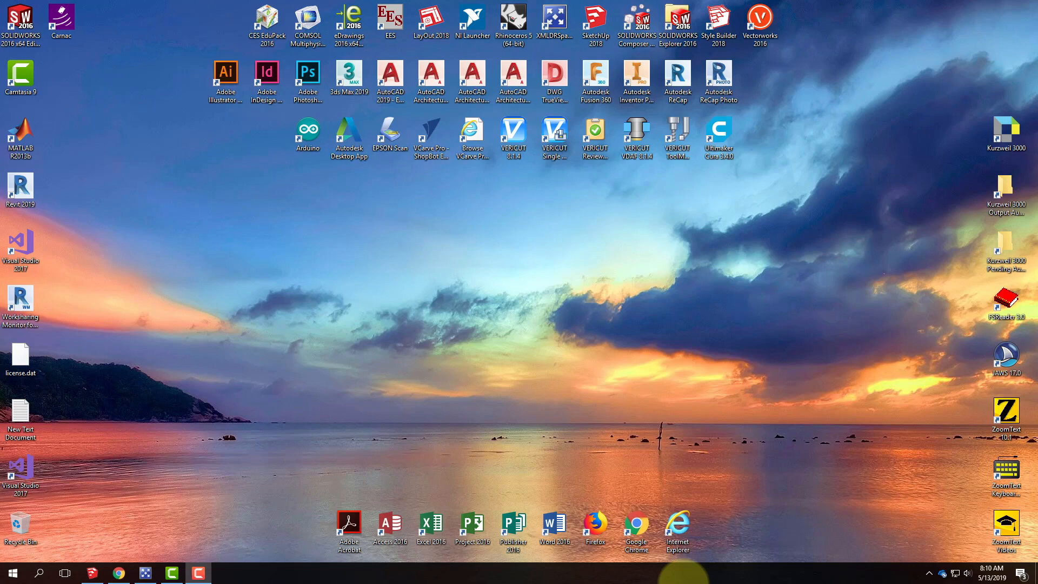
- Switch to SketchUp and display the A106 house model in the standard isometric view
click(98, 575)
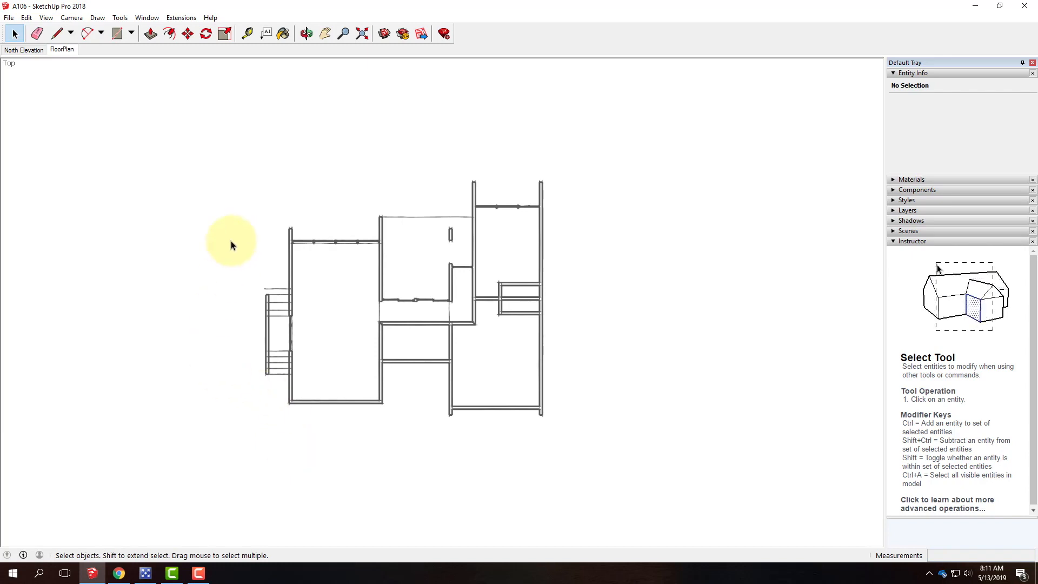
click(73, 19)
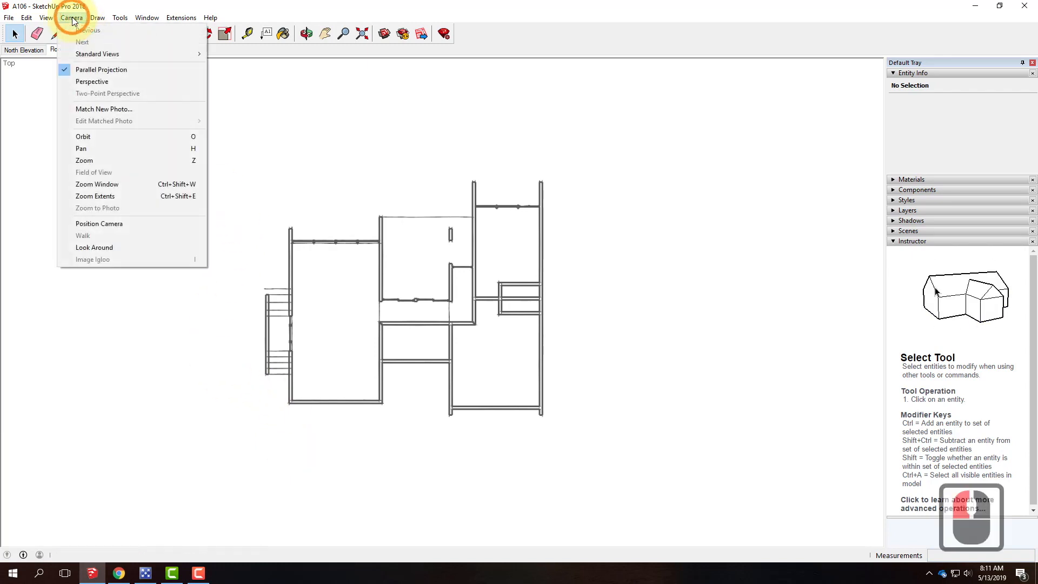
click(96, 54)
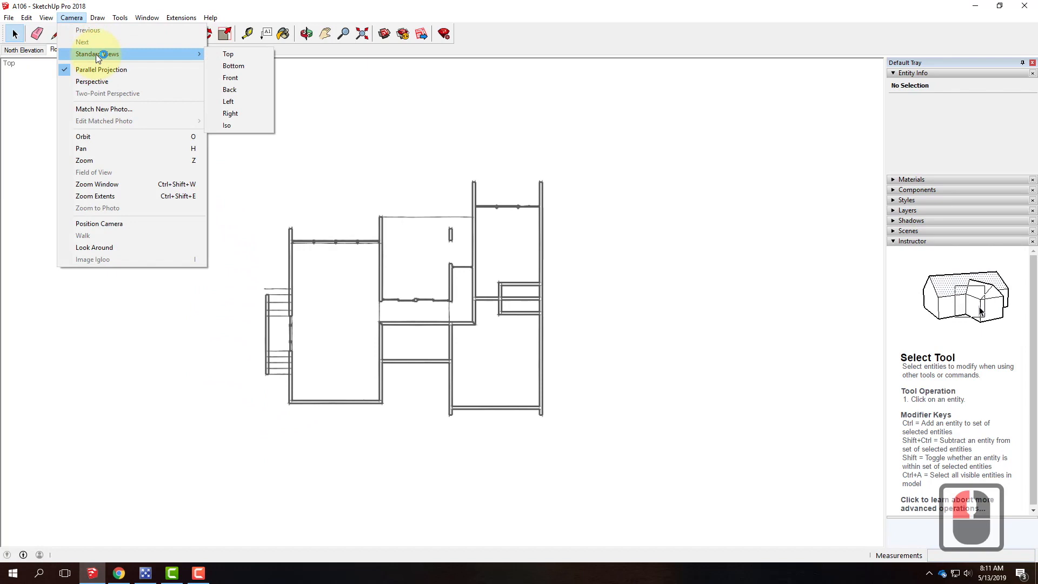
click(239, 125)
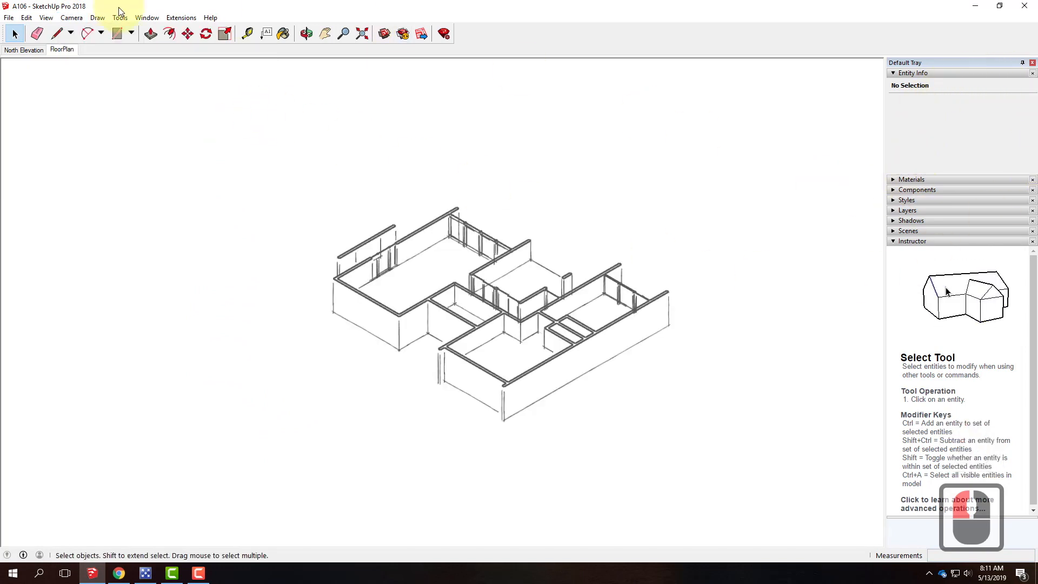
- Turn off the section cuts so the complete house is displayed with its roofs
click(46, 18)
click(58, 82)
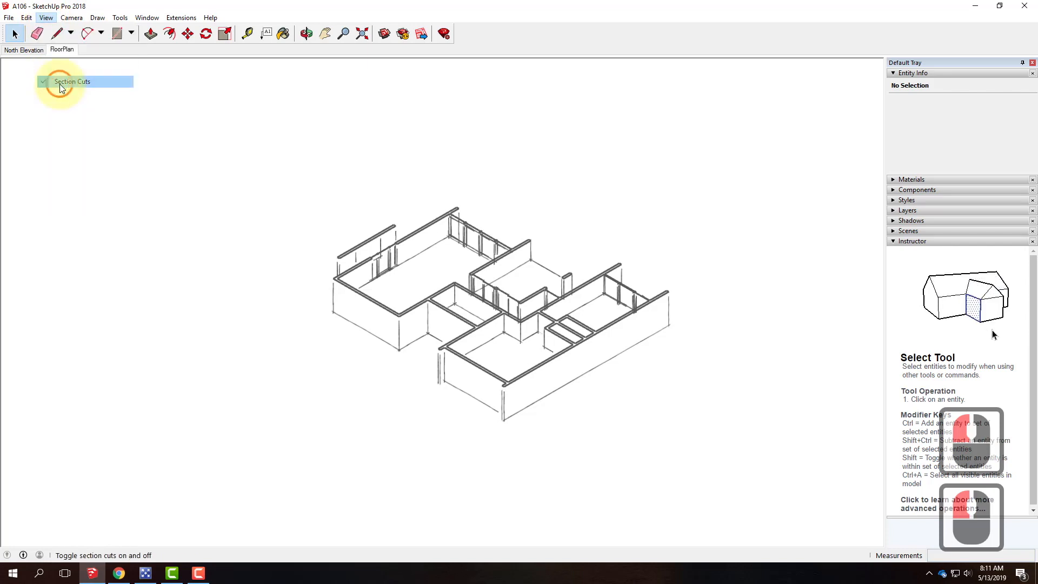
click(46, 18)
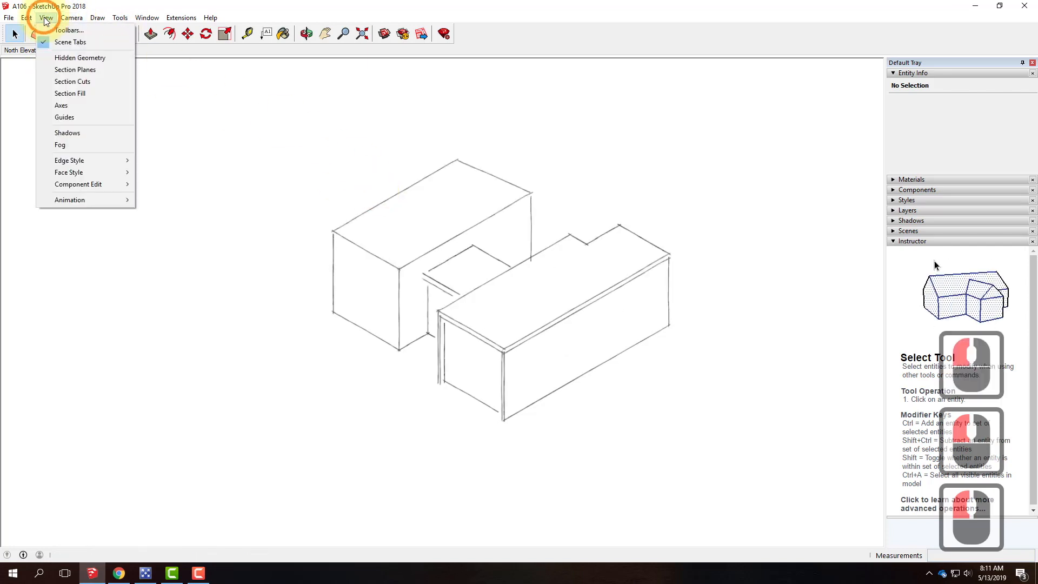
click(550, 202)
drag(718, 281, 176, 222)
drag(584, 305, 318, 217)
- Set the camera to perspective projection for the house model
click(75, 17)
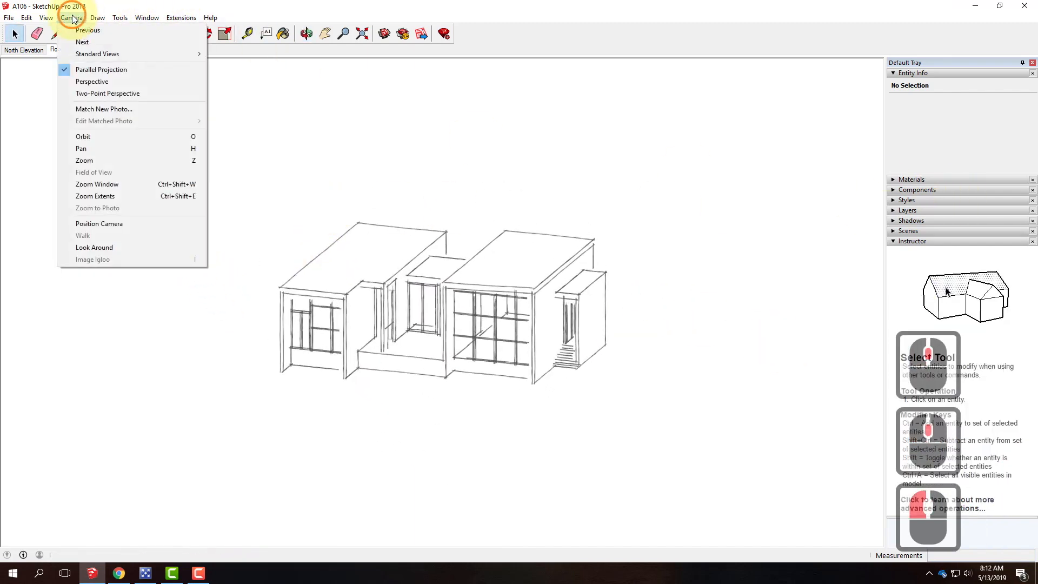
click(101, 82)
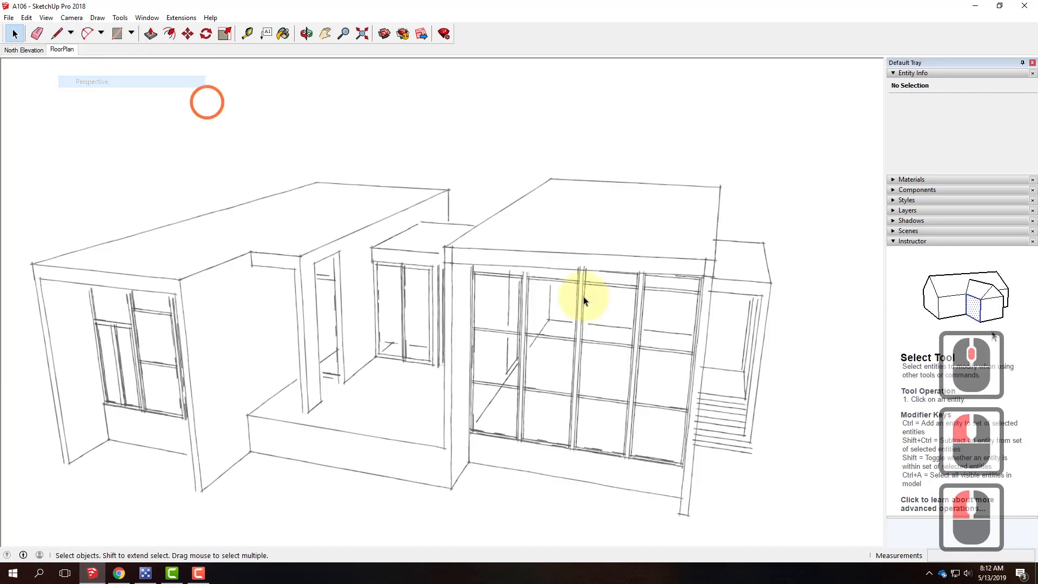
scroll(563, 364, down, 4)
drag(563, 364, 530, 332)
key(space)
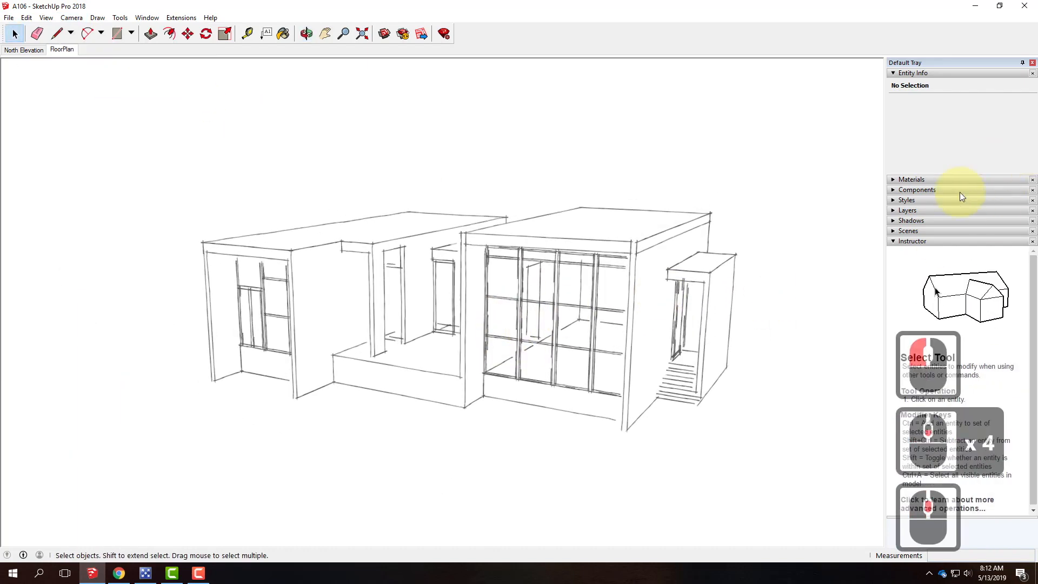
- Apply the HiddenLine style from the Default Styles collection to the model
click(898, 200)
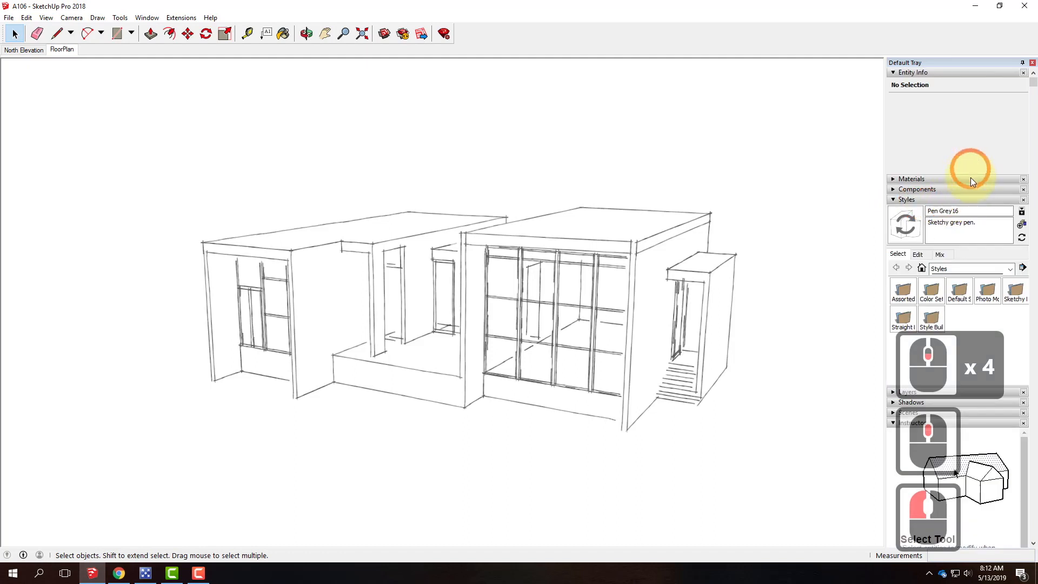
click(957, 291)
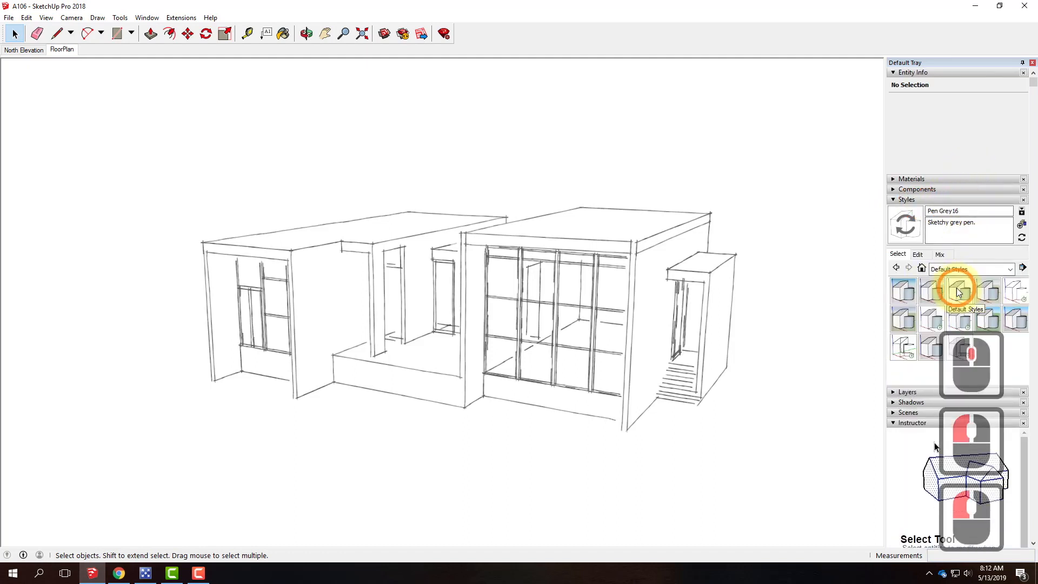
click(1012, 290)
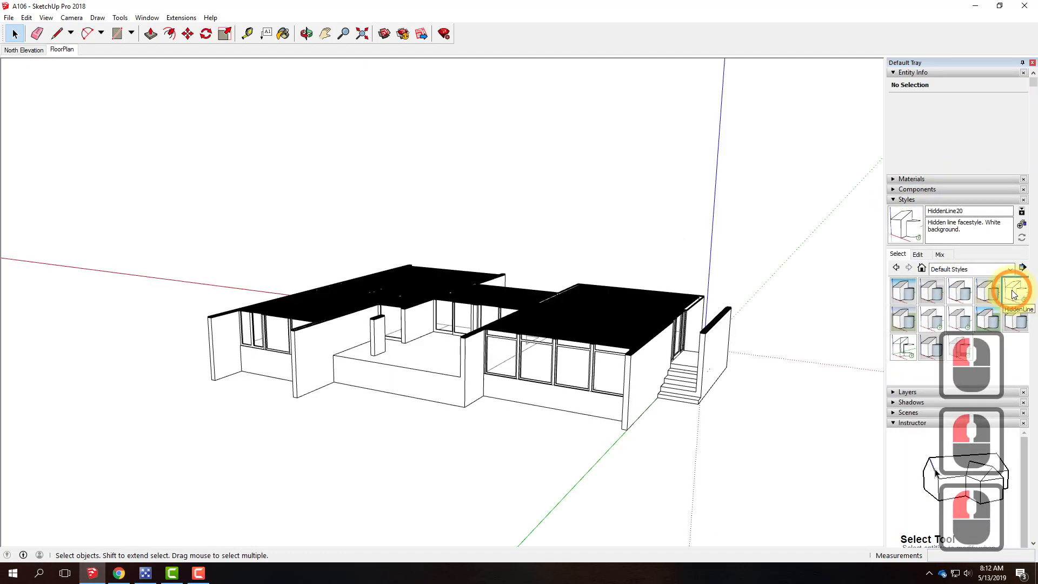
- Turn off the display of section cuts and section fill in the newly applied style
click(46, 18)
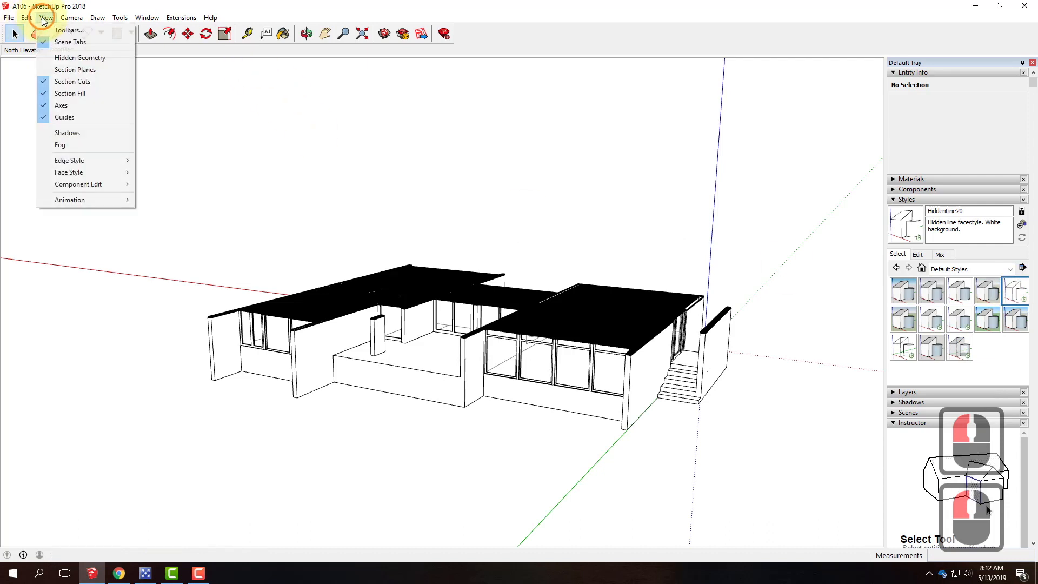
click(54, 79)
click(46, 18)
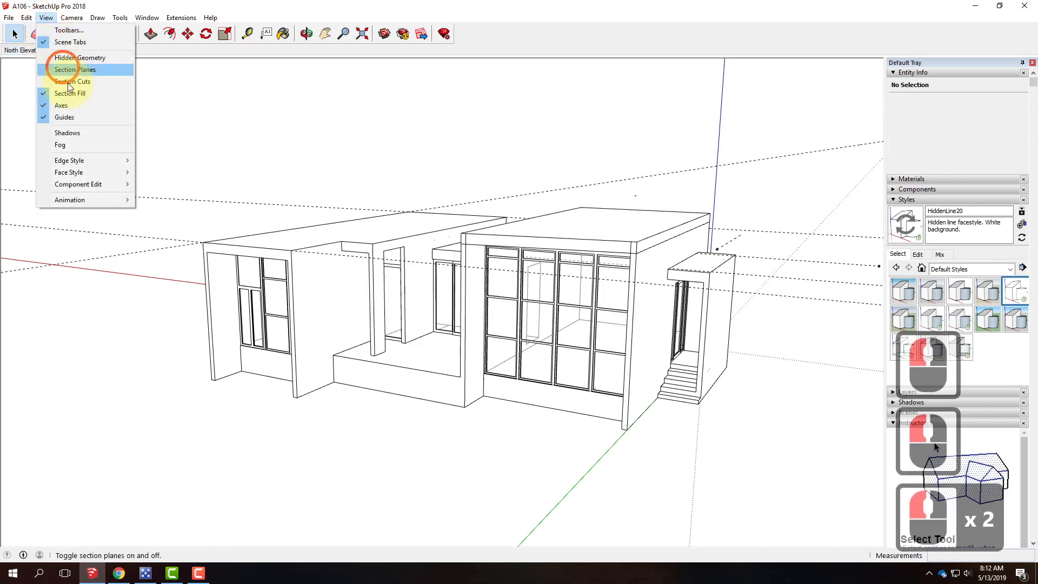
click(66, 93)
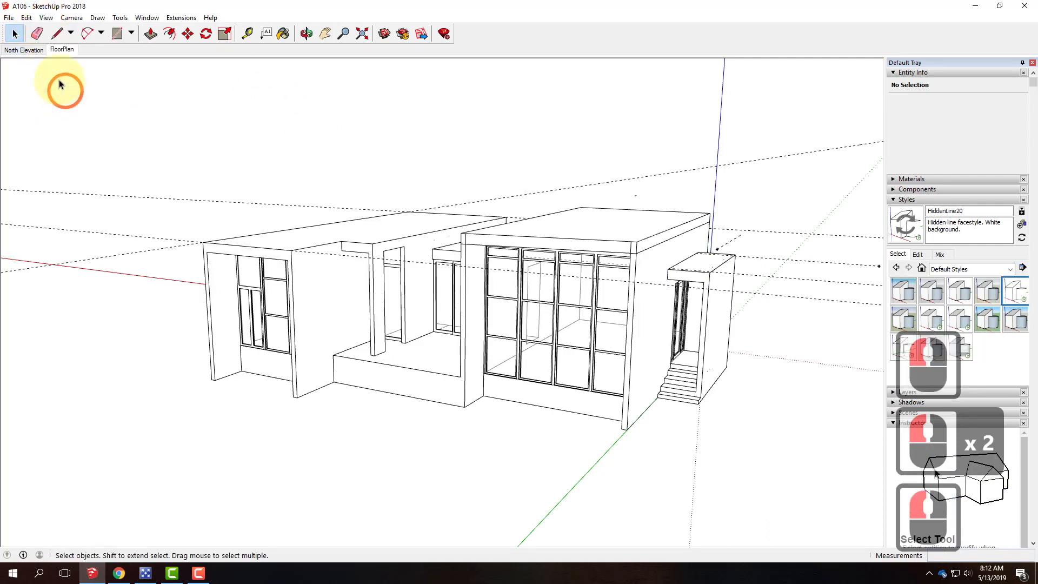
- Hide the guides and the drawing axes in the model view
click(46, 17)
click(63, 117)
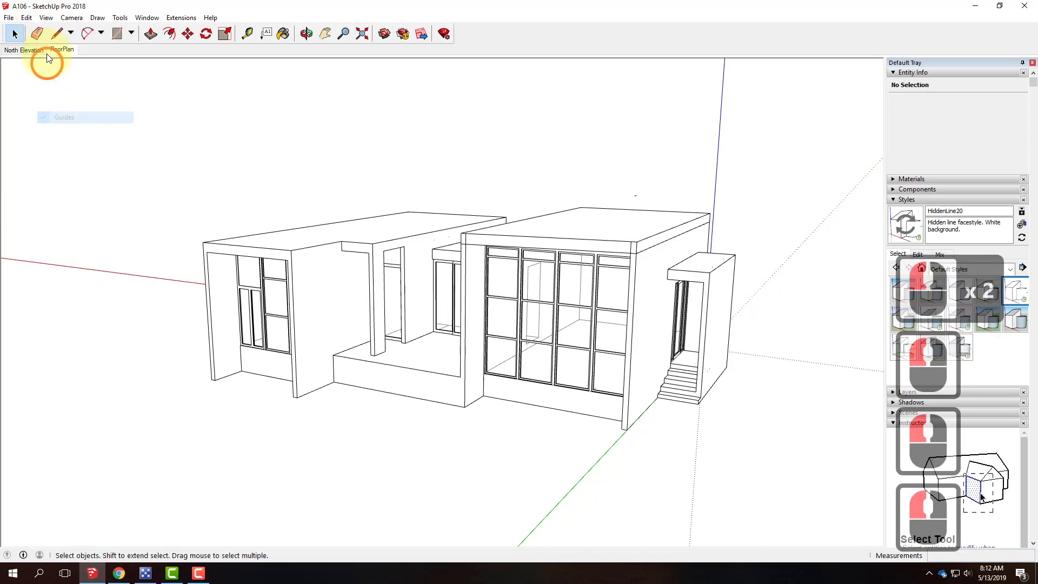
click(46, 17)
click(63, 105)
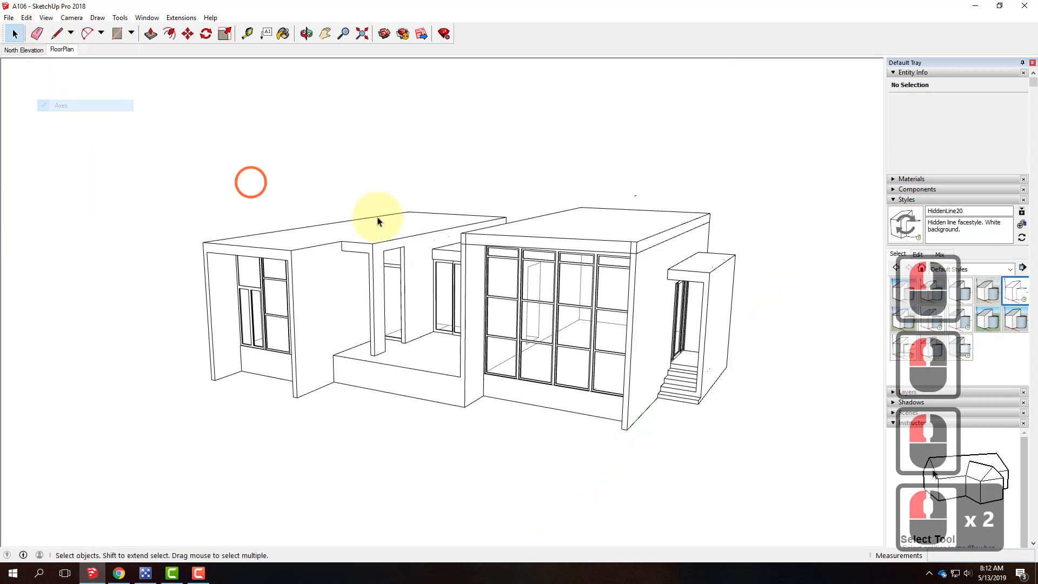
- Examine the house's exterior, window walls and roofs from several angles
scroll(523, 227, down, 3)
drag(603, 283, 714, 278)
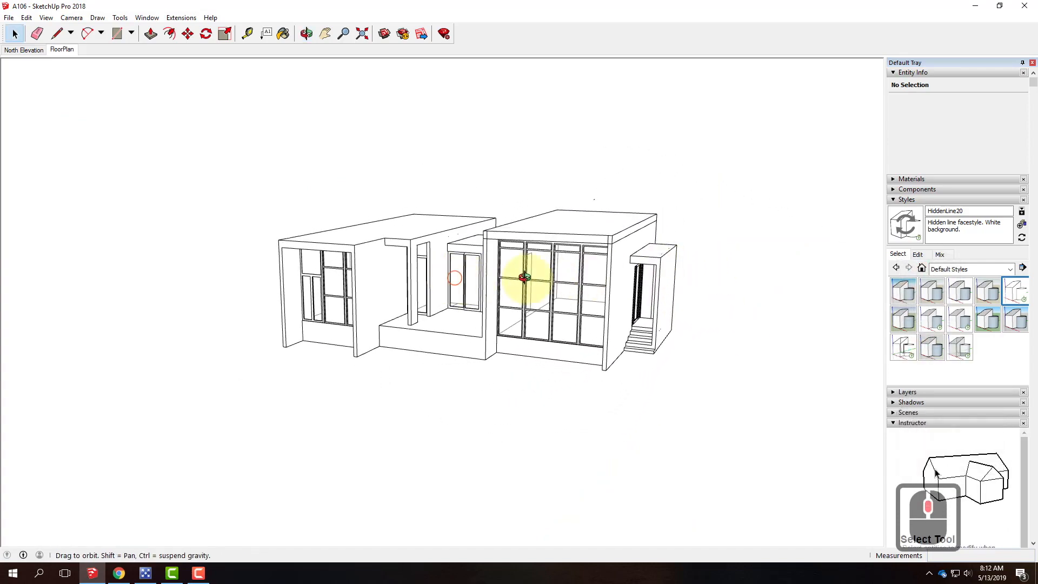
drag(529, 274, 309, 255)
drag(378, 280, 485, 301)
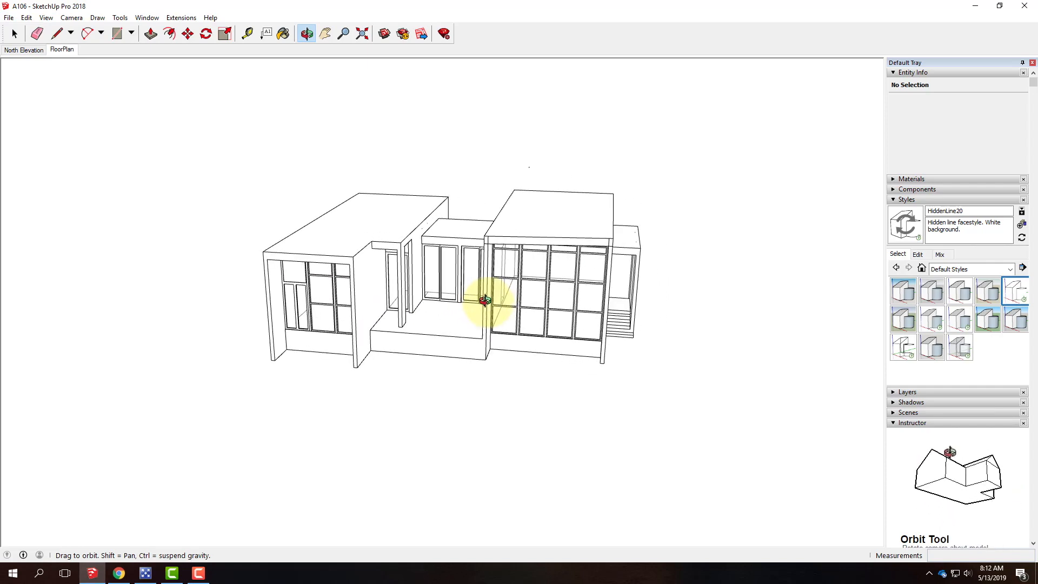
drag(484, 301, 473, 343)
key(space)
click(347, 217)
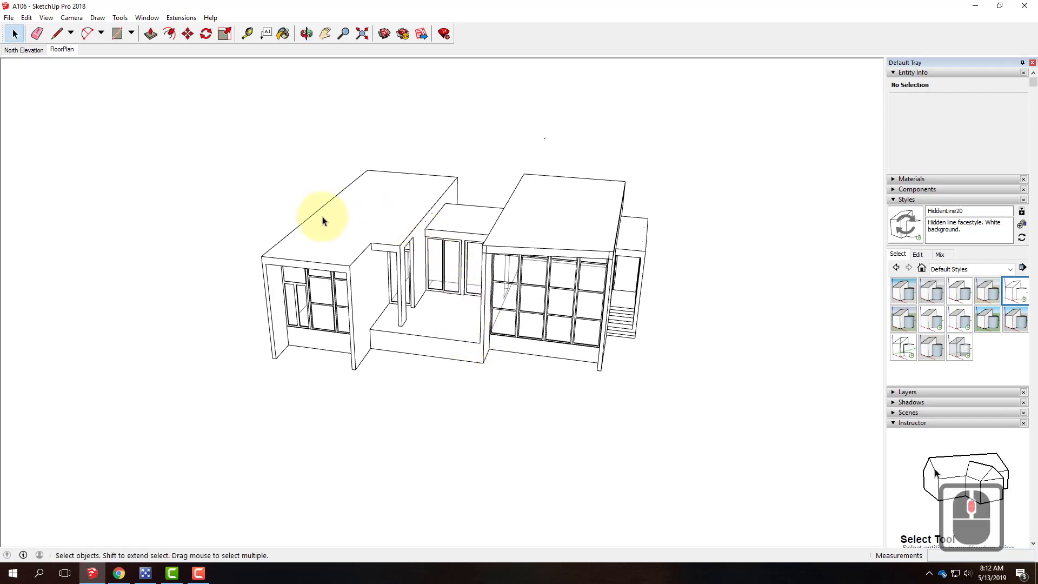
drag(487, 260, 608, 239)
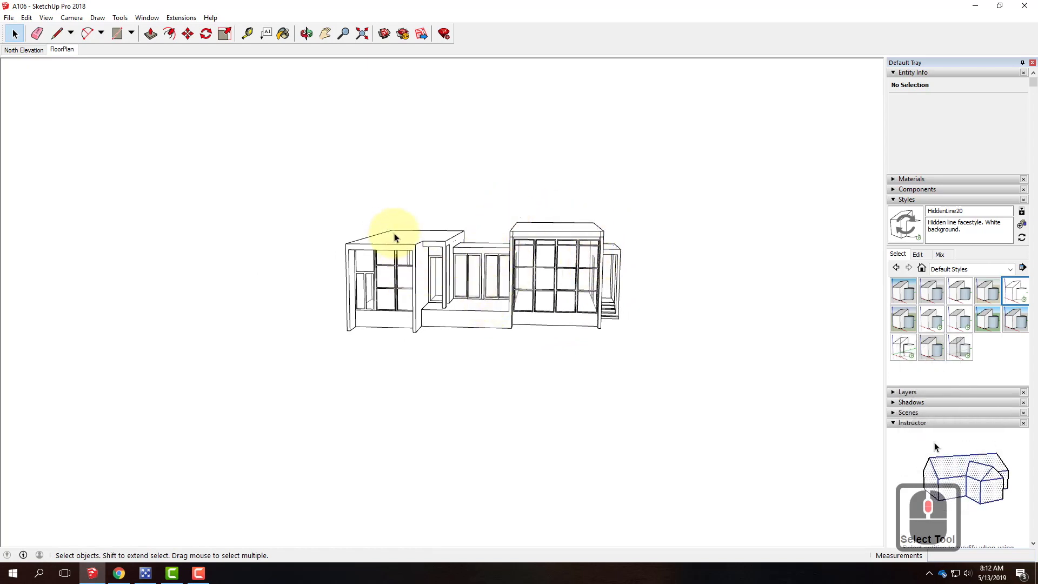
drag(533, 259, 506, 355)
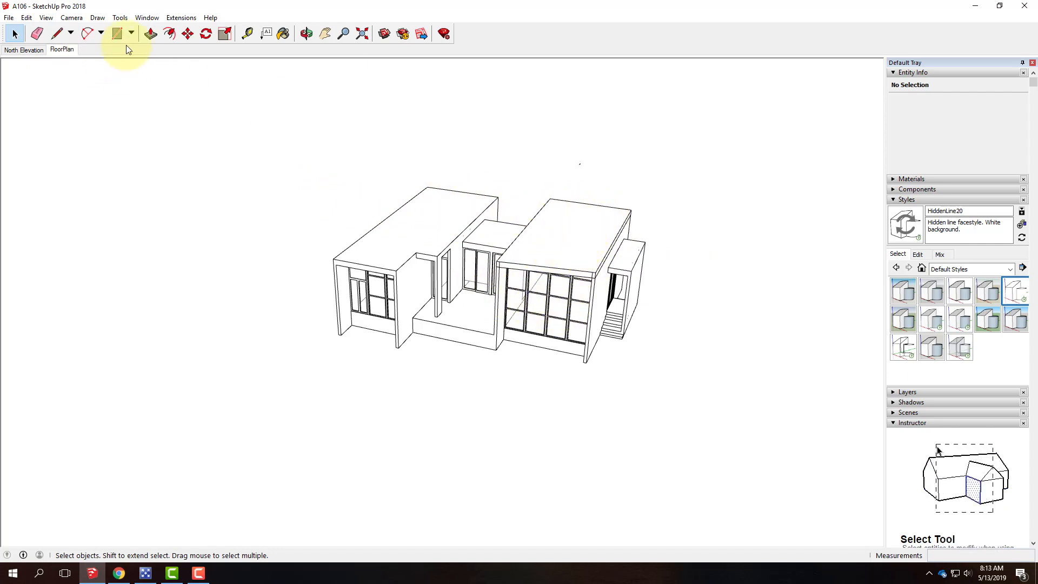
- Display the Large Tool Set toolbar alongside the Getting Started tools
click(145, 18)
click(74, 19)
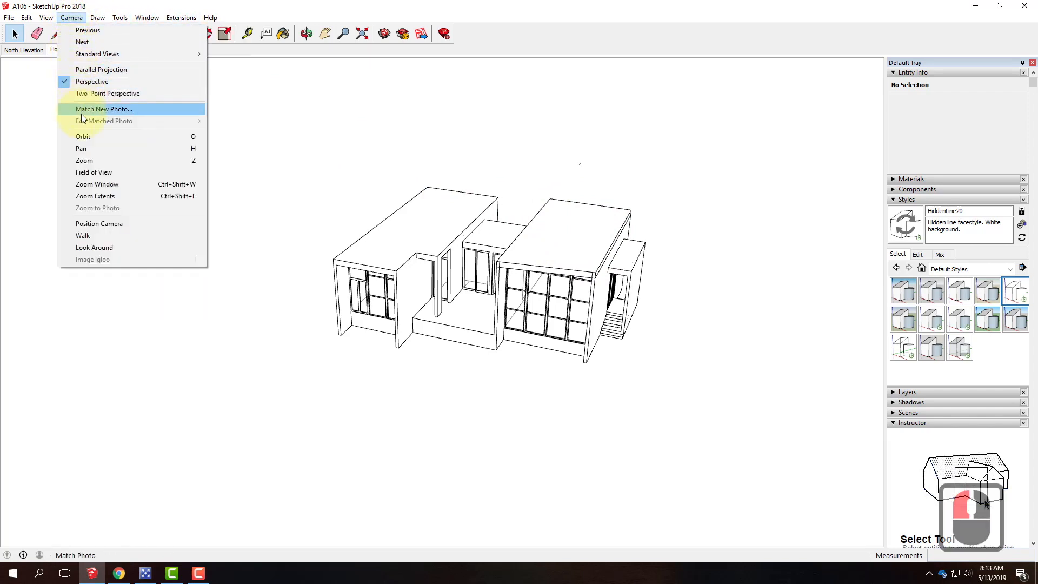
mouse_move(50, 19)
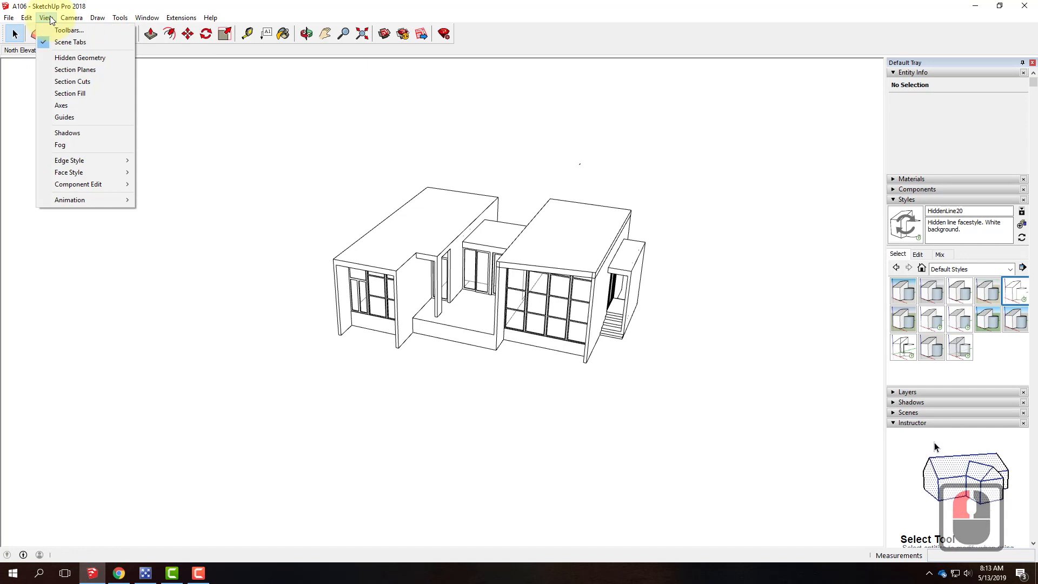
click(67, 30)
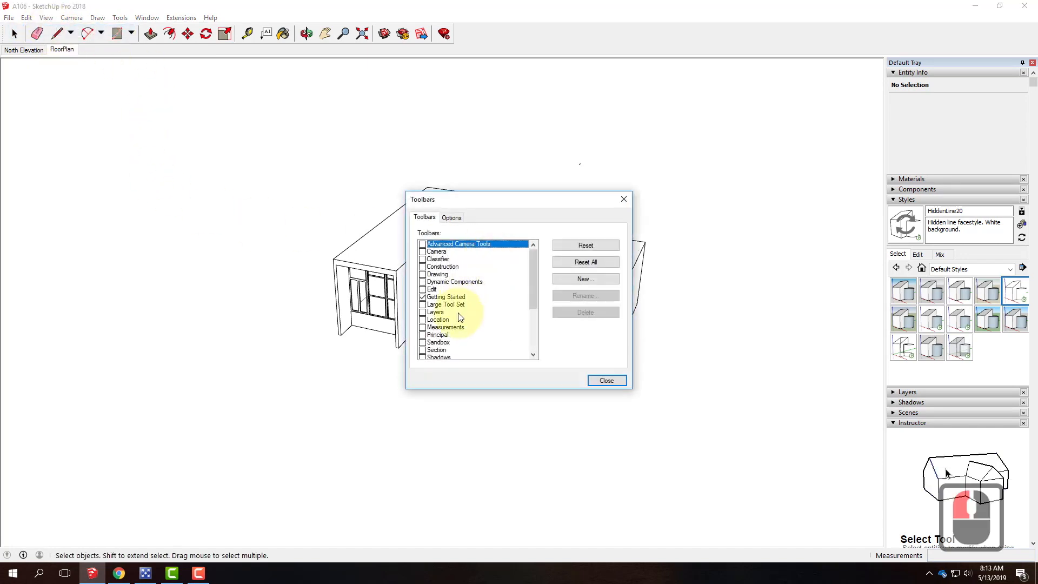
click(424, 305)
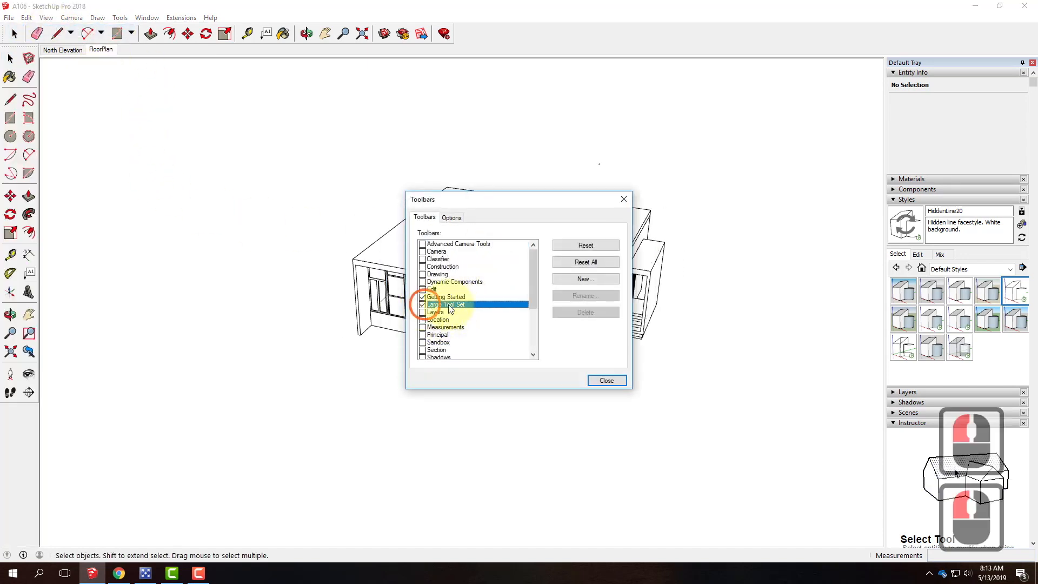
click(606, 381)
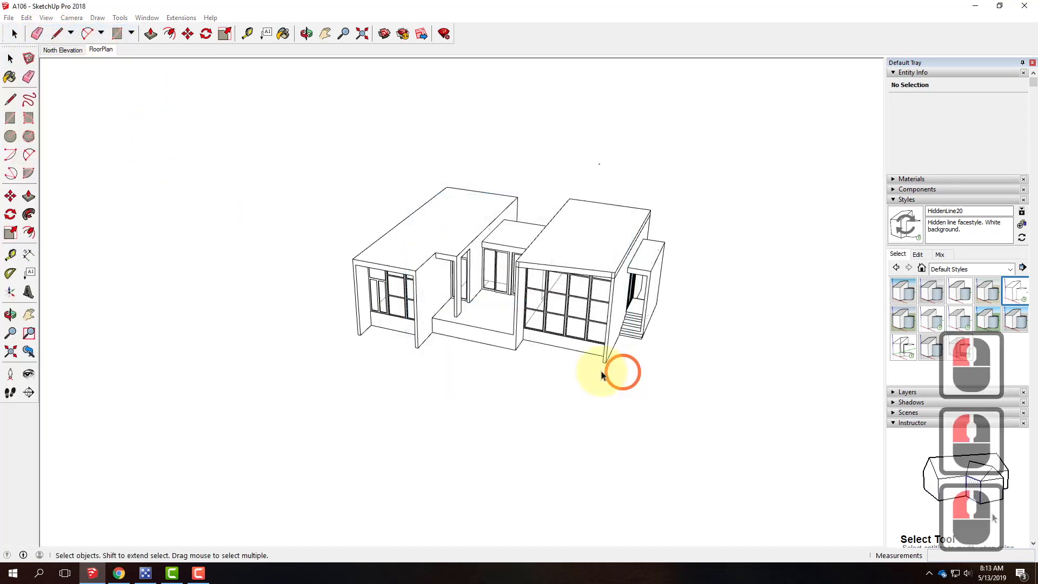
- Place a section plane named Section 4 with symbol 4 on the front face of the raised terrace between the two wings
click(28, 391)
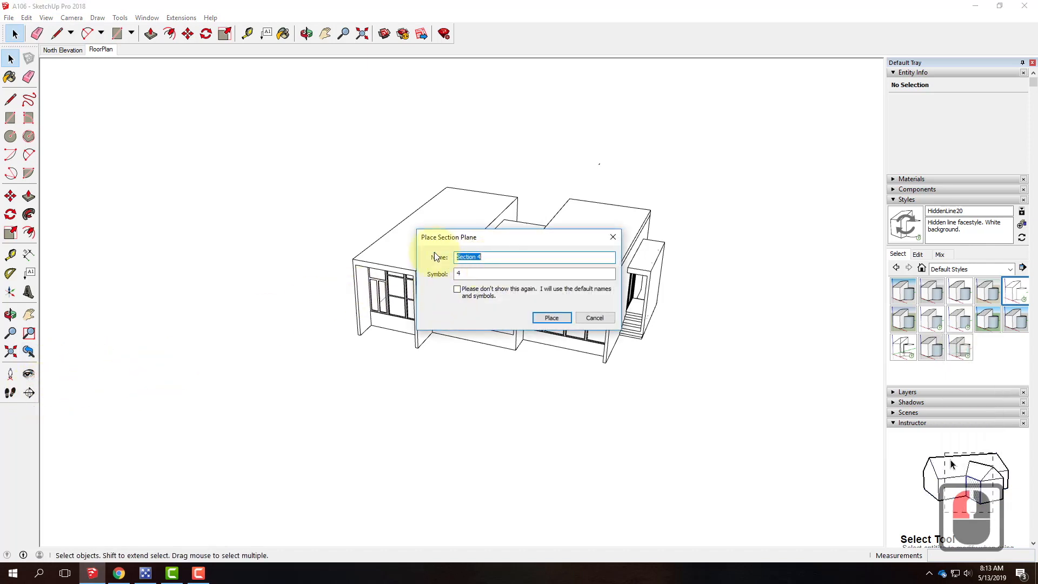
click(551, 318)
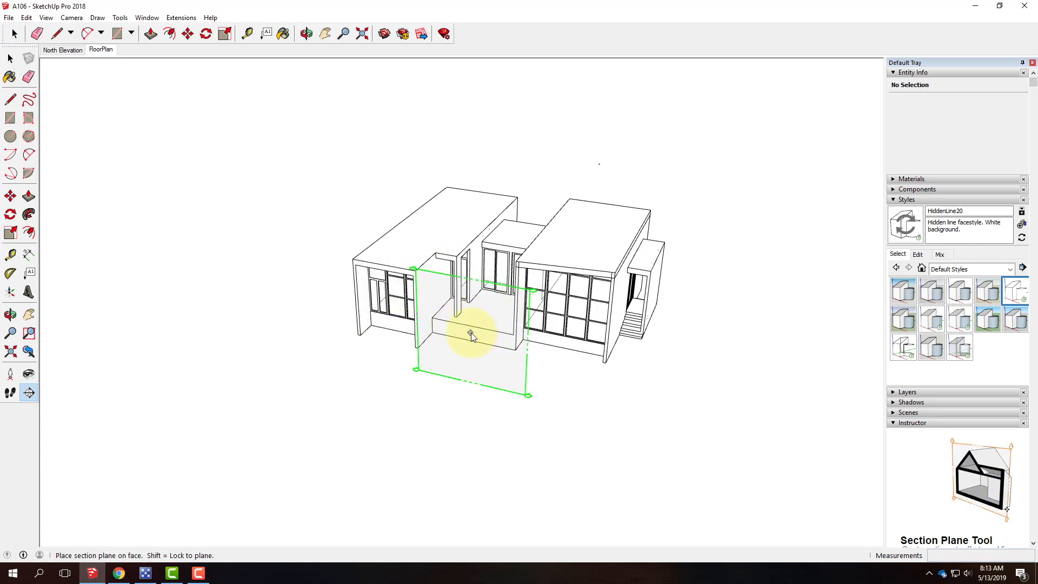
click(477, 335)
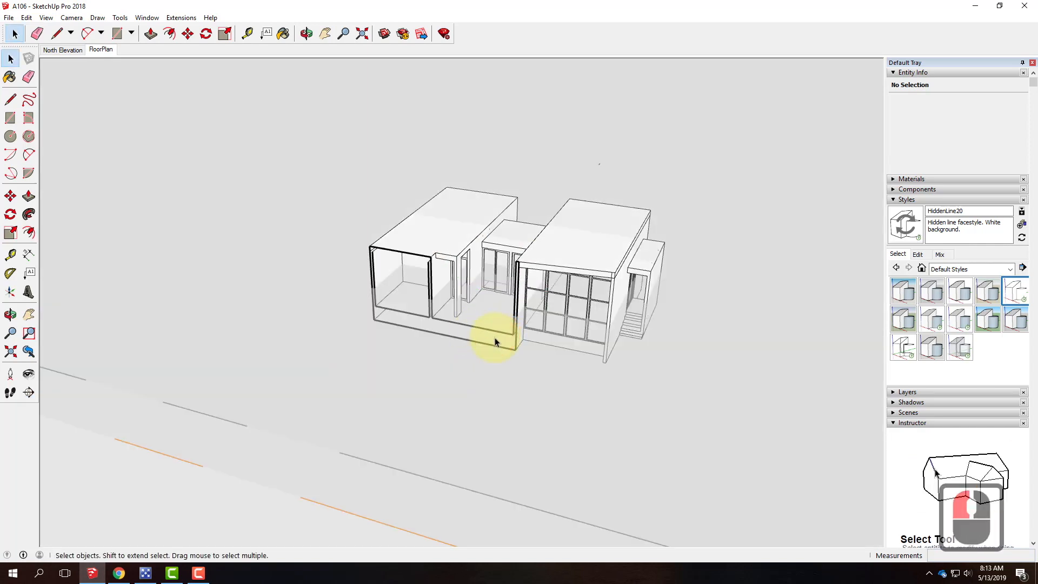
- Select the Section 4 plane and move it back from the front terrace face into the house
scroll(304, 265, down, 10)
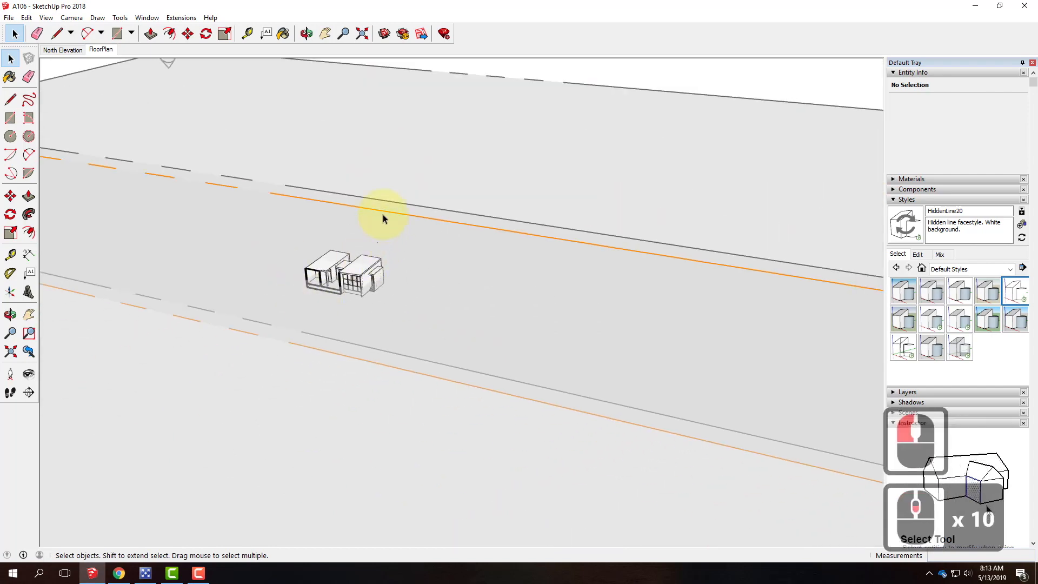
click(384, 212)
scroll(450, 244, up, 9)
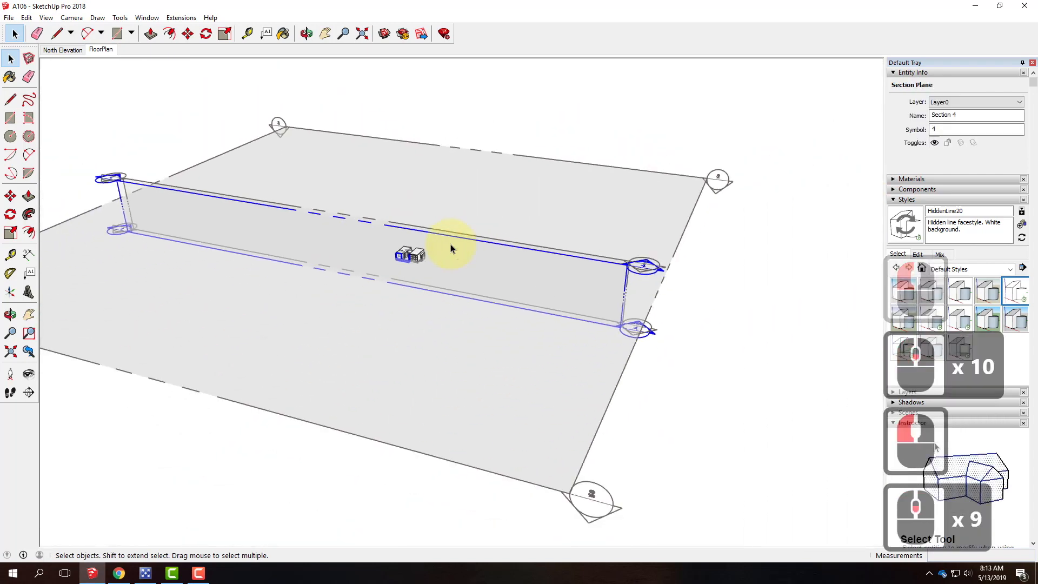
scroll(554, 259, up, 3)
scroll(353, 275, up, 5)
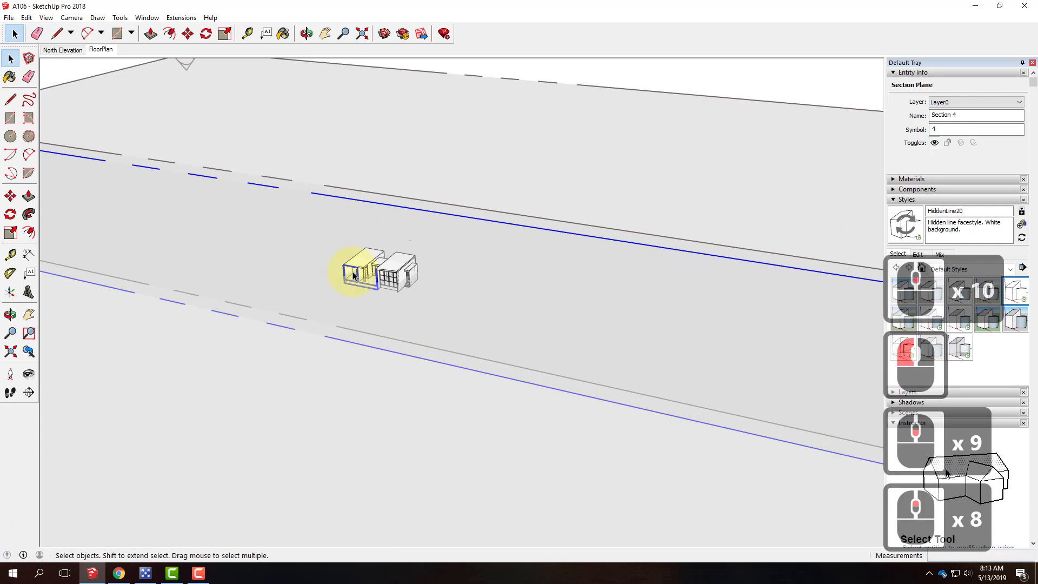
scroll(353, 276, up, 10)
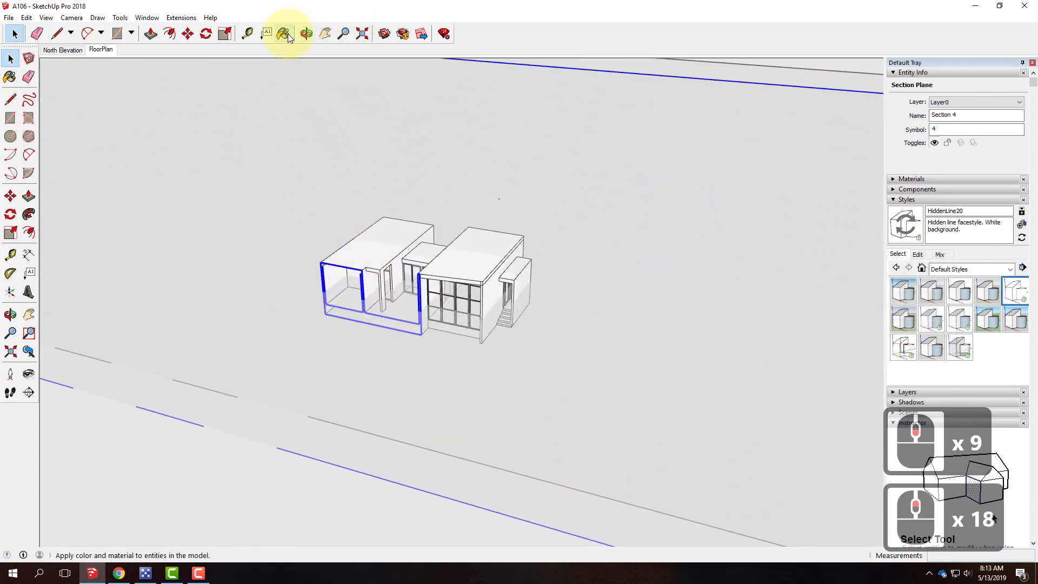
click(188, 34)
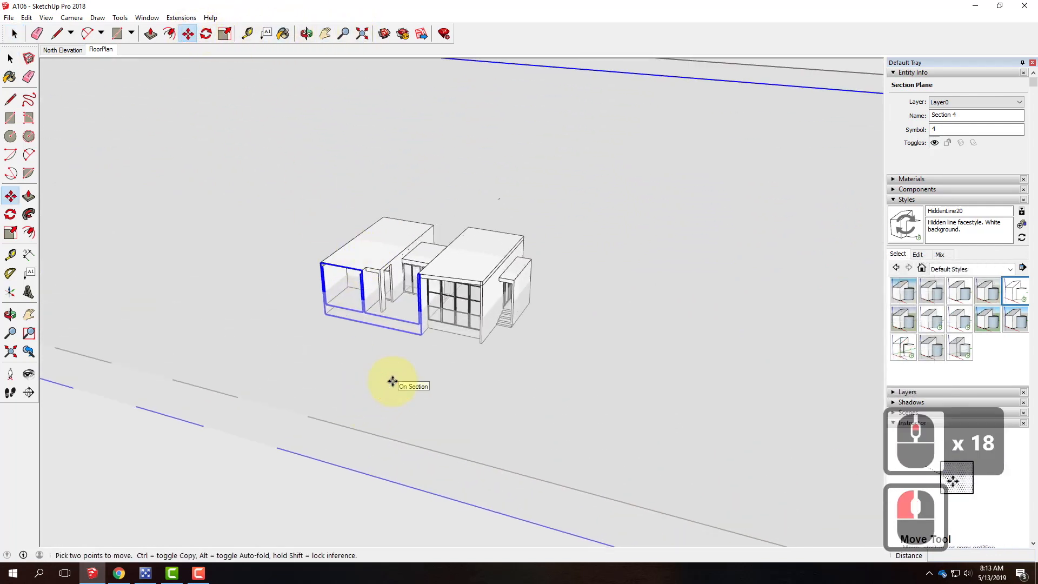
drag(388, 380, 407, 359)
scroll(384, 359, down, 3)
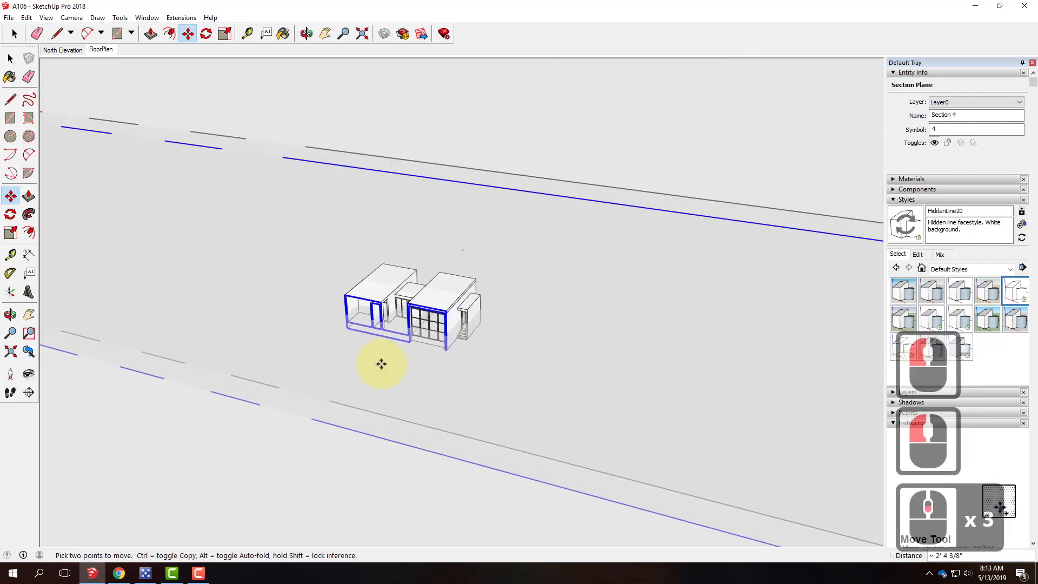
scroll(388, 338, up, 4)
scroll(363, 317, up, 3)
drag(364, 317, 395, 309)
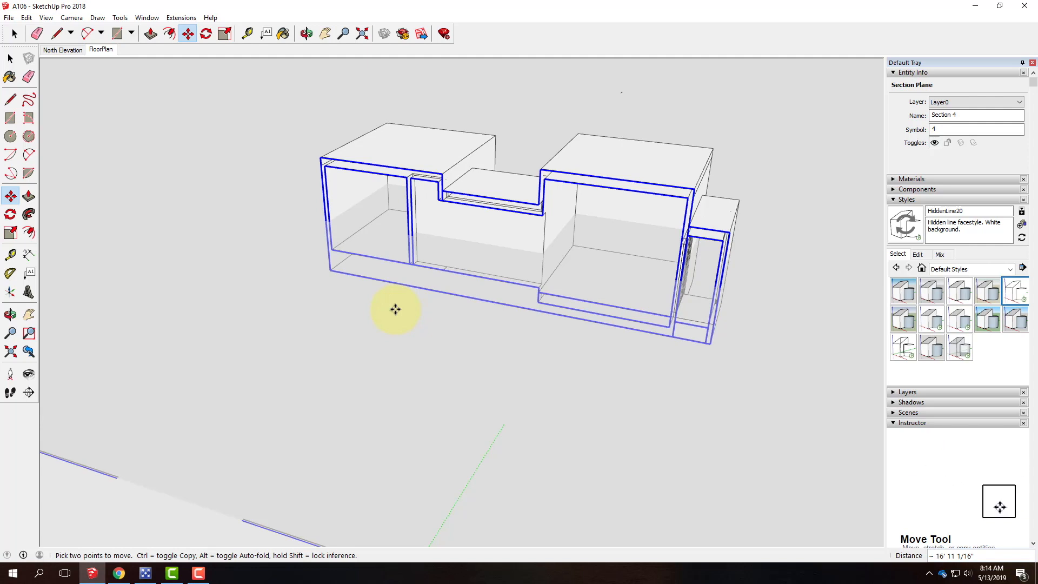
- Reposition Section 4 so it cuts through the front rooms of both wings, in front of the recessed central window wall
key(o)
drag(395, 310, 406, 290)
key(m)
click(409, 292)
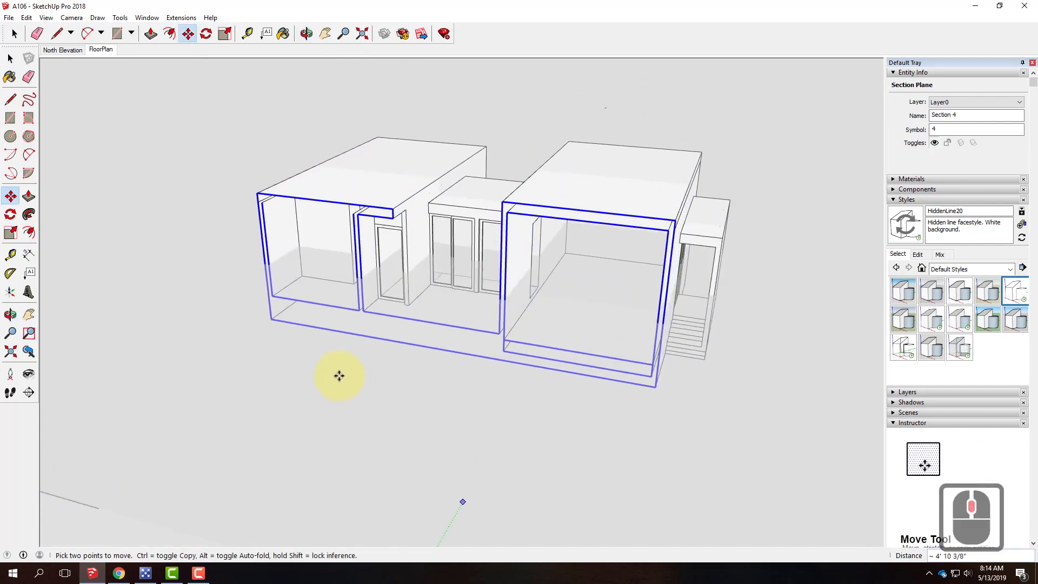
drag(431, 295, 423, 301)
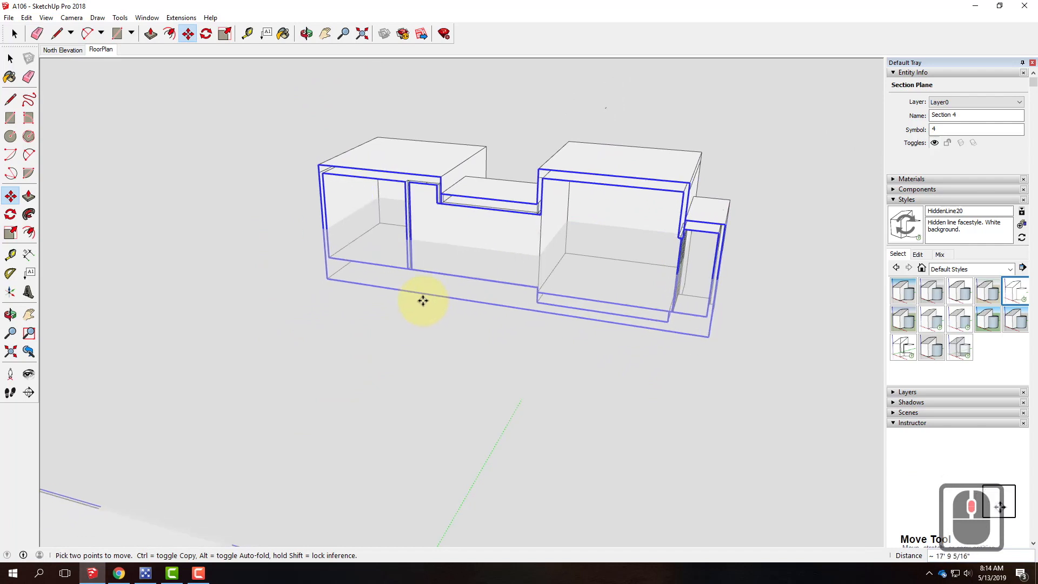
mouse_move(422, 301)
mouse_down()
mouse_move(456, 250)
mouse_move(343, 299)
mouse_move(371, 292)
mouse_move(340, 349)
mouse_move(357, 348)
mouse_move(442, 277)
mouse_move(440, 289)
mouse_up()
key(o)
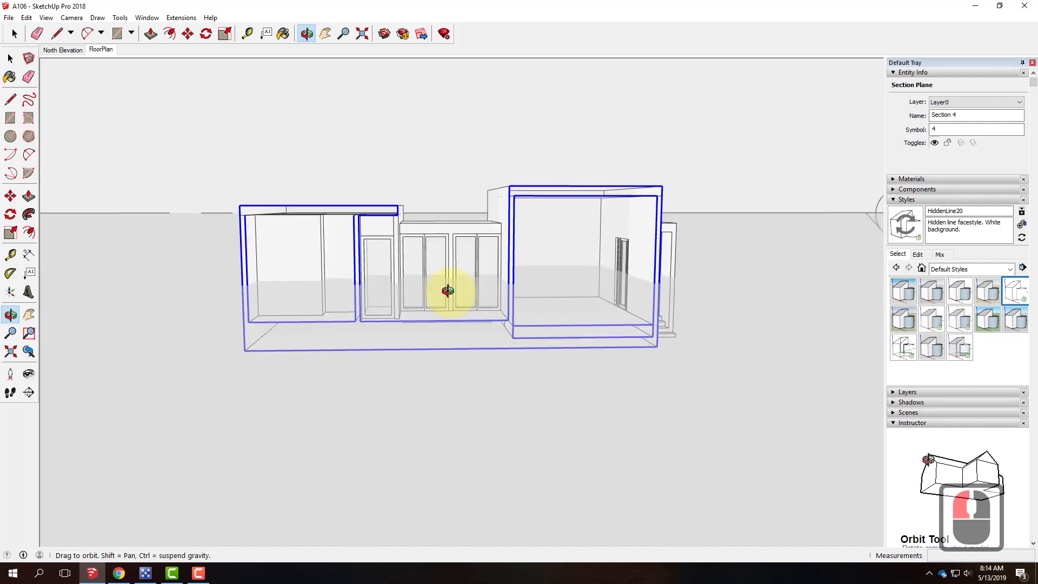
key(m)
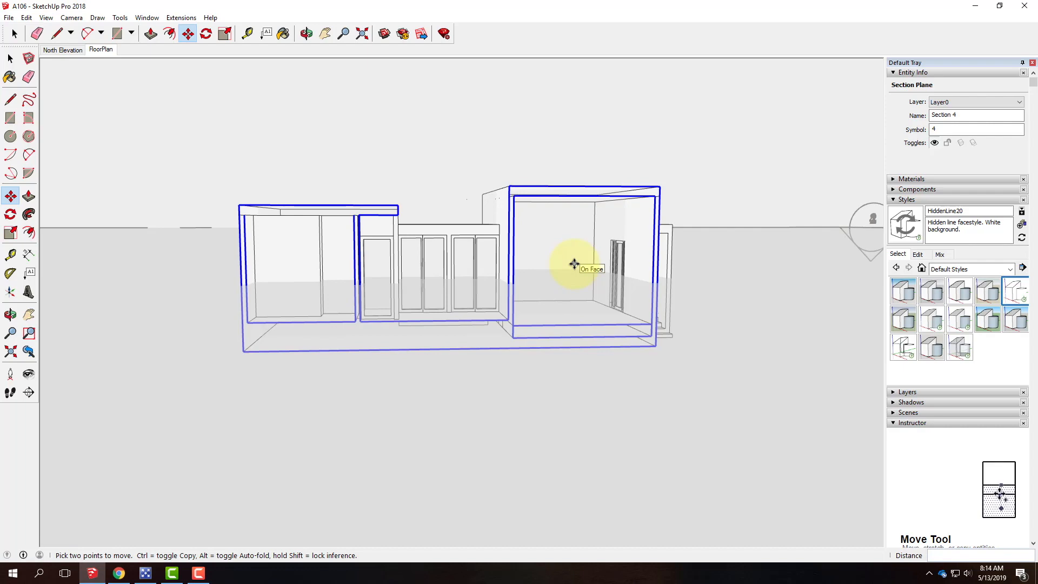
- Hide the section planes and turn off the section cuts
drag(661, 273, 431, 347)
scroll(351, 341, down, 4)
scroll(352, 341, down, 4)
drag(529, 329, 517, 292)
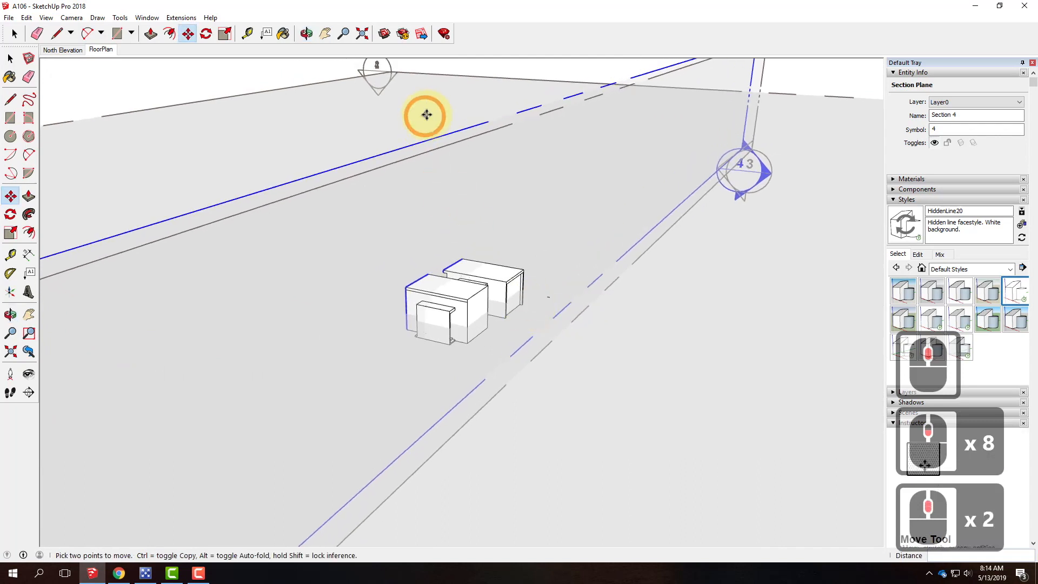
click(46, 17)
click(60, 70)
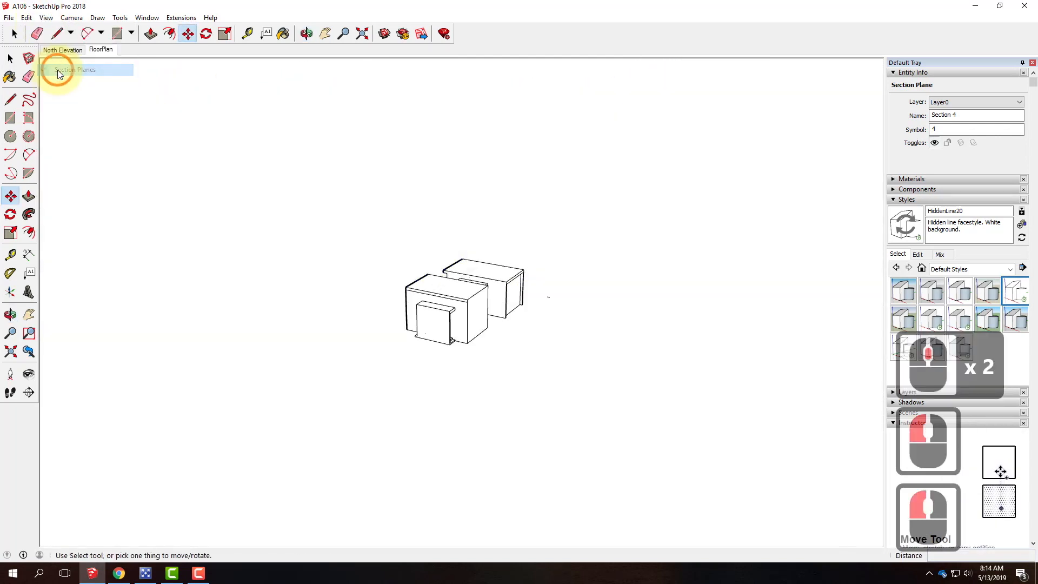
click(46, 18)
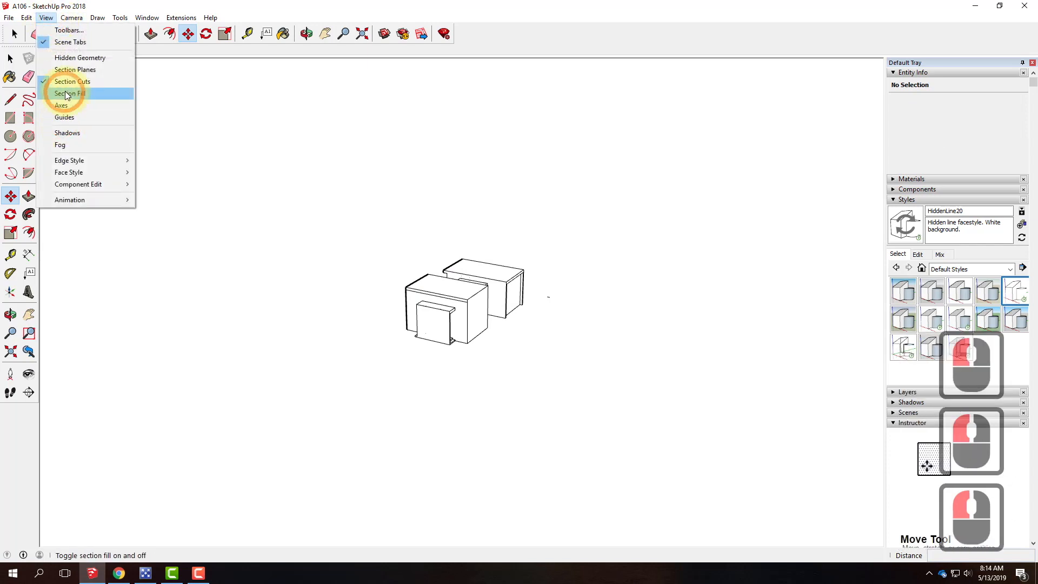
click(67, 83)
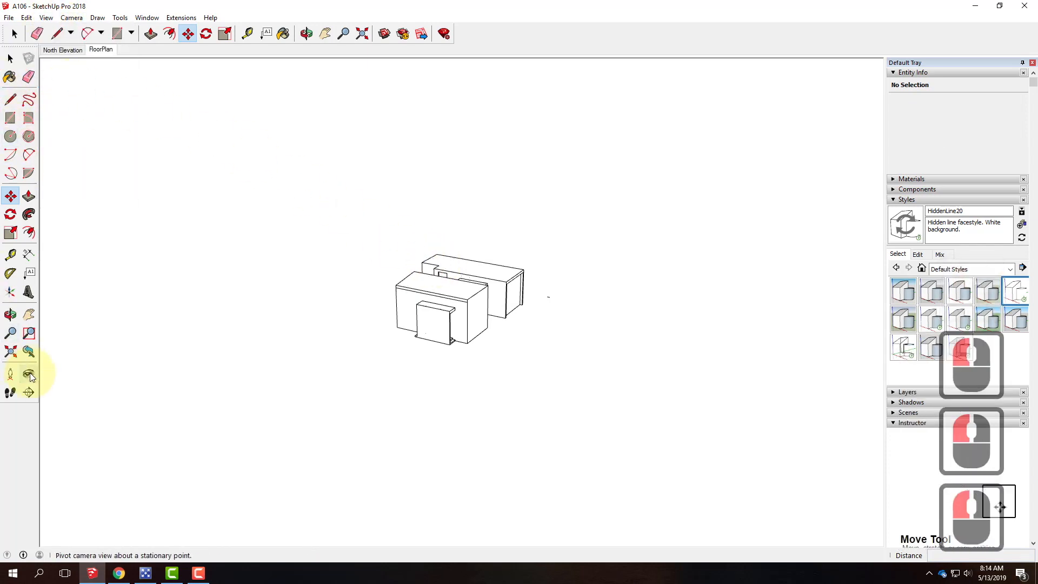
- Place a section plane named Section 5 with symbol 5 on the opposite end face of the house's wings
click(29, 393)
click(638, 368)
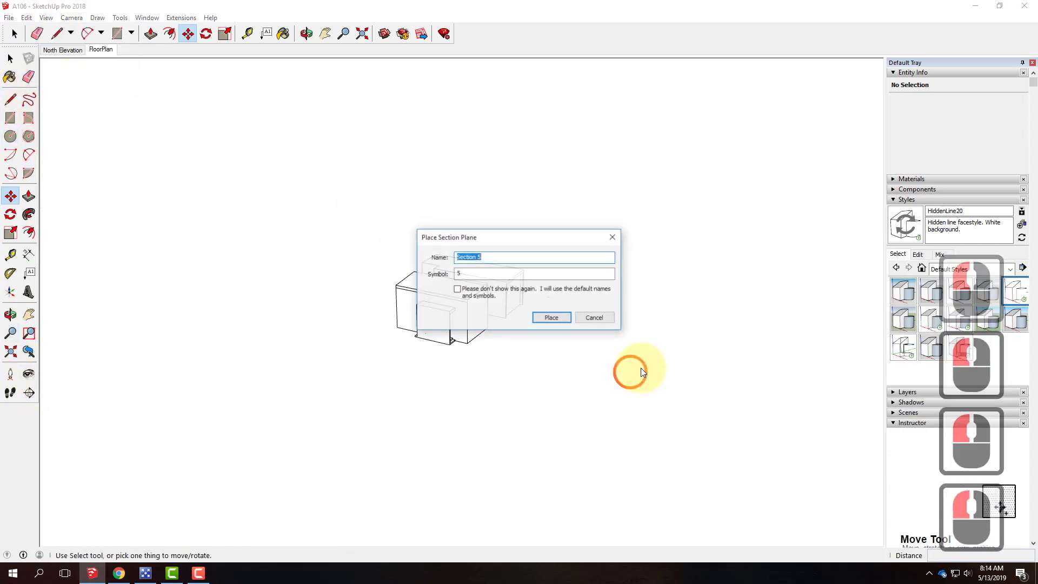
click(560, 318)
click(480, 313)
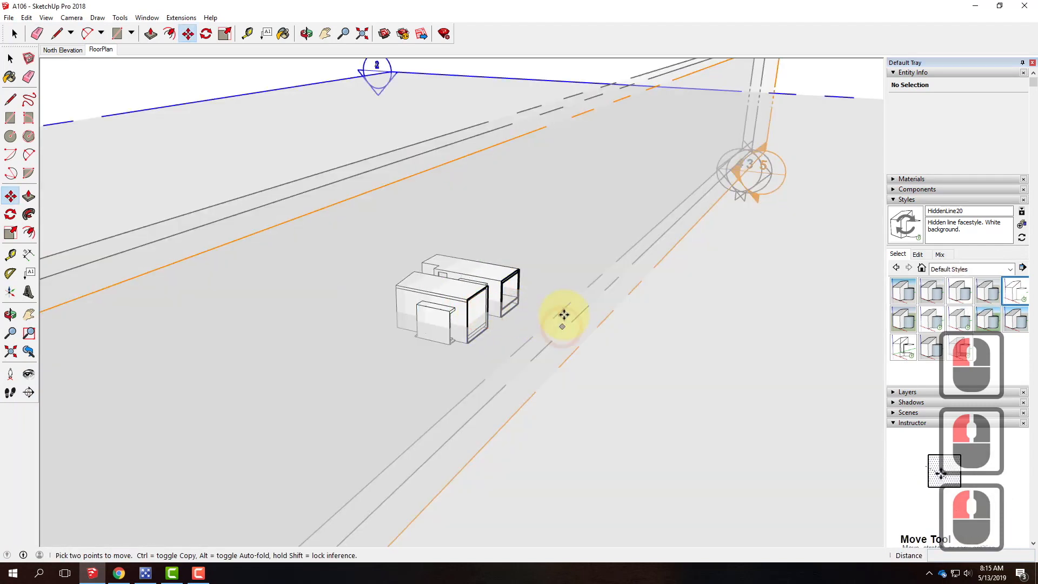
- Try to lower the horizontal Section 2 plane by about 2' 2"
click(10, 60)
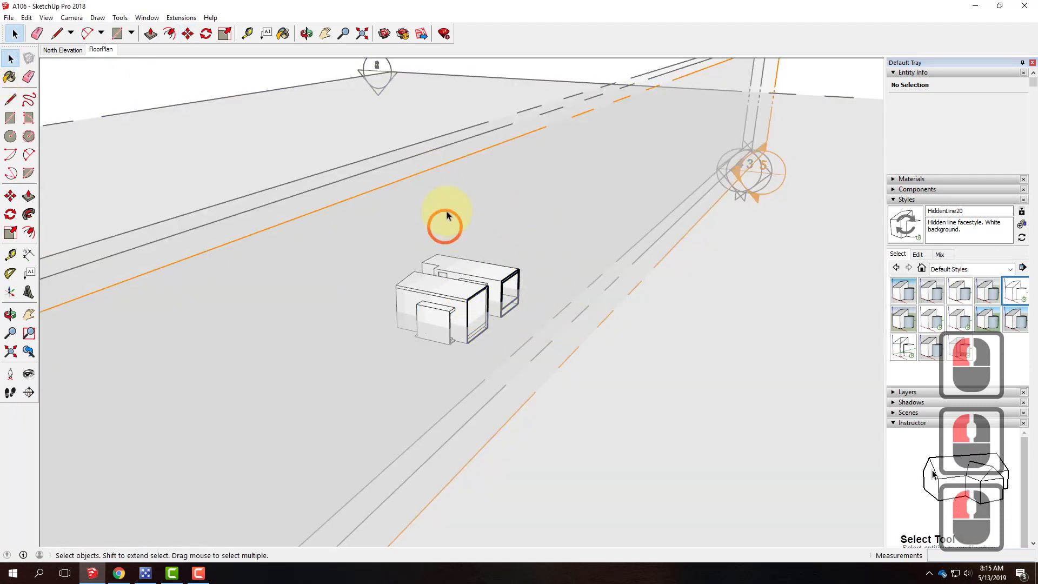
click(187, 34)
click(650, 445)
drag(671, 396, 339, 314)
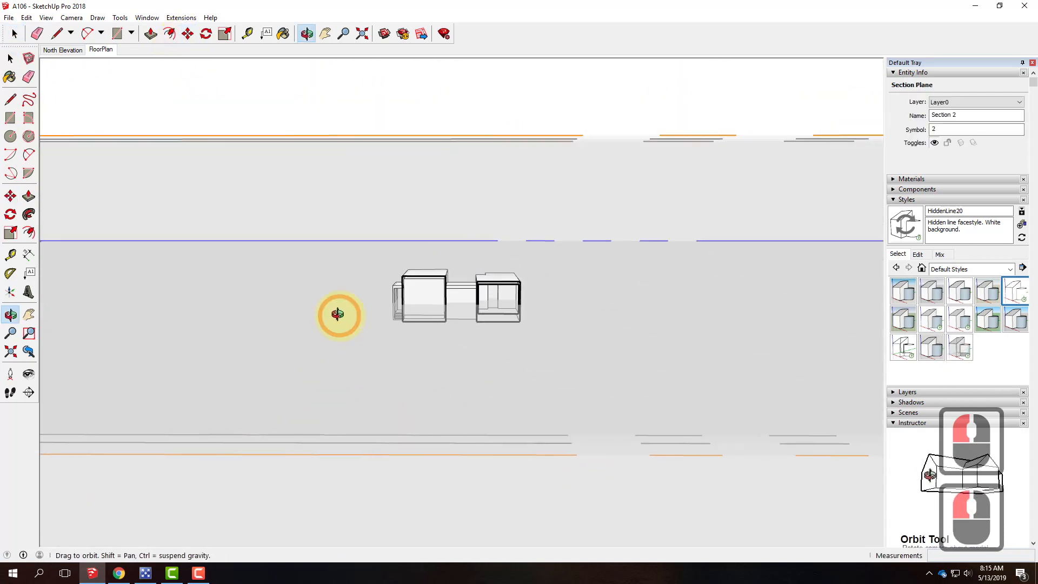
click(482, 373)
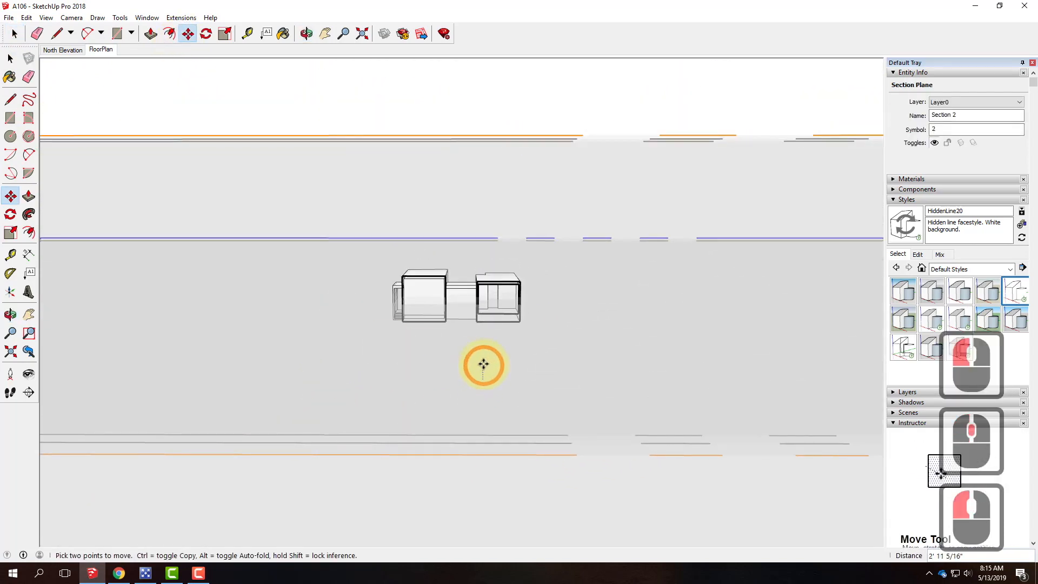
click(482, 388)
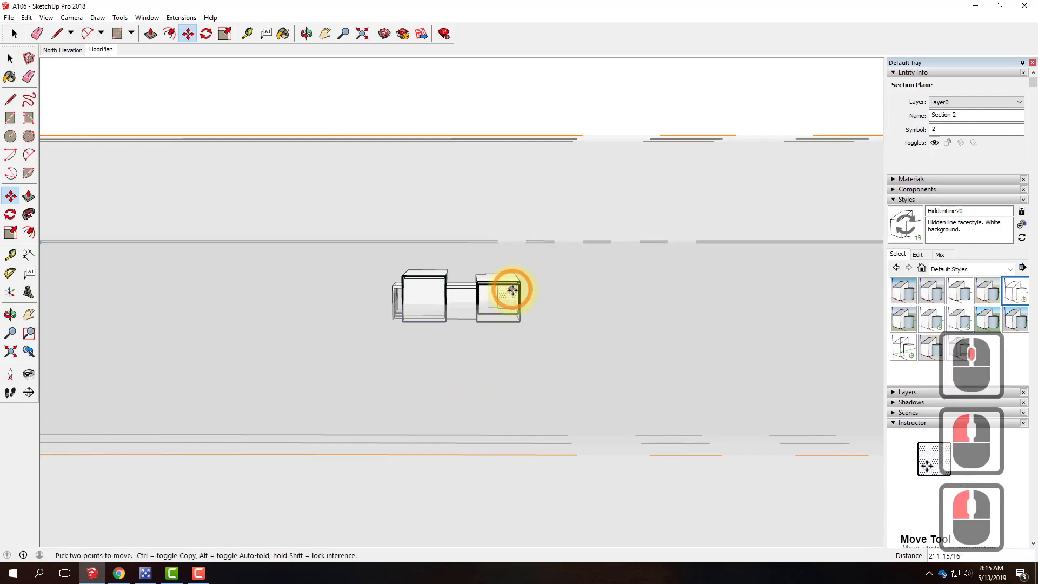
drag(510, 287, 737, 388)
click(698, 348)
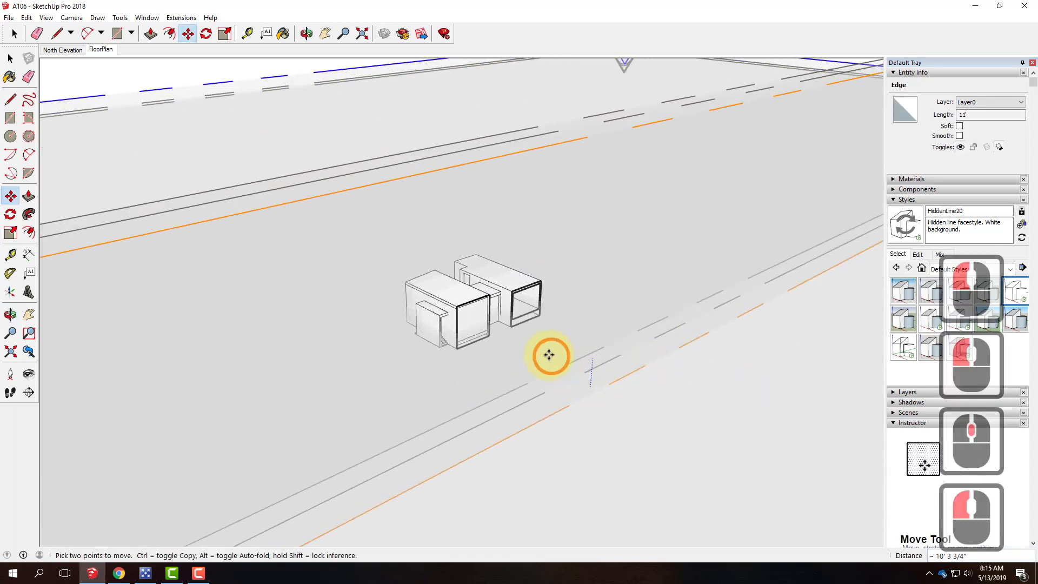
click(588, 379)
key(Escape)
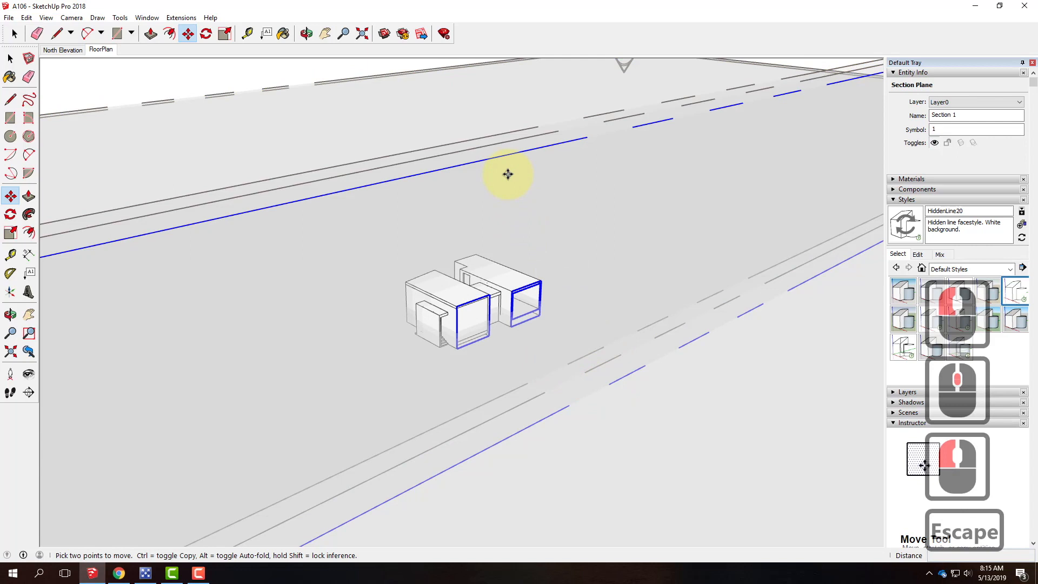
- Move the Section 5 plane into the house so it cuts through both wings and the low roof linking them
click(536, 204)
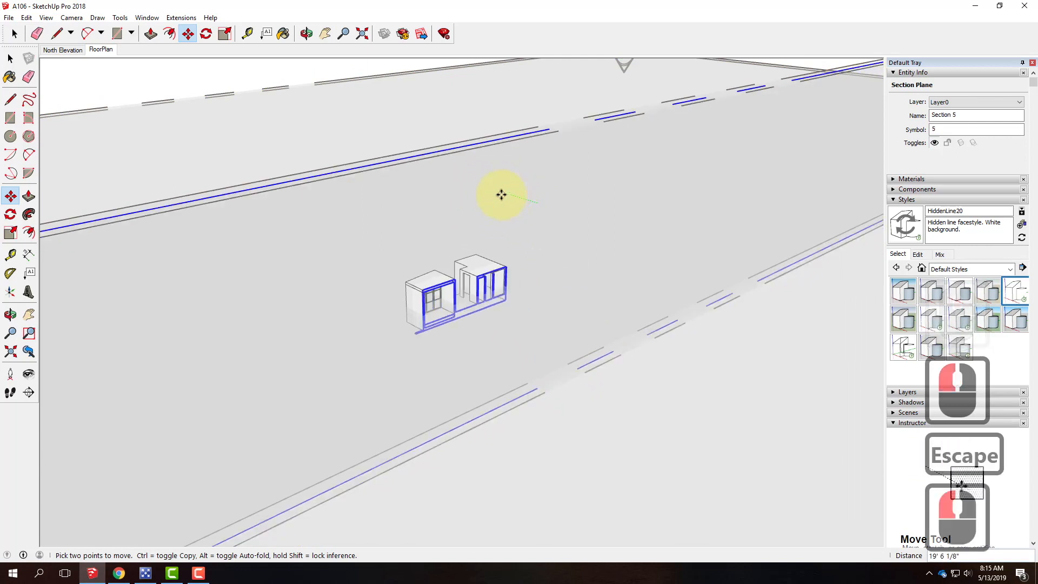
scroll(502, 195, up, 3)
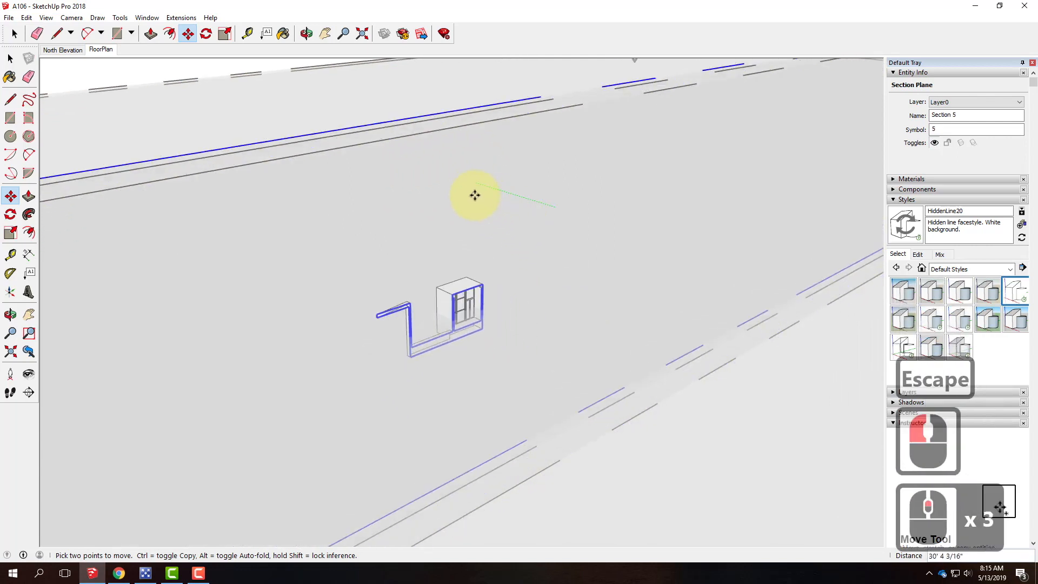
click(508, 208)
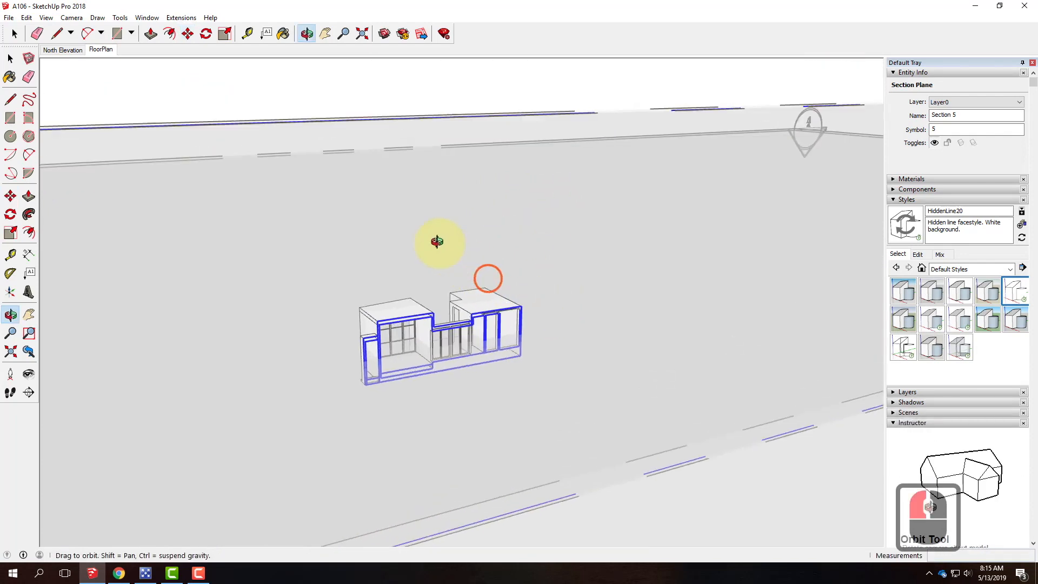
- Examine the Section 5 cut close up, straight on from the front and from oblique angles
scroll(491, 355, up, 5)
scroll(491, 355, up, 5)
drag(587, 394, 498, 367)
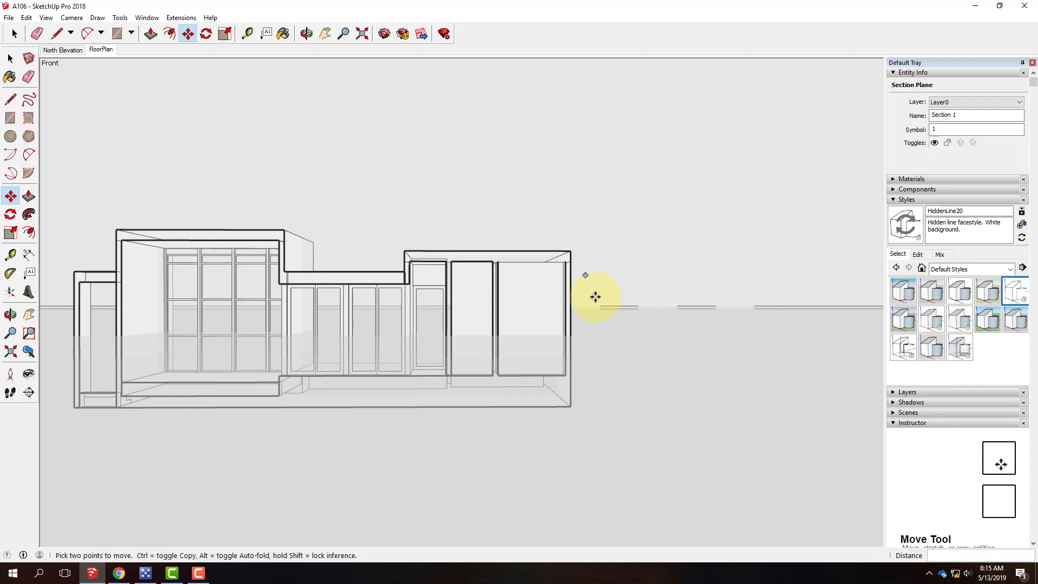
click(443, 320)
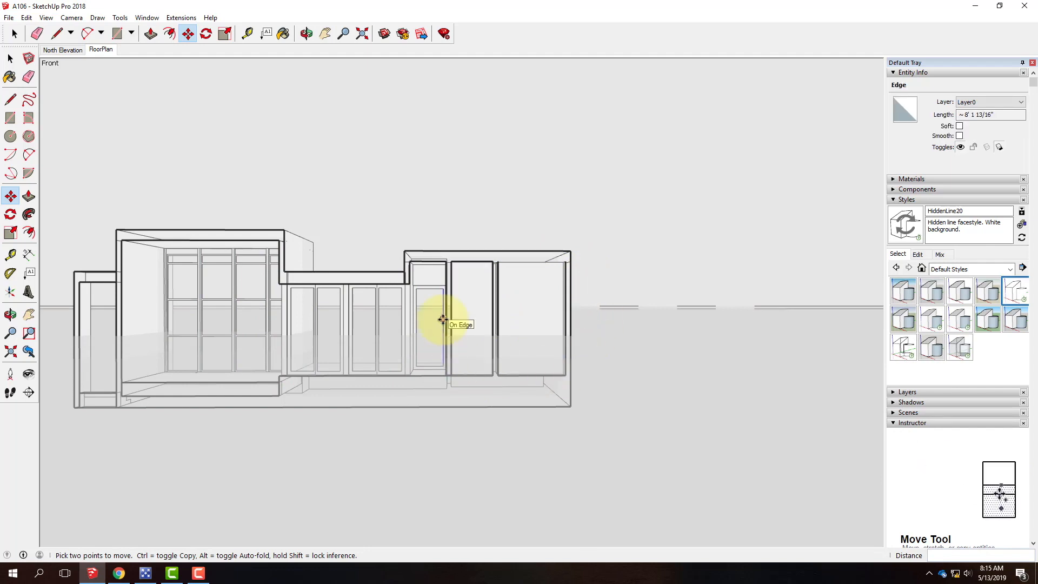
drag(442, 320, 166, 214)
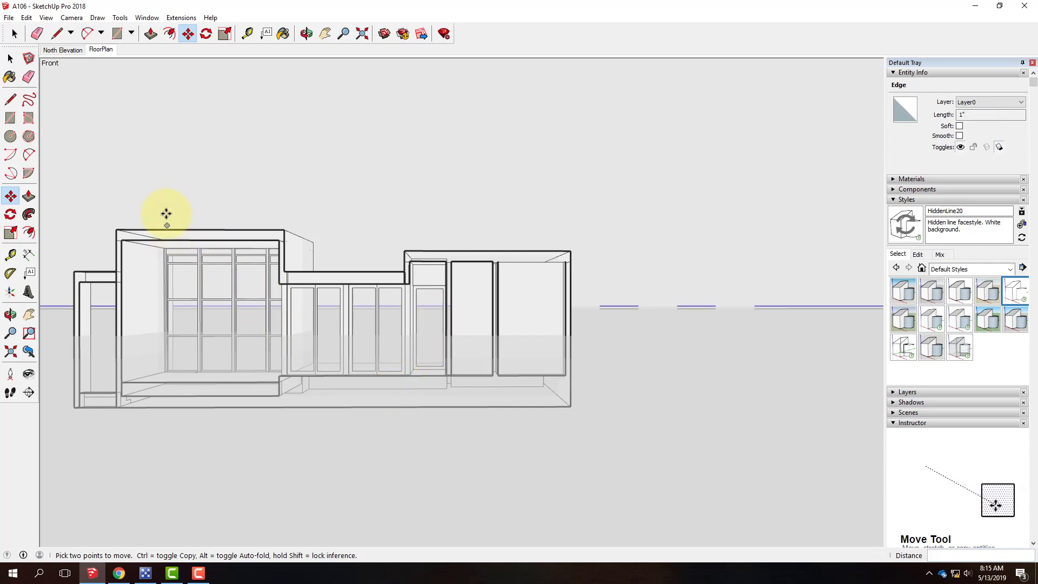
scroll(503, 297, down, 10)
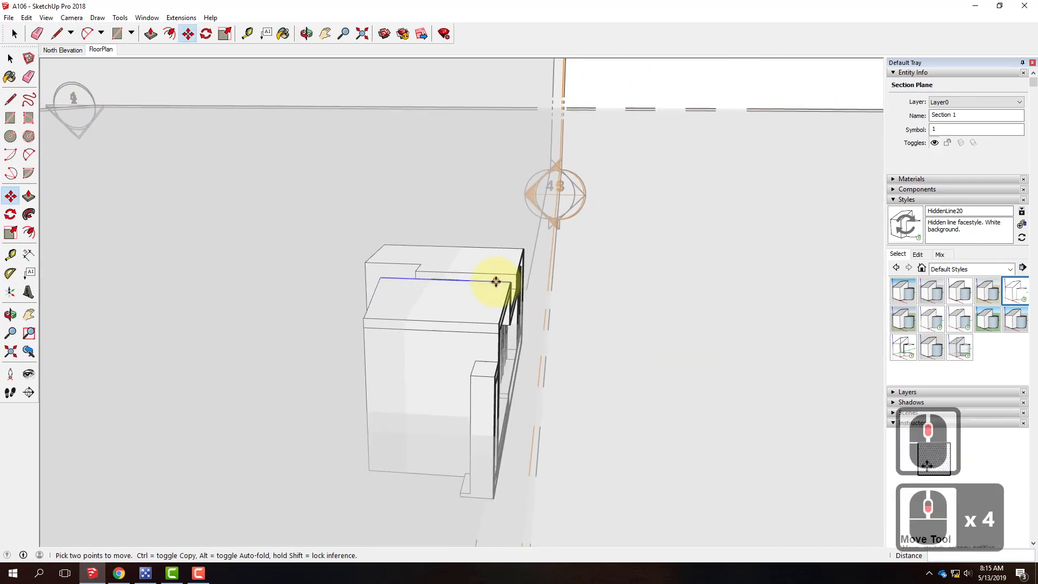
drag(482, 311, 392, 311)
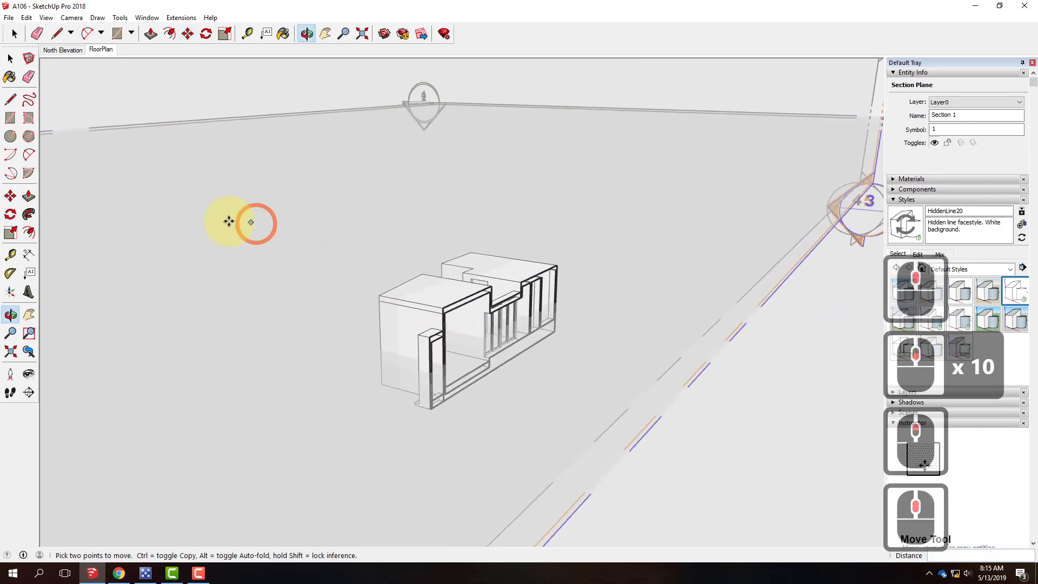
- Undo the section plane moves and the placement of Section 5, returning to the Section 4 cut
click(26, 18)
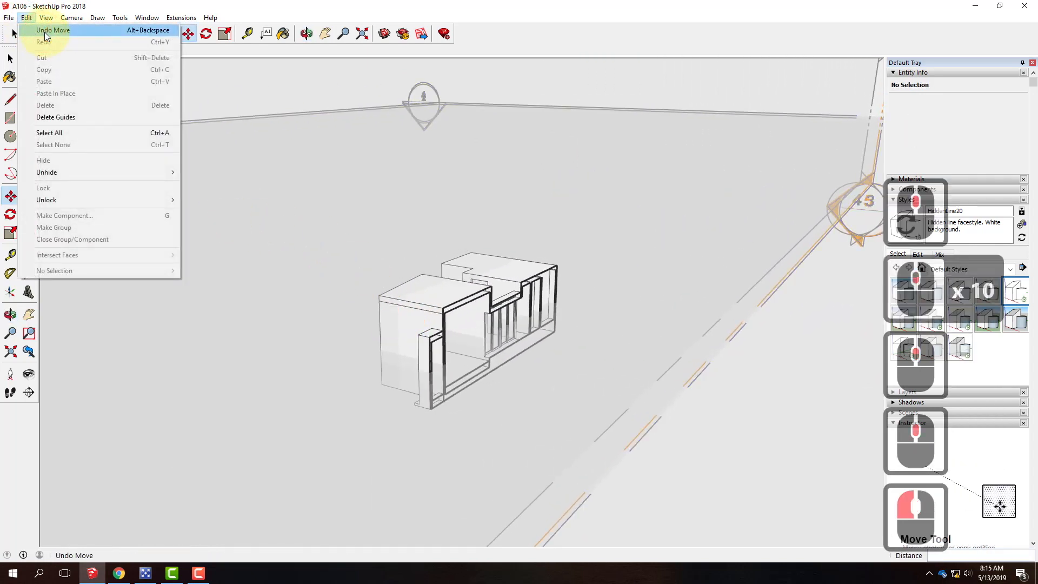
click(32, 28)
click(26, 18)
click(54, 30)
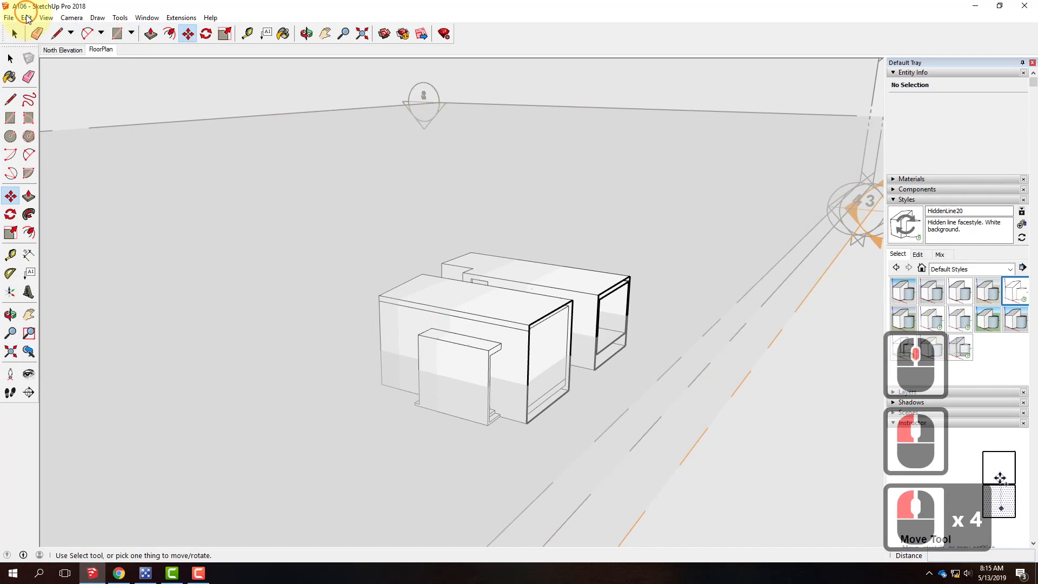
click(26, 18)
click(33, 28)
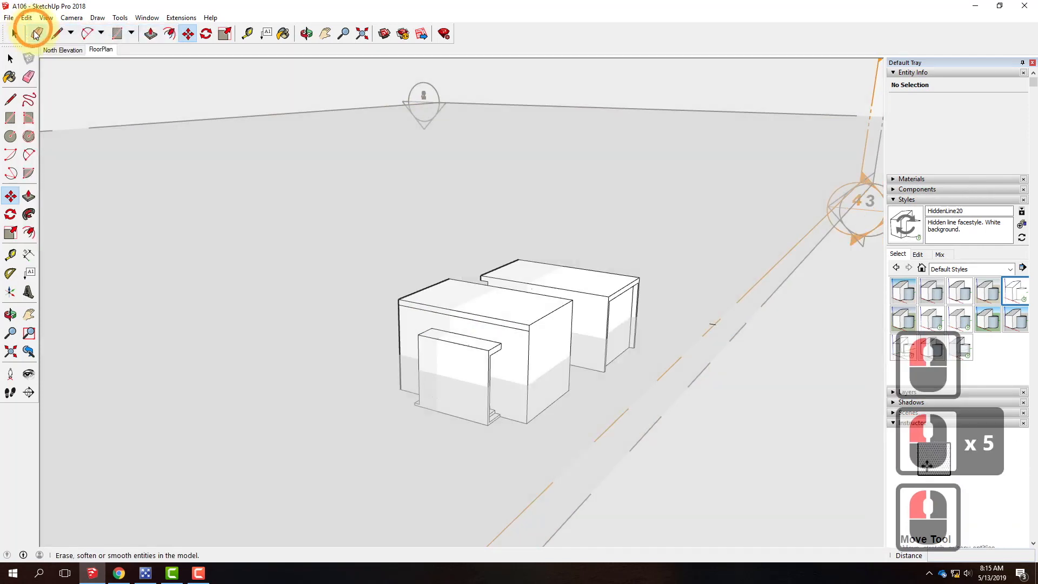
drag(251, 267, 490, 265)
scroll(494, 273, down, 9)
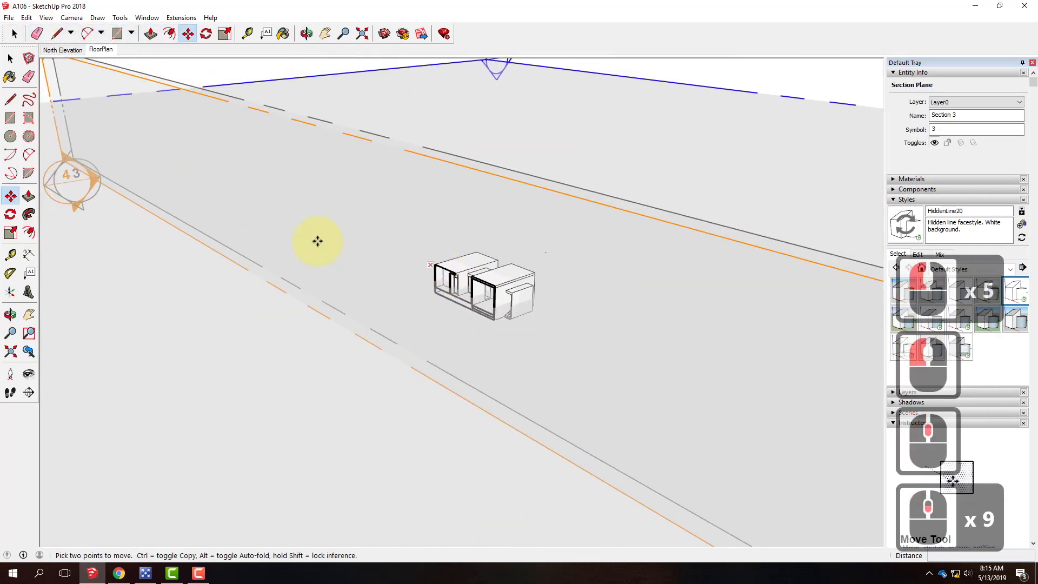
click(47, 76)
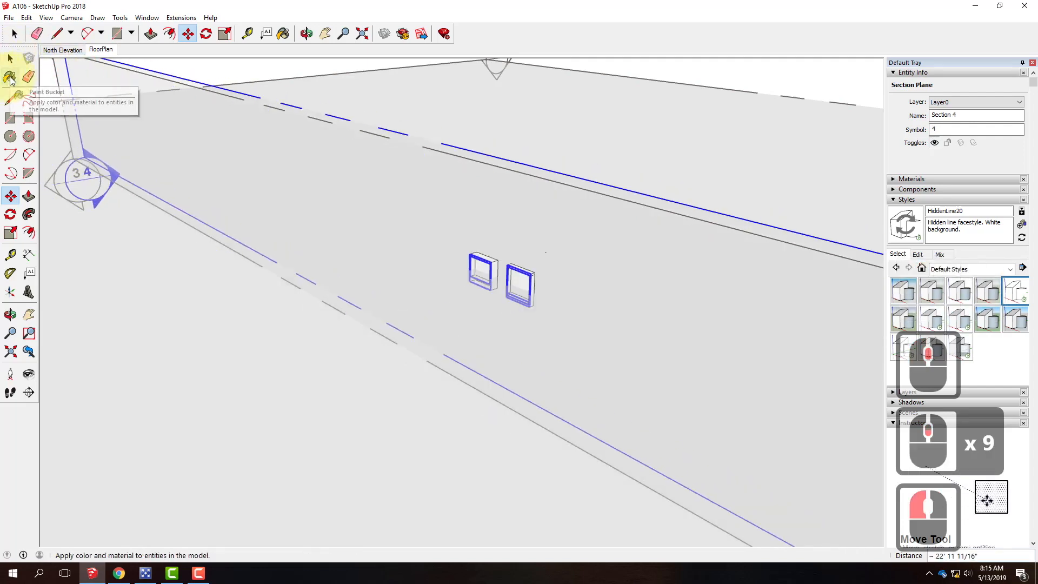
key(Escape)
scroll(195, 186, down, 9)
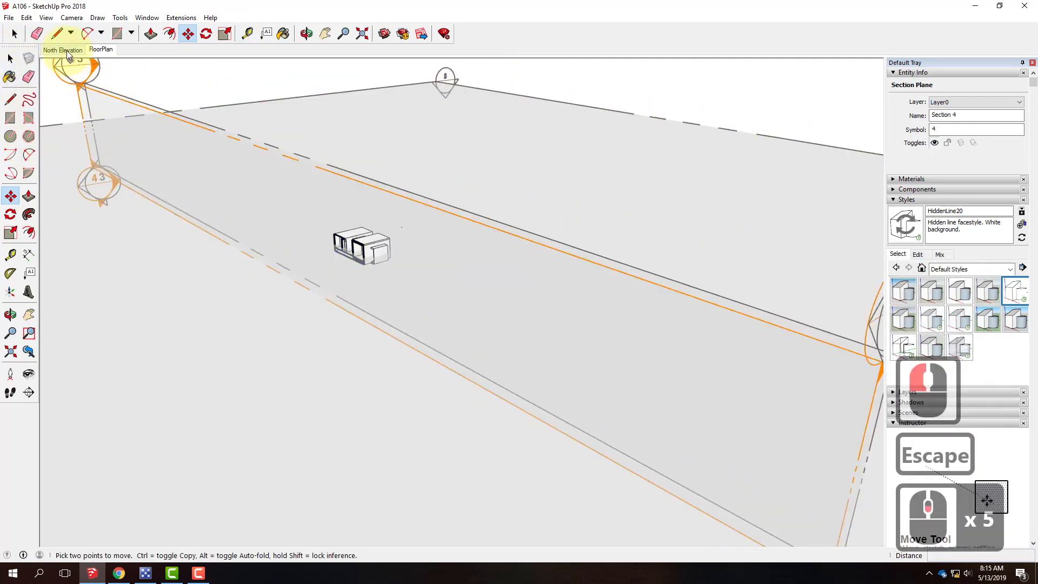
- Select the Section 4 plane and turn the view to face its cut through the house close up
click(13, 34)
click(76, 84)
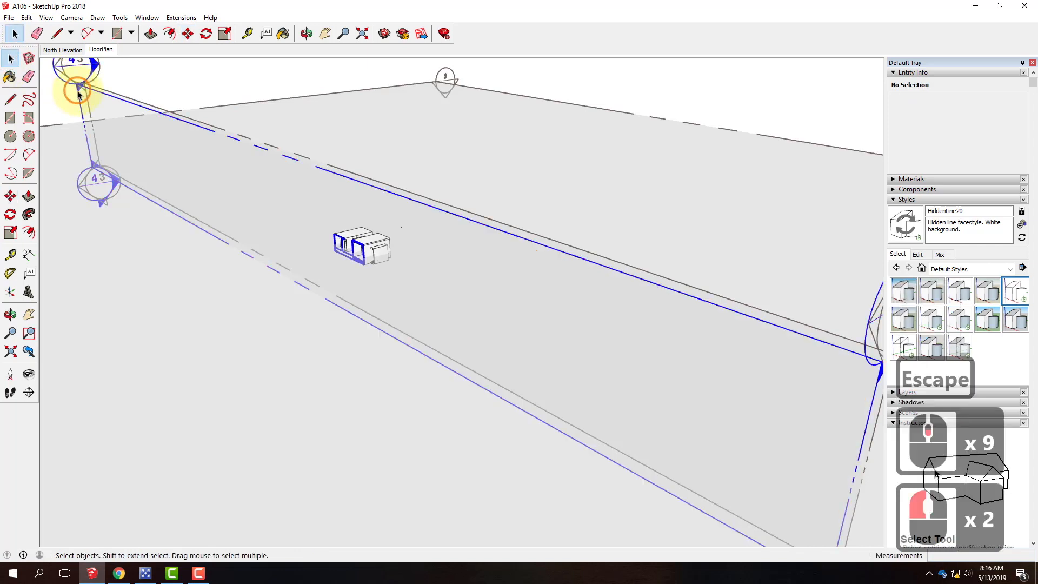
click(71, 18)
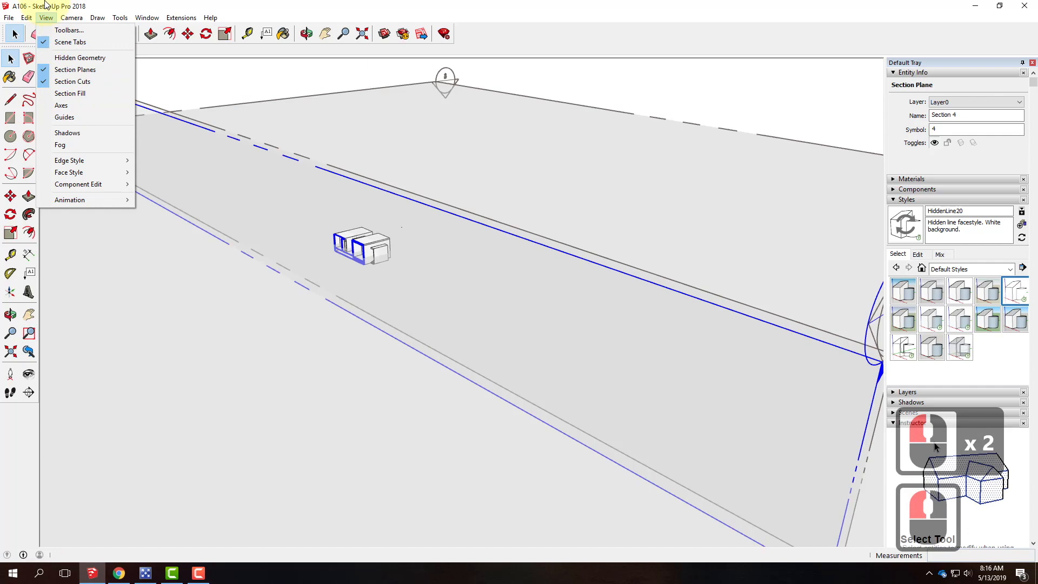
click(336, 195)
scroll(331, 244, up, 5)
drag(382, 259, 560, 245)
scroll(342, 266, up, 9)
scroll(499, 260, down, 6)
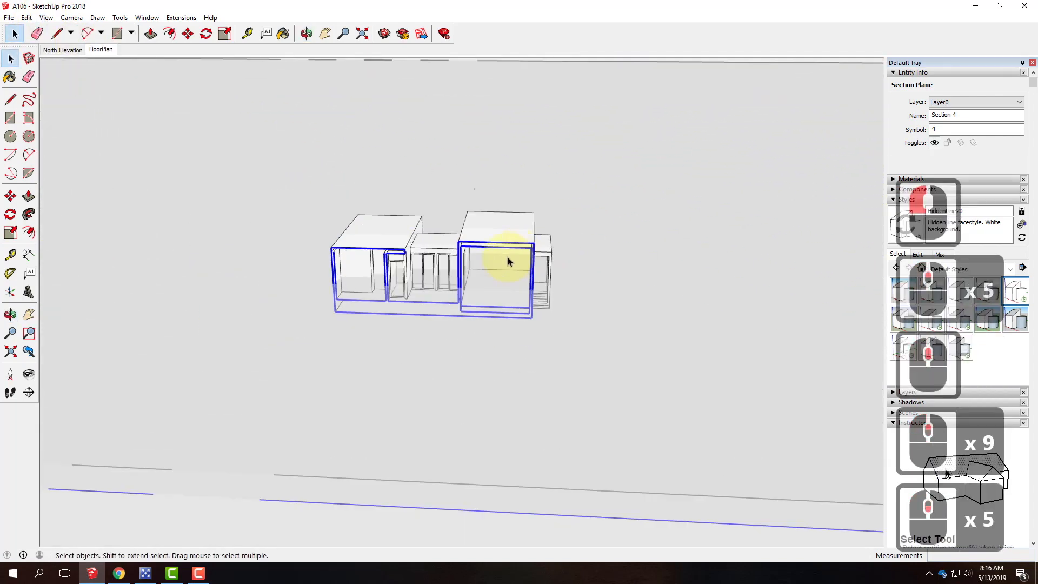
scroll(493, 272, up, 5)
drag(494, 272, 537, 182)
key(space)
scroll(515, 226, up, 2)
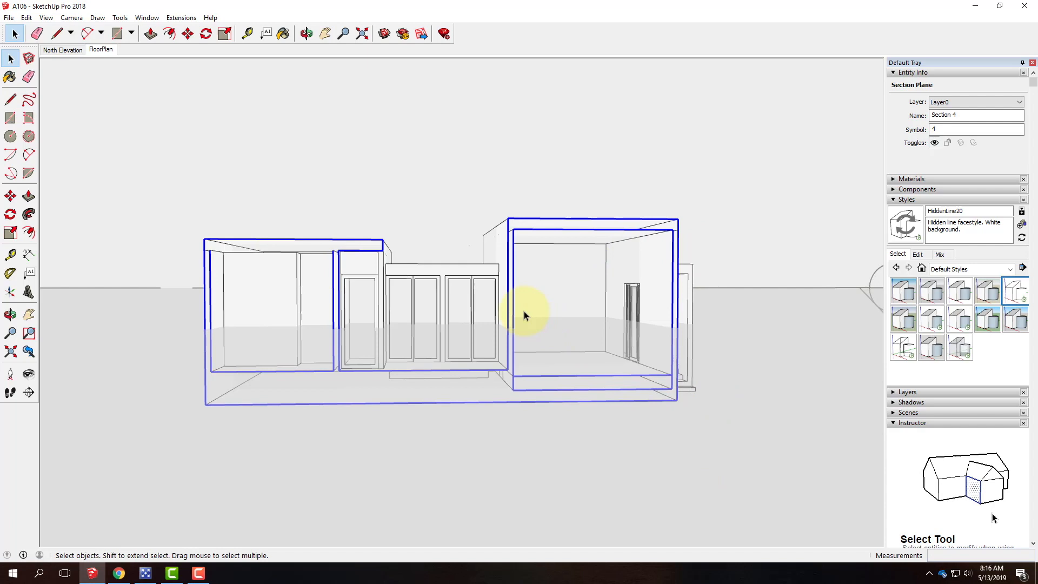
- Switch the camera to parallel projection and frame the section cut in the standard Back view
click(46, 17)
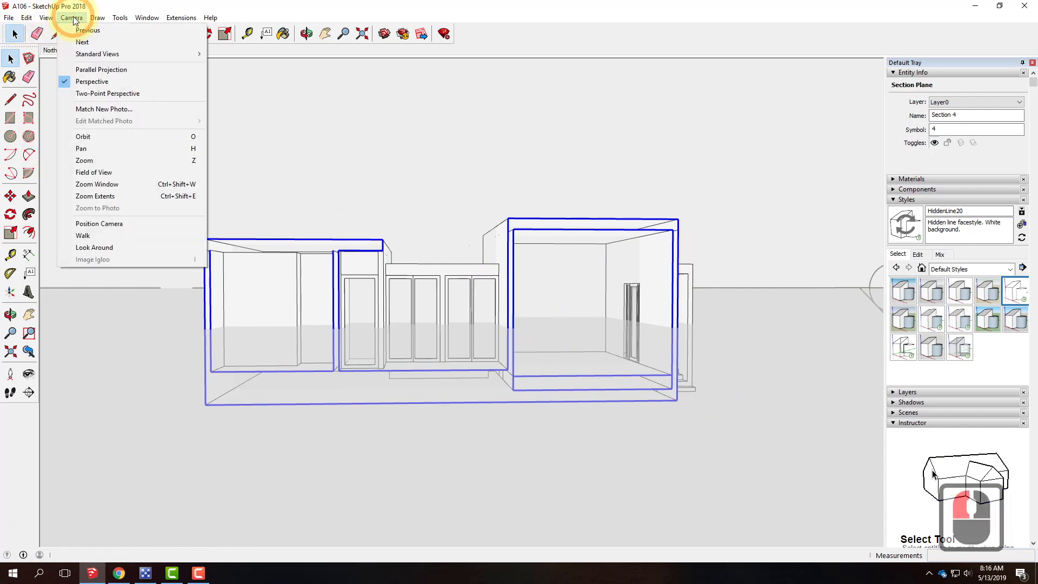
click(95, 69)
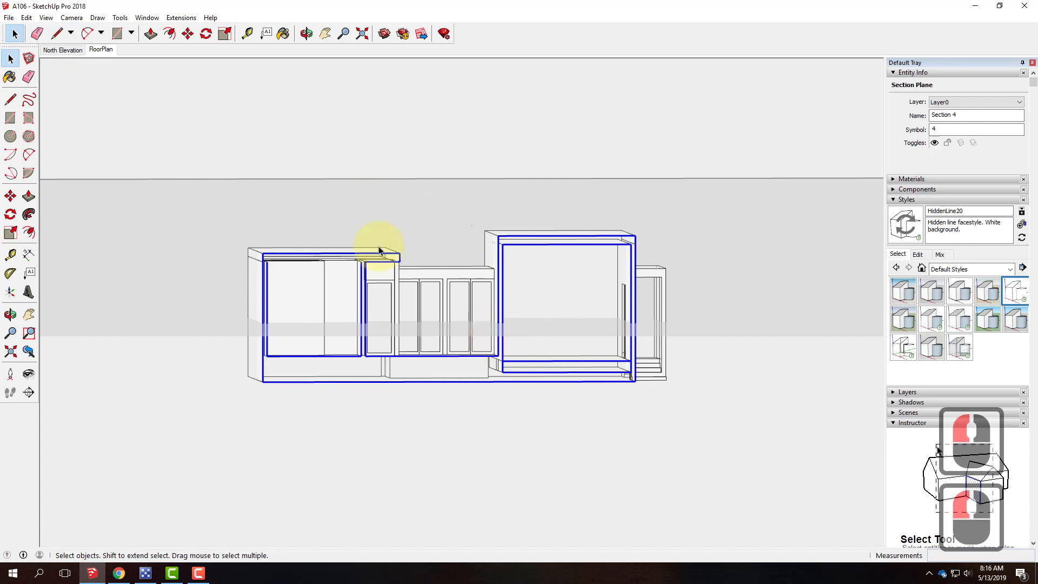
drag(587, 309, 542, 308)
key(space)
click(46, 17)
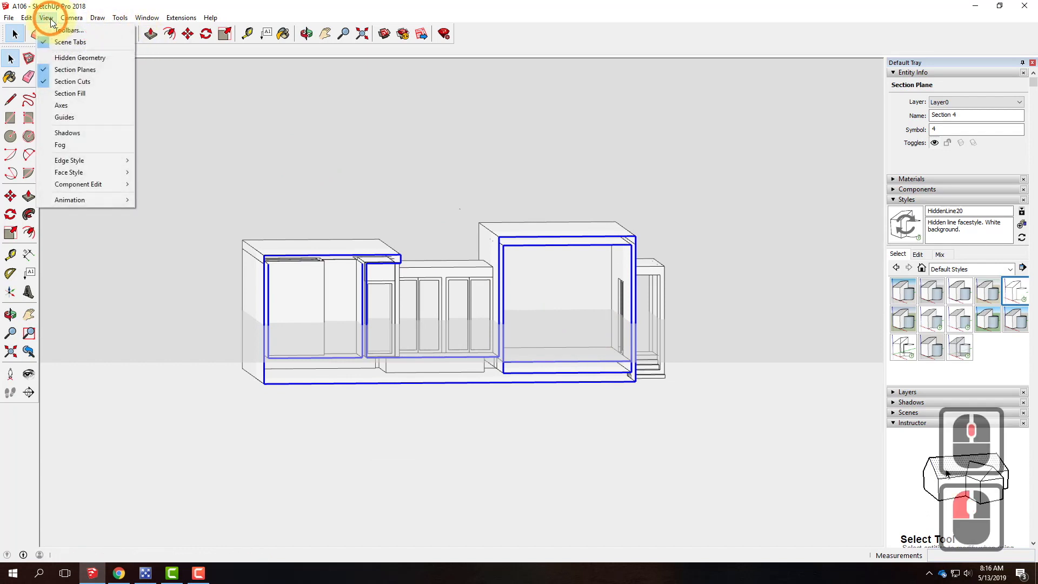
mouse_move(77, 20)
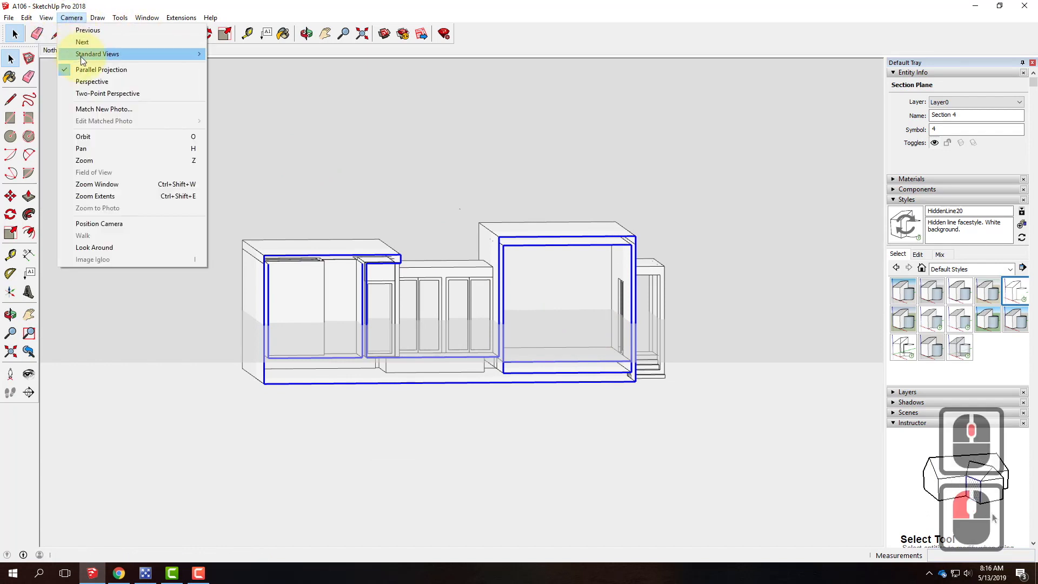
mouse_move(184, 53)
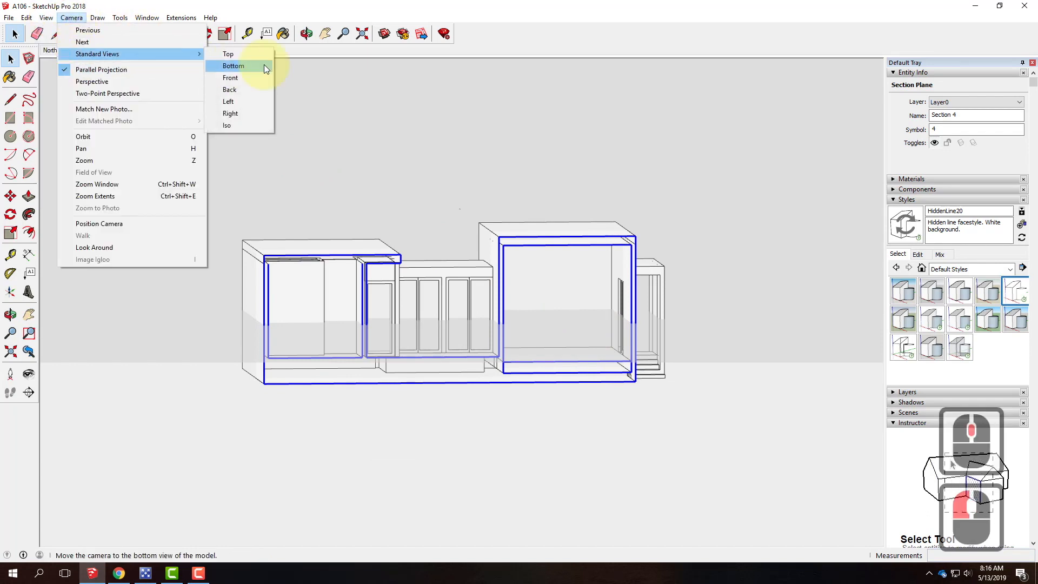
click(233, 93)
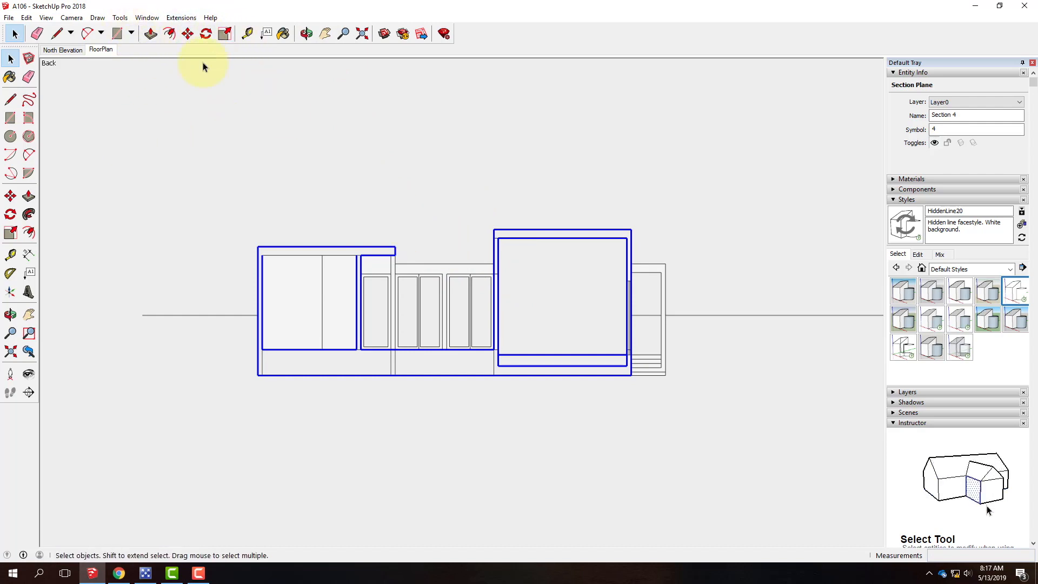
click(326, 33)
mouse_move(428, 216)
mouse_down()
mouse_move(445, 234)
mouse_move(444, 254)
mouse_up()
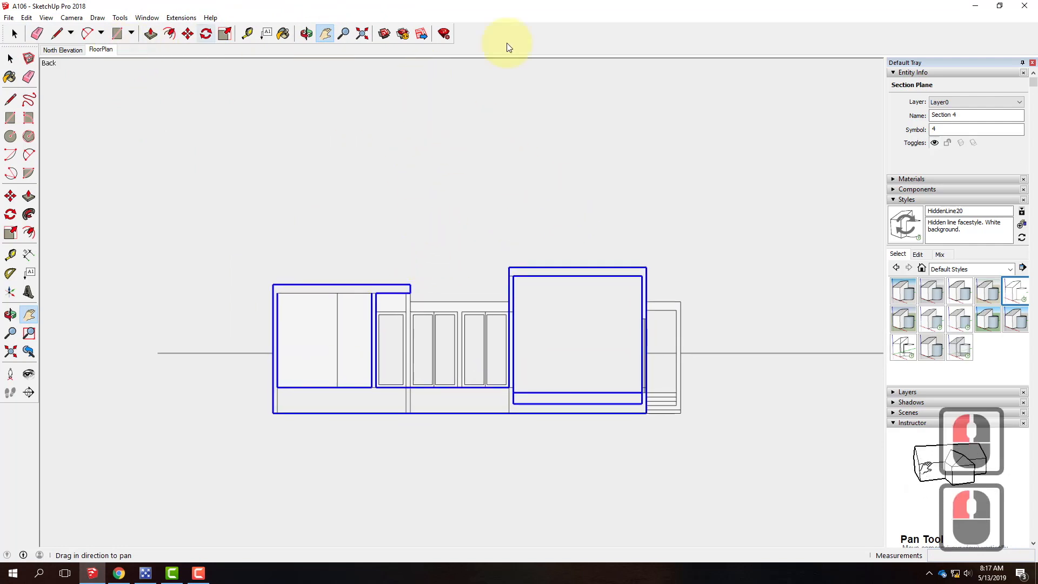
click(898, 73)
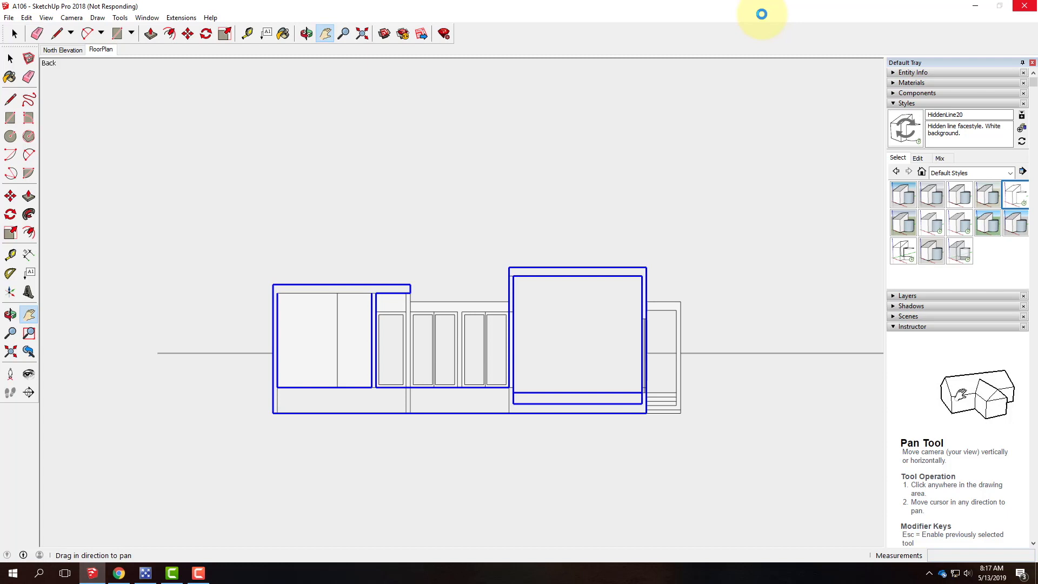
- Switch to Chrome and review the steps and sample images of the Assembly 10.3 SketchUp to Photoshop sections tutorial
click(119, 576)
scroll(313, 324, down, 4)
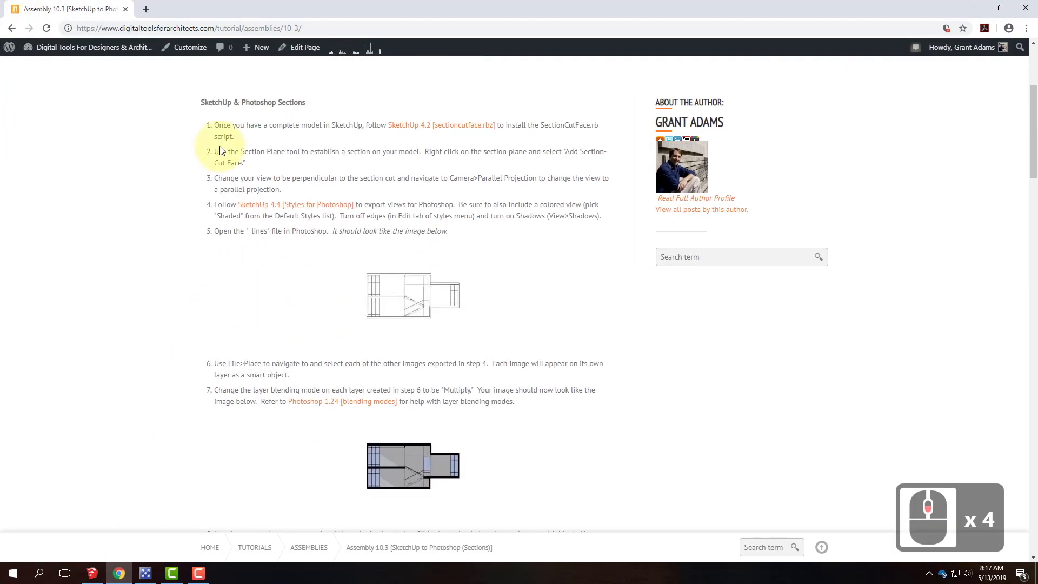
scroll(302, 176, down, 3)
scroll(302, 170, up, 7)
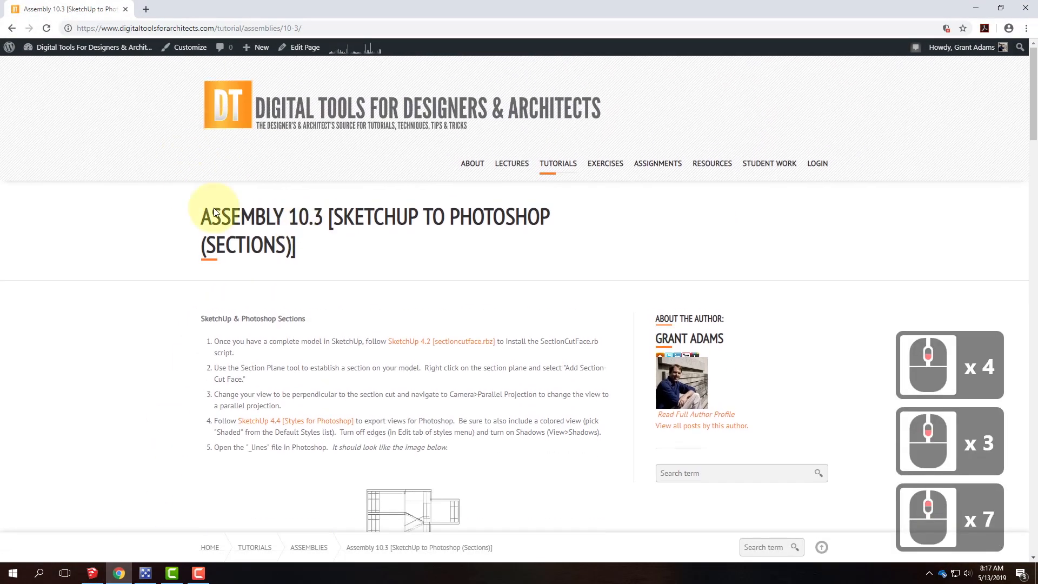
scroll(353, 221, down, 15)
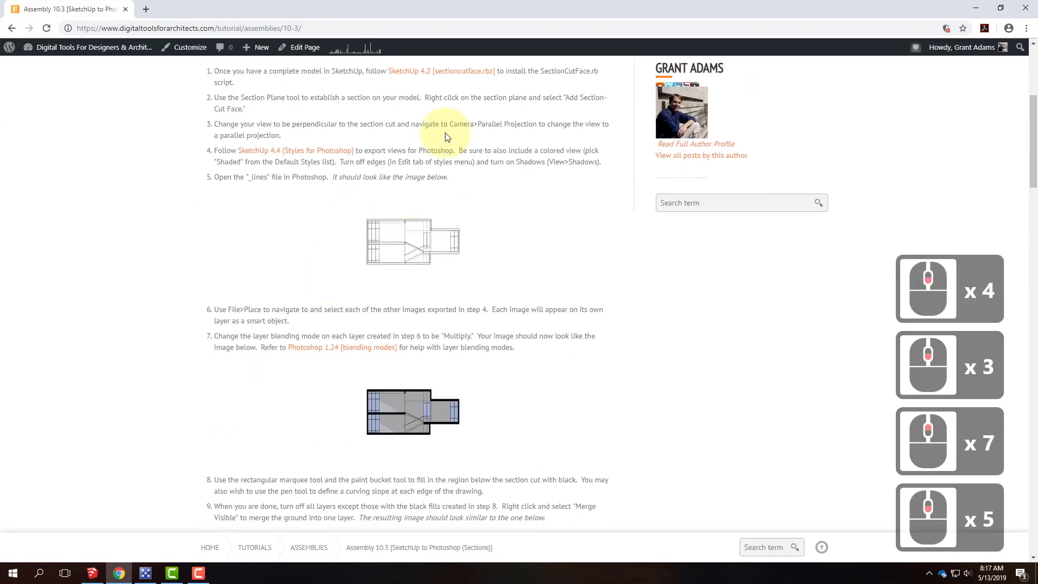
scroll(452, 292, down, 19)
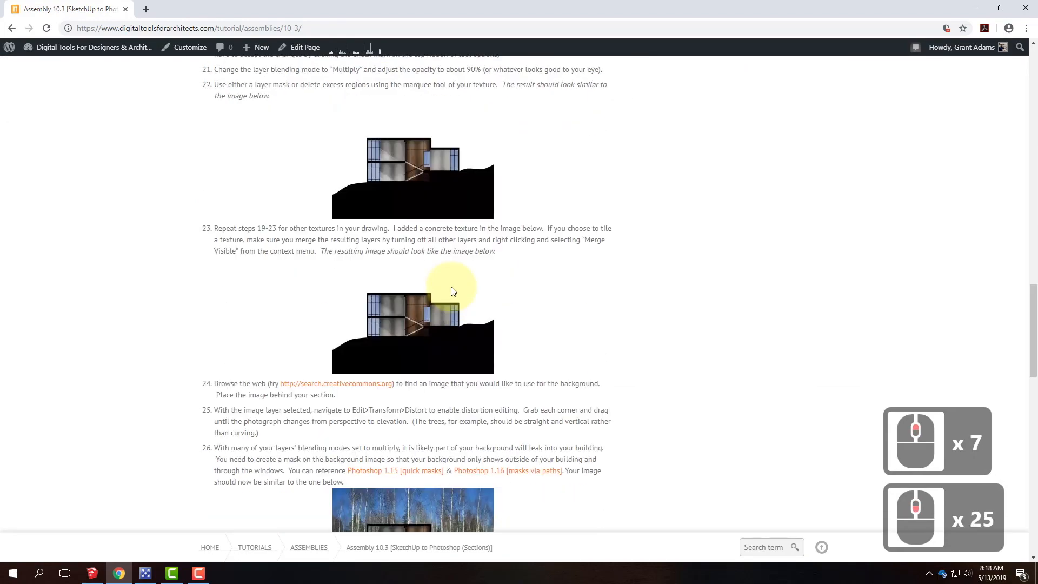
scroll(455, 292, down, 10)
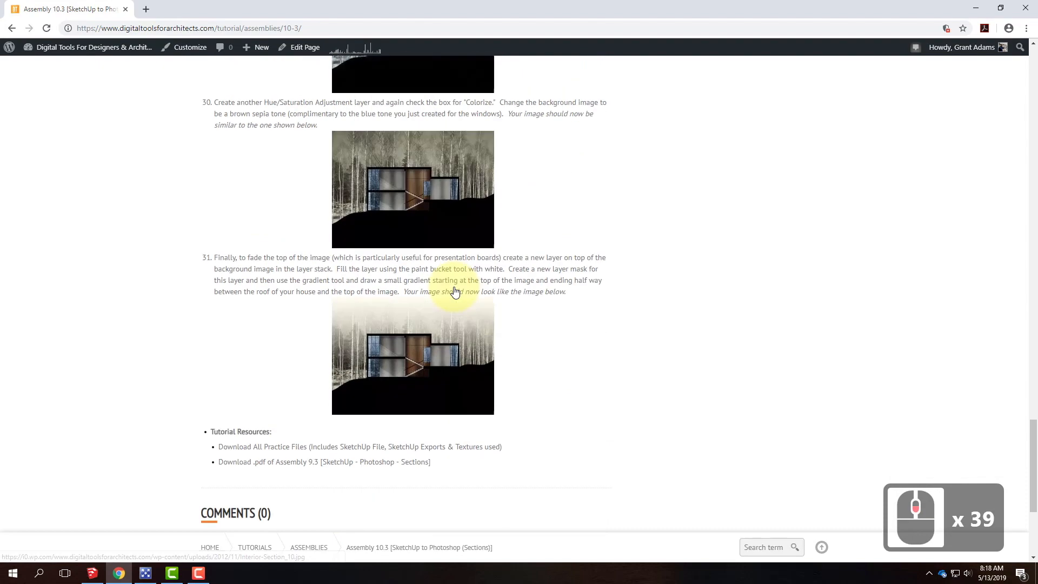
scroll(454, 291, up, 3)
scroll(454, 292, up, 20)
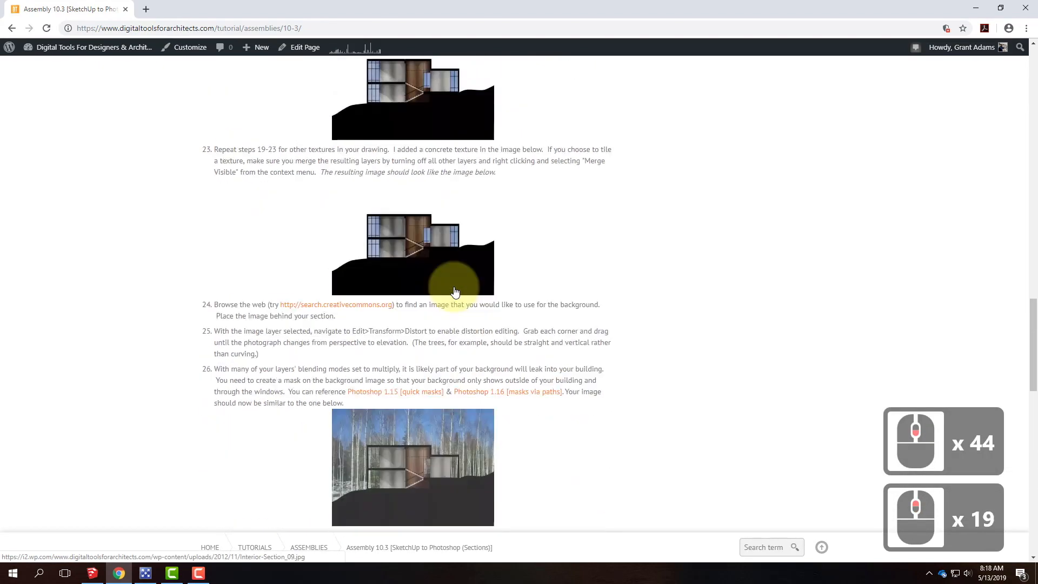
- Switch back to SketchUp and add a scene of the current section view, updating the selected style
click(92, 573)
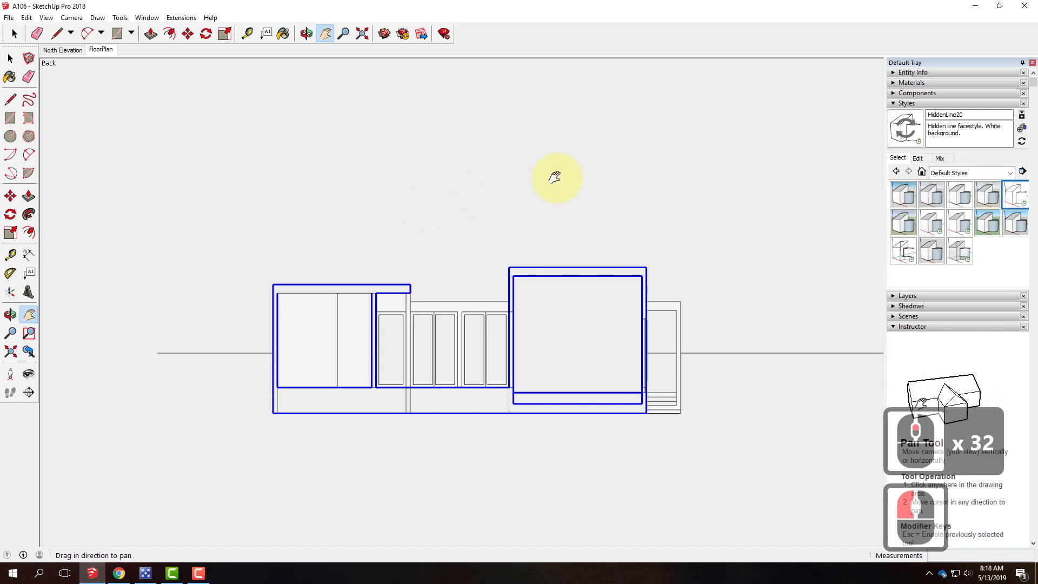
click(910, 316)
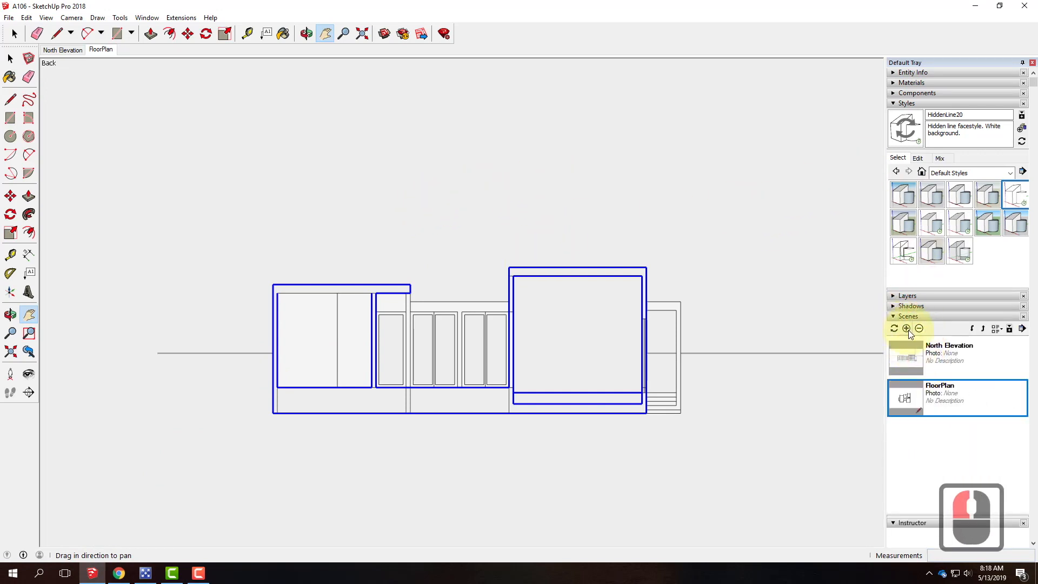
click(906, 329)
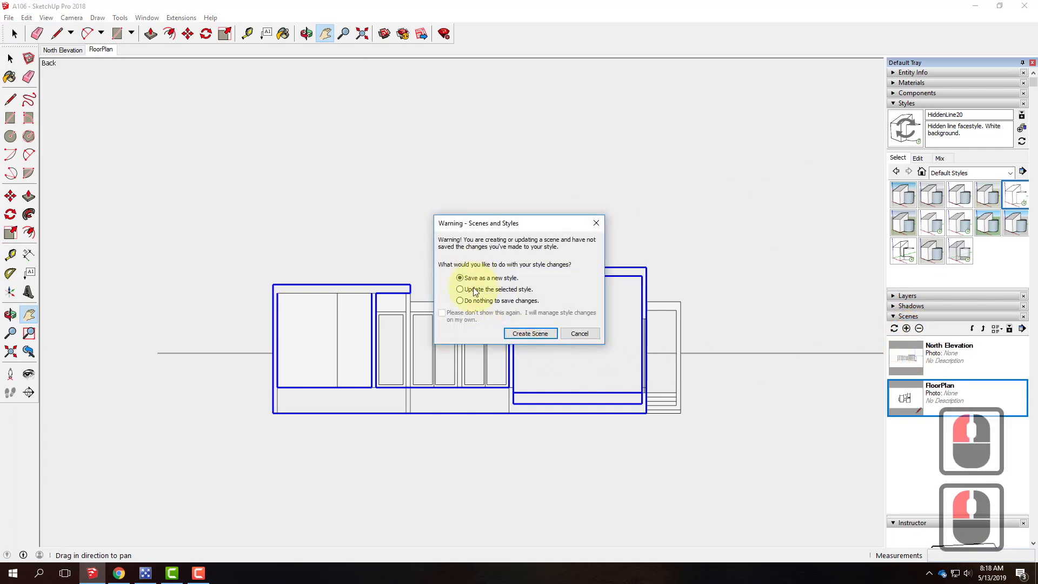
click(503, 293)
click(530, 334)
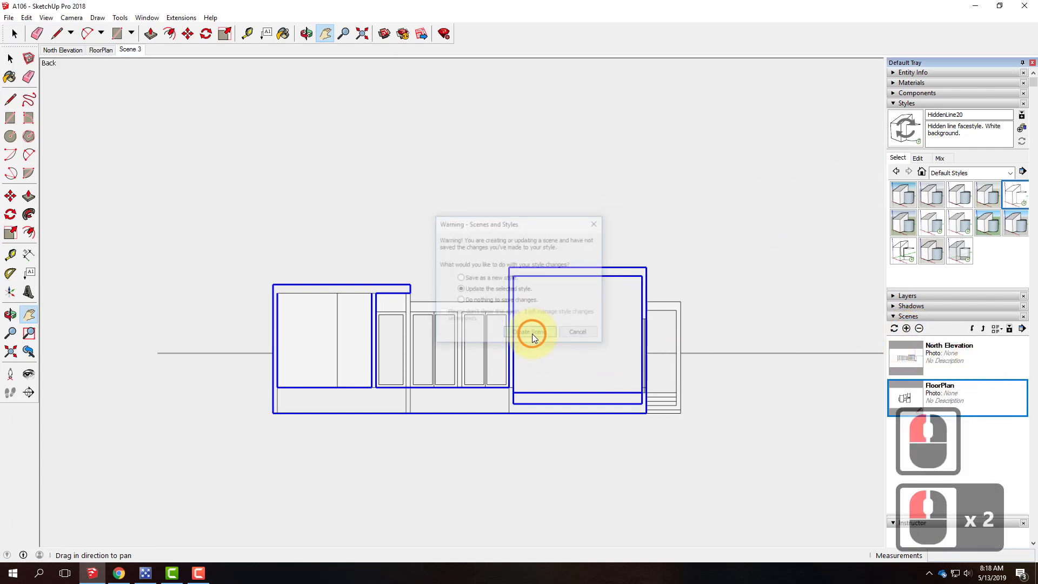
- Try to rename Scene 3 as Section01
right_click(948, 426)
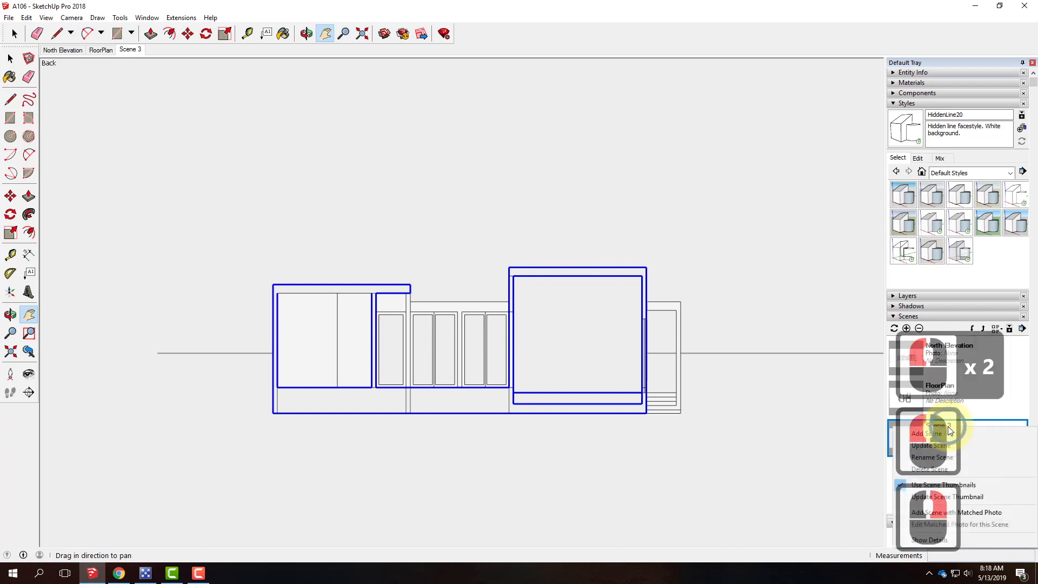
click(978, 457)
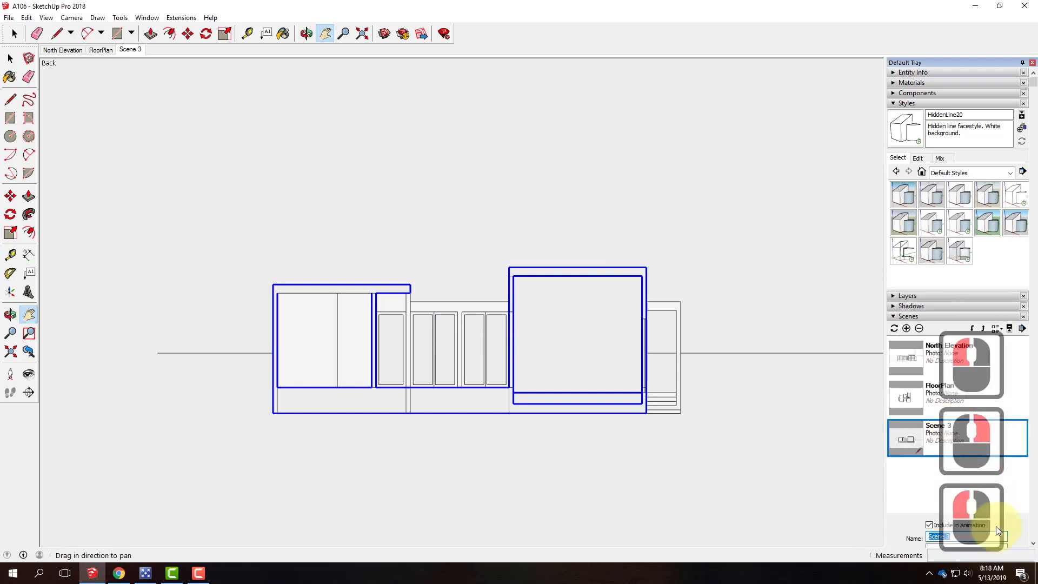
text(Se)
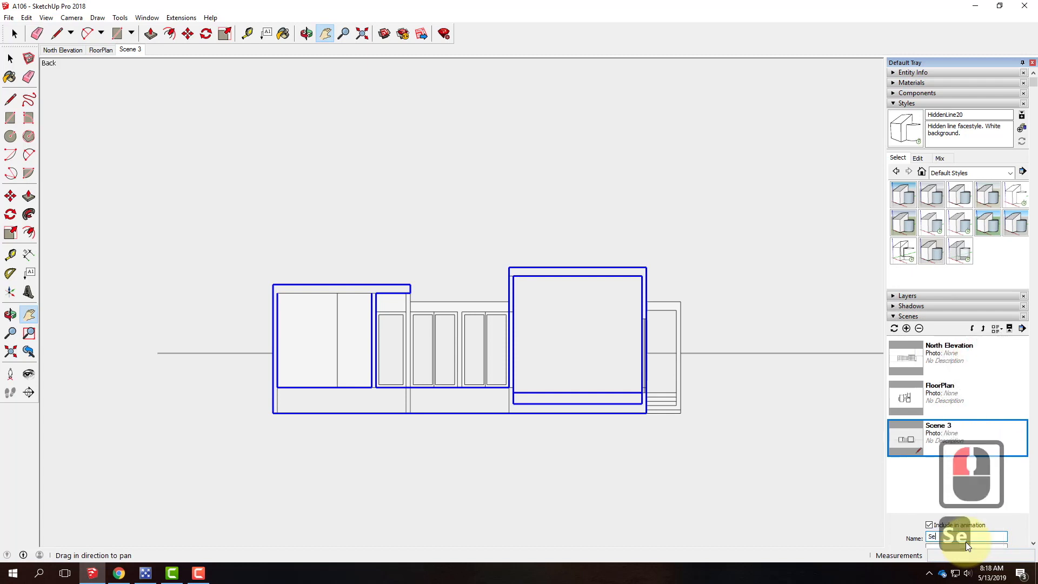
text(ction01)
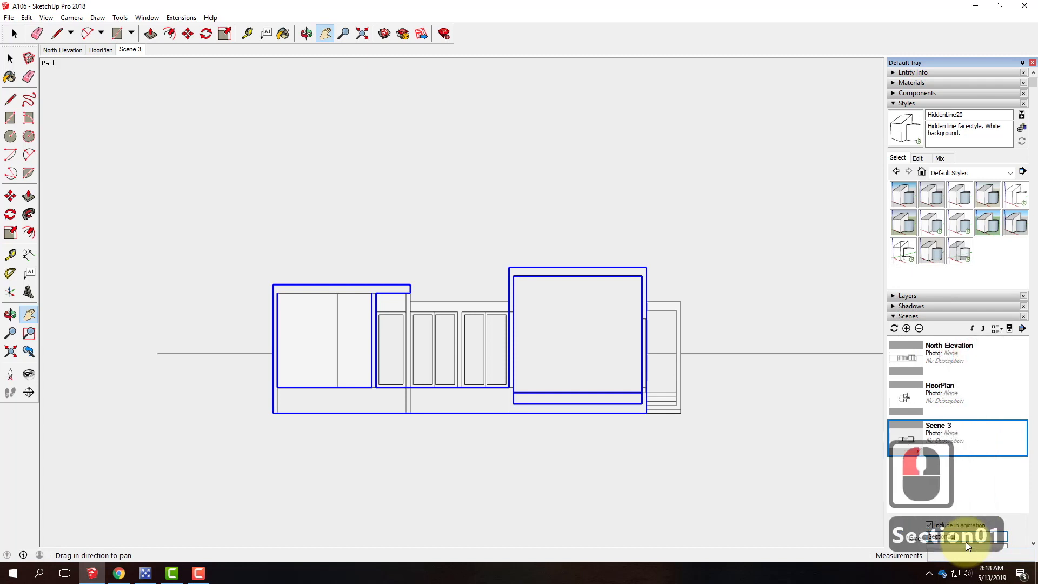
click(998, 493)
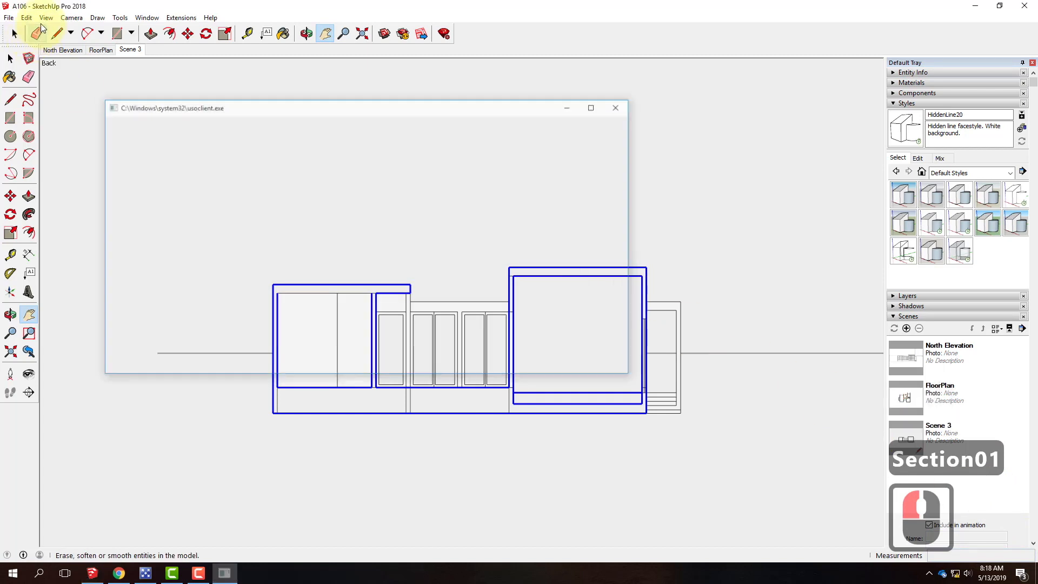
- Apply the default Hidden Line style with a white background to the section view and turn off section fill
click(897, 104)
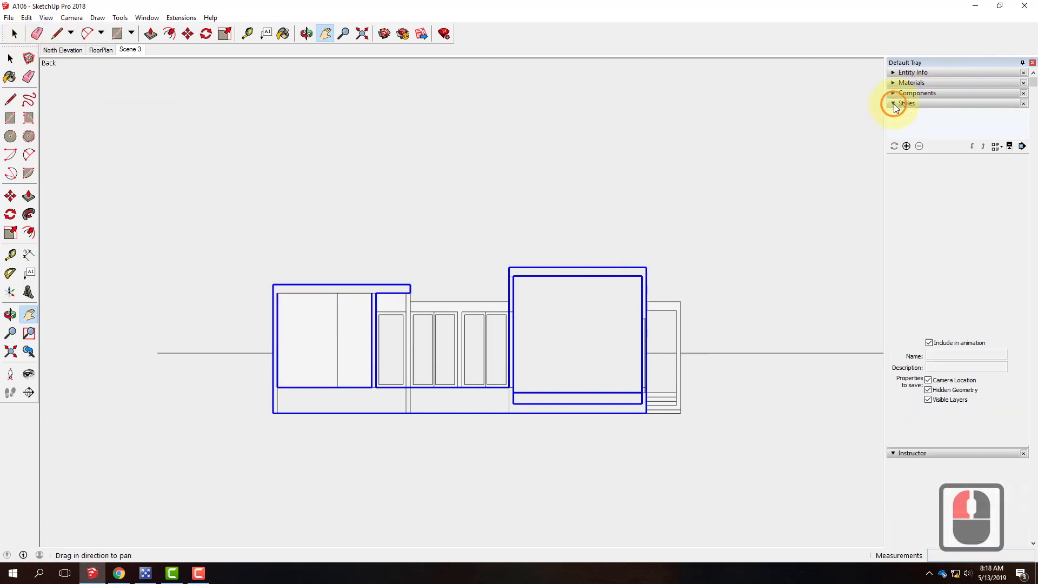
click(898, 103)
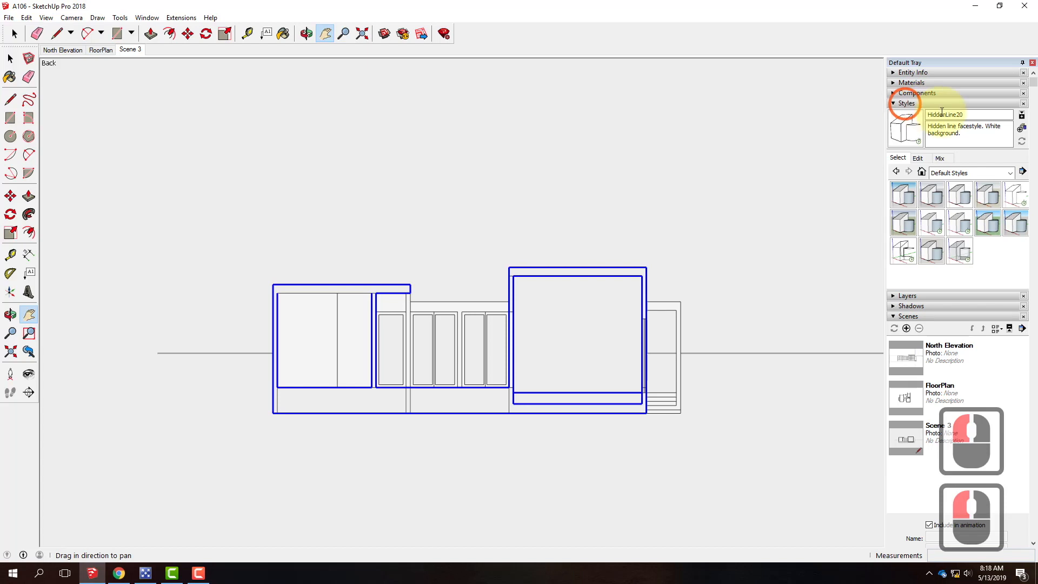
click(1016, 195)
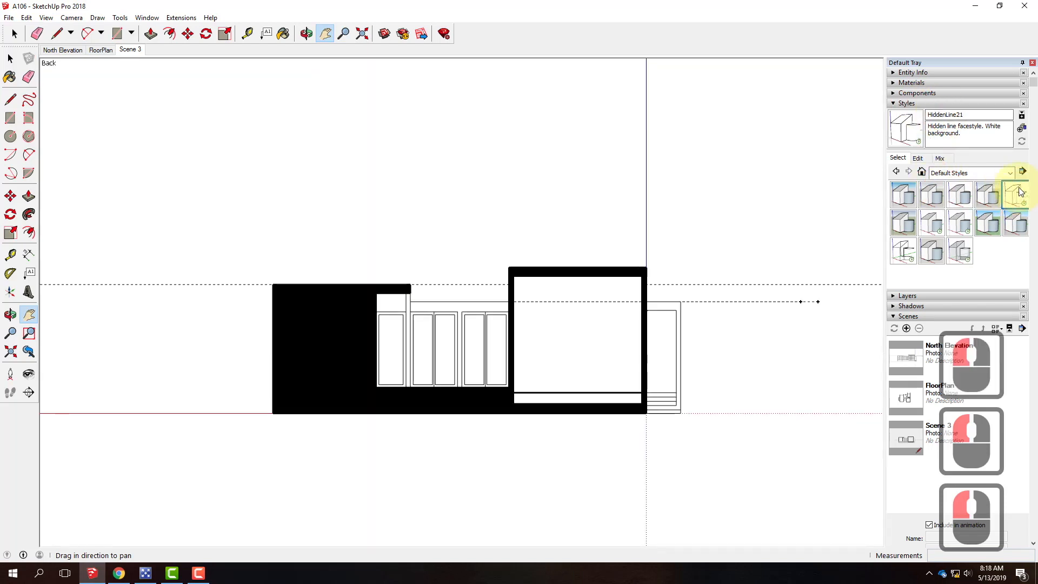
click(26, 18)
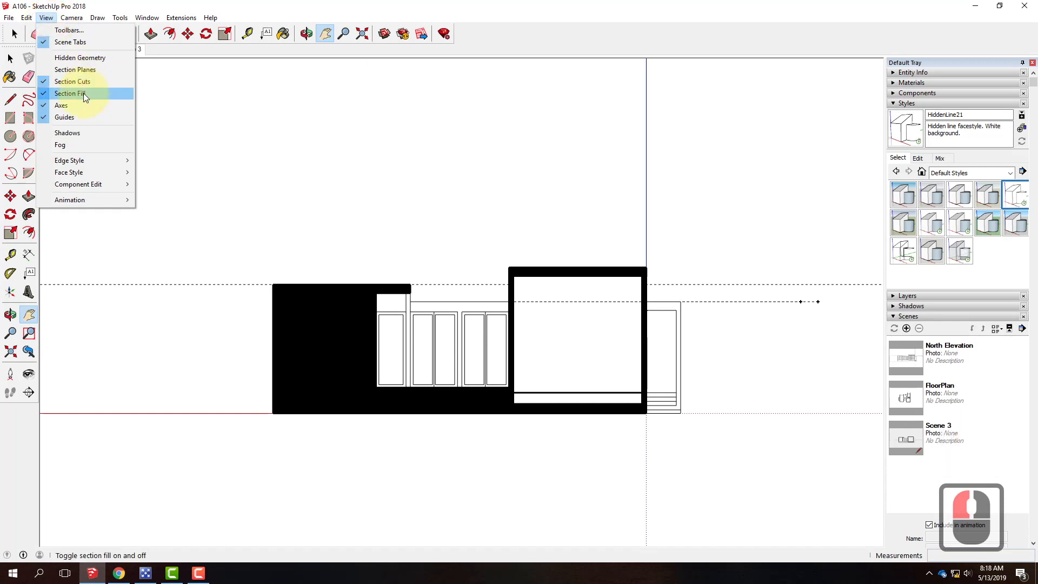
click(83, 93)
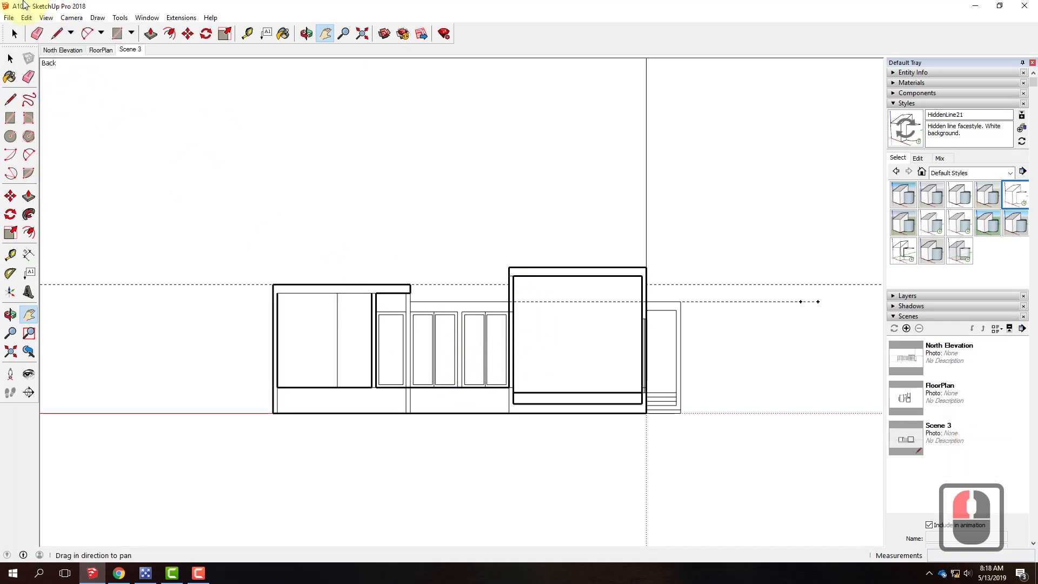
- Turn section cuts off and back on to compare the uncut and cut views of the house
click(42, 18)
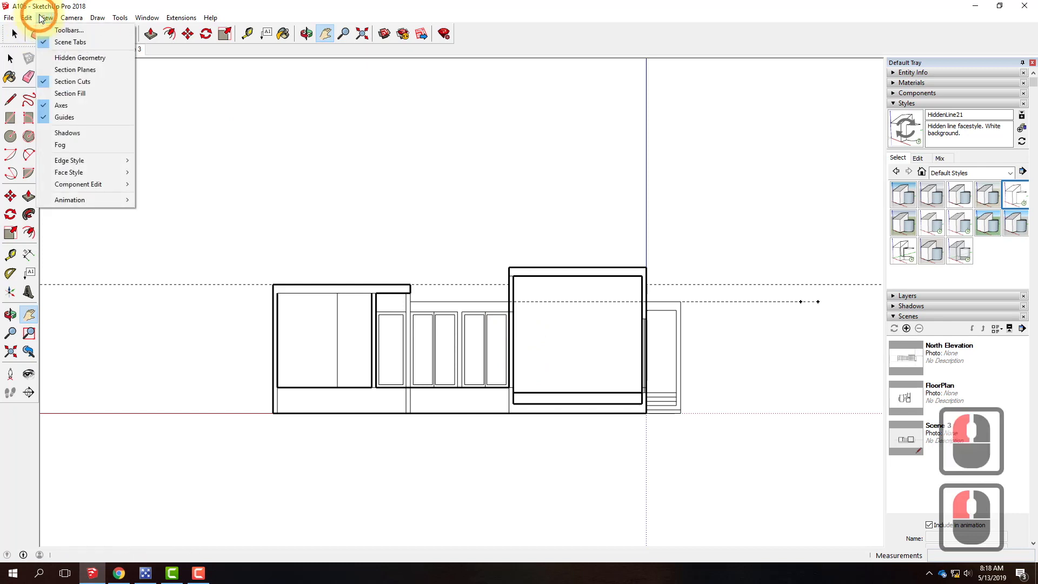
click(68, 85)
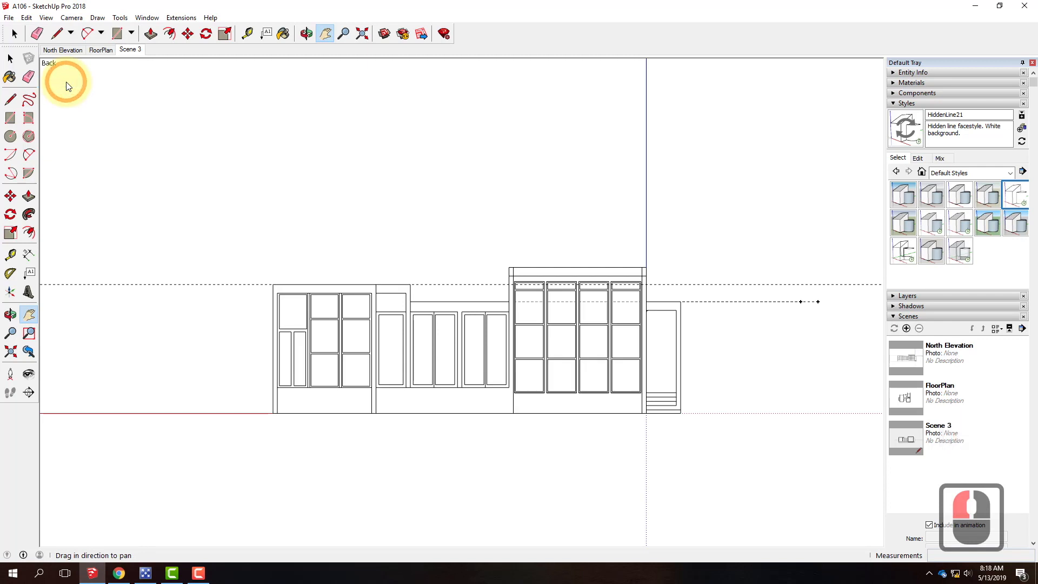
click(47, 18)
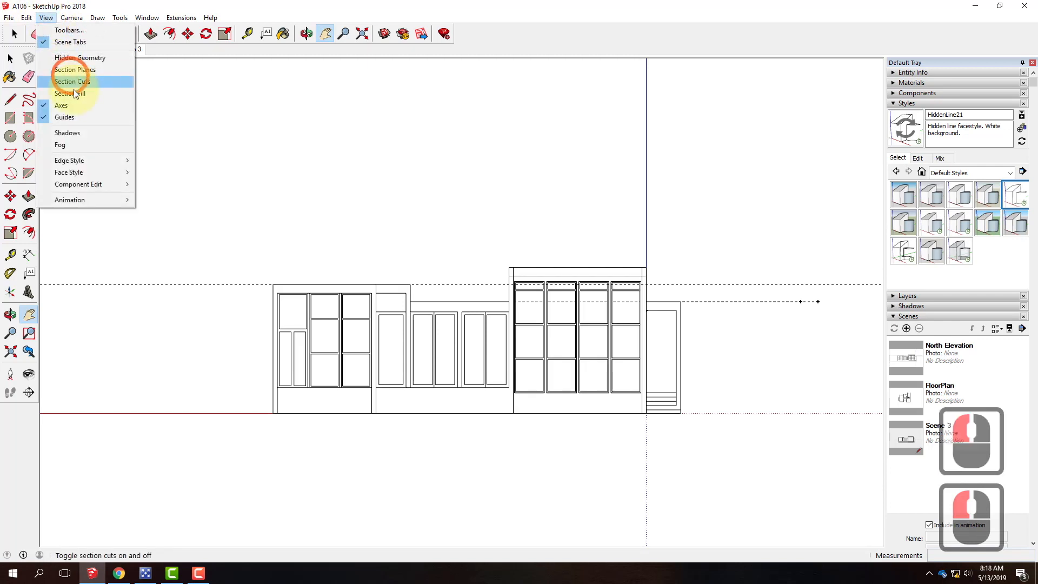
click(74, 84)
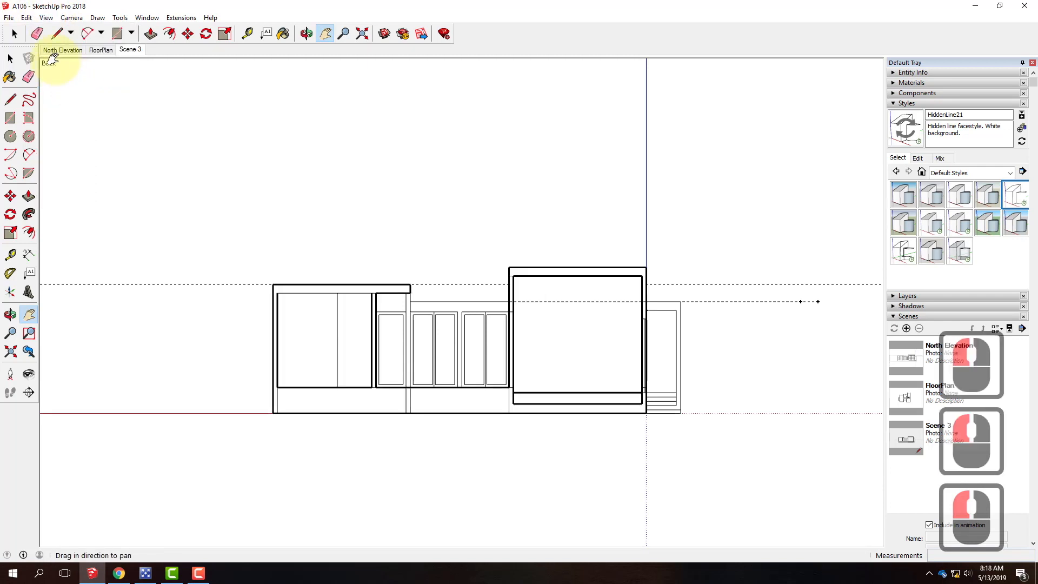
- Hide the axes and the guides in the section view
click(47, 17)
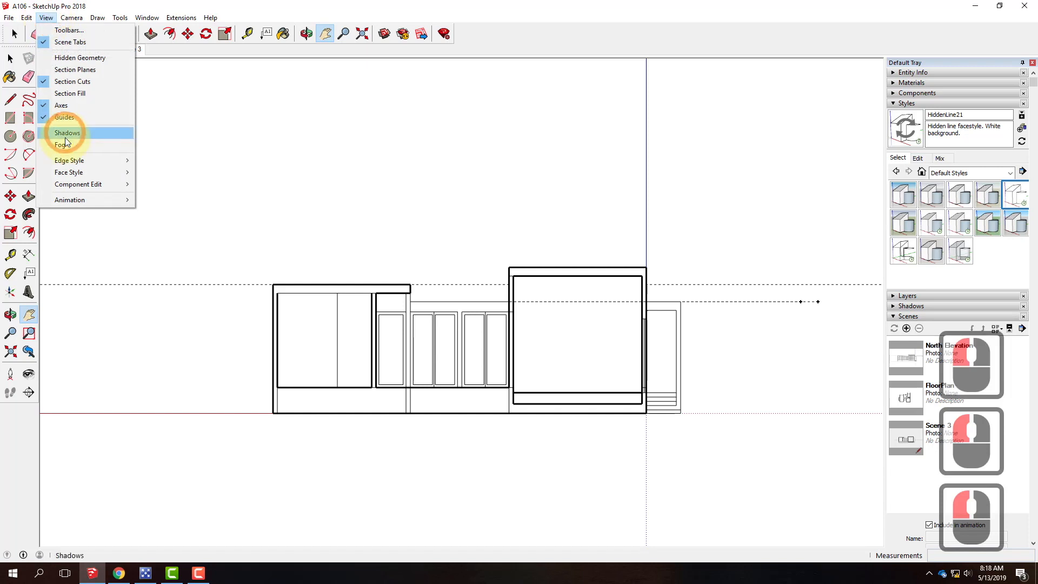
click(61, 105)
click(46, 18)
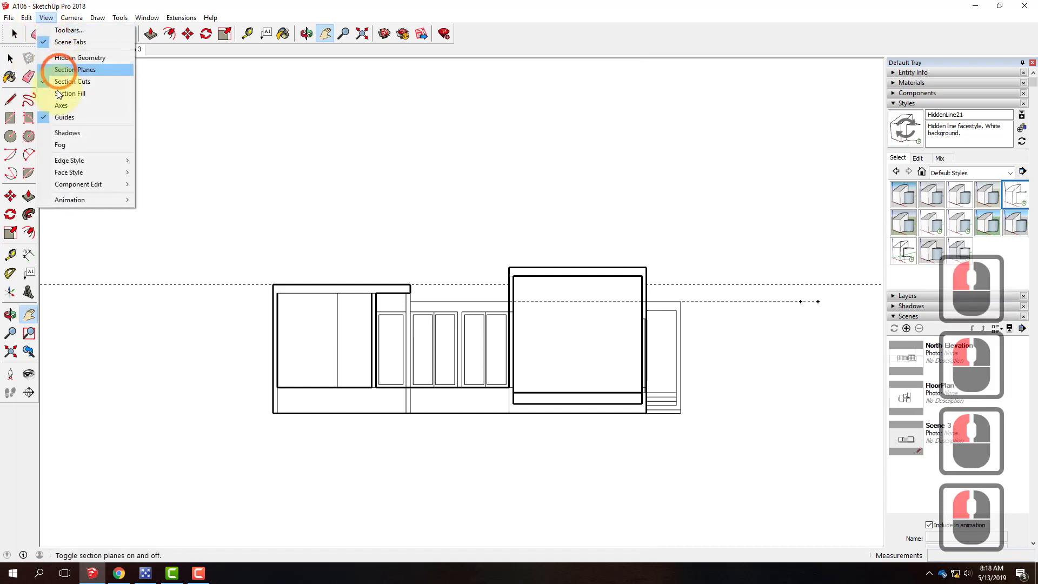
click(63, 117)
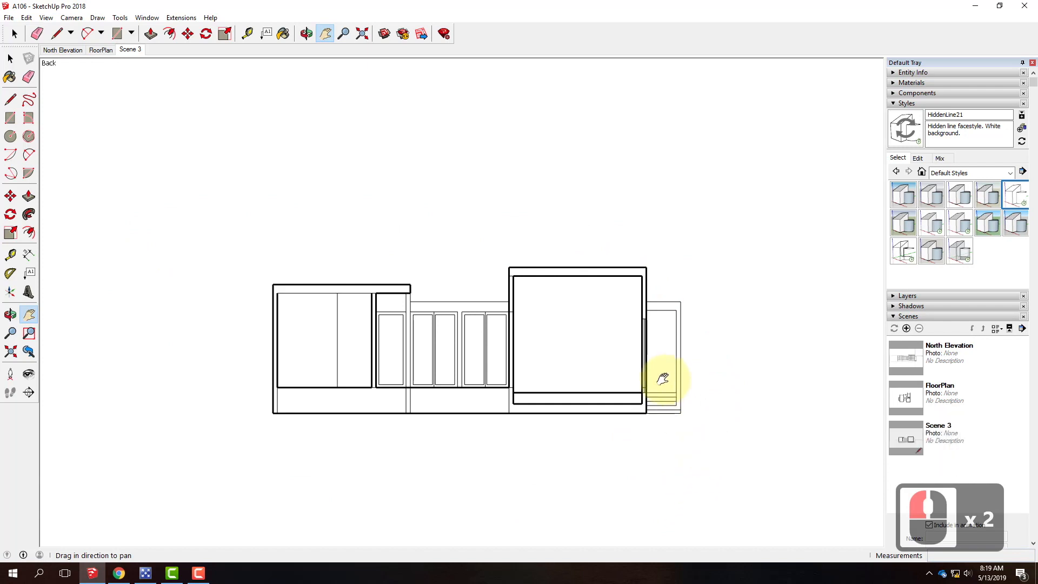
- Start a 2D graphic export and browse to the Ex128 folder under Live Demonstrations, Live - A135 Exercises in the college OneDrive
click(9, 17)
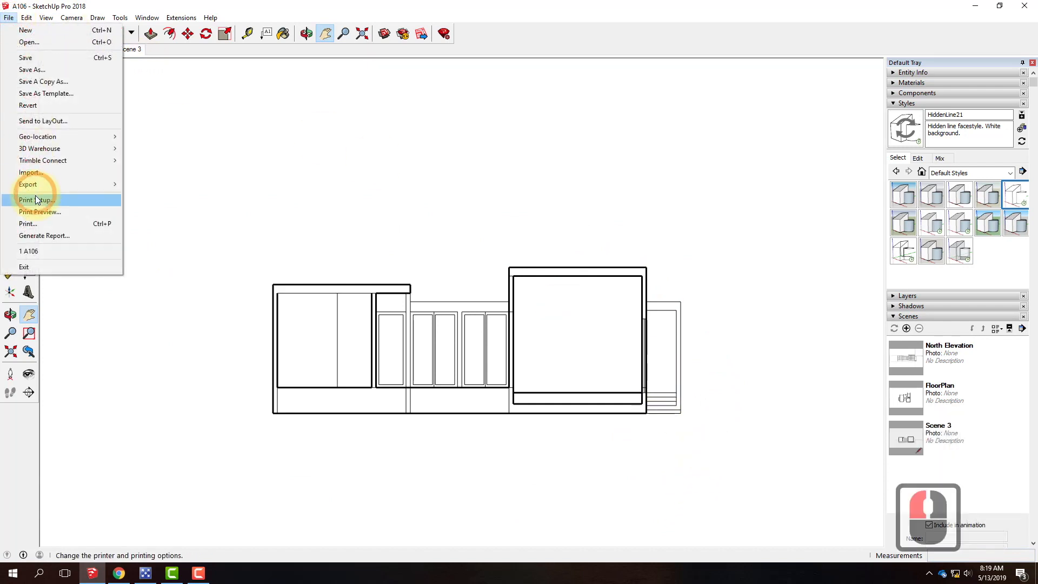
mouse_move(36, 188)
click(183, 196)
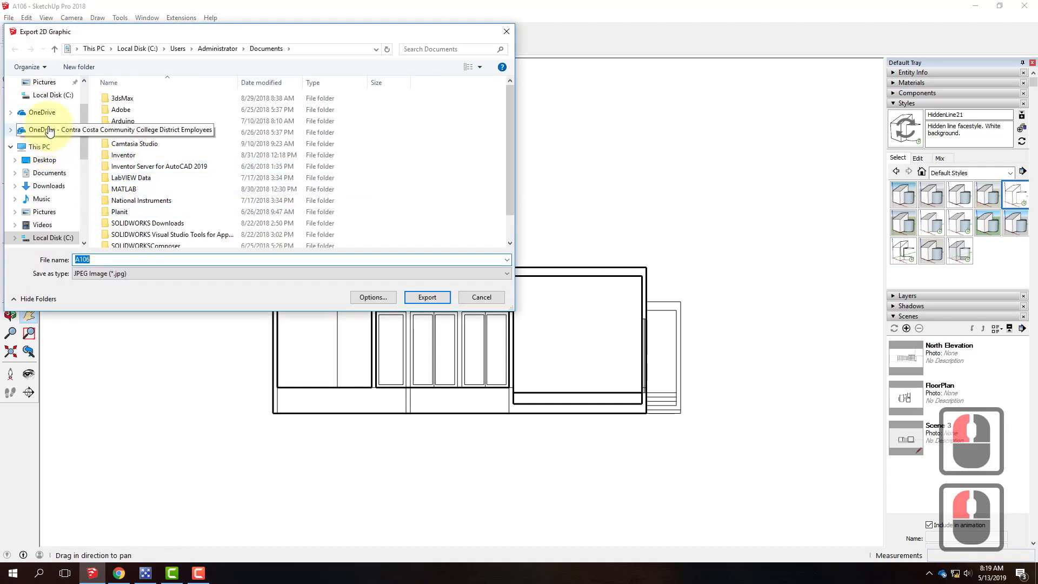
click(49, 131)
double_click(146, 161)
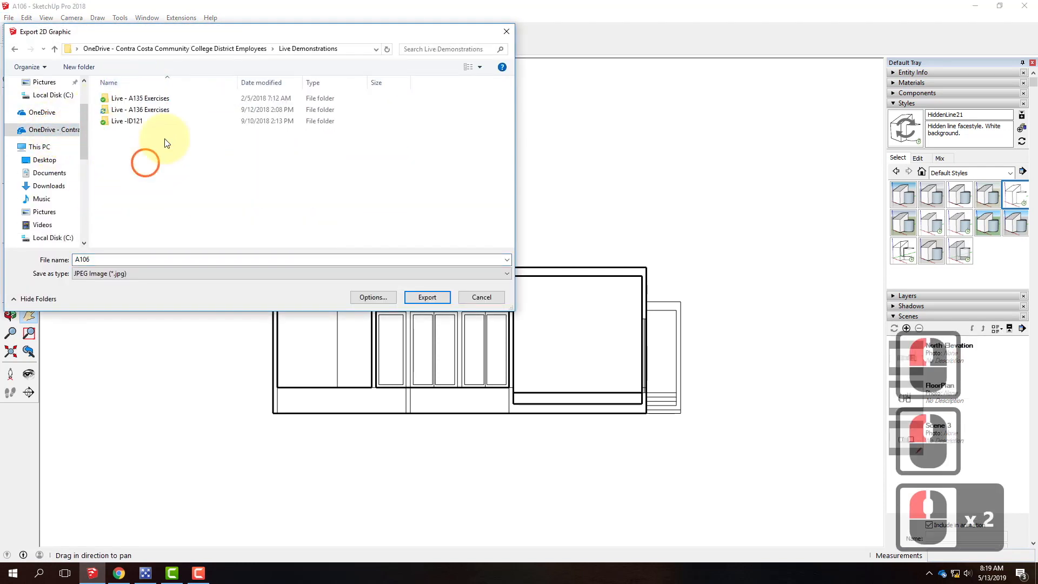
double_click(148, 99)
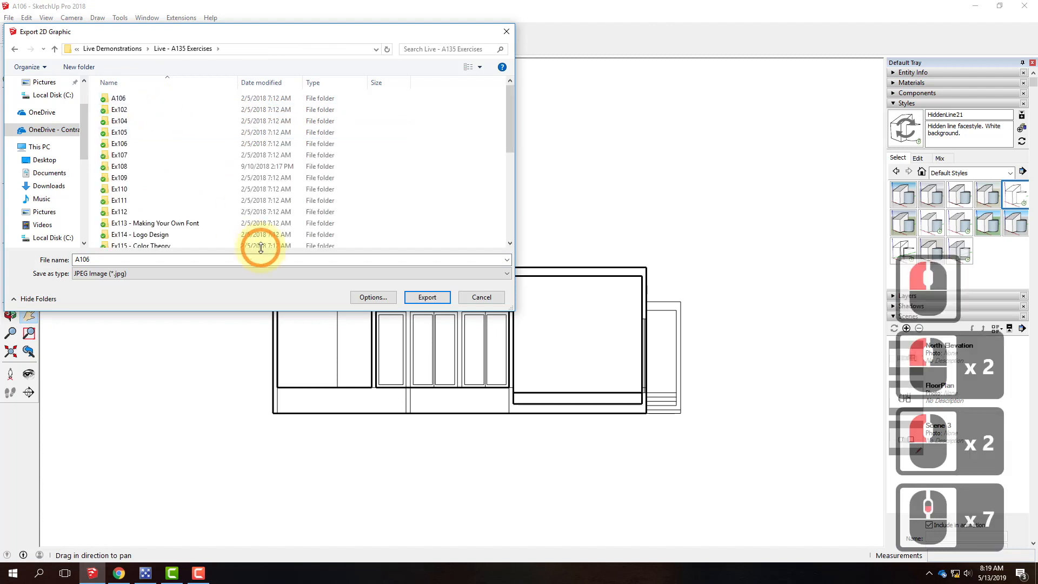
scroll(260, 248, down, 12)
double_click(121, 199)
- Create a new folder named S2019 inside Ex128 and open it as the export destination
click(78, 64)
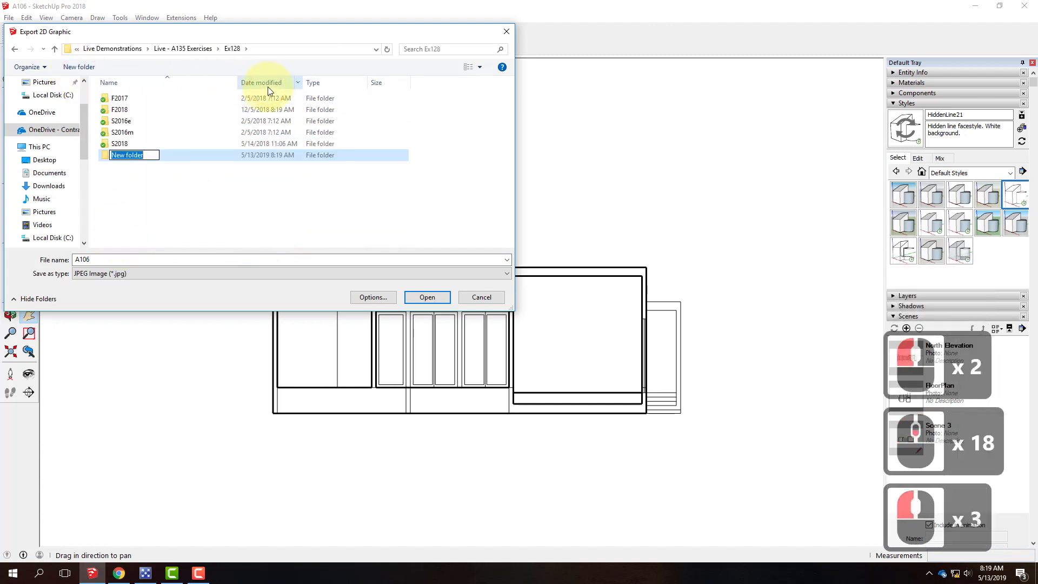
text(S2019)
key(Return)
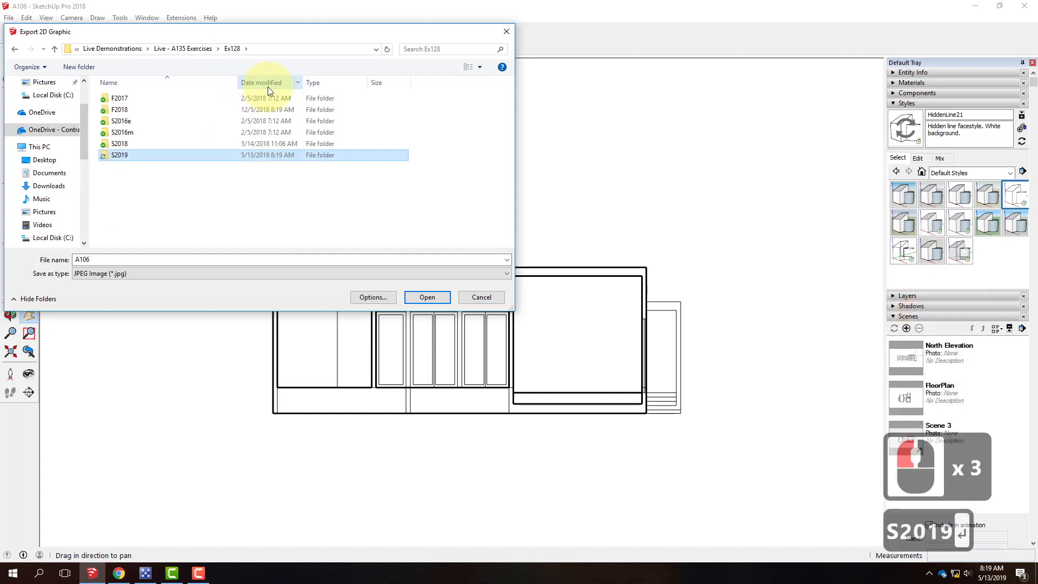
double_click(138, 153)
- Name the JPEG export file A106_Section01_lines
click(110, 259)
click(110, 259)
click(108, 258)
text(_Section01_lines)
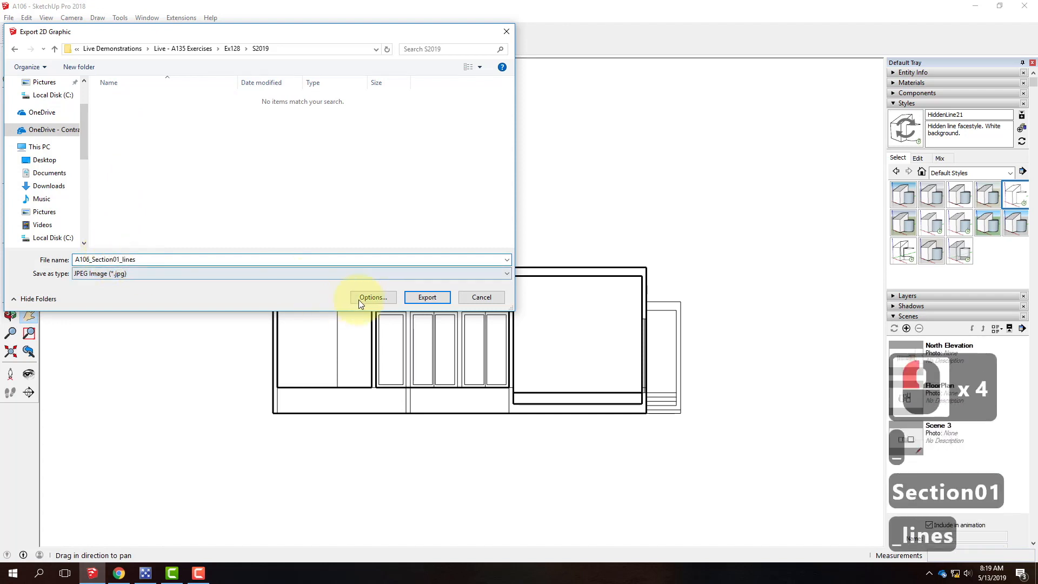
- Set the JPEG width to 5000 pixels instead of using the view size, and export the line image
click(373, 297)
click(195, 129)
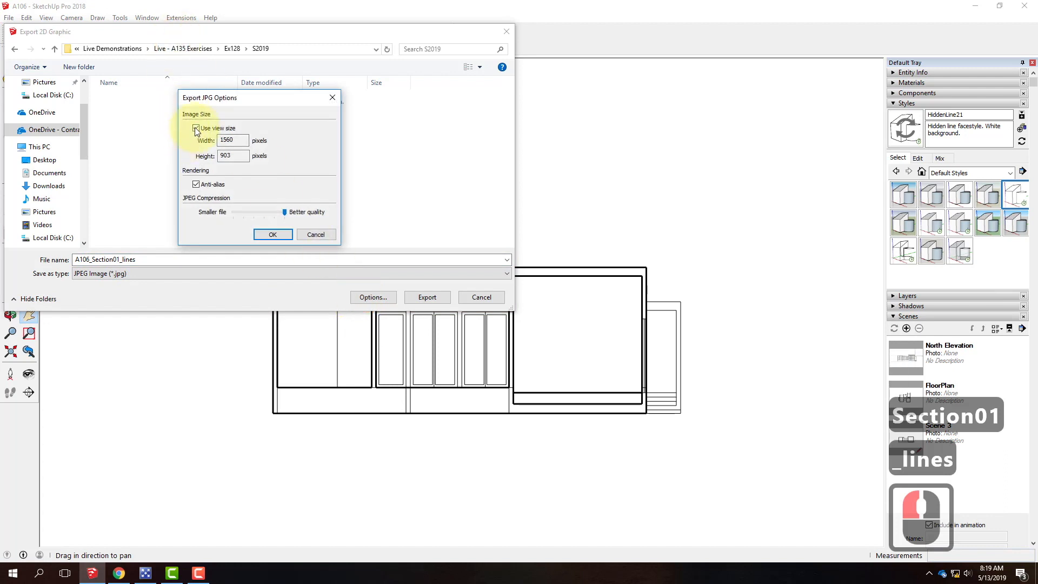
double_click(227, 140)
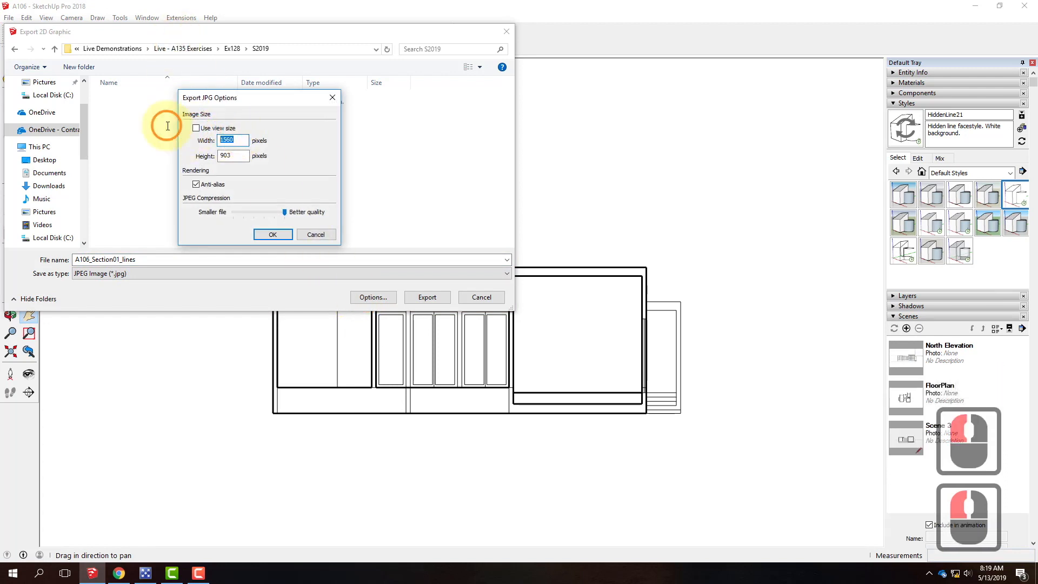
text(5000)
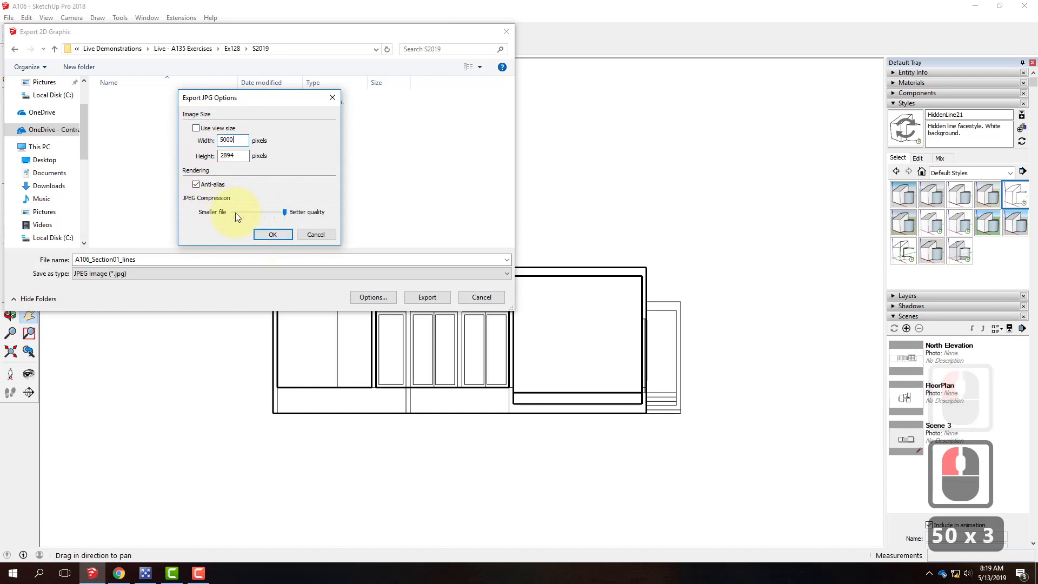
click(273, 235)
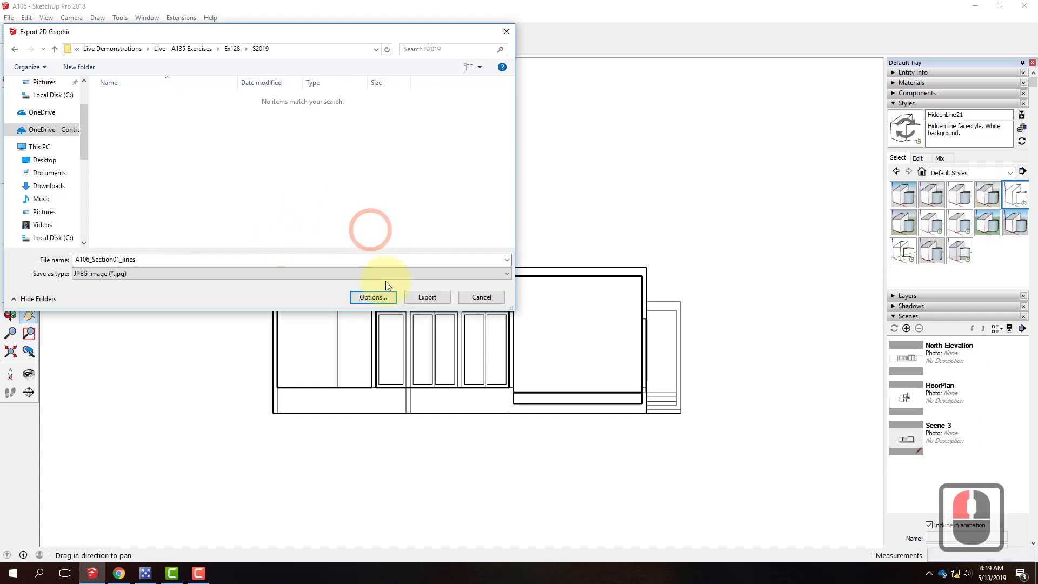
click(425, 301)
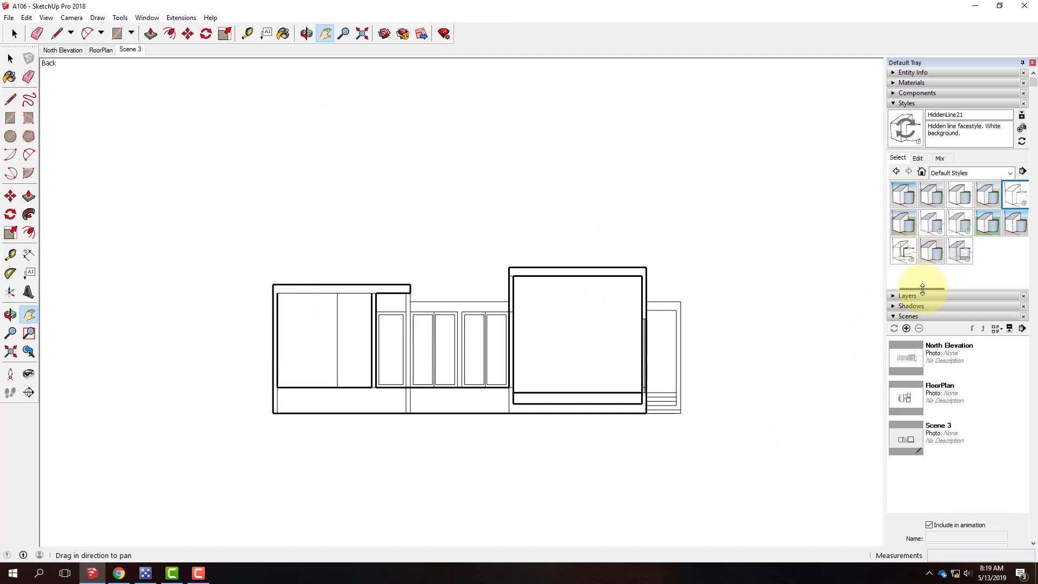
- Toggle X-ray on and off in the style's face settings to compare its effect on the section view
click(918, 158)
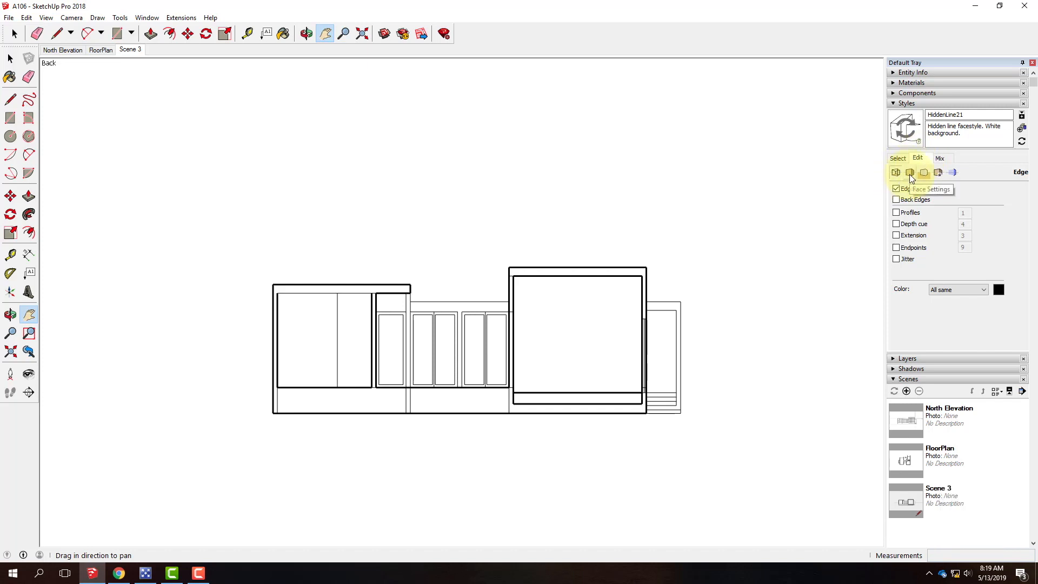
click(910, 173)
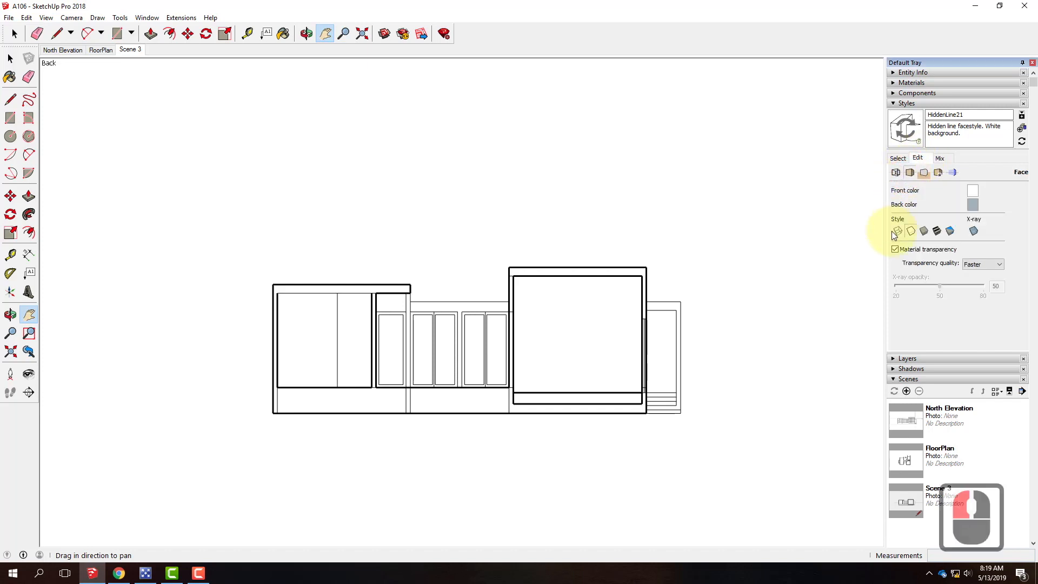
click(974, 230)
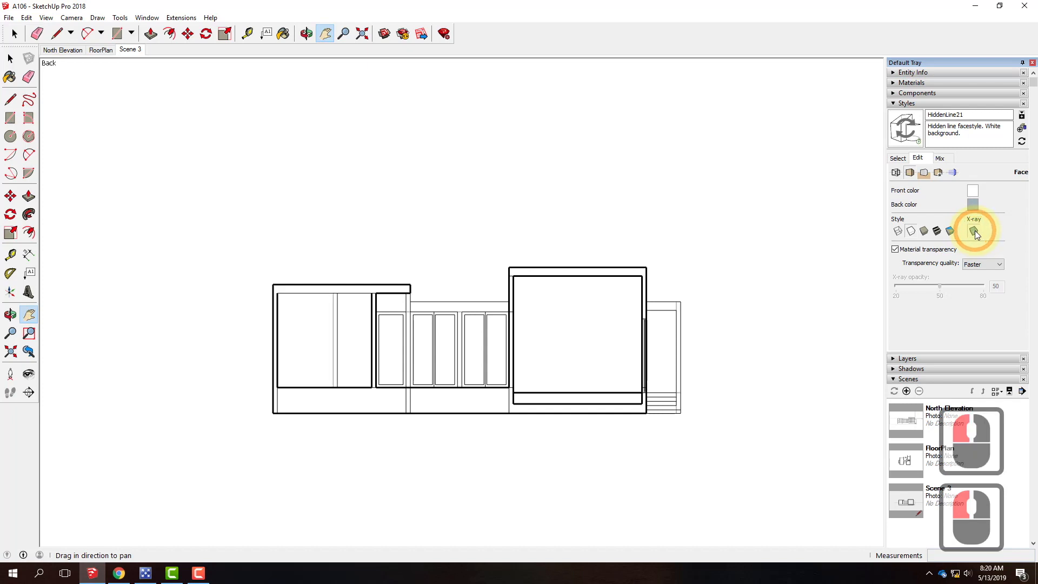
click(975, 231)
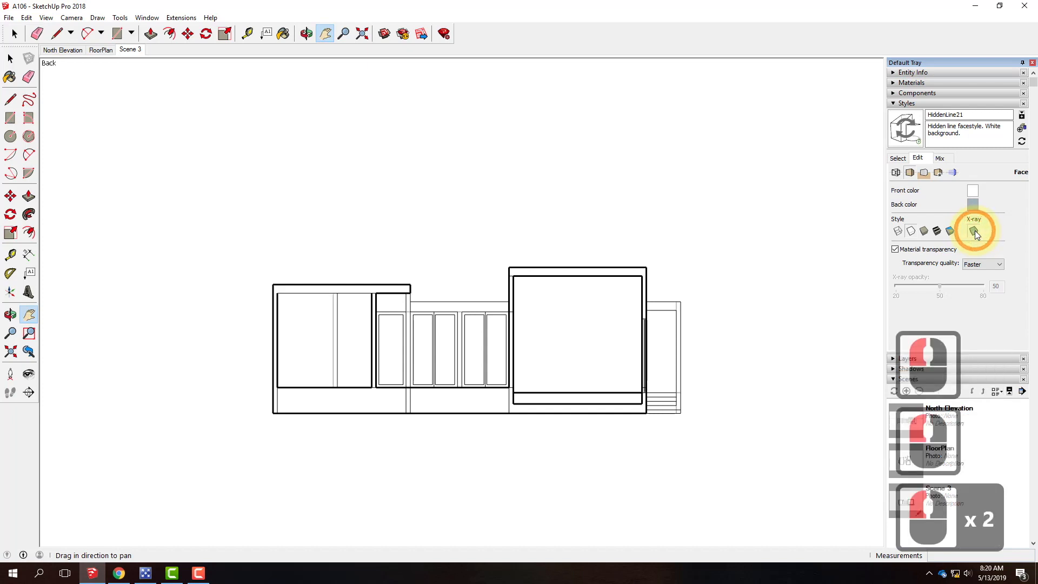
click(975, 231)
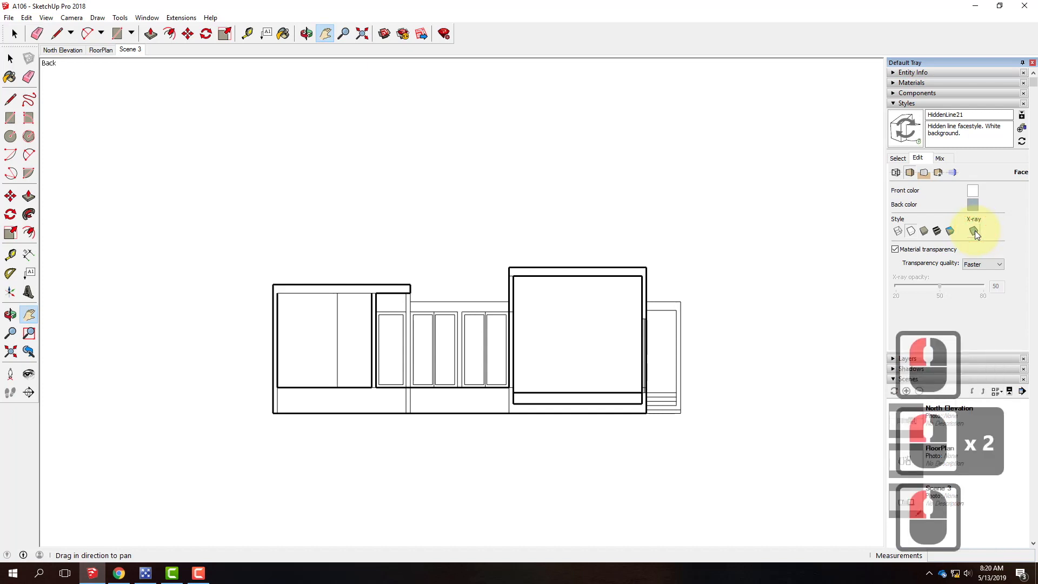
click(975, 231)
click(975, 231)
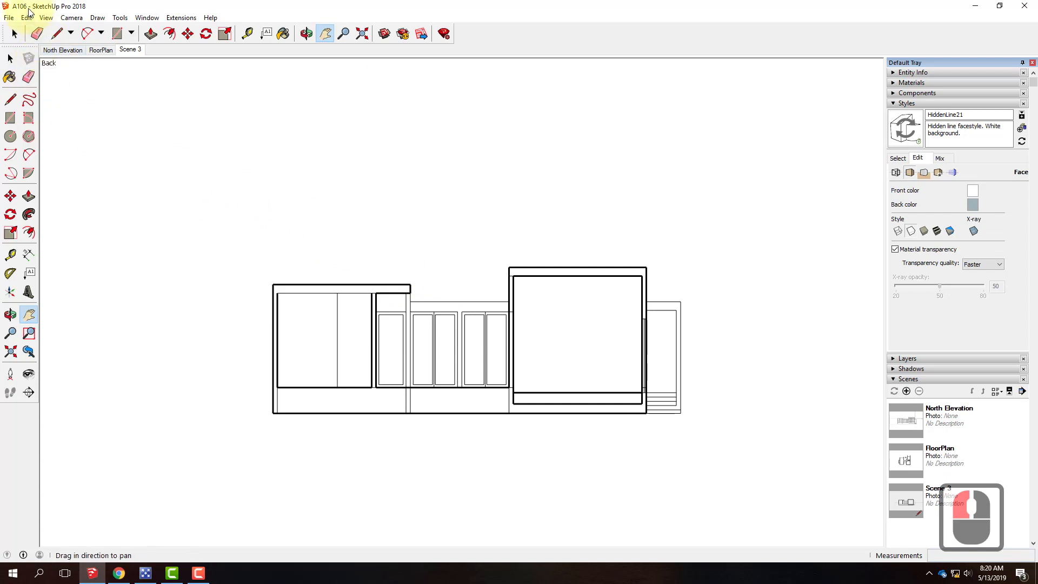
- Preview shadows on the section with the sun set to 10:26 AM on 09/22, and turn shadows back off
click(46, 18)
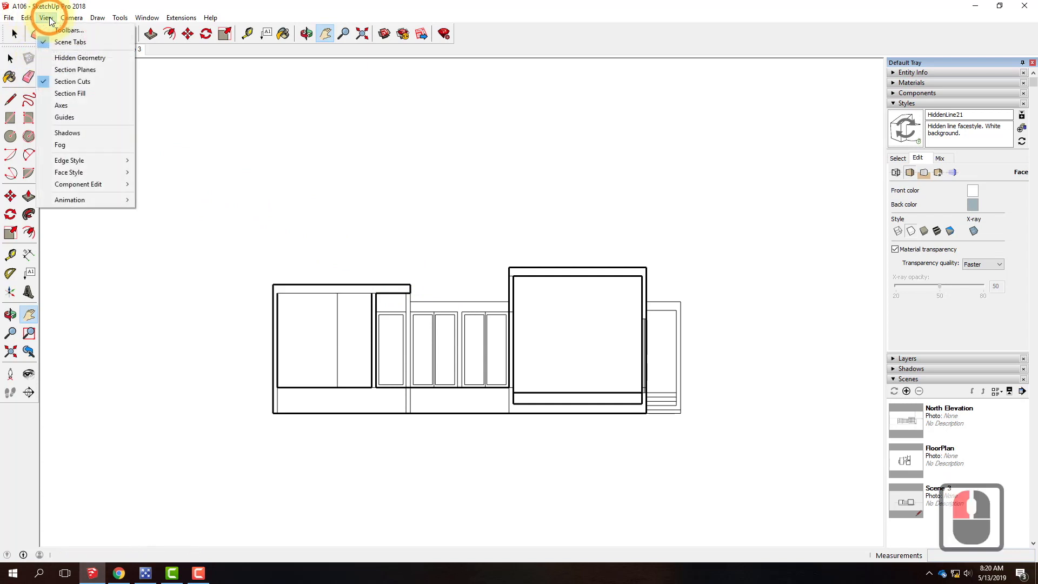
click(75, 135)
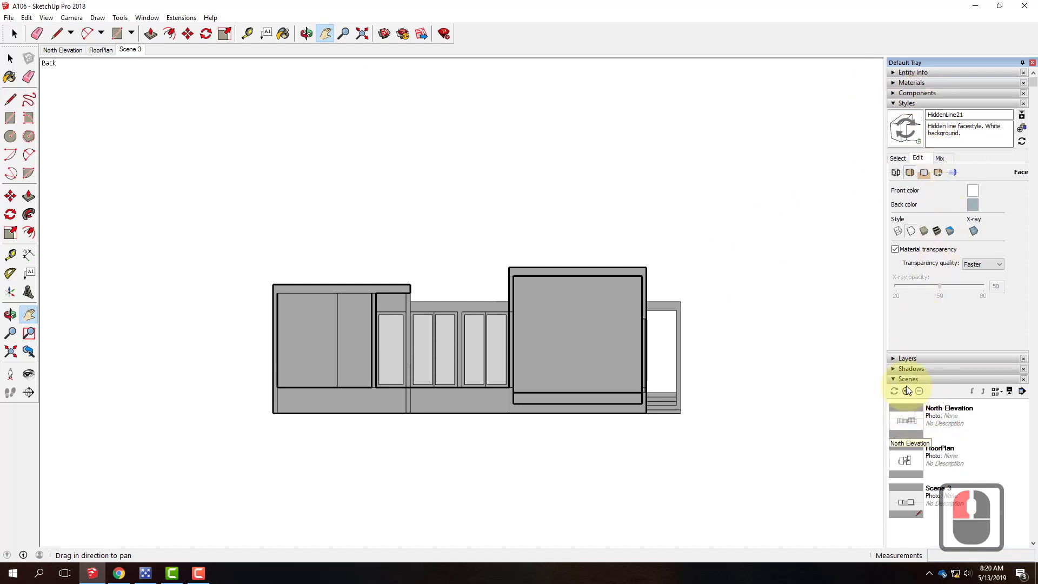
click(893, 370)
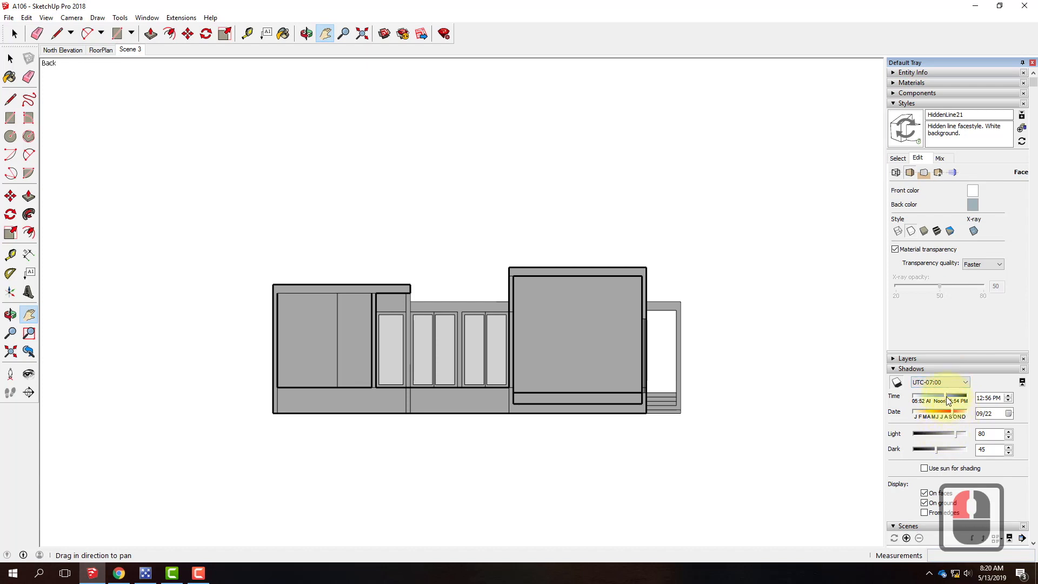
mouse_move(949, 397)
mouse_down()
mouse_move(907, 399)
mouse_move(945, 396)
mouse_move(924, 415)
mouse_up()
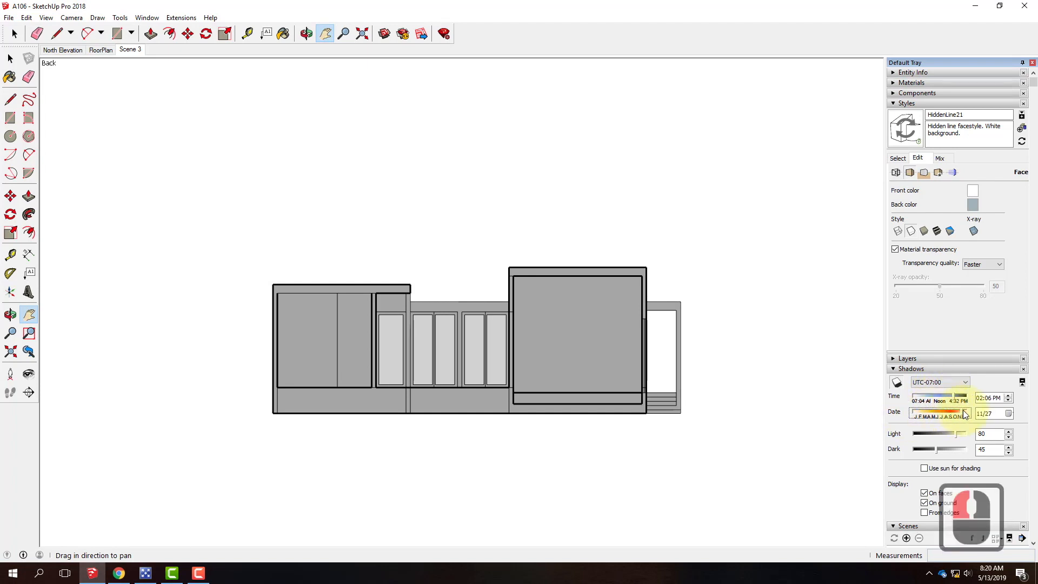
mouse_move(956, 410)
mouse_down()
mouse_move(942, 389)
mouse_move(924, 398)
mouse_move(967, 395)
mouse_move(951, 400)
mouse_up()
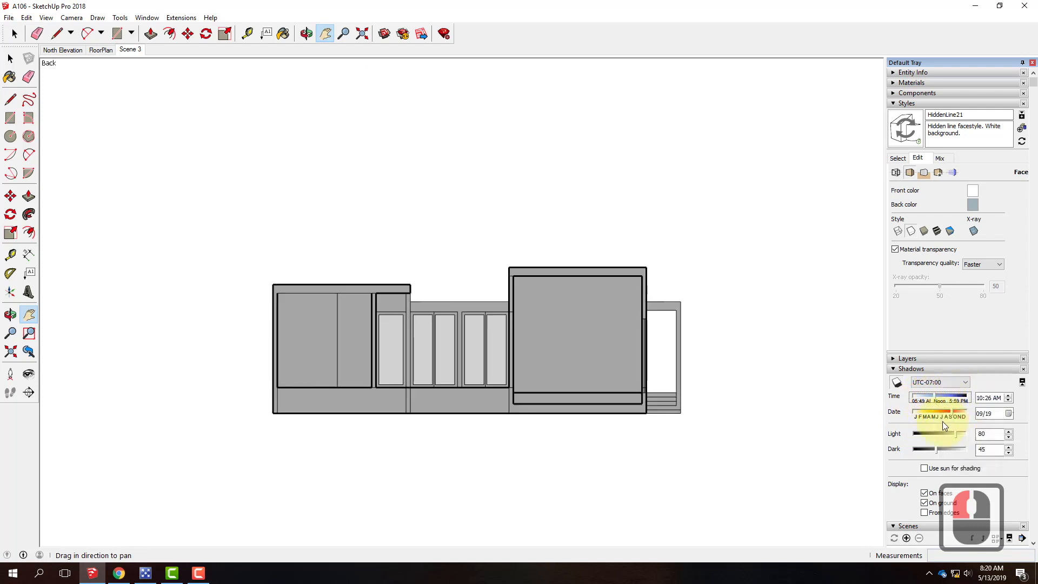
mouse_move(950, 410)
mouse_down()
mouse_move(923, 411)
mouse_move(962, 414)
mouse_move(952, 414)
mouse_up()
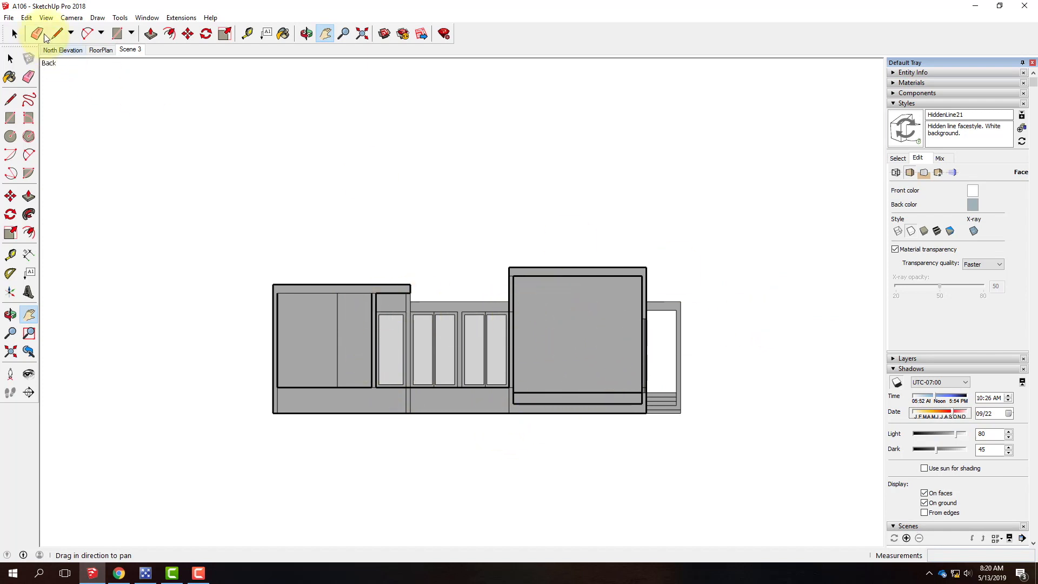
click(54, 20)
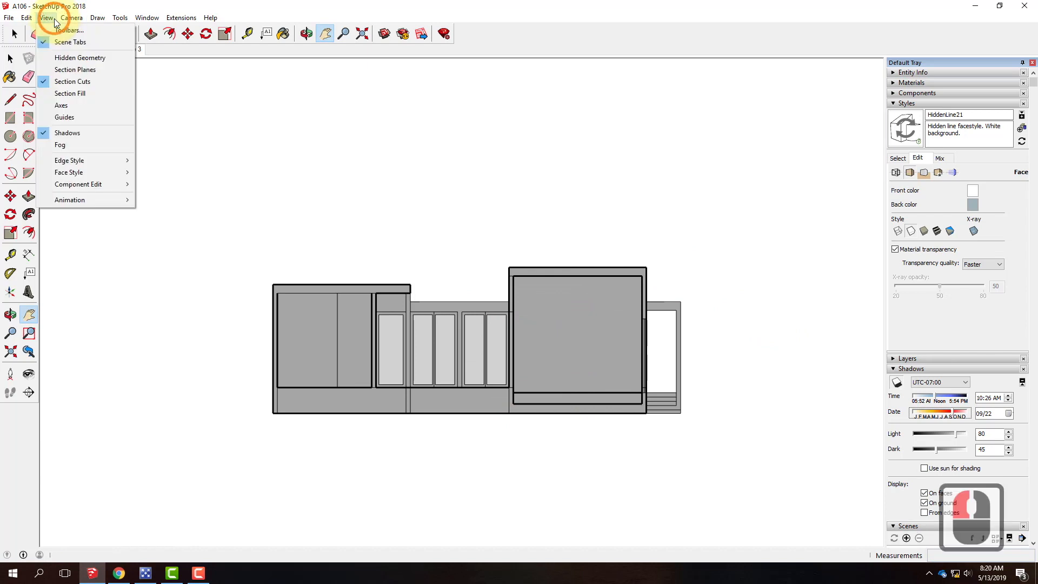
click(59, 137)
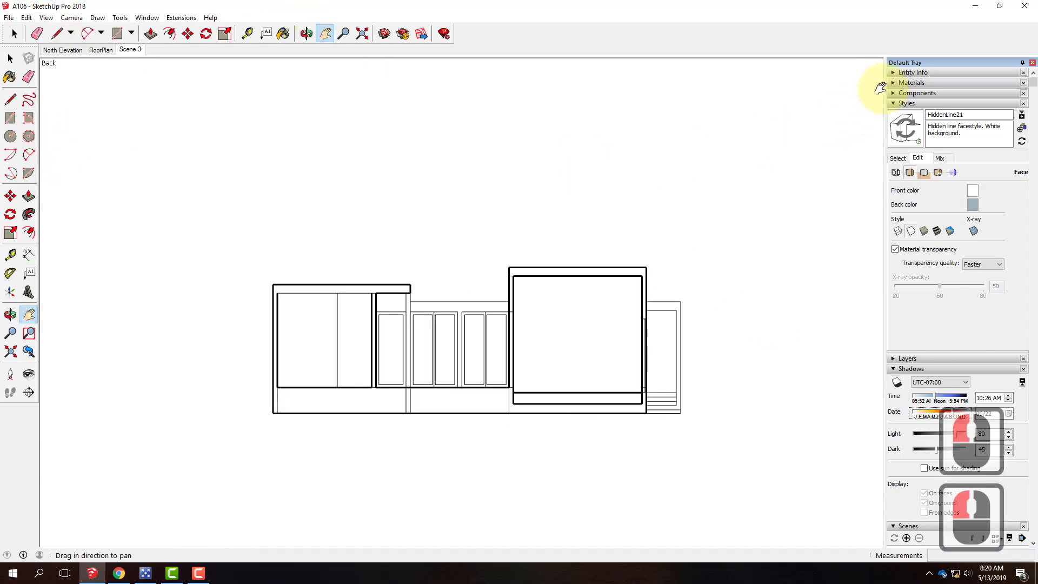
- Apply the Airbrush with Endpoints style from the Sketchy Edges collection to the section view
click(894, 103)
click(894, 103)
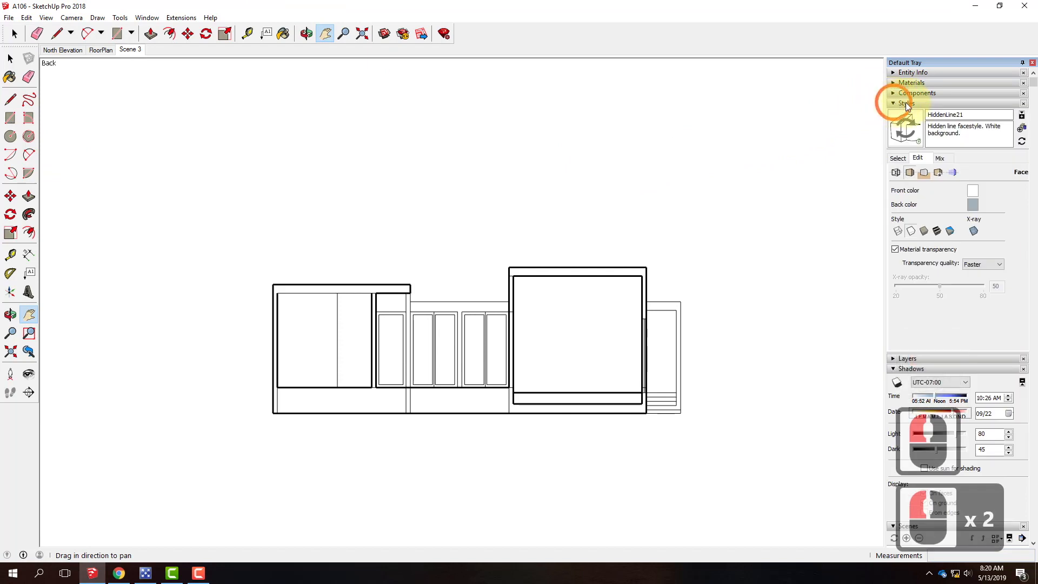
click(899, 158)
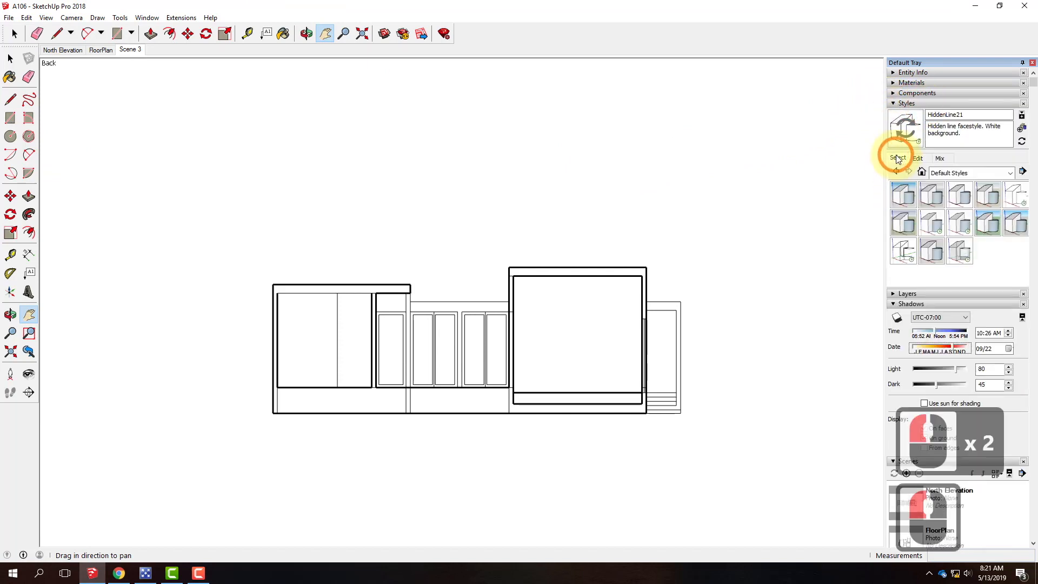
click(941, 174)
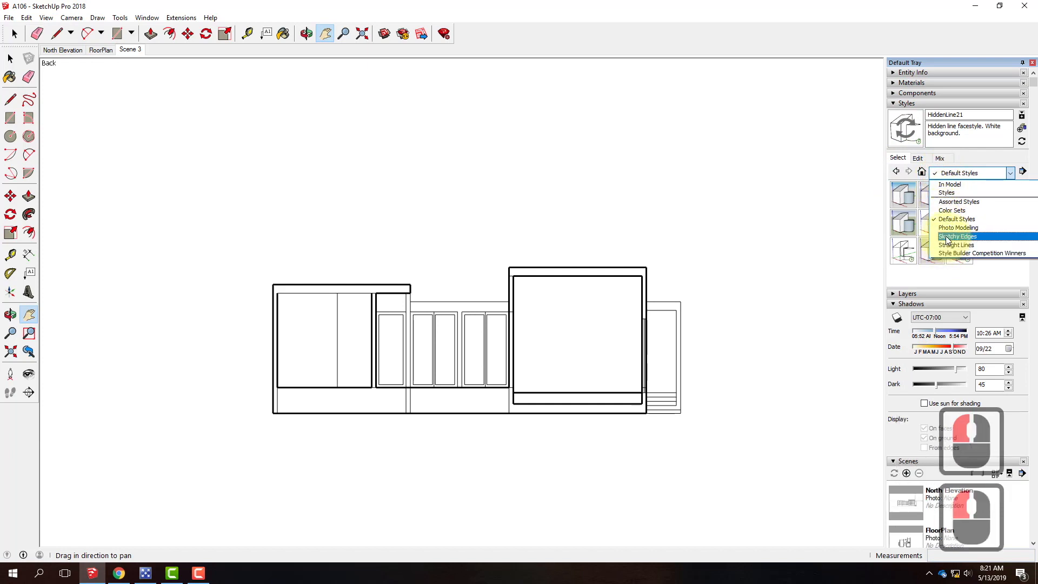
click(946, 236)
click(936, 196)
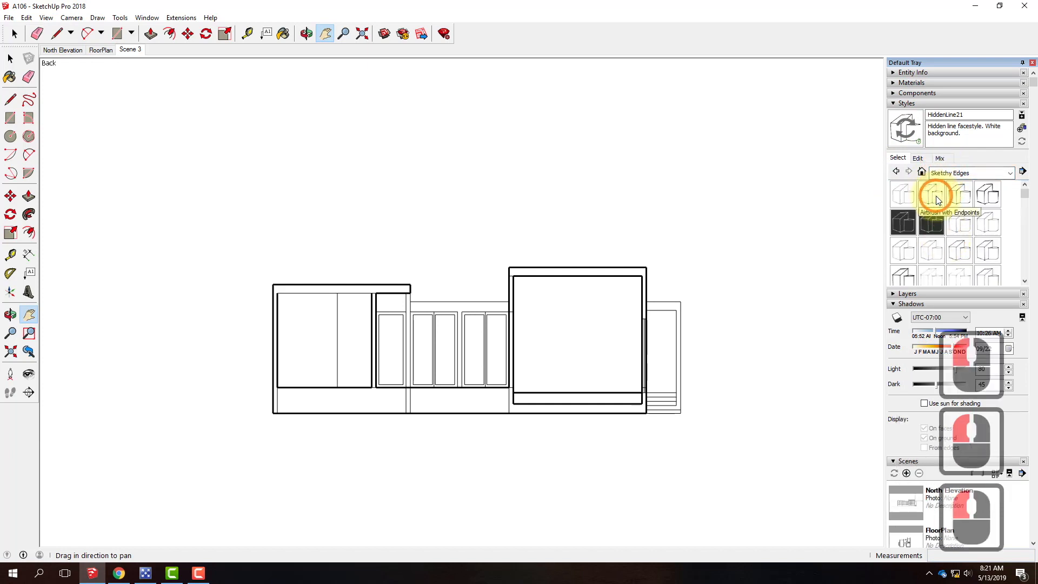
- Hide the section planes, section fill and guides in the airbrush-styled section view
click(46, 18)
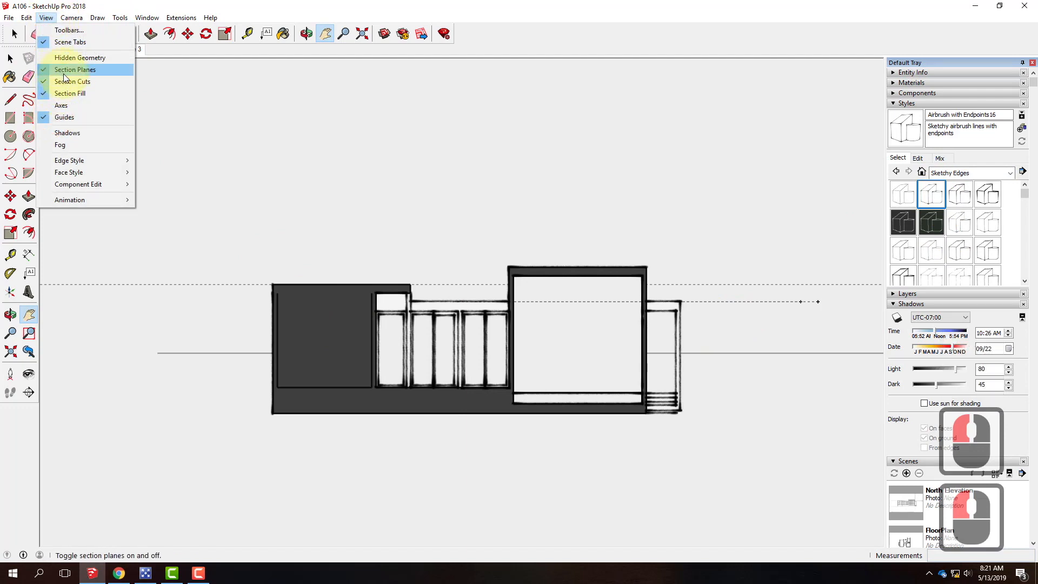
click(60, 69)
click(46, 18)
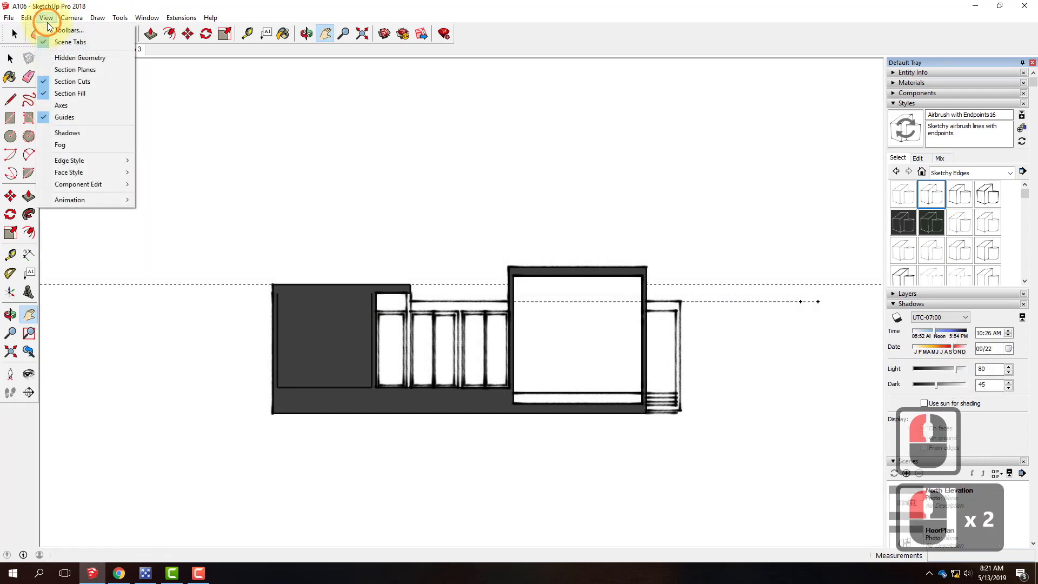
click(60, 94)
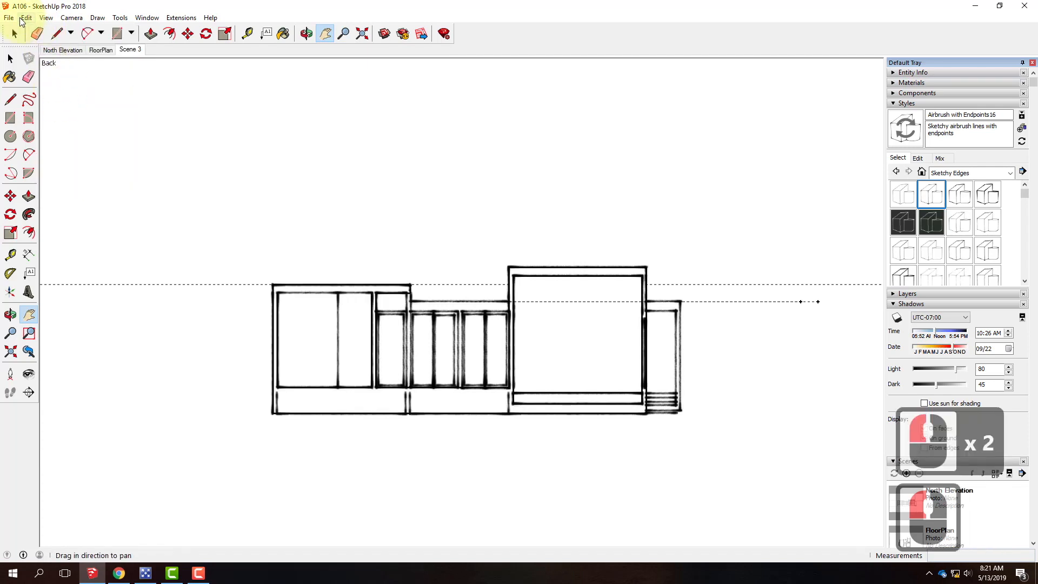
click(45, 18)
click(65, 114)
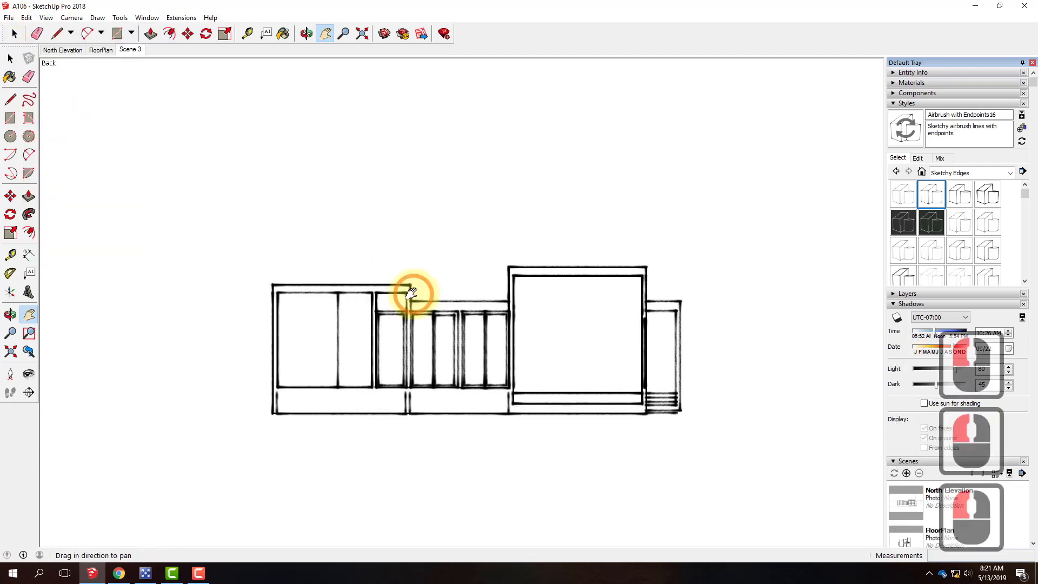
- Export the airbrush section view as a 2D JPEG named A106_Section01_airbrush in the S2019 folder
click(9, 18)
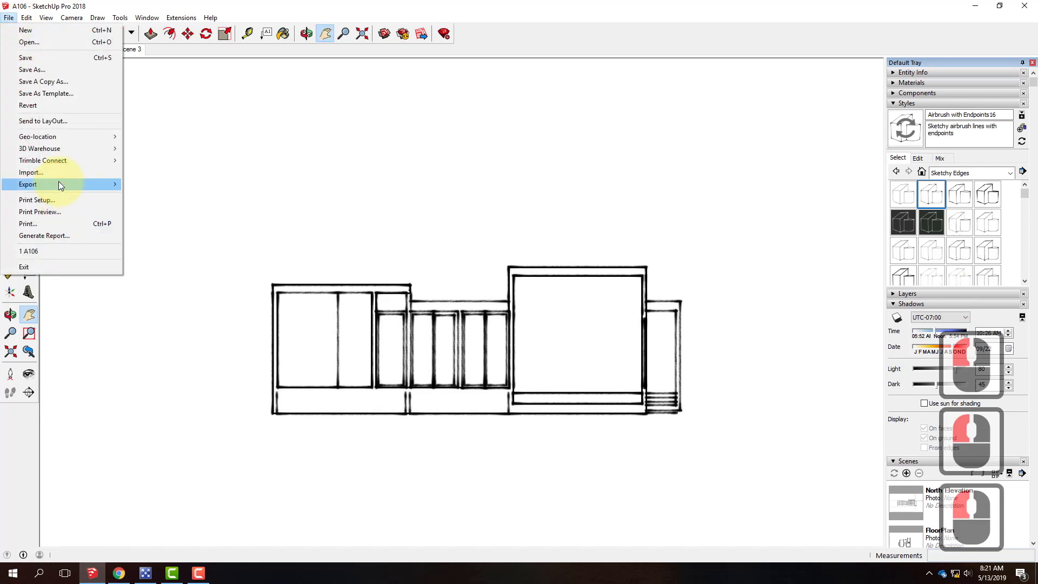
mouse_move(59, 181)
click(165, 195)
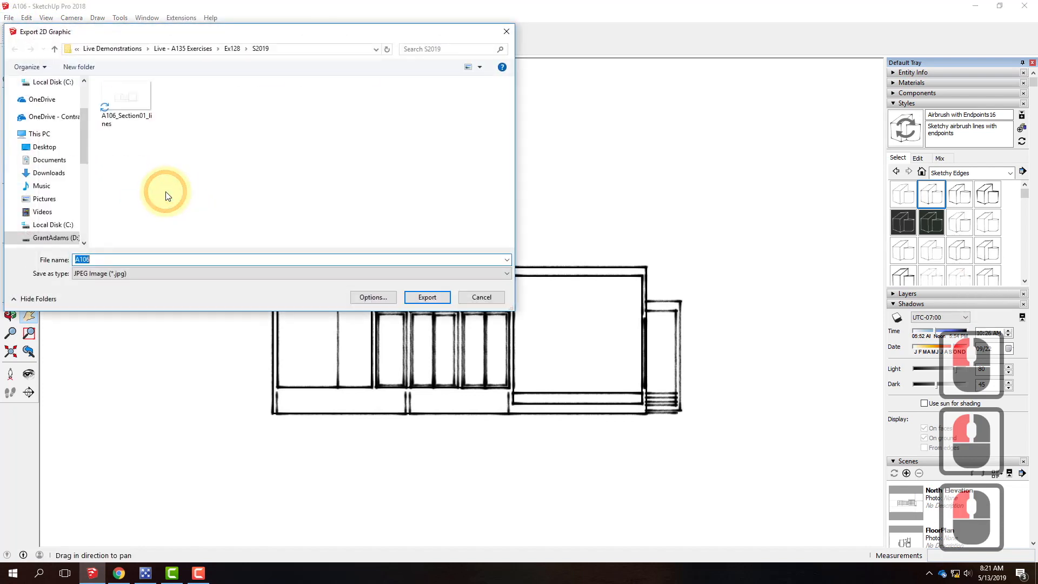
click(138, 100)
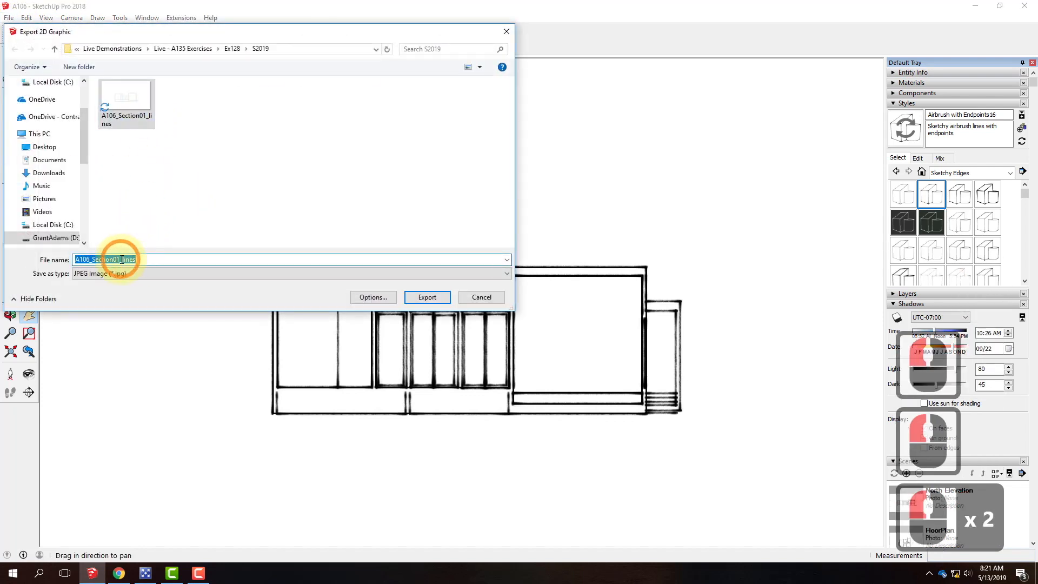
drag(120, 259, 172, 261)
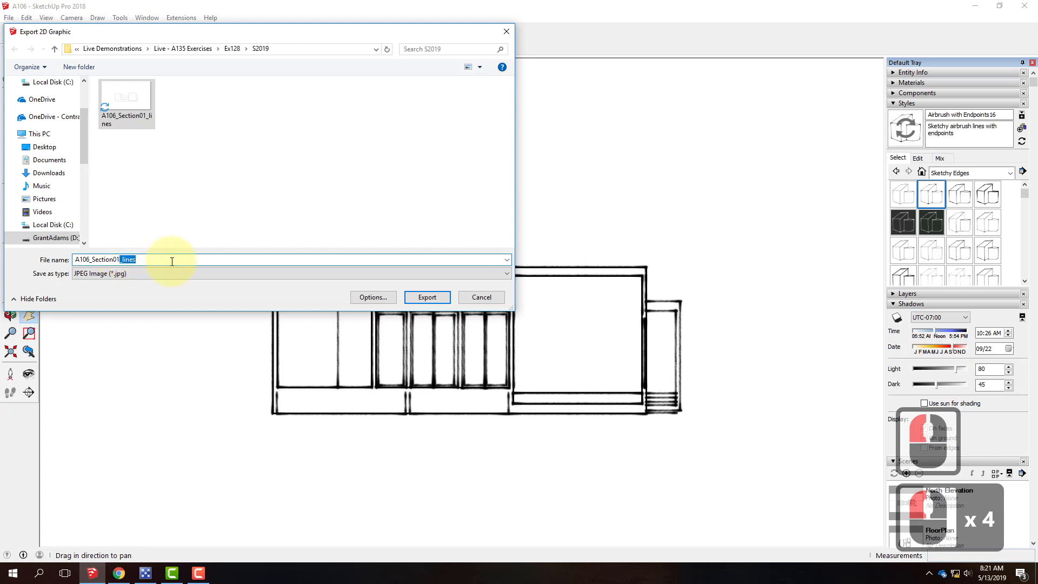
text(_ari)
key(BackSpace)
key(BackSpace)
text(irbrus)
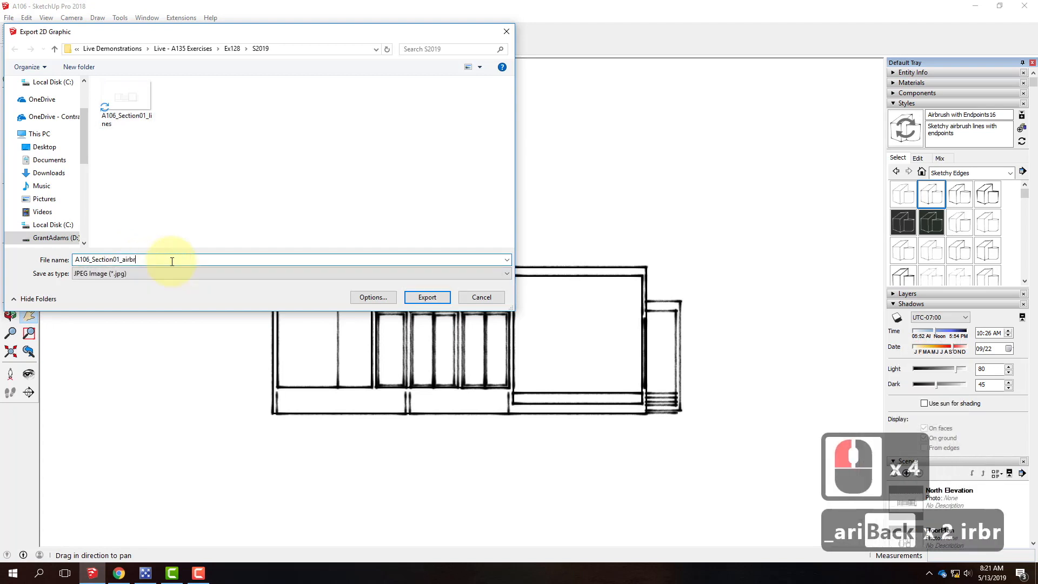
click(432, 296)
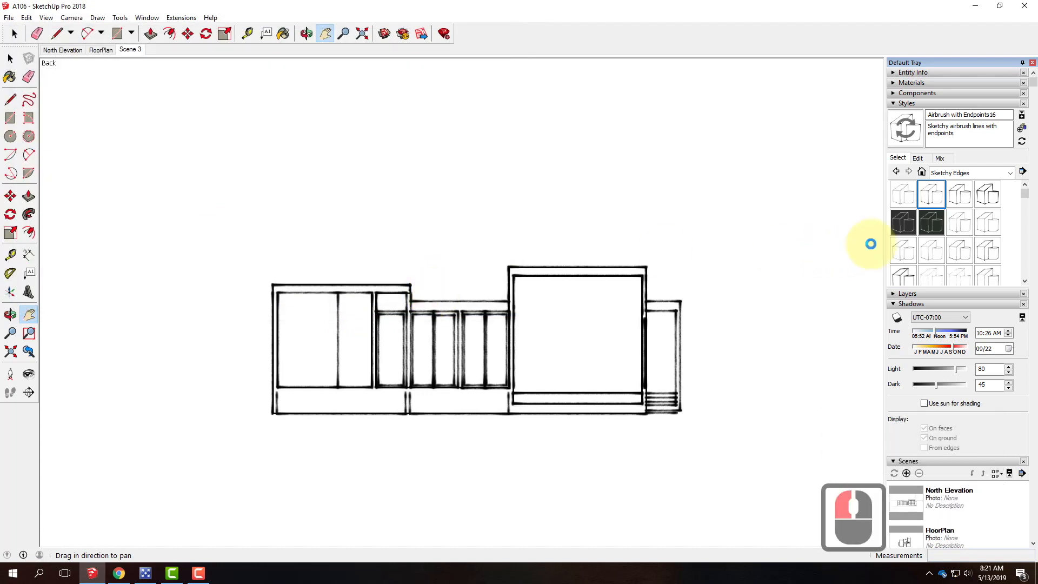
- Apply the Pen Grey style from the Sketchy Edges collection to the section view
click(929, 229)
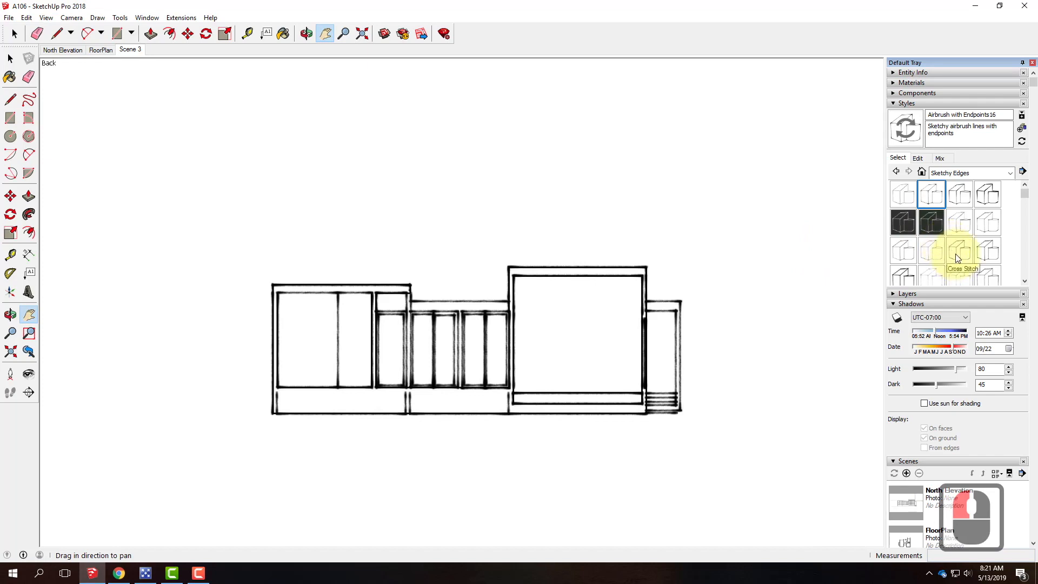
scroll(958, 258, down, 2)
scroll(957, 259, down, 2)
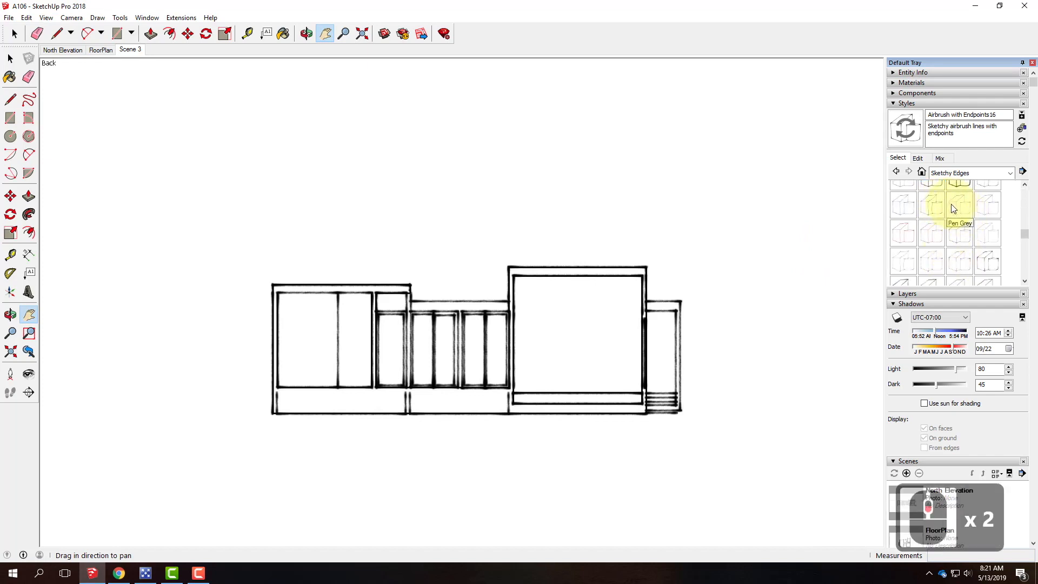
click(950, 211)
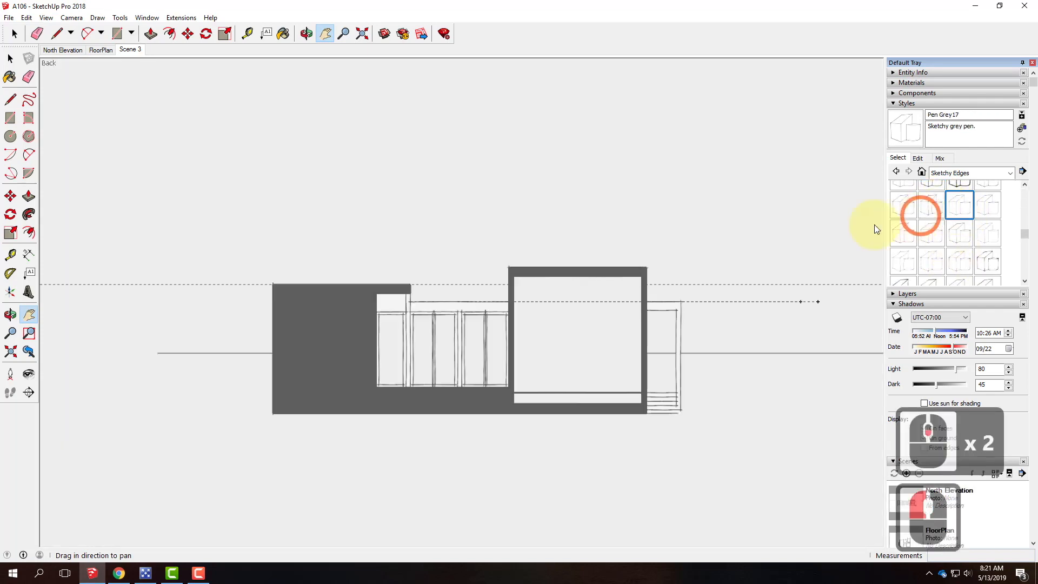
- Turn off section planes, section fill and guides for the Pen Grey section view
click(46, 18)
click(80, 71)
click(47, 18)
click(69, 93)
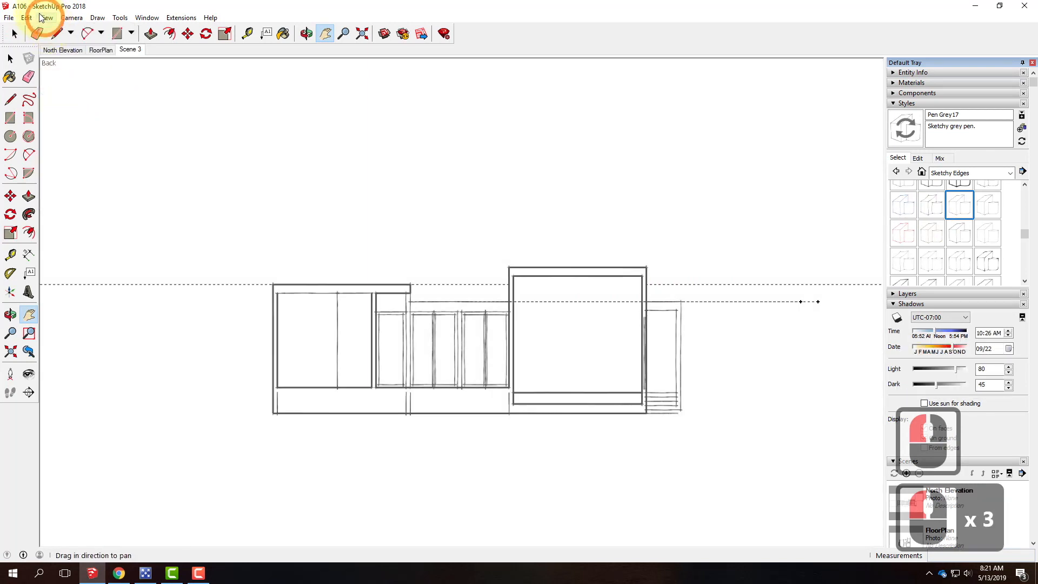
click(46, 17)
click(66, 119)
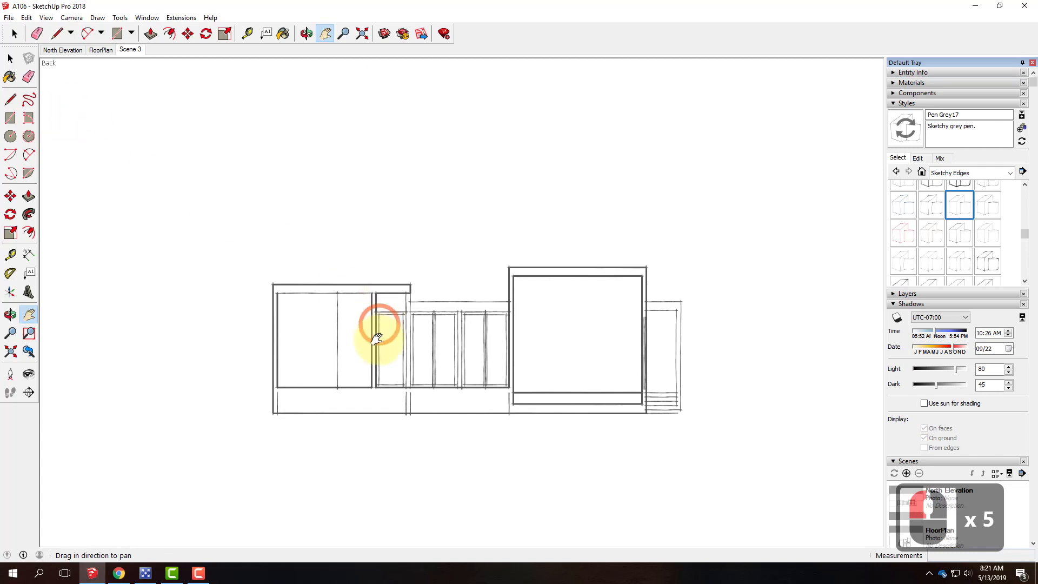
- Export the Pen Grey section view as a 2D JPEG named A106_Section01_pen in the S2019 folder
click(9, 19)
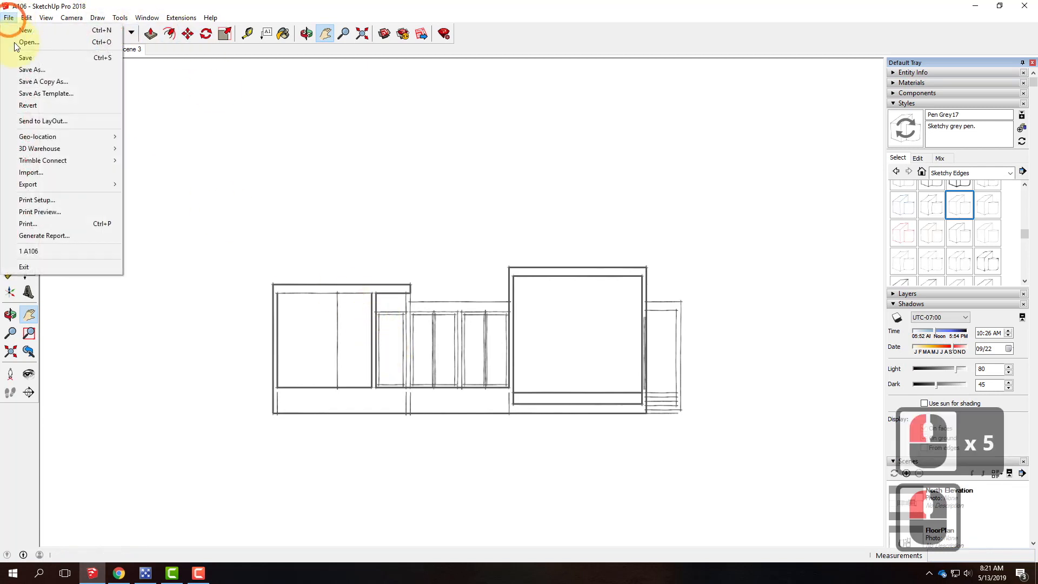
mouse_move(50, 179)
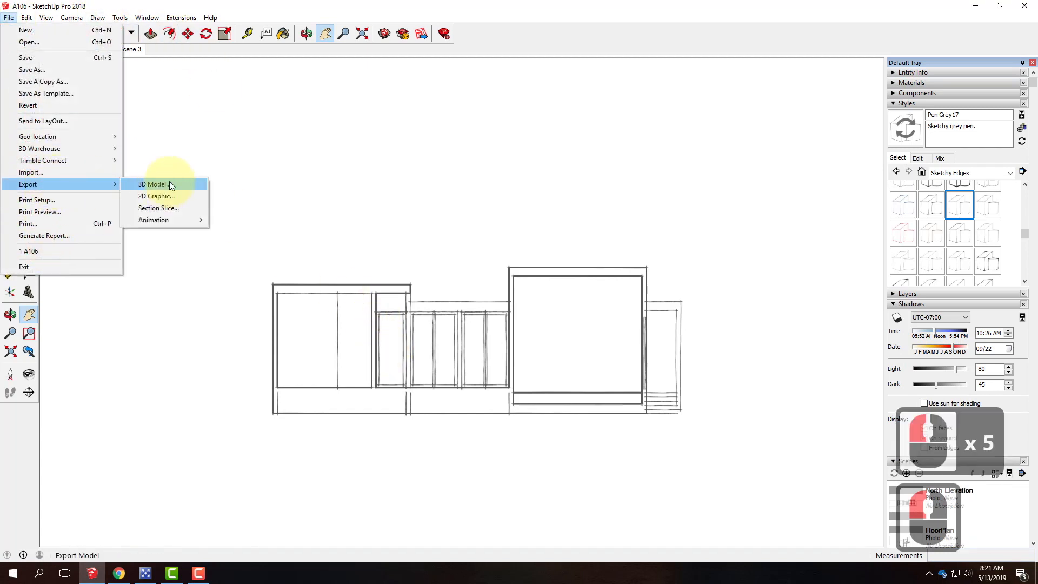
click(162, 196)
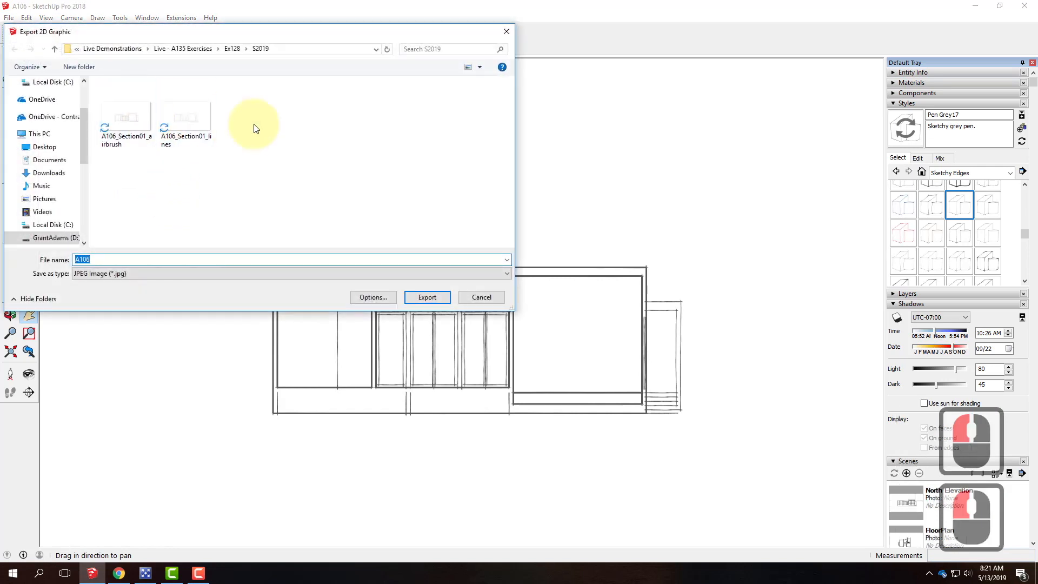
click(185, 122)
double_click(124, 259)
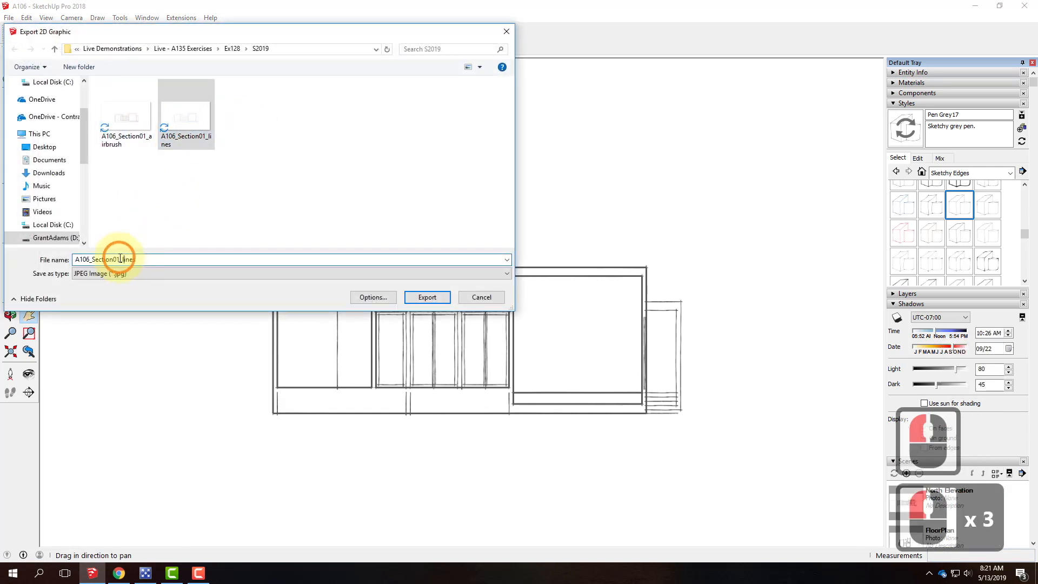
drag(123, 259, 179, 259)
text(pe)
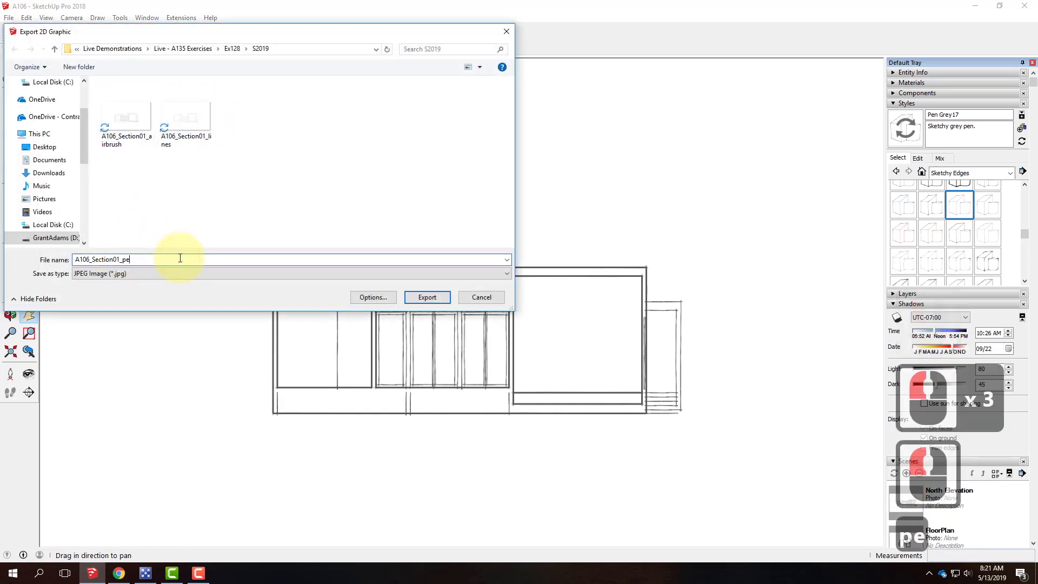
text(n)
click(433, 297)
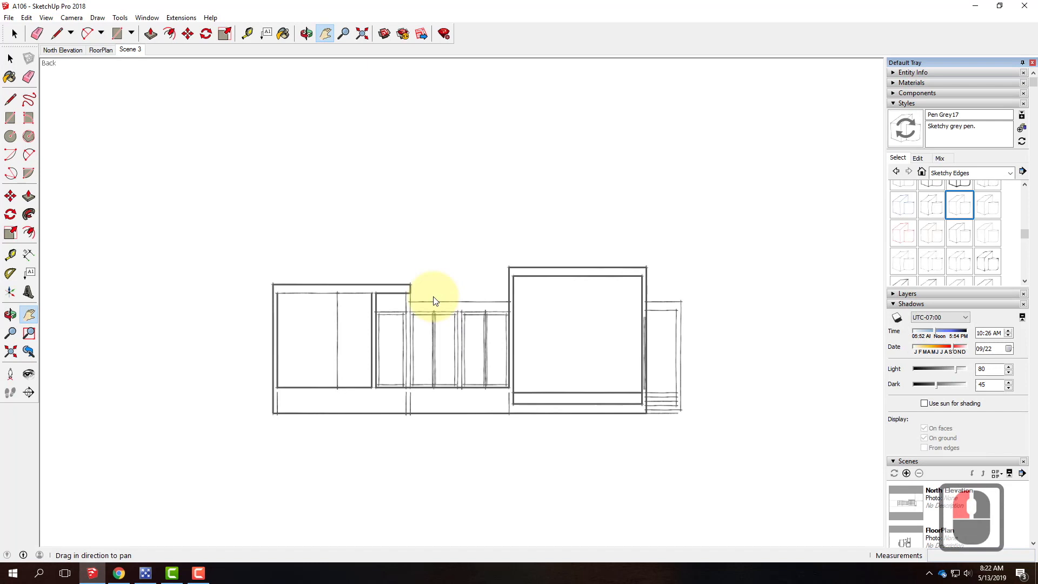
- Turn section fill back on for the Pen Grey section view
key(space)
click(27, 19)
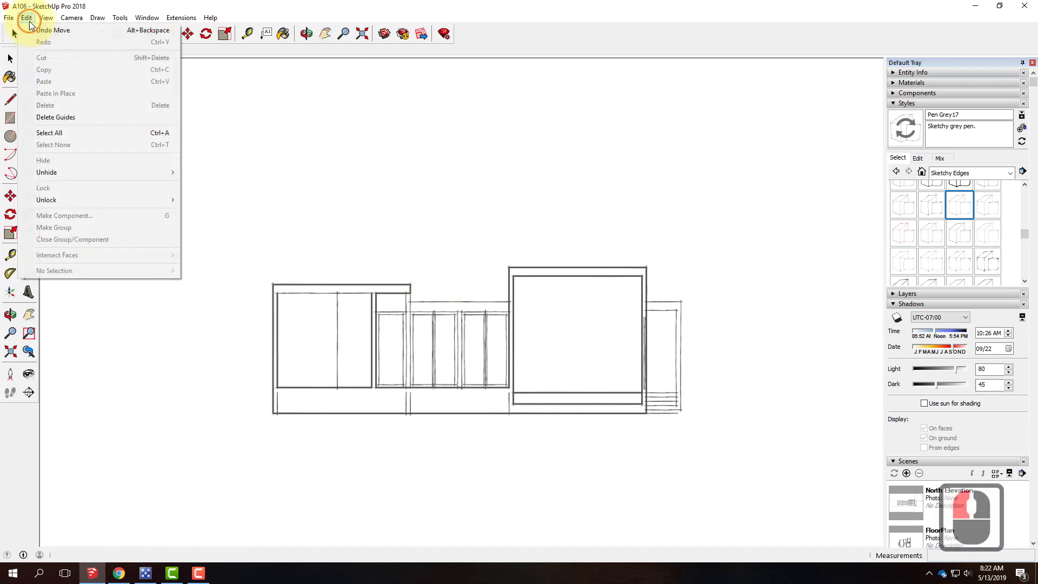
click(38, 19)
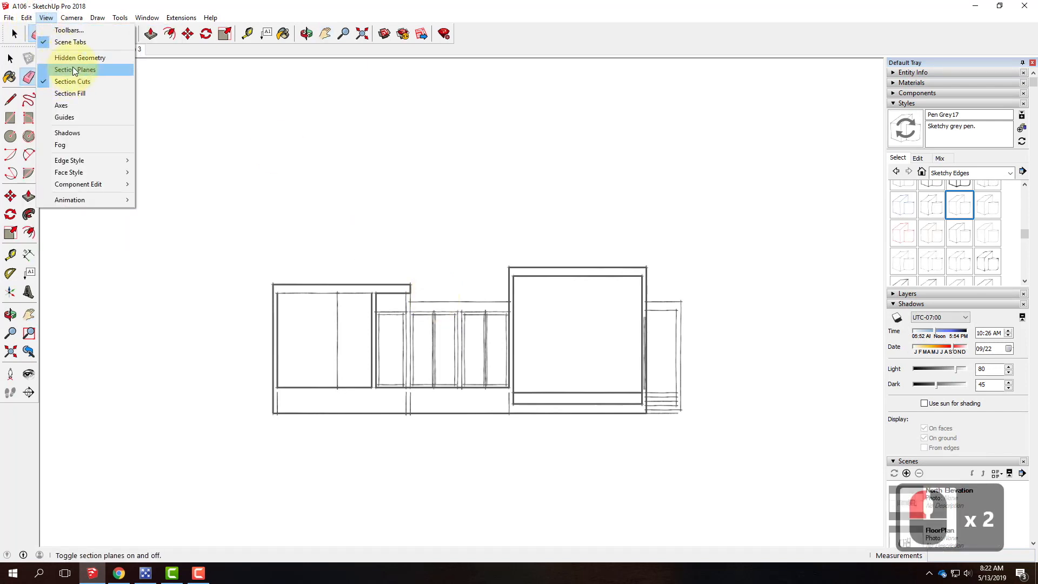
click(72, 93)
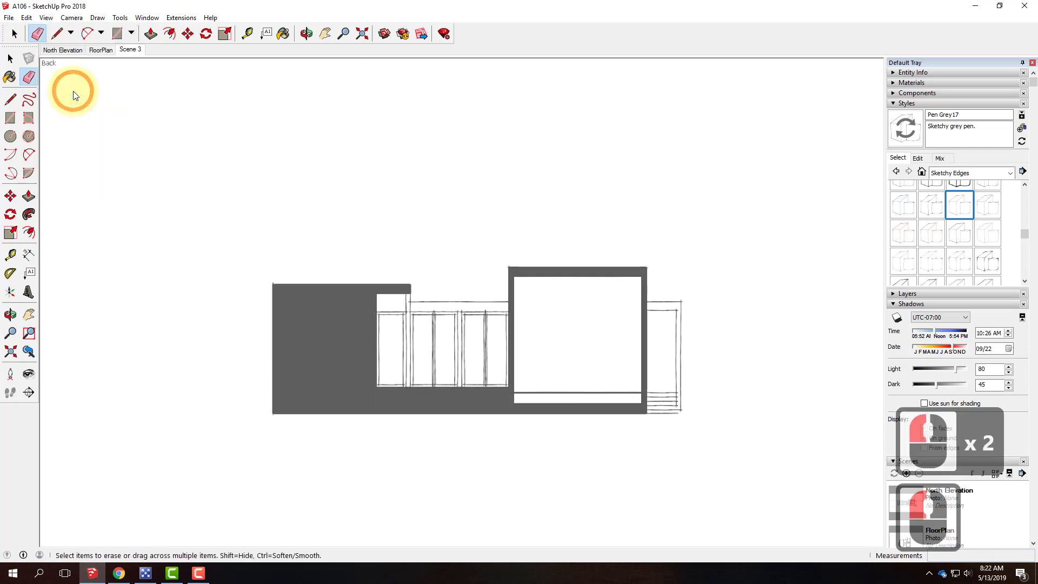
click(514, 271)
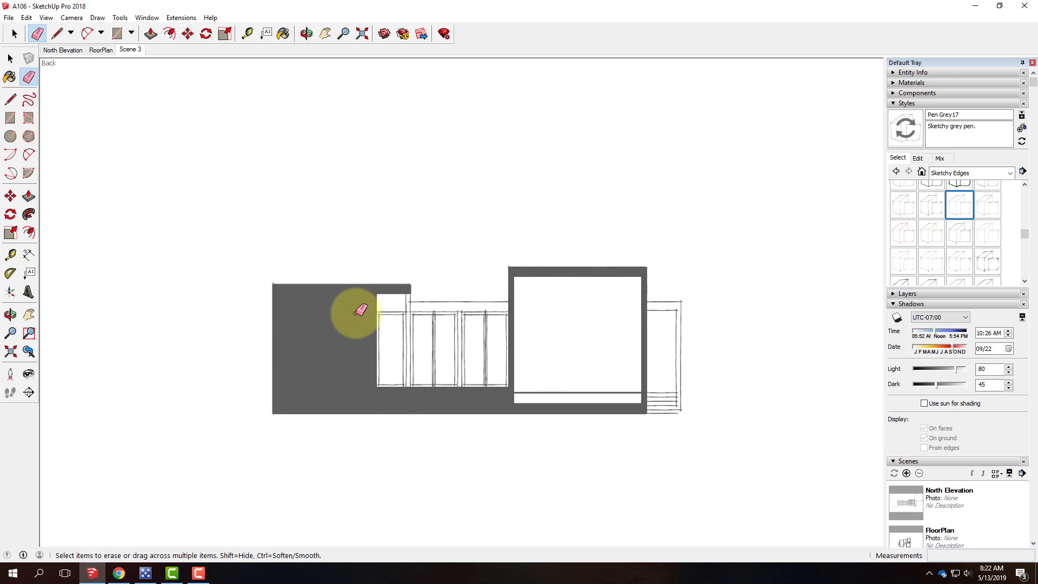
- Minimize the open windows to launch Adobe Photoshop CC 2018 from the desktop, and collapse its Learn and Libraries panels
click(976, 7)
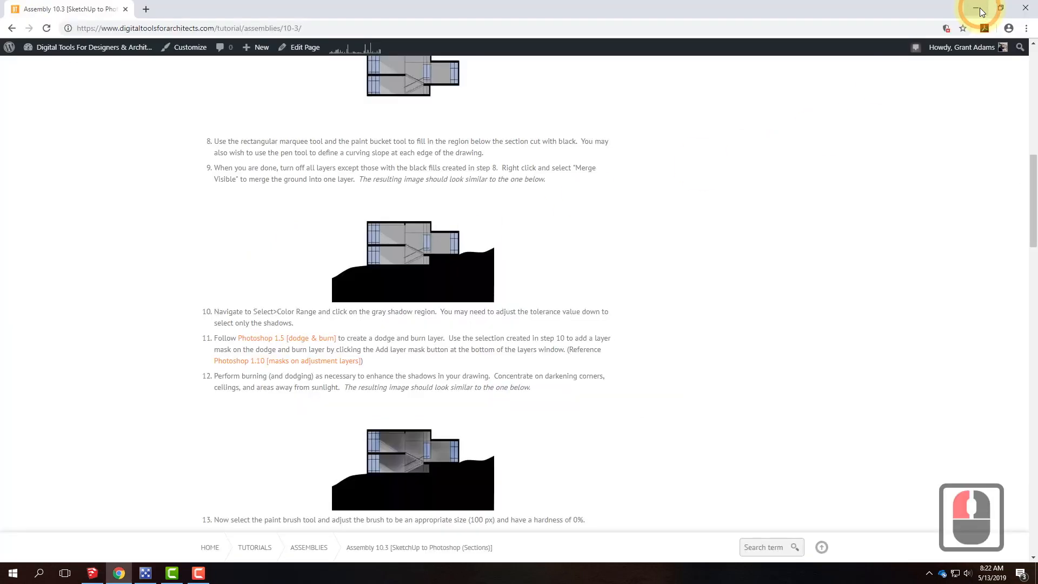
click(979, 9)
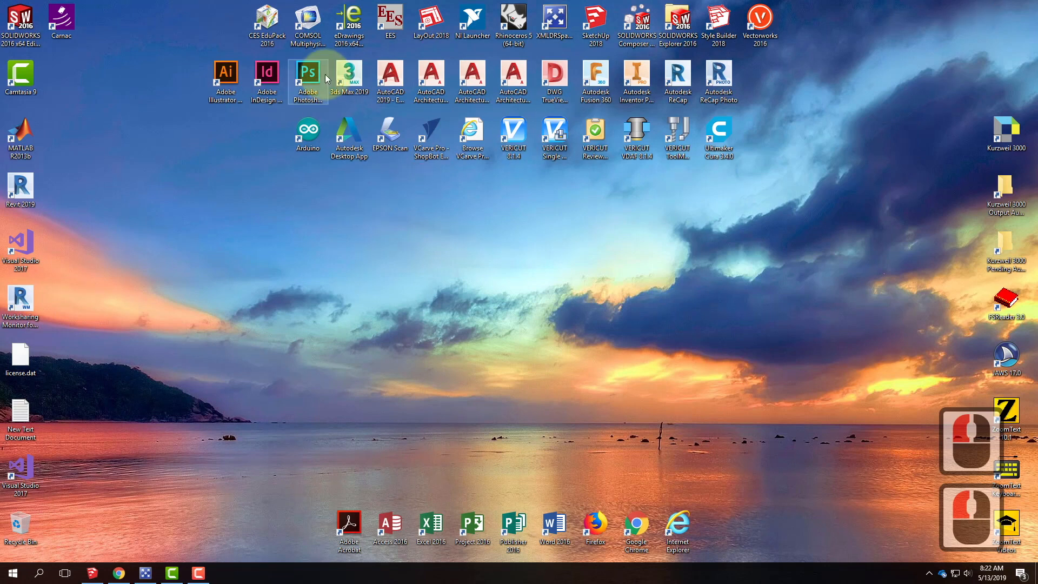
double_click(316, 82)
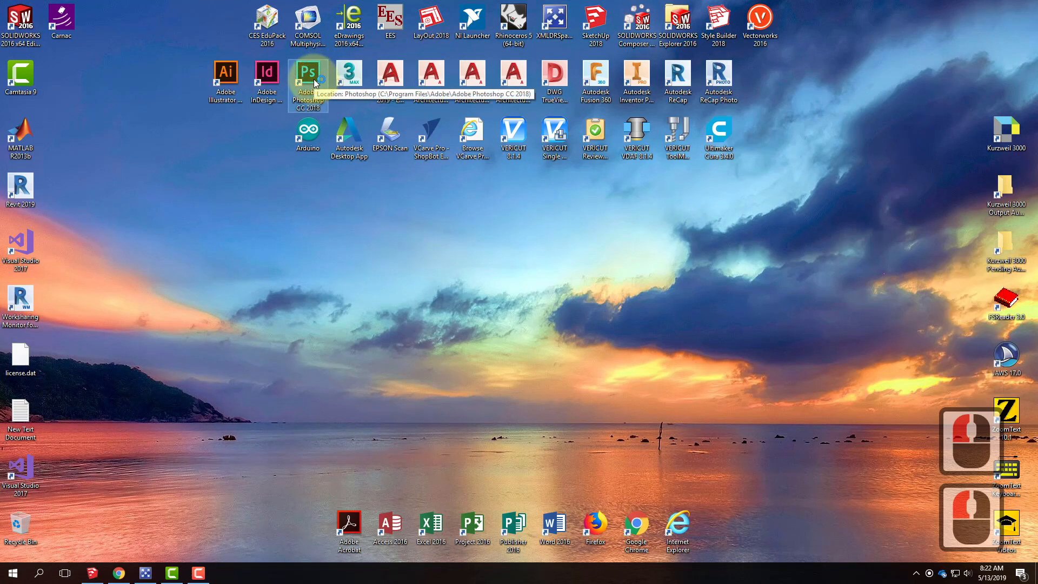
double_click(315, 82)
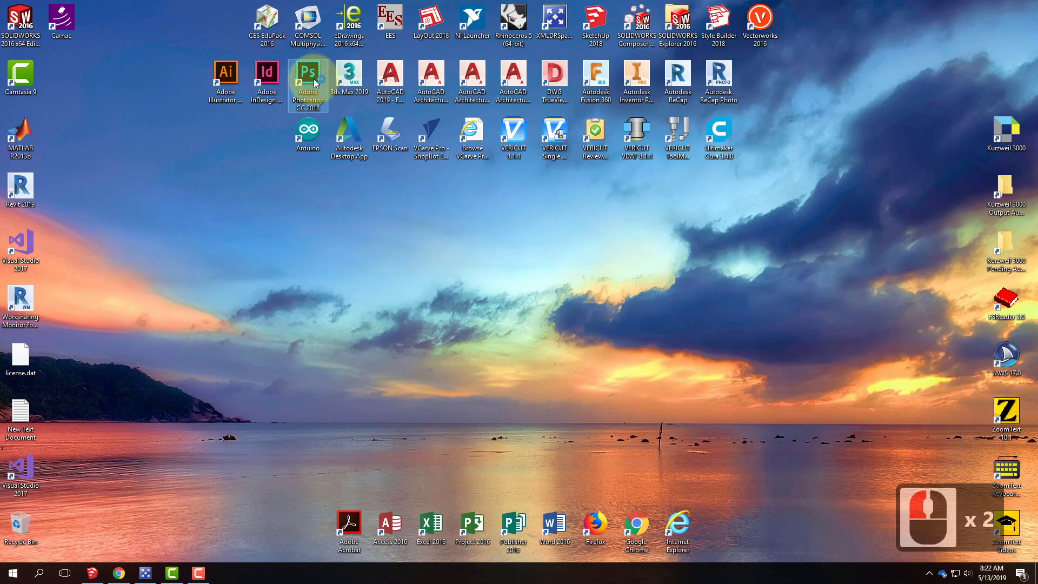
click(320, 59)
click(312, 72)
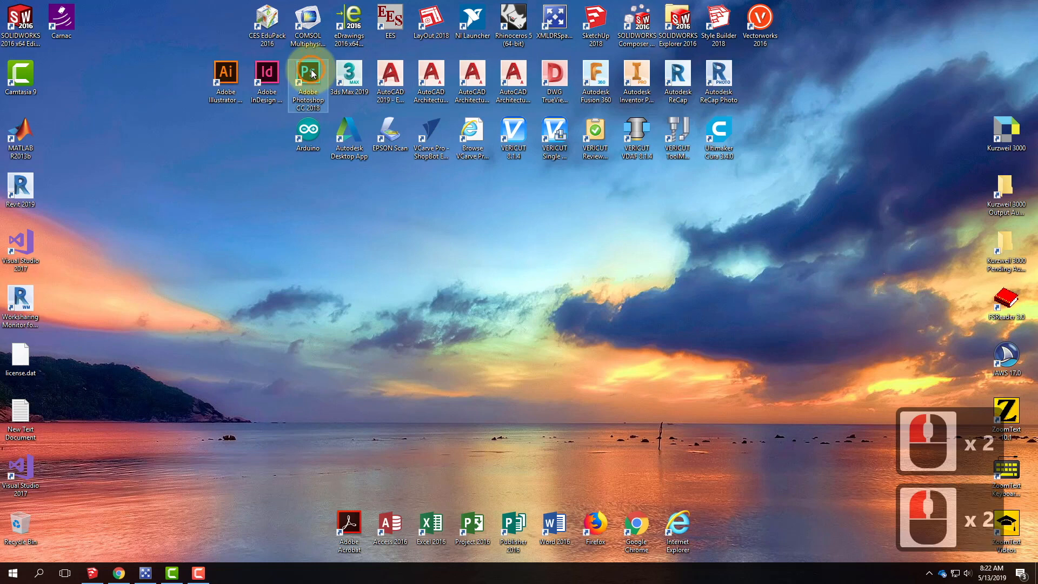
click(313, 73)
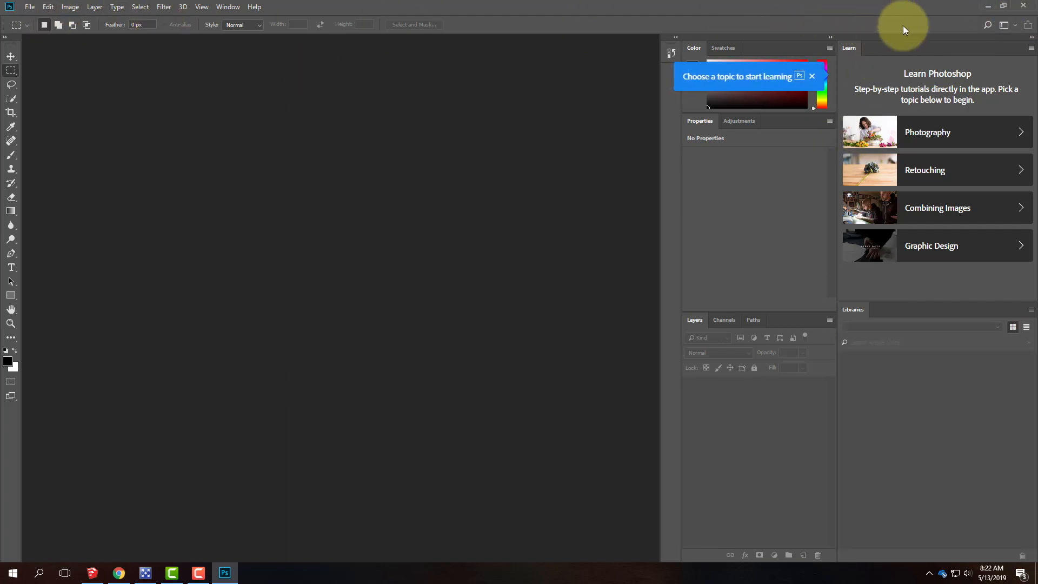
click(1032, 37)
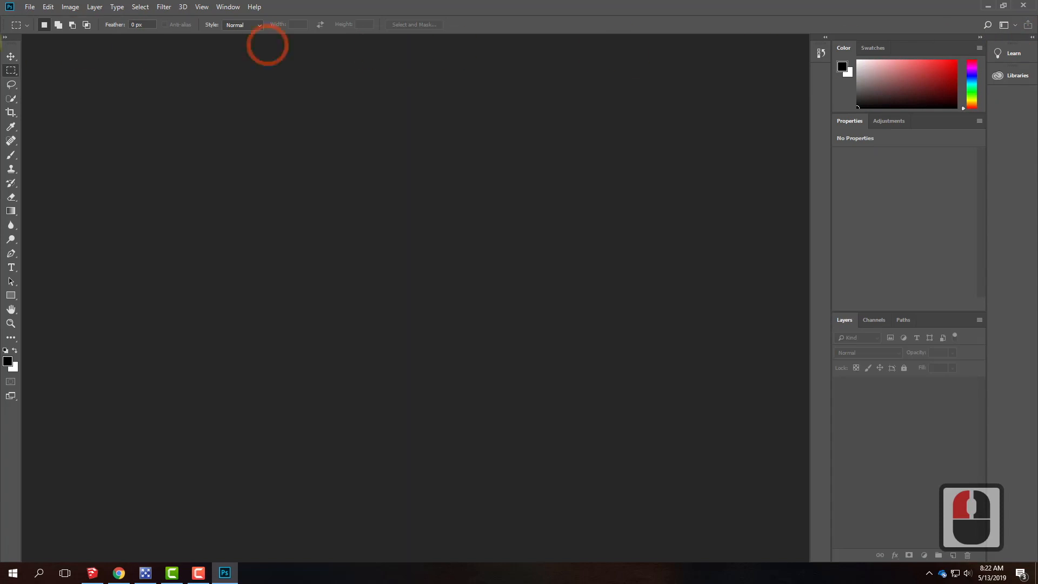
- Open the A106_Section01_lines image from the S2019 folder under Live Demonstrations, Live - A135 Exercises, Ex128 on the district OneDrive
click(30, 7)
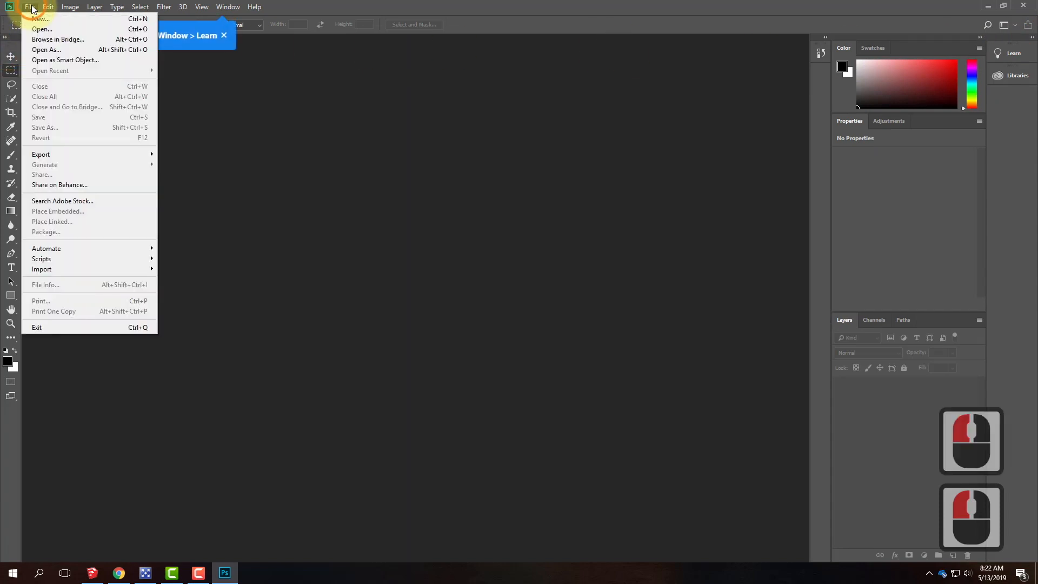
click(48, 31)
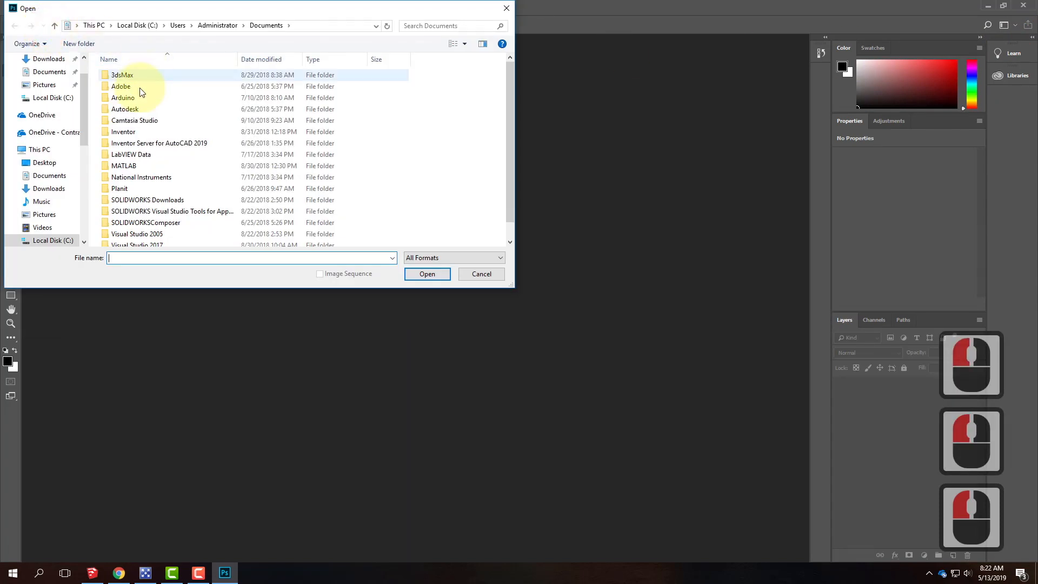
click(53, 135)
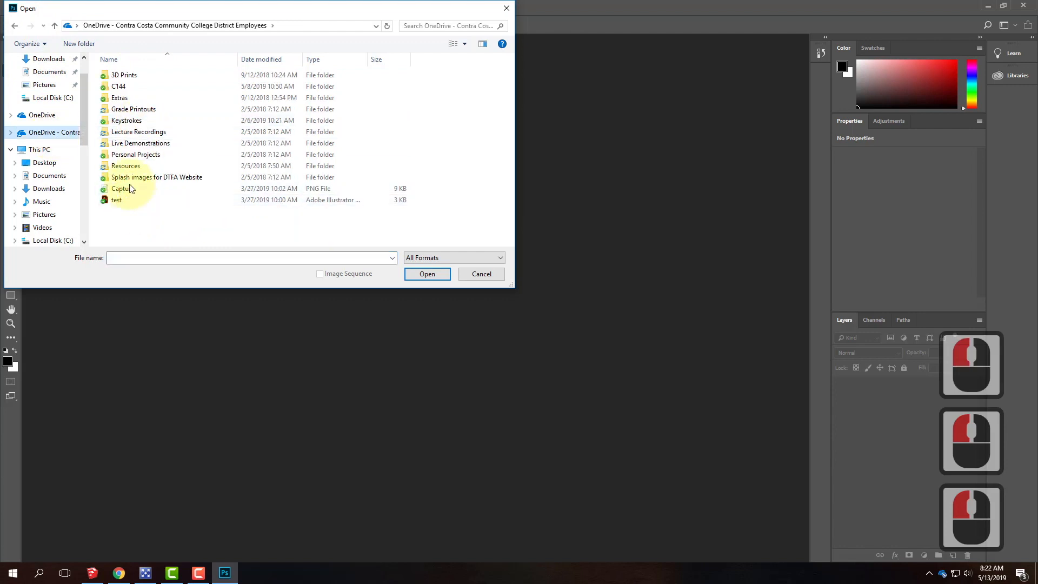
double_click(128, 146)
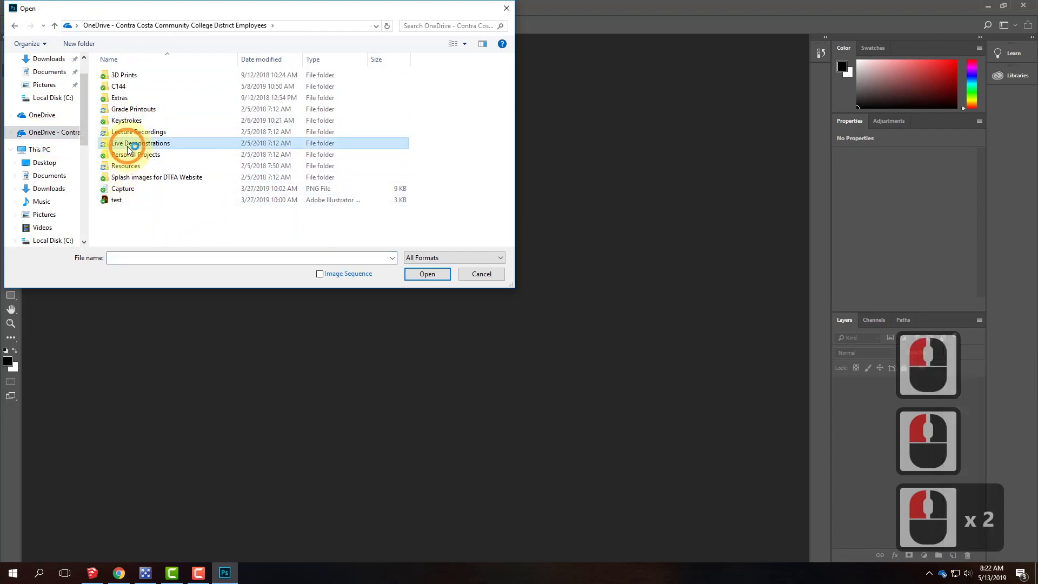
double_click(136, 76)
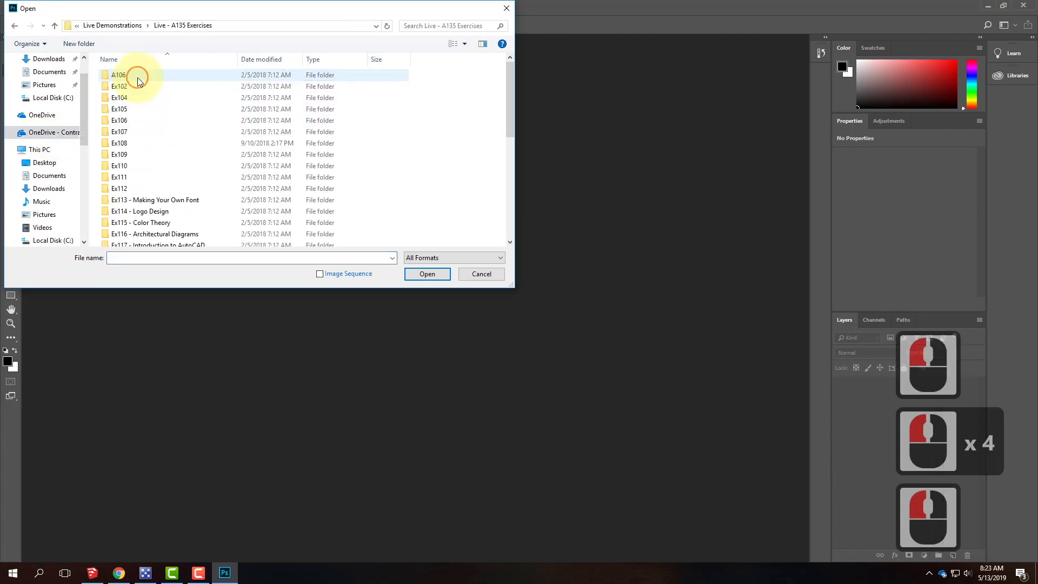
scroll(130, 204, down, 6)
double_click(127, 171)
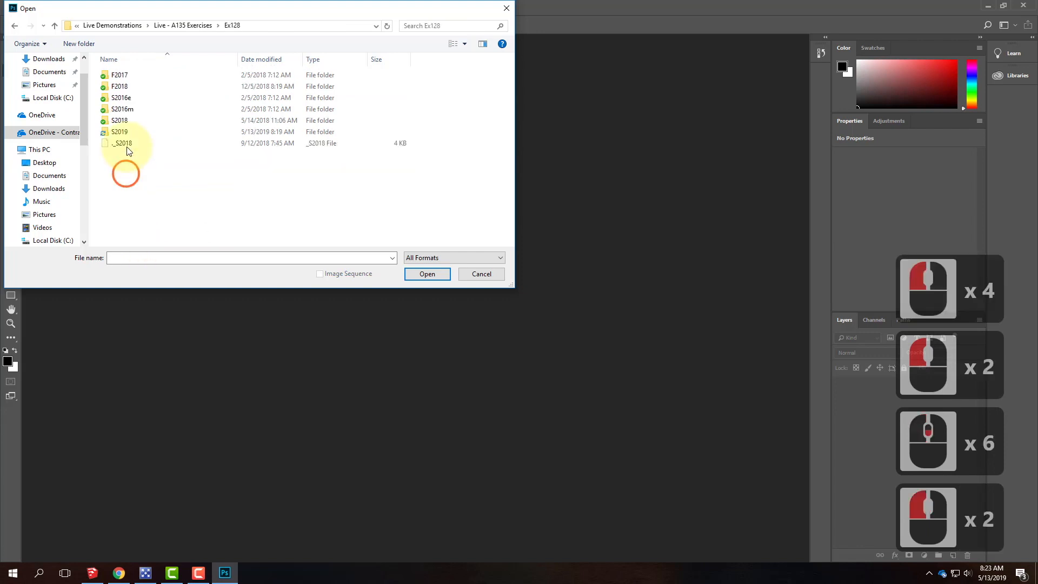
double_click(114, 133)
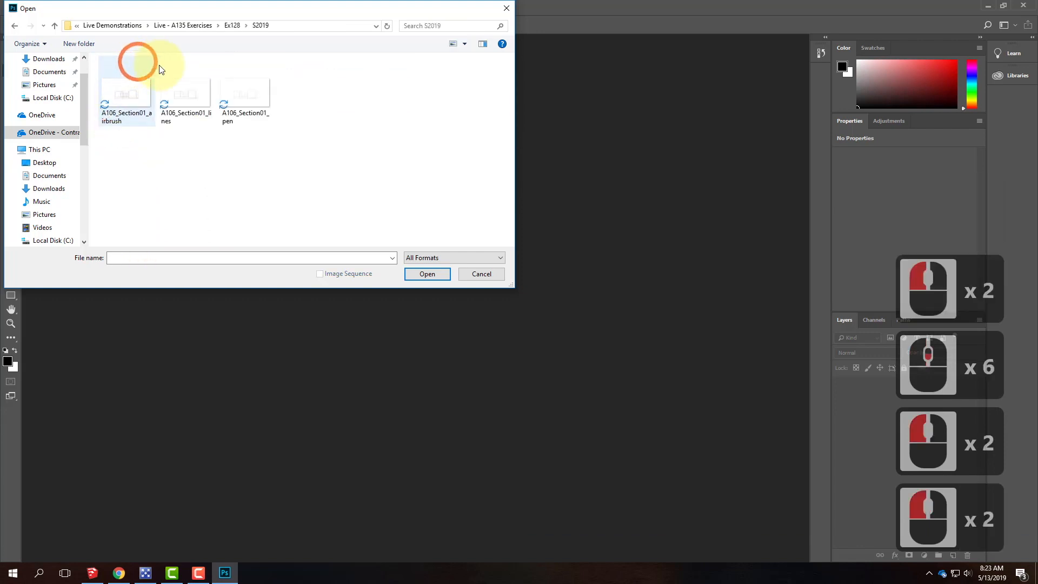
click(185, 95)
click(437, 274)
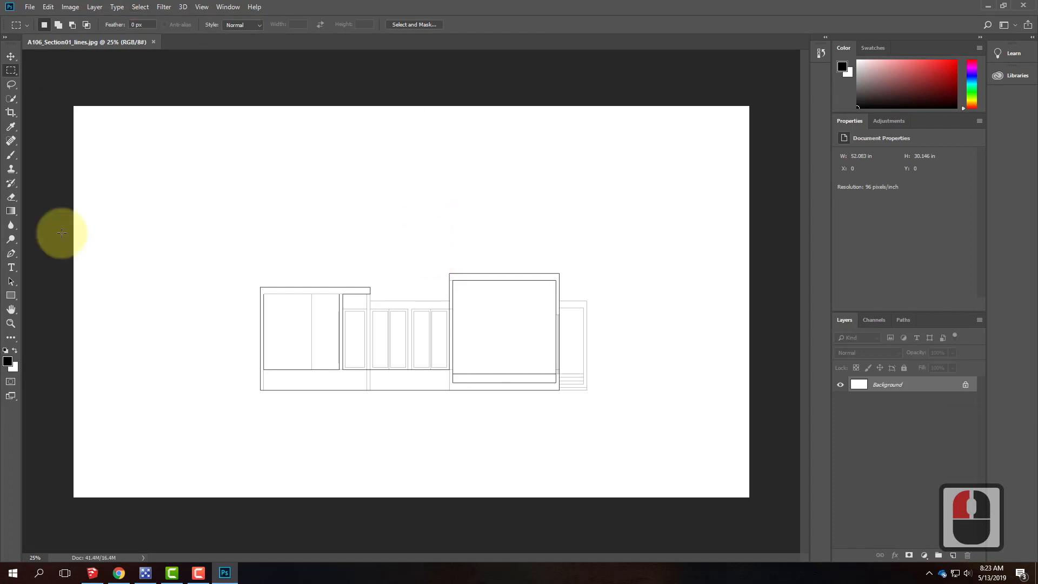
- Place A106_Section01_airbrush as an embedded image over the lines drawing at its default size and position
click(27, 9)
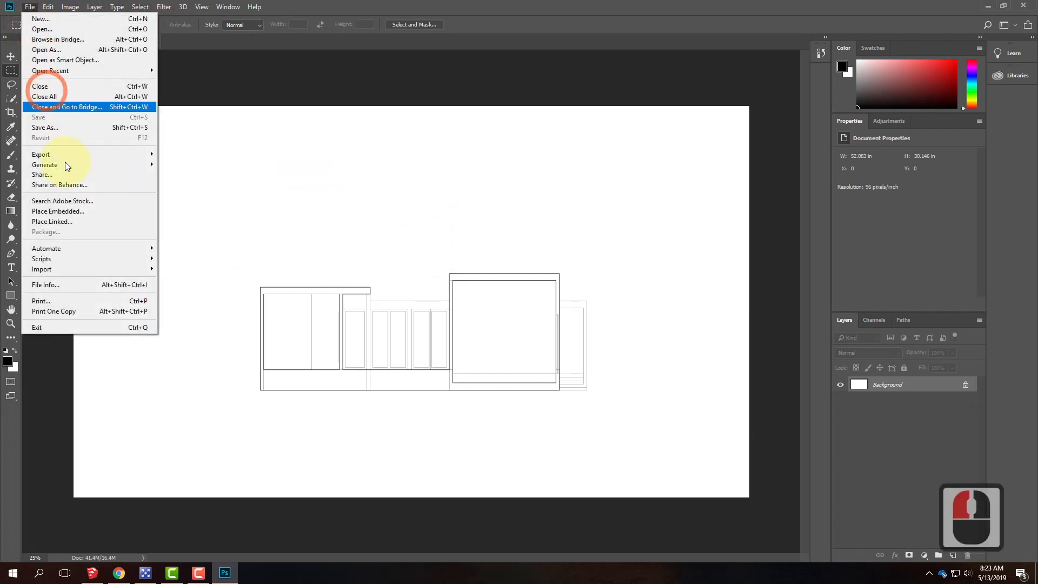
click(86, 214)
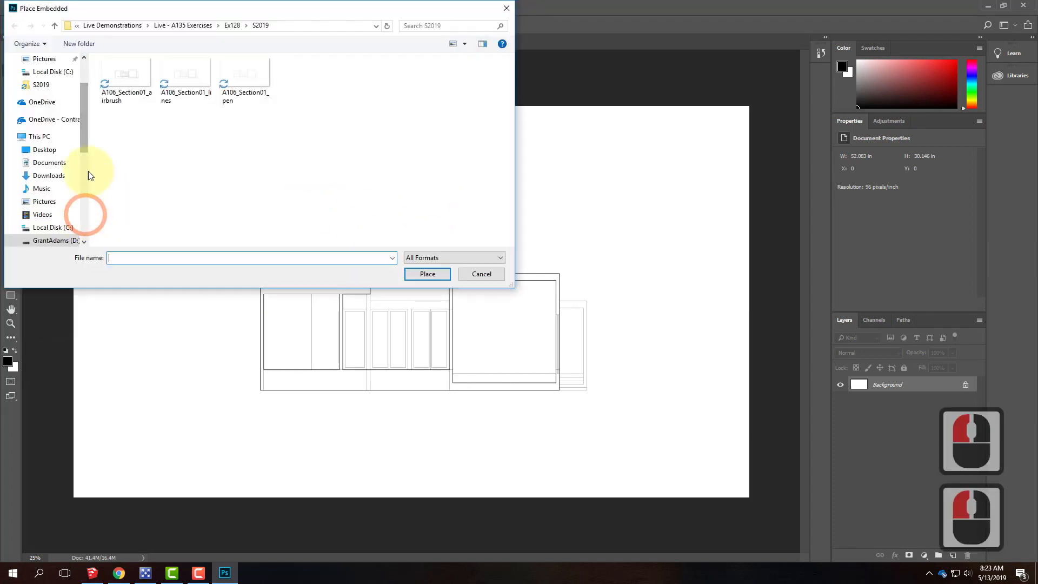
click(127, 76)
click(427, 274)
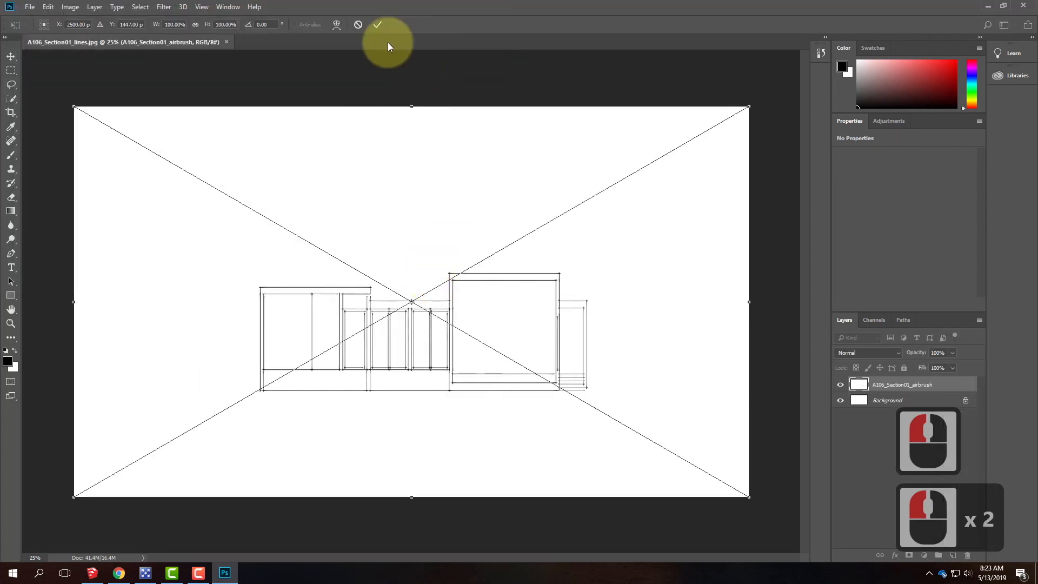
click(379, 28)
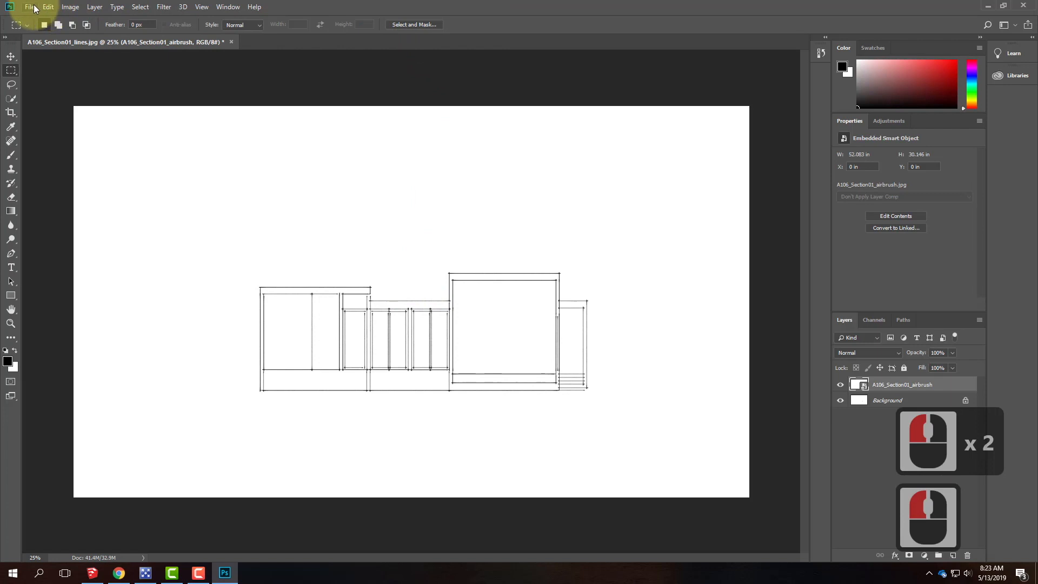
- Place A106_Section01_pen as an embedded image above the airbrush layer at its default size and position
click(30, 7)
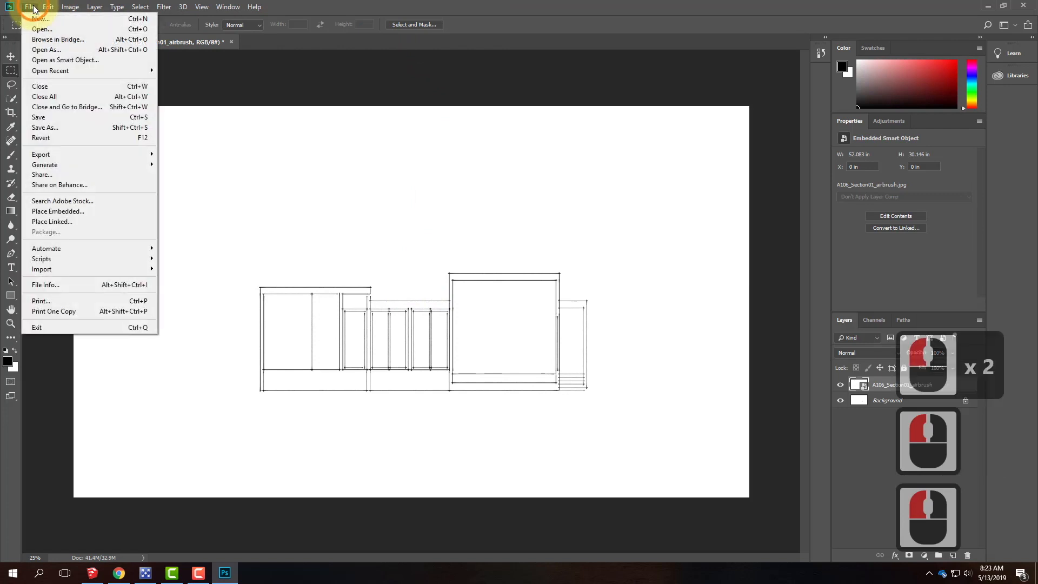
click(51, 211)
click(242, 67)
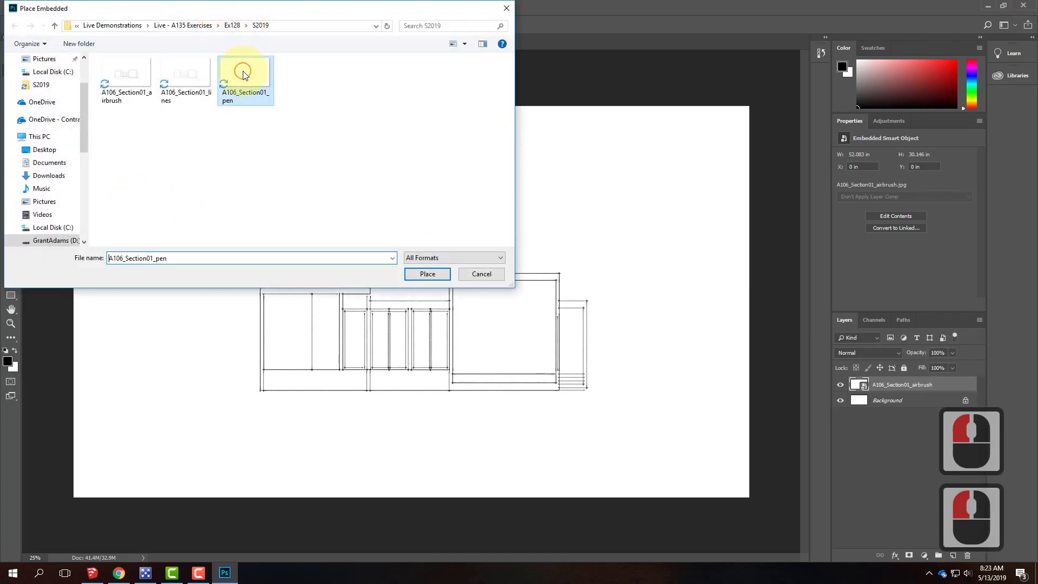
click(426, 275)
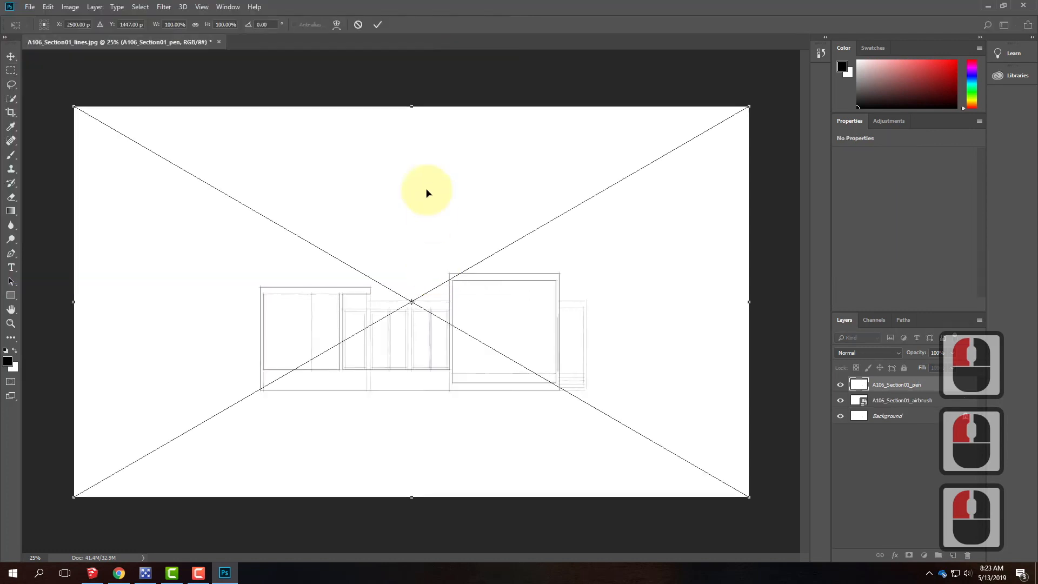
click(378, 21)
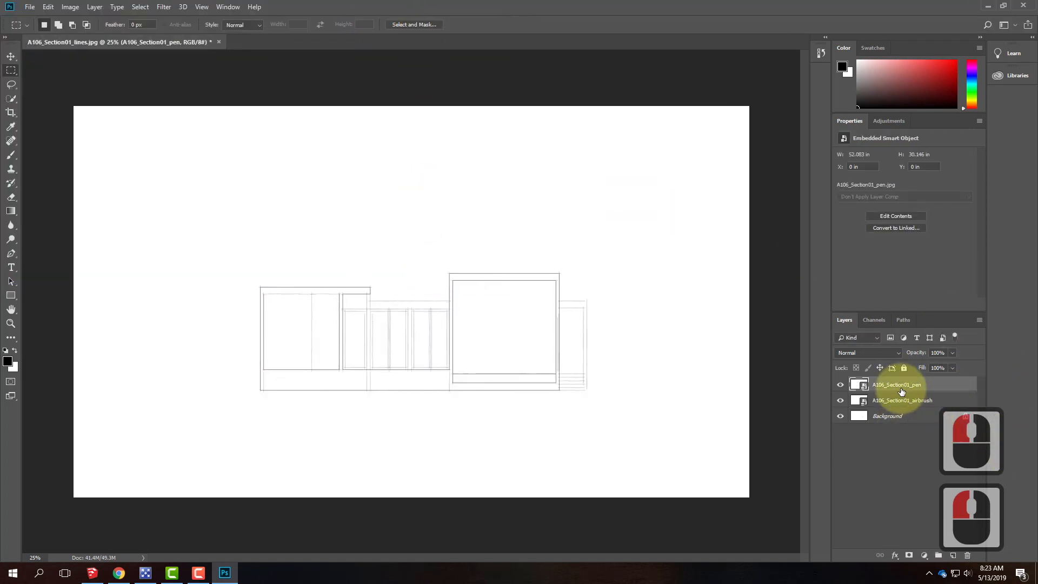
- Set the blending mode of the A106_Section01_pen and A106_Section01_airbrush layers to Multiply
click(879, 352)
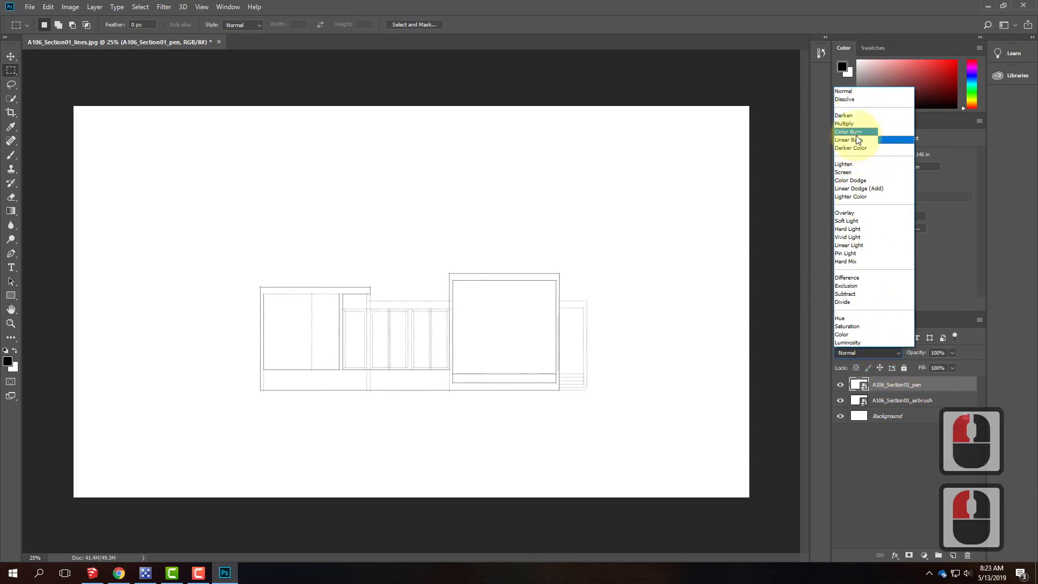
click(856, 125)
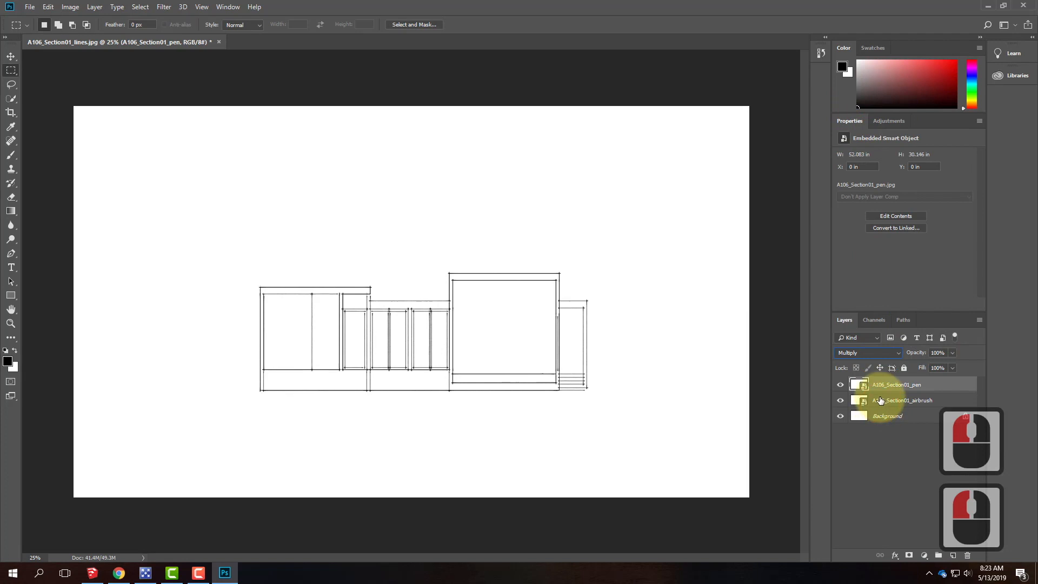
click(898, 400)
click(877, 355)
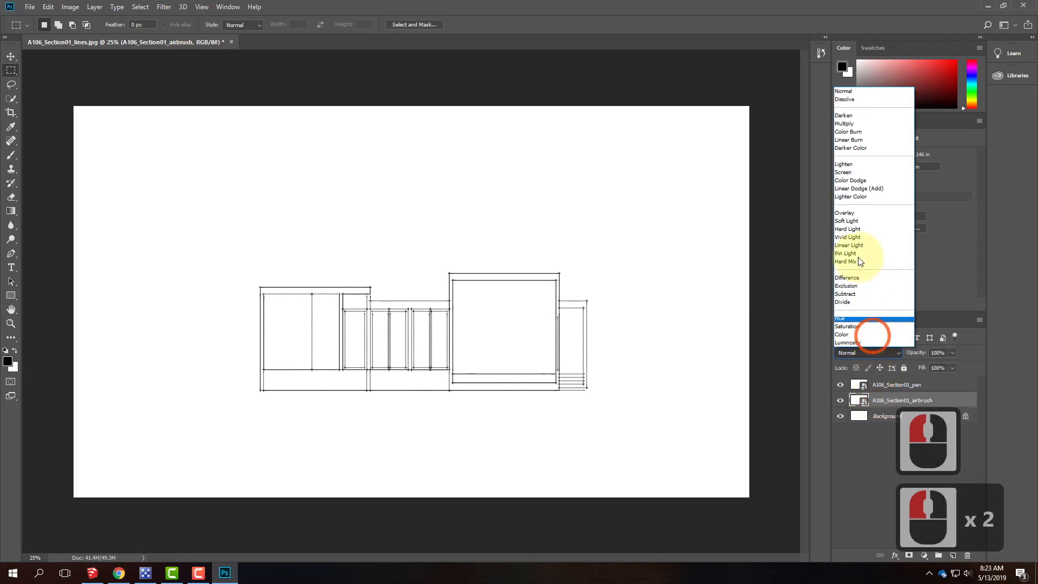
click(856, 125)
click(876, 433)
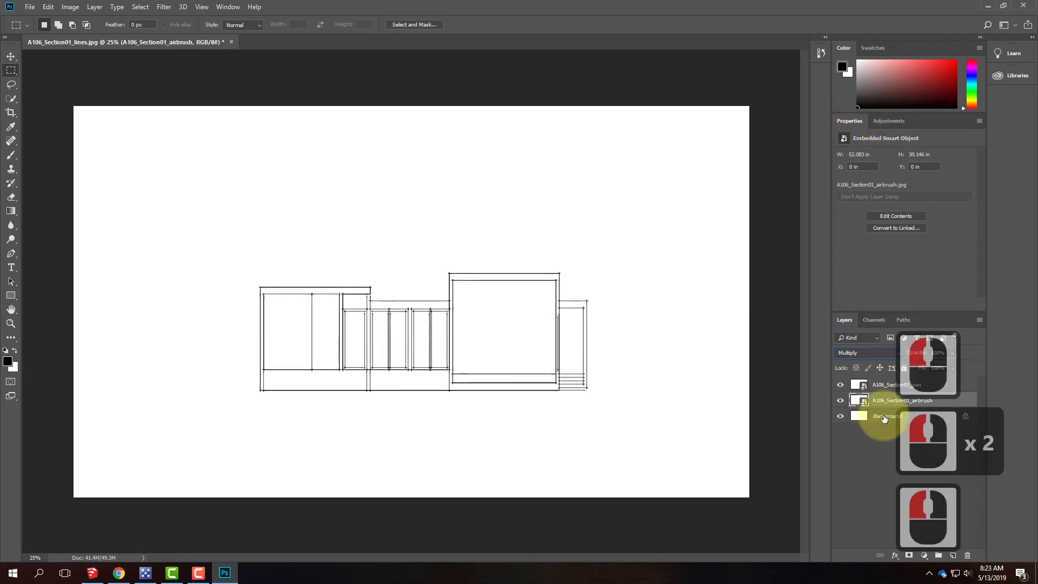
- Convert the locked Background layer into a regular layer named Lines
click(884, 417)
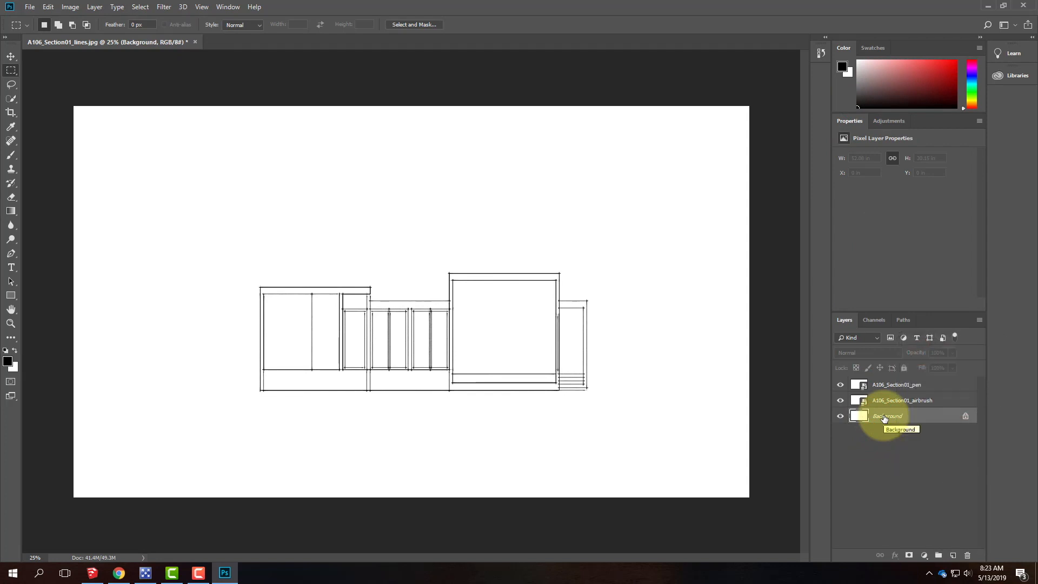
right_click(885, 419)
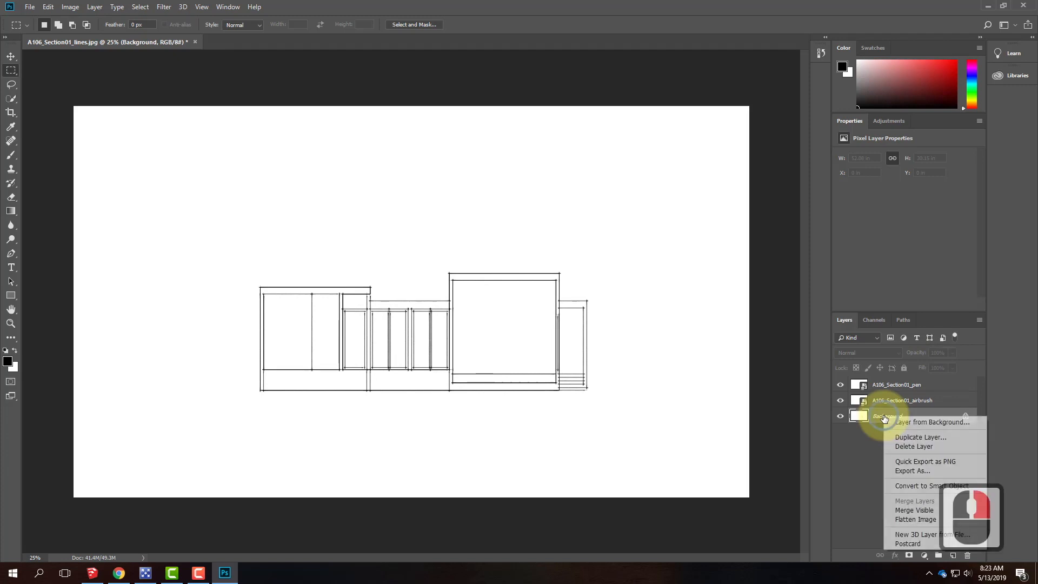
click(914, 423)
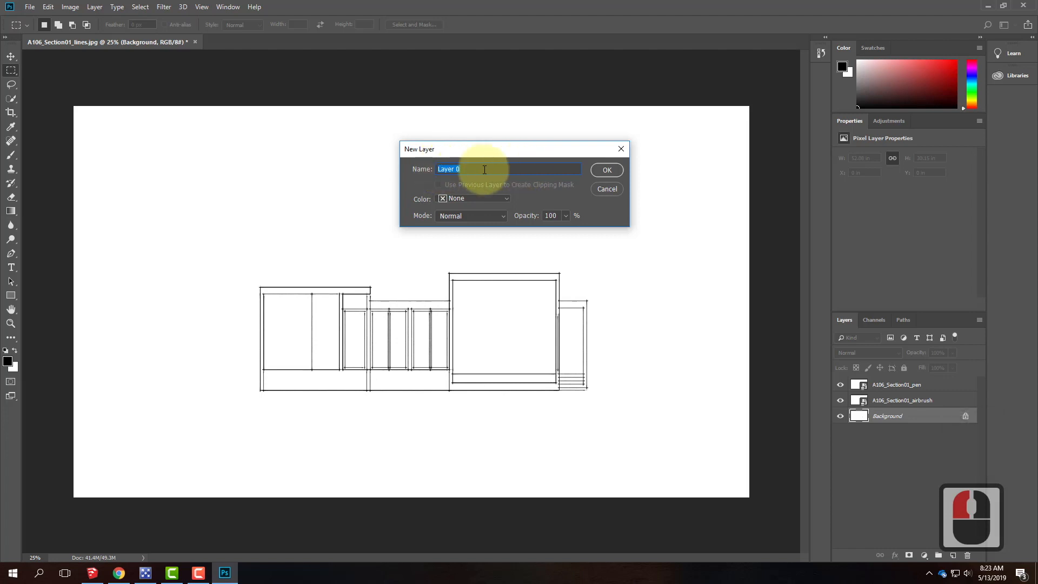
text(Lines)
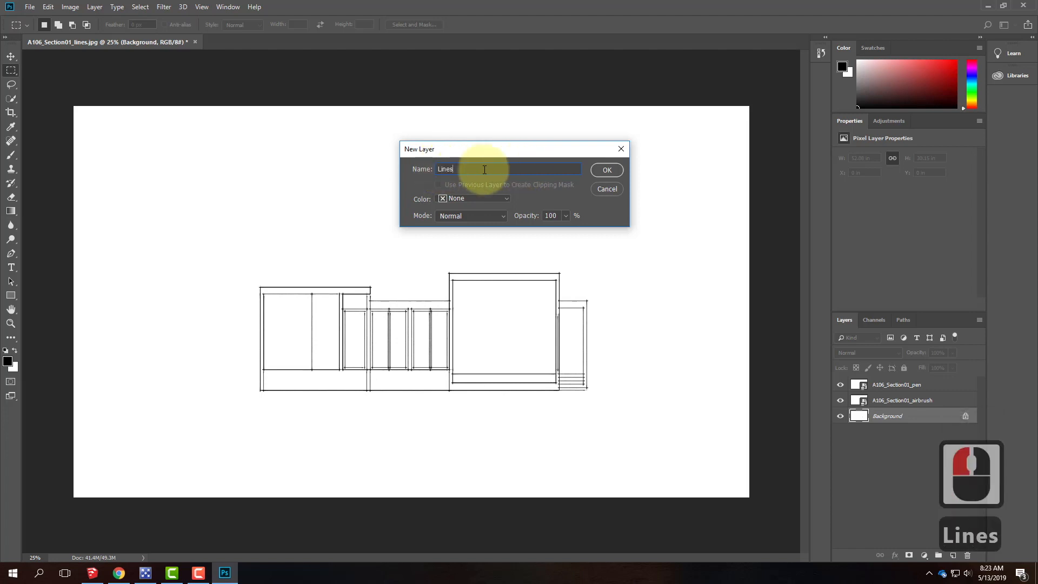
click(612, 169)
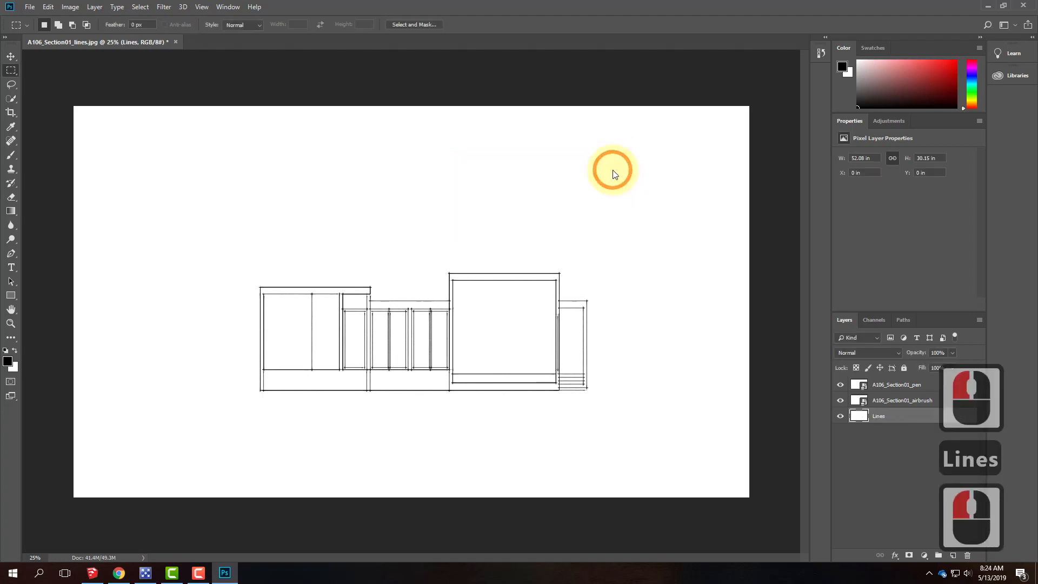
- Rename the A106_Section01_airbrush layer as Airbrush
click(890, 403)
right_click(898, 405)
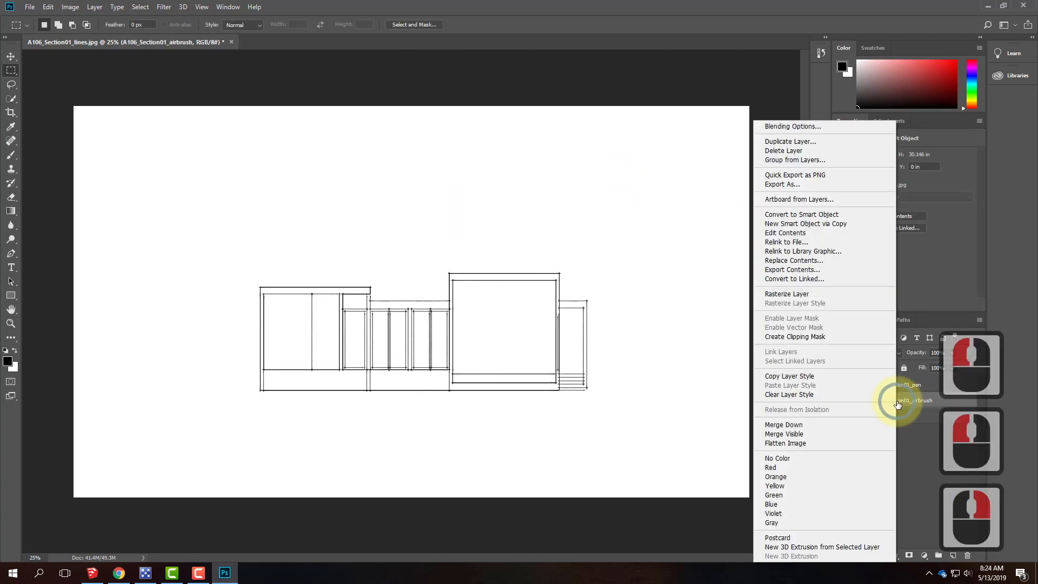
click(898, 404)
double_click(904, 401)
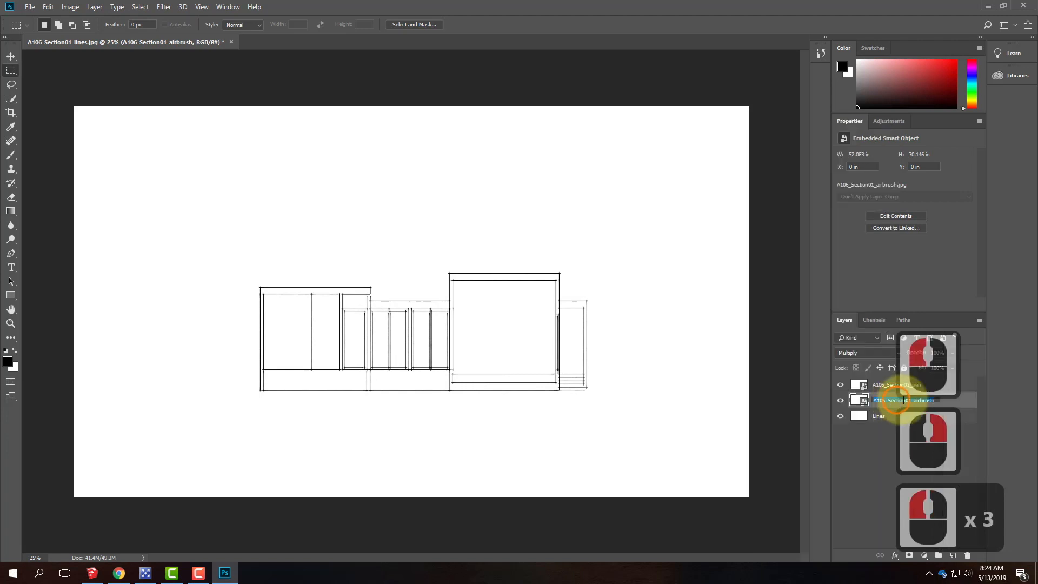
text(Air)
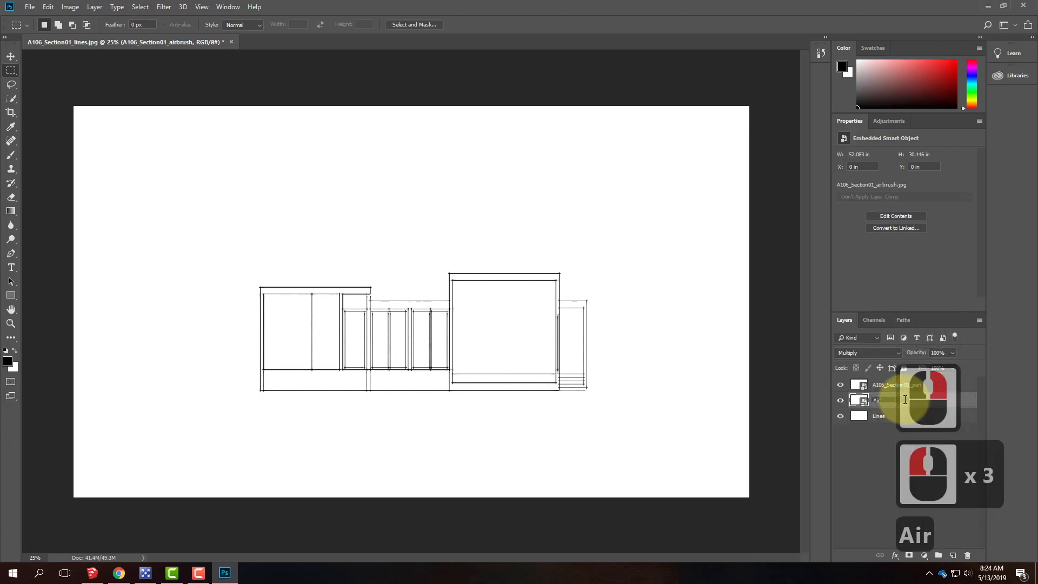
text(brush)
key(Return)
- Rename the A106_Section01_pen layer as Pen
click(907, 387)
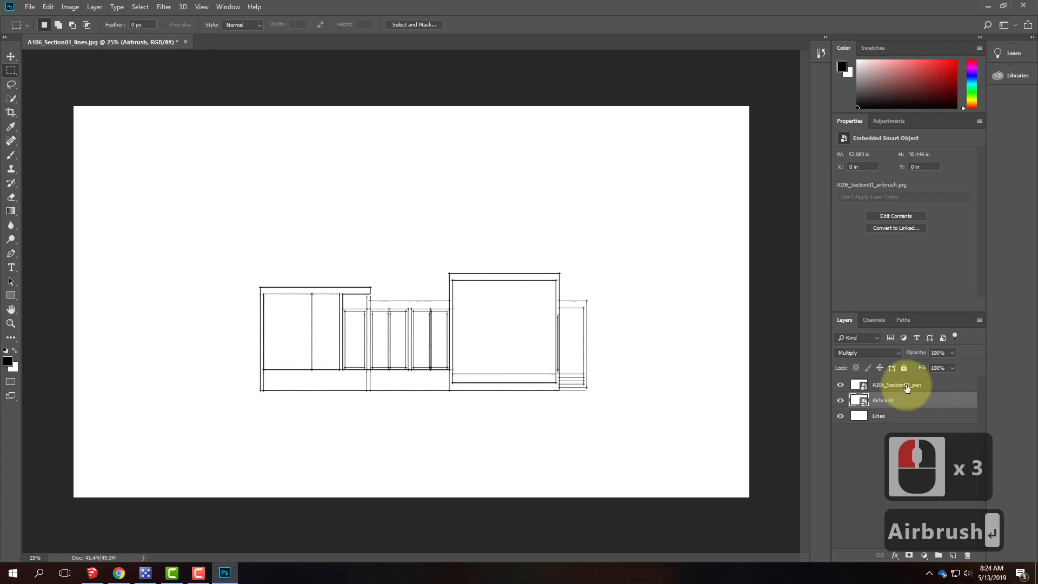
double_click(897, 385)
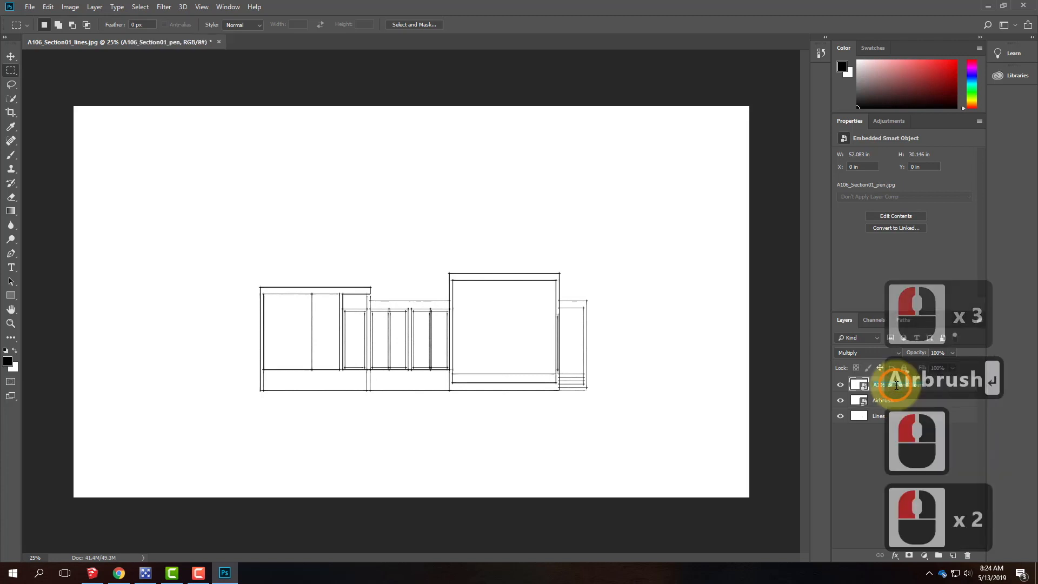
text(Pen)
key(Return)
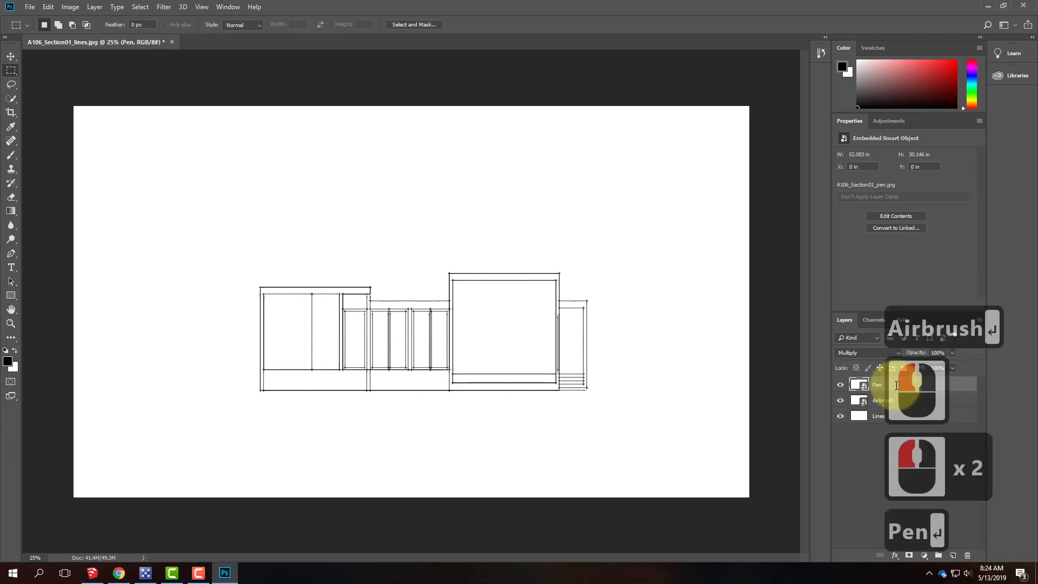
click(868, 422)
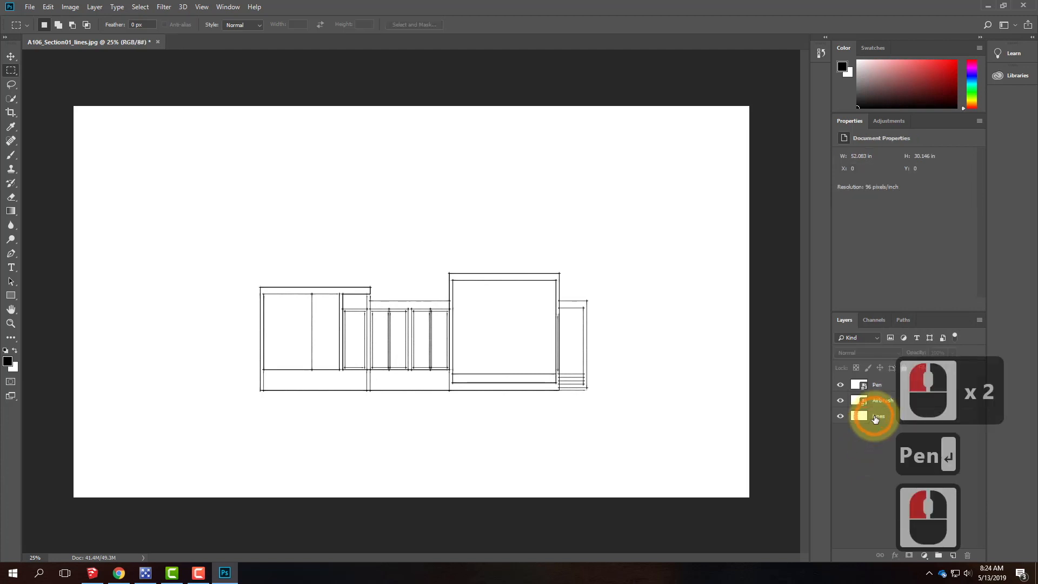
click(868, 416)
click(865, 400)
click(875, 385)
click(877, 443)
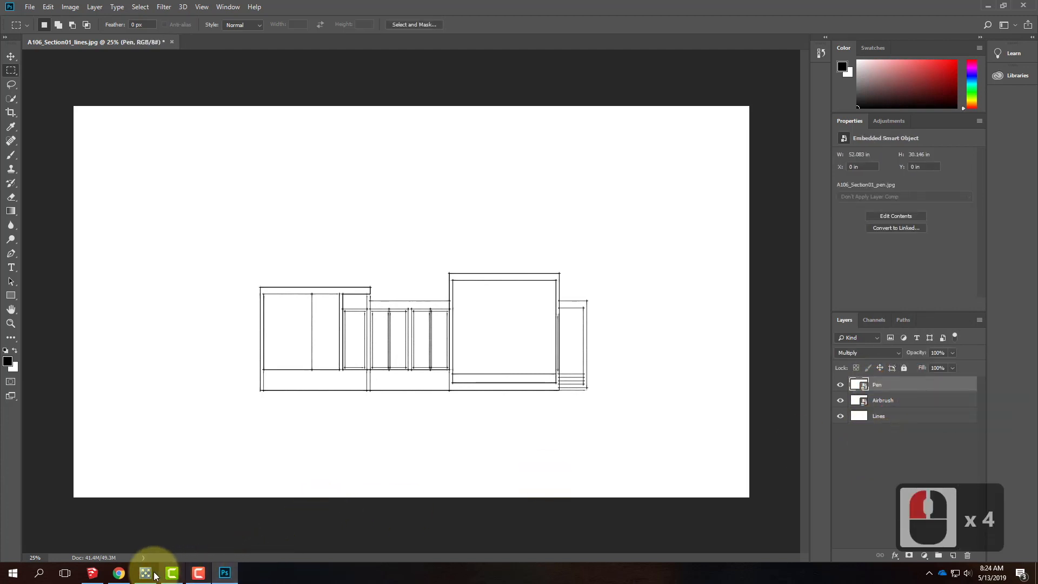
- Switch to the A106 model in SketchUp and apply 3D Printing Style from the Default Styles collection to the section view
click(94, 574)
click(182, 360)
click(971, 171)
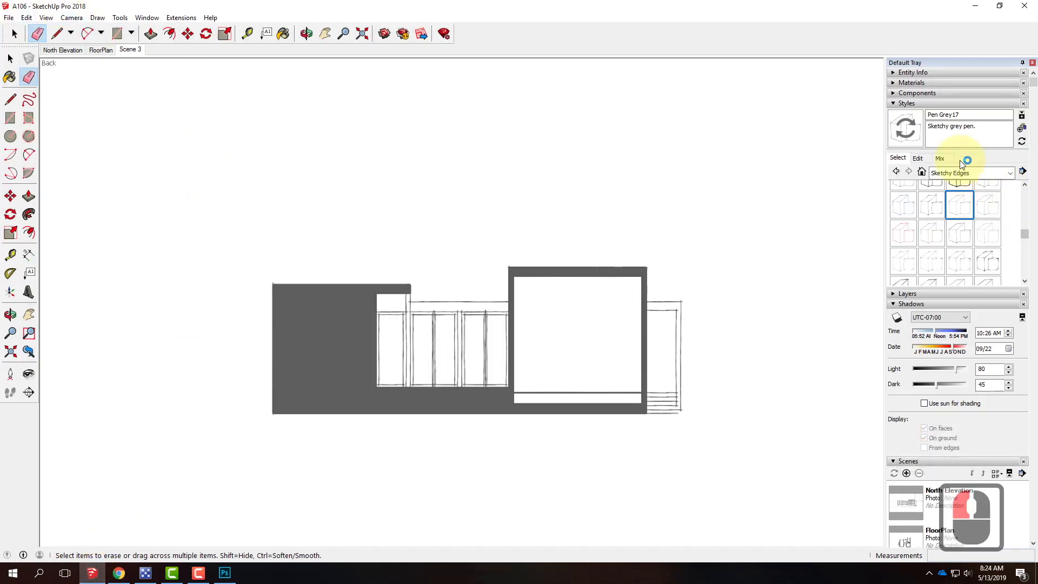
click(918, 157)
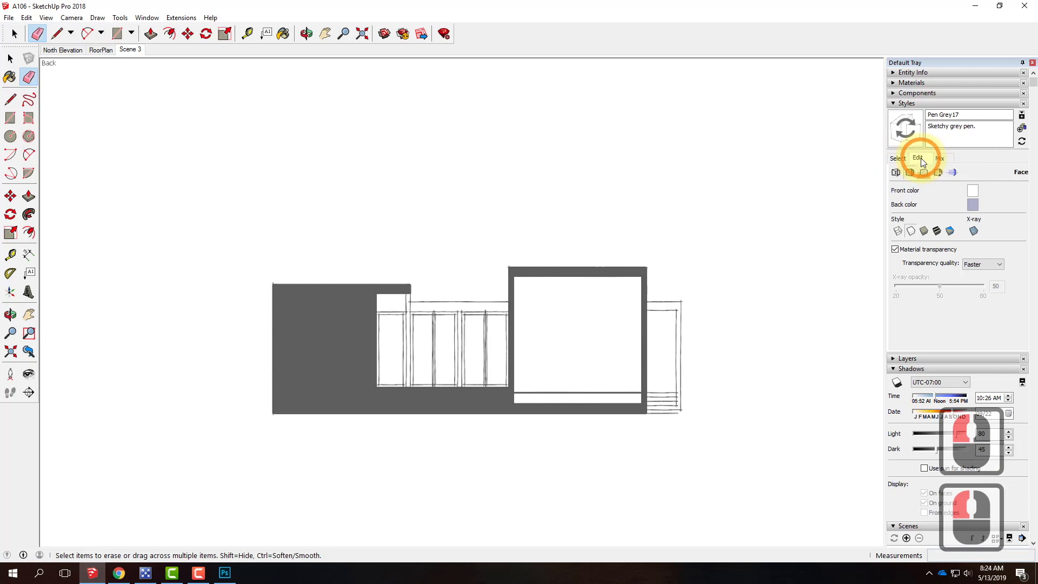
click(897, 157)
click(967, 176)
click(967, 176)
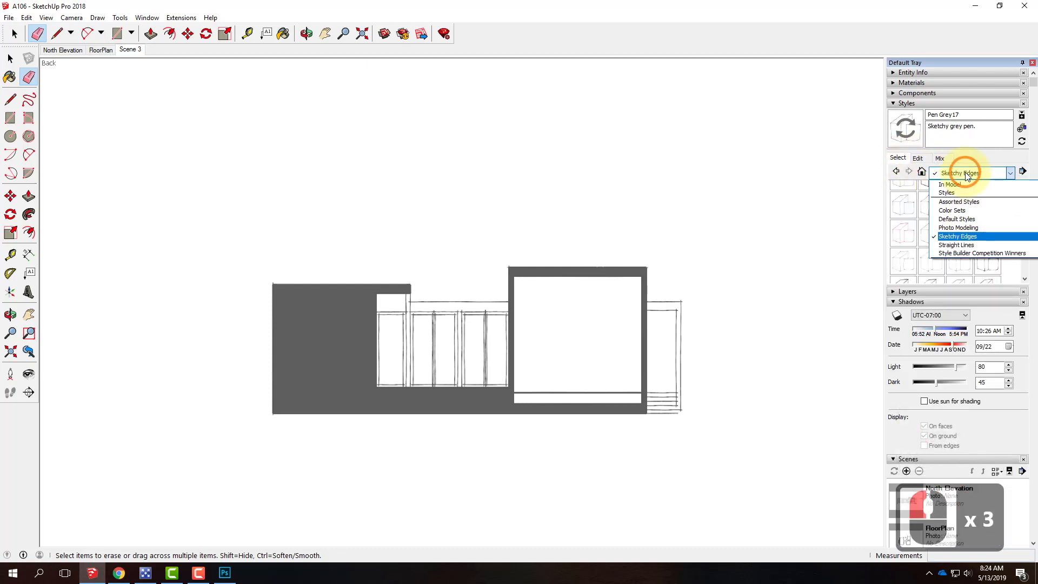
click(960, 208)
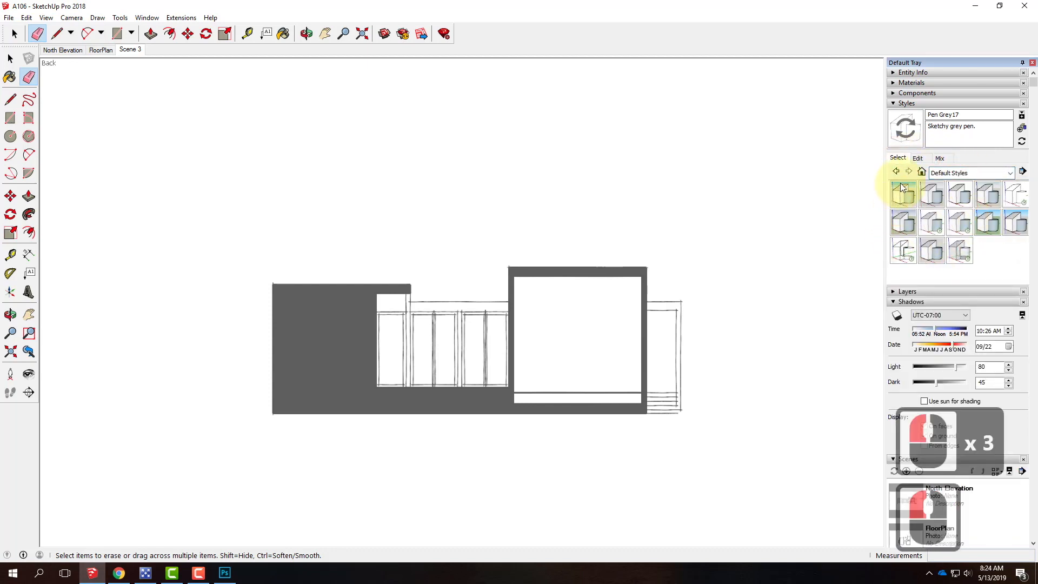
click(911, 196)
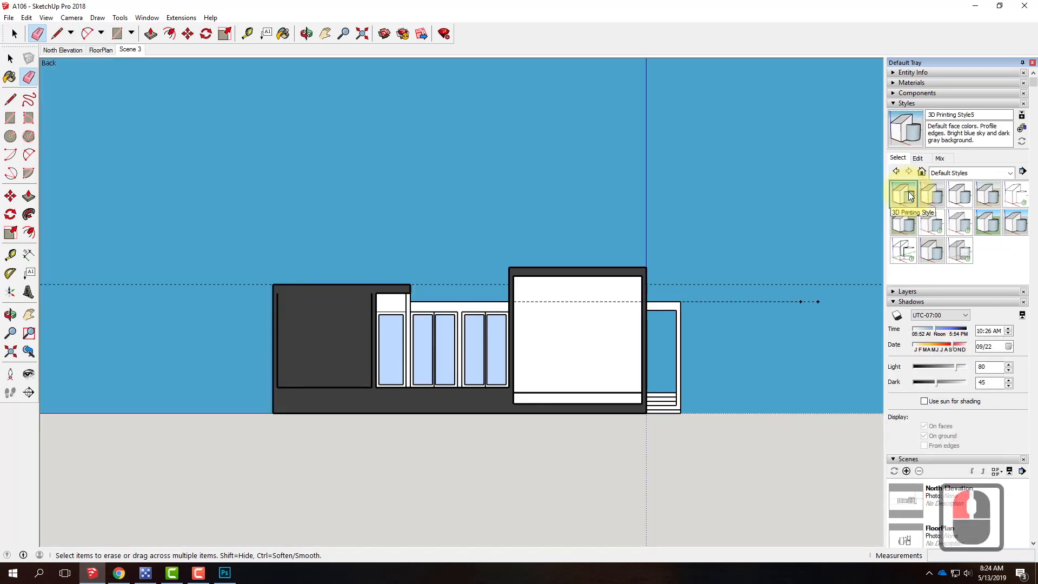
- Turn off the display of section fill, axes and guides in the section view
click(26, 17)
click(26, 18)
click(46, 18)
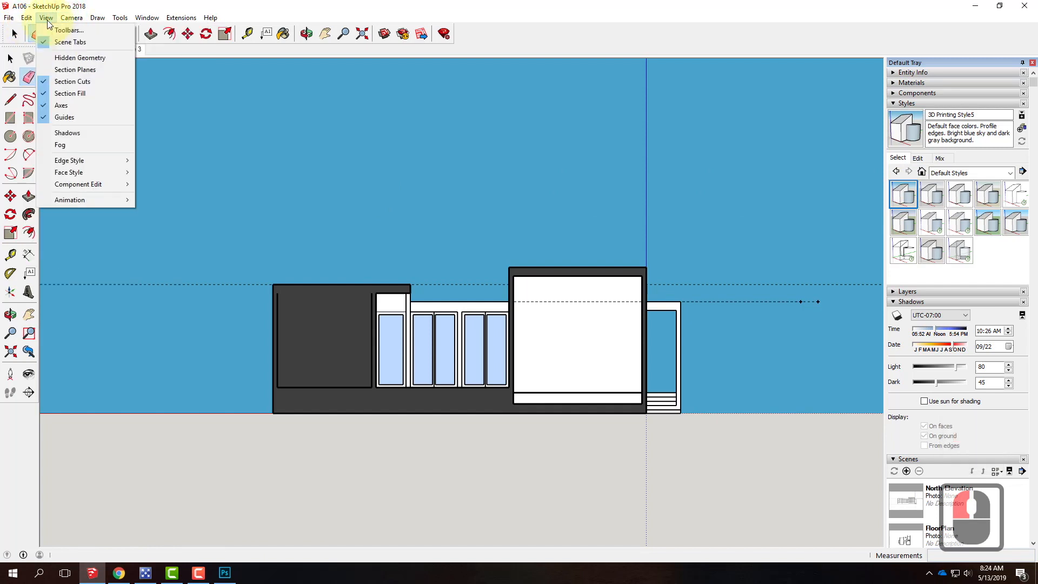
click(81, 92)
click(46, 18)
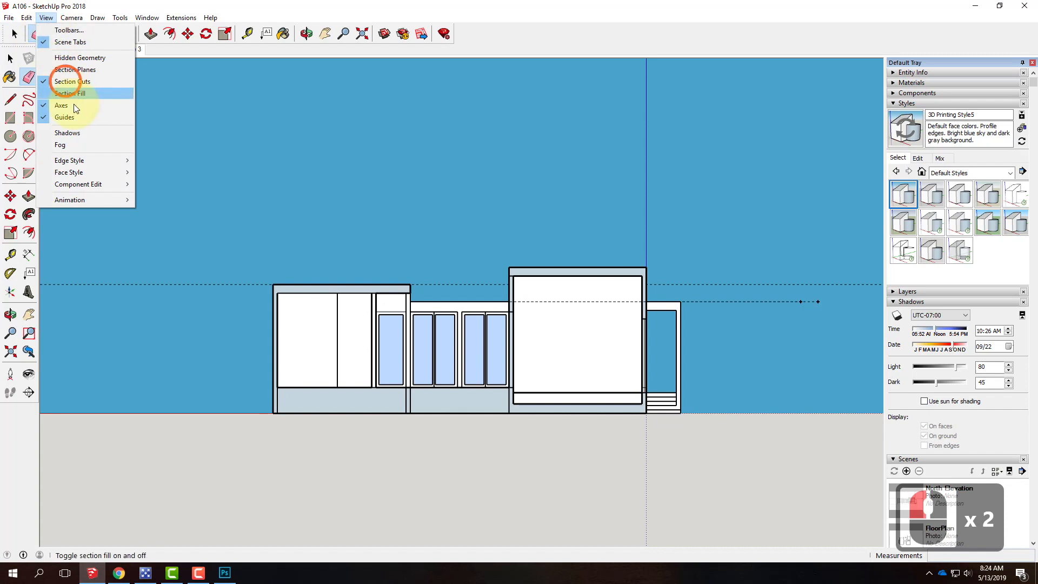
click(73, 105)
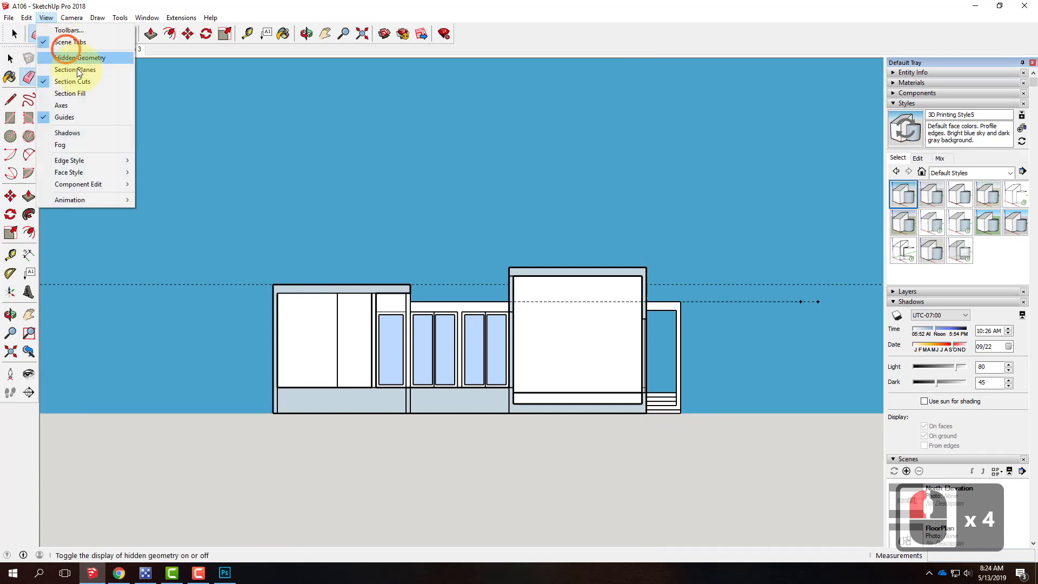
click(73, 116)
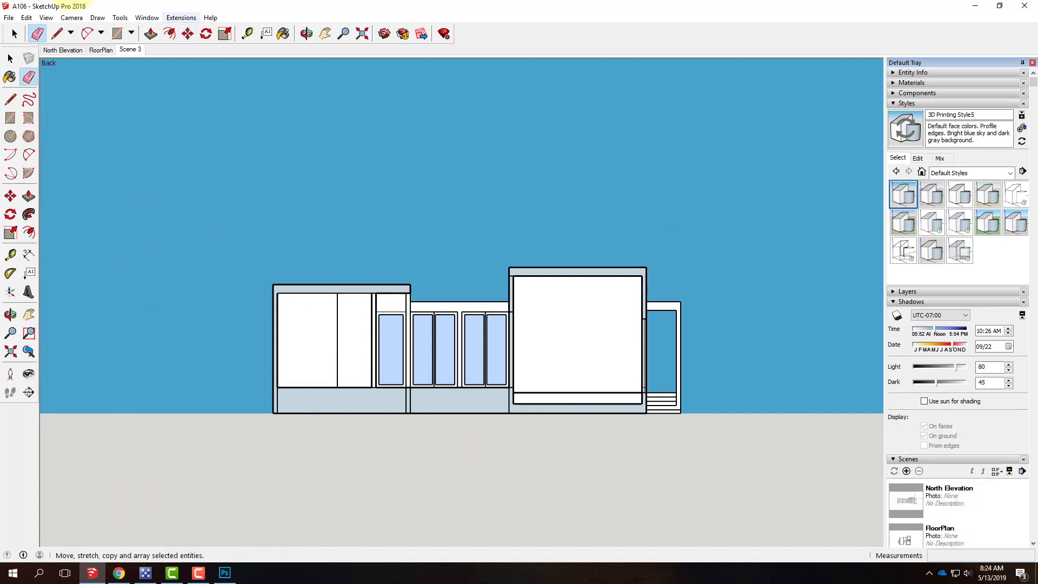
- Export the section view as a 2D JPEG image named A106_Section01_color into the S2019 folder
click(9, 17)
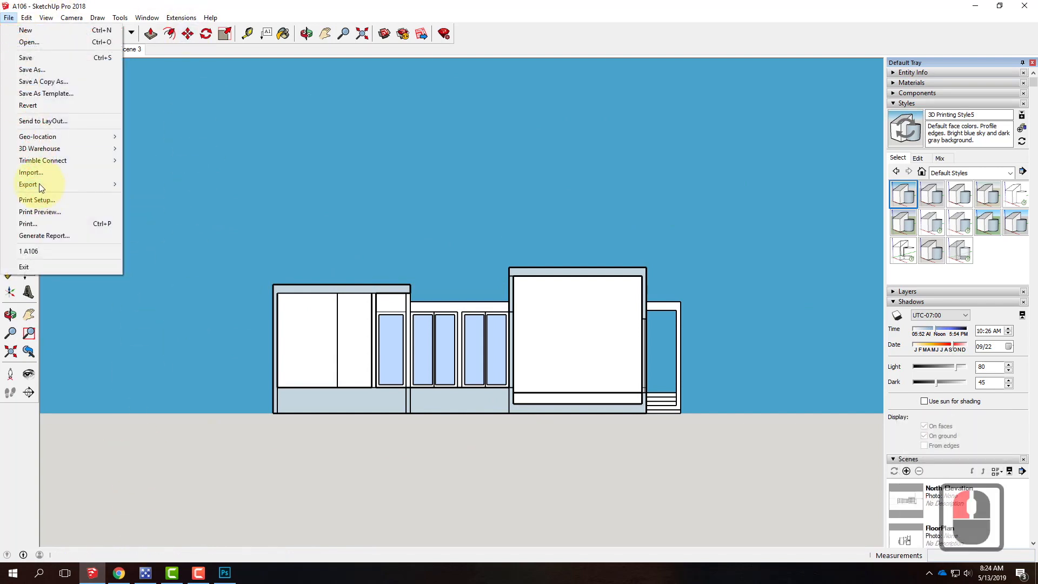
mouse_move(42, 190)
click(192, 196)
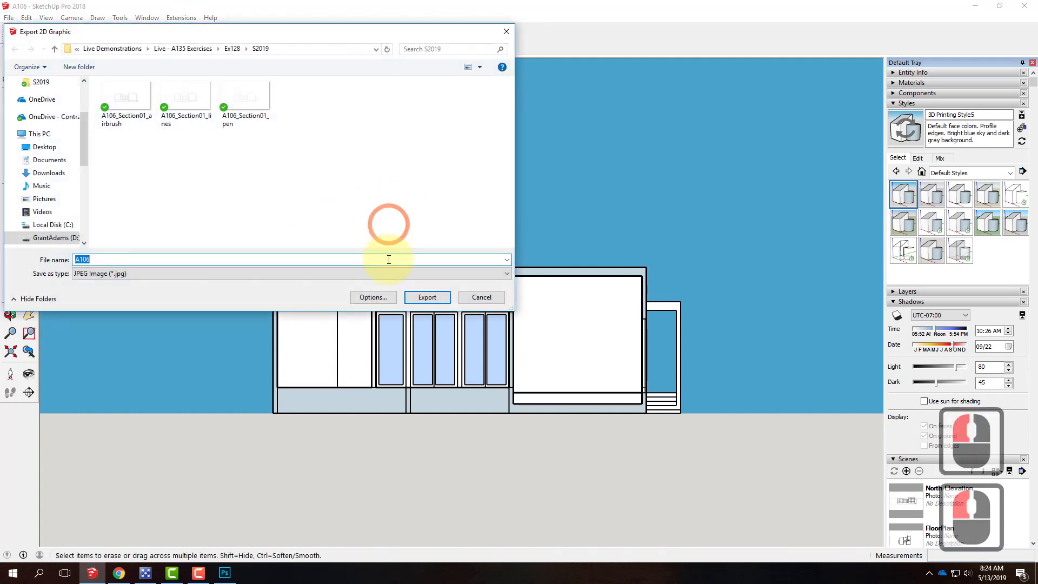
click(262, 98)
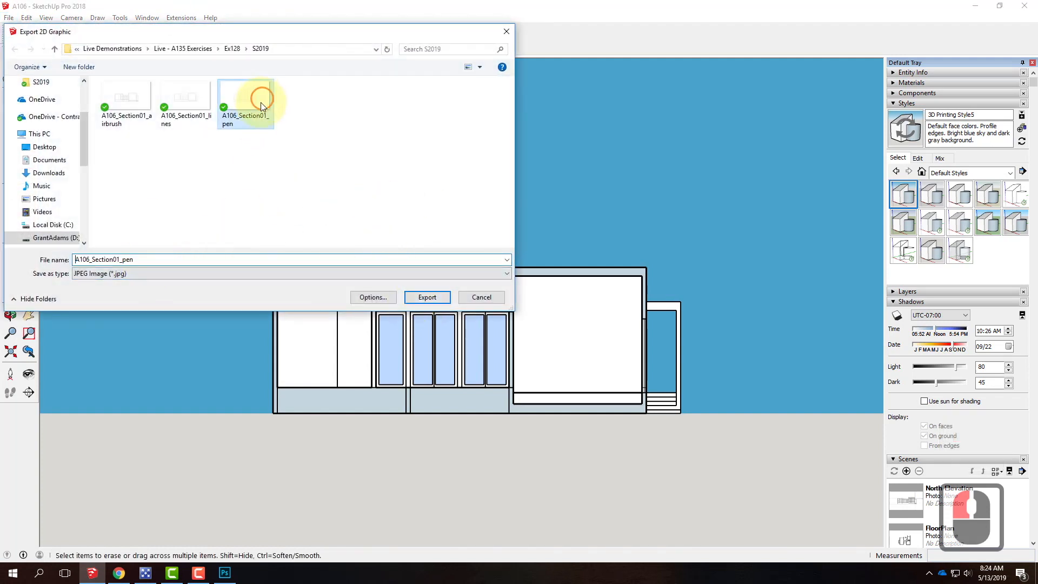
double_click(145, 261)
click(145, 261)
key(BackSpace)
key(BackSpace)
key(BackSpace)
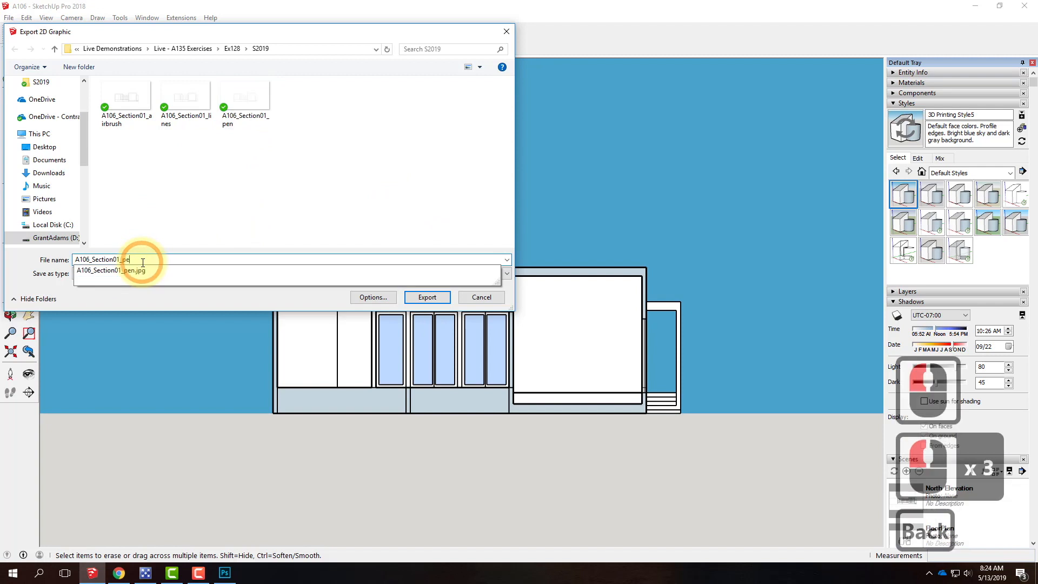
text(color)
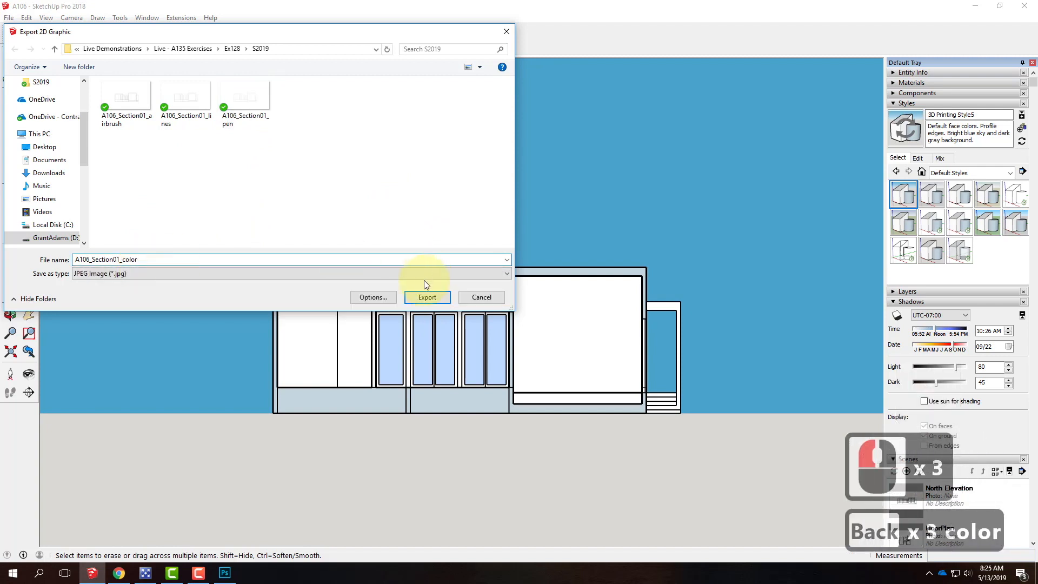
click(423, 298)
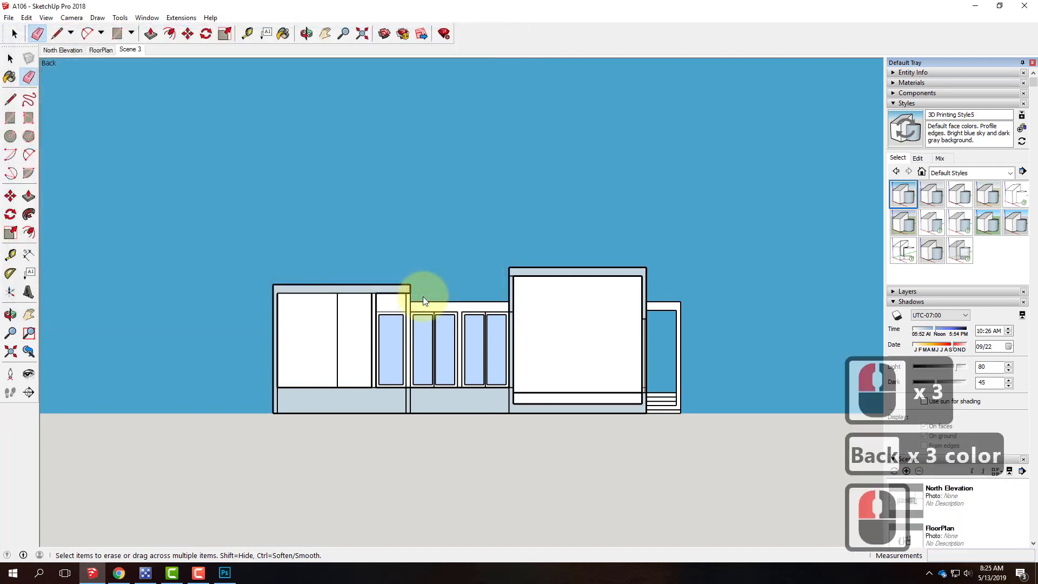
- Return to Photoshop and place A106_Section01_color as an embedded image above the Pen layer at its default size and position
click(982, 11)
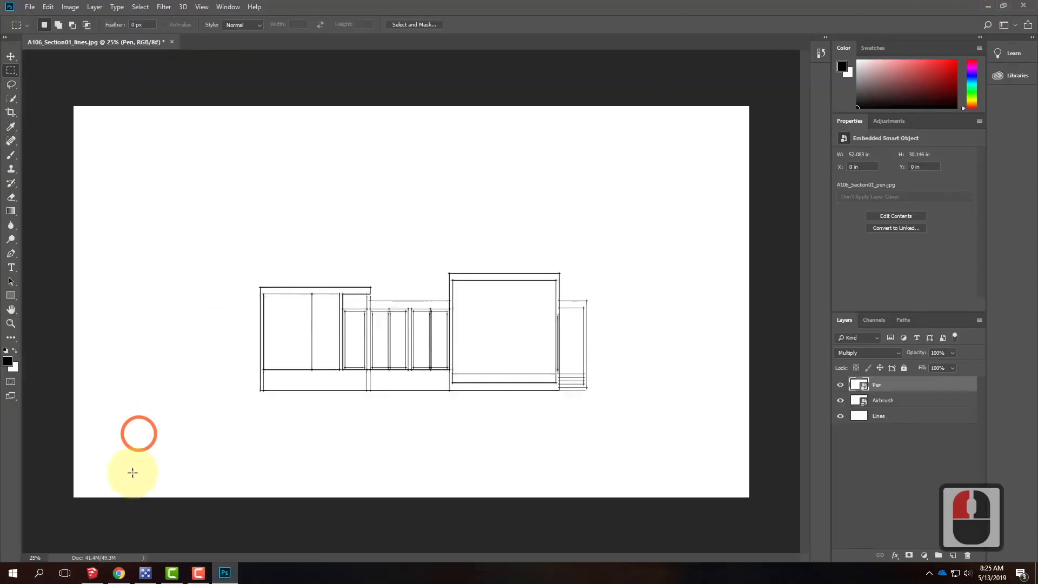
click(28, 7)
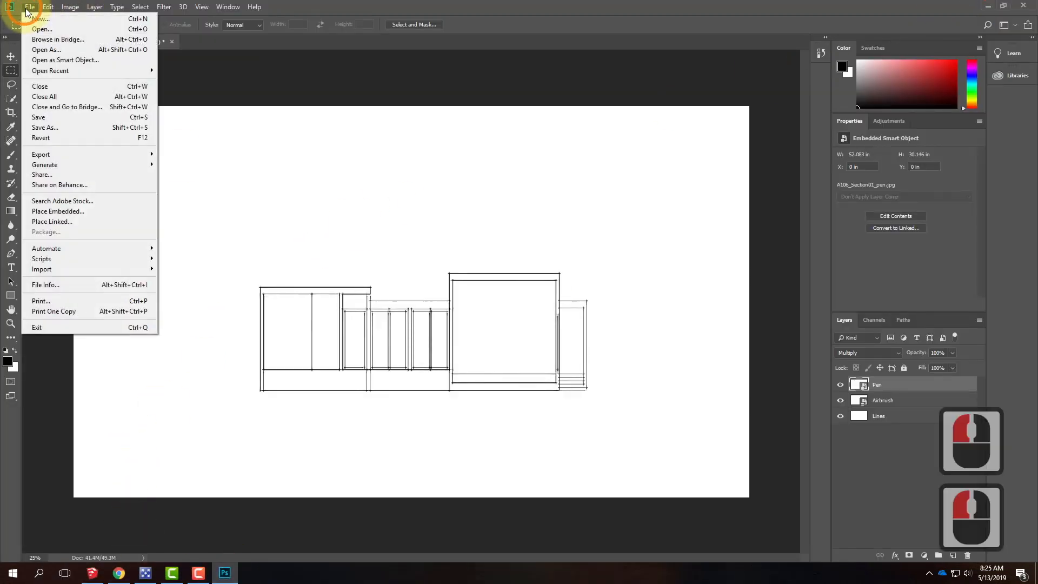
click(76, 212)
click(187, 81)
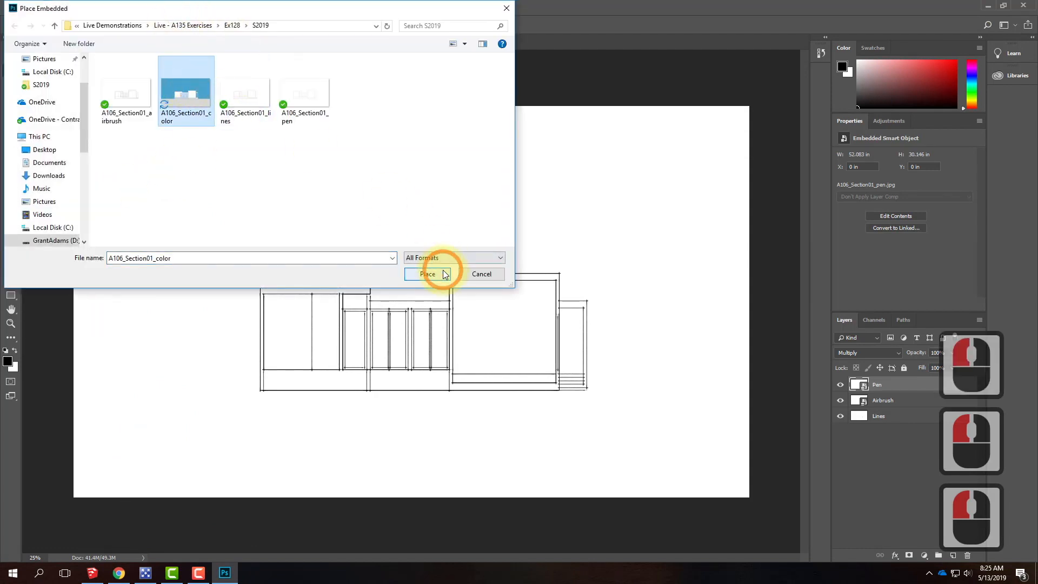
click(443, 274)
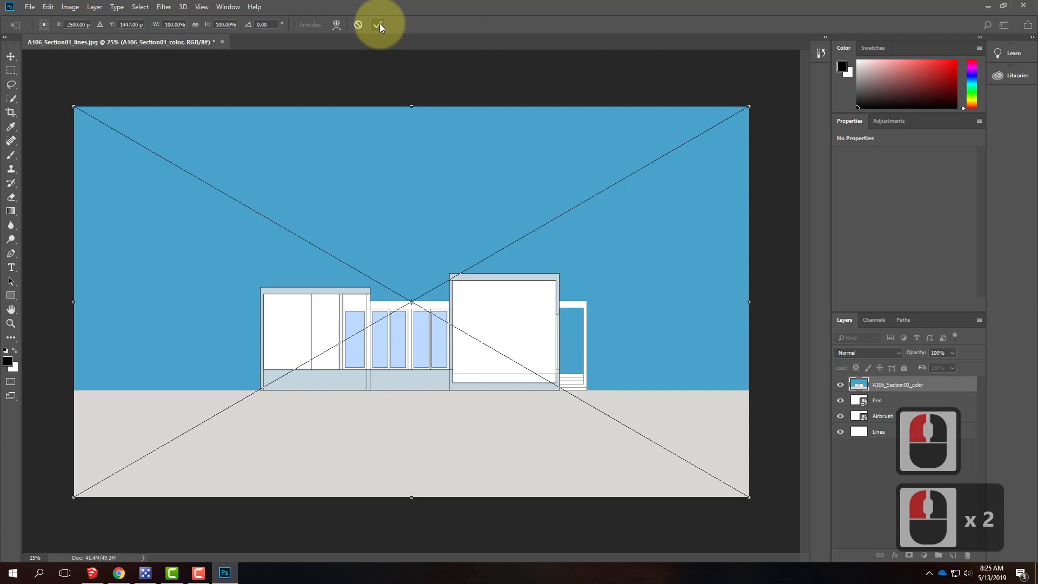
click(379, 24)
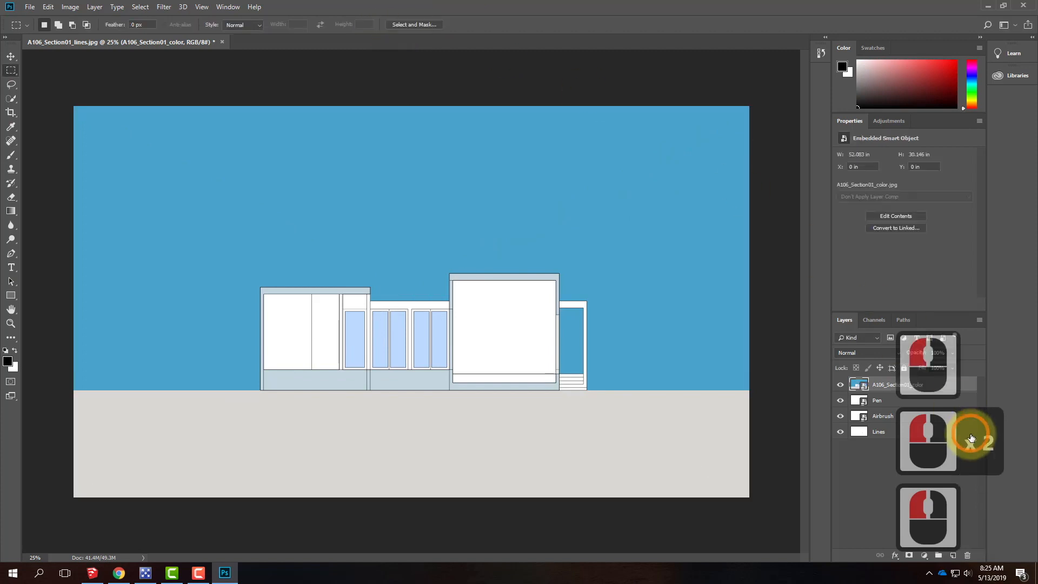
- Set the A106_Section01_color layer's blend mode to Multiply and rename the layer Color
click(871, 355)
click(871, 125)
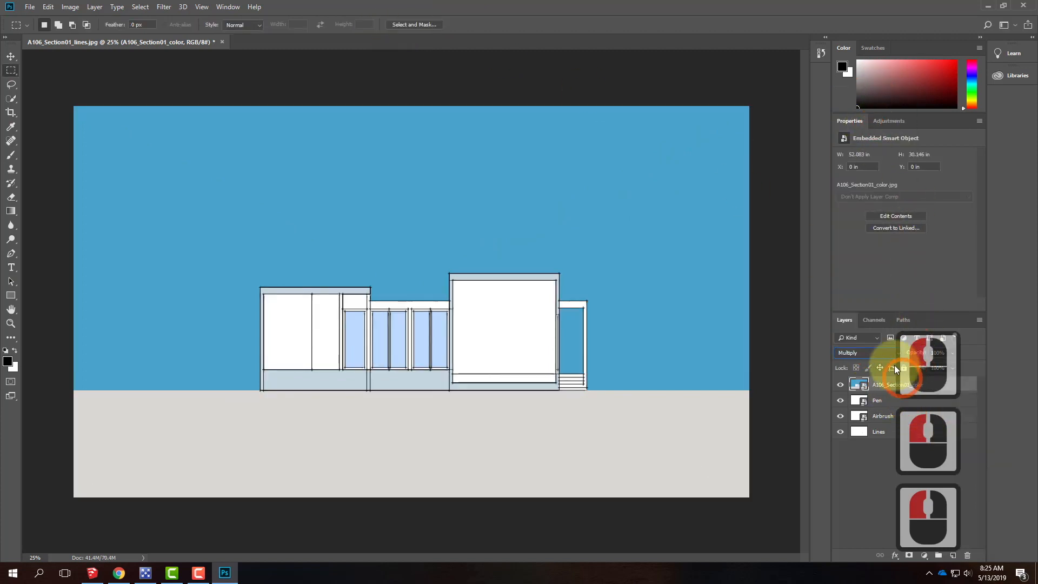
double_click(914, 384)
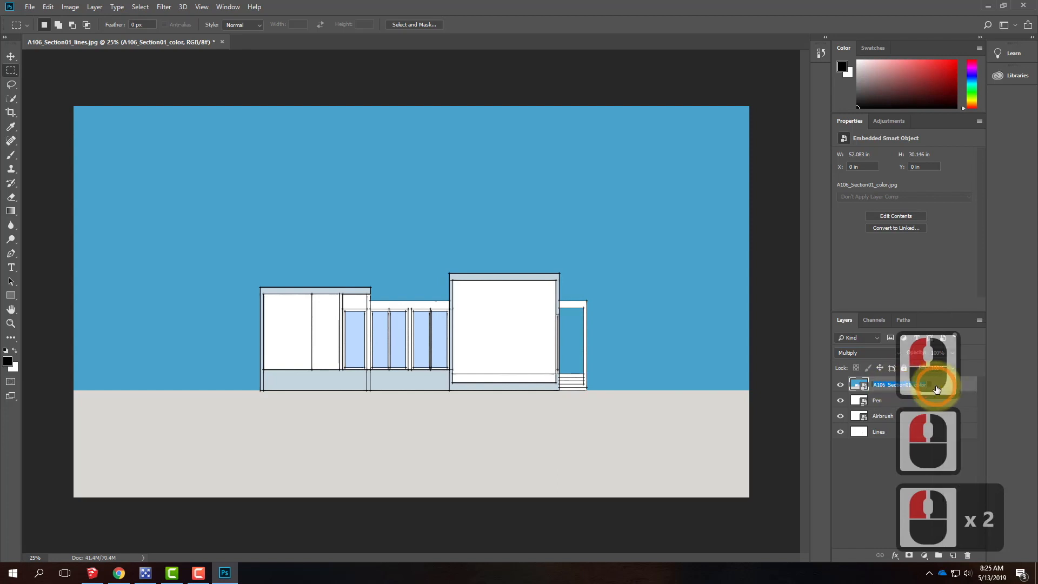
text(Colro)
key(BackSpace)
key(BackSpace)
text(or)
key(Return)
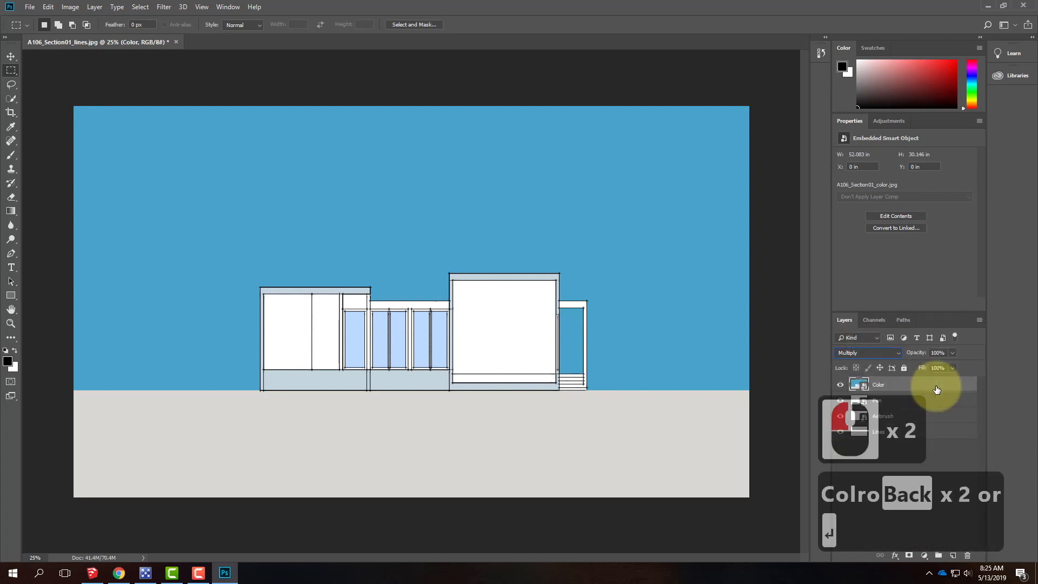
click(841, 385)
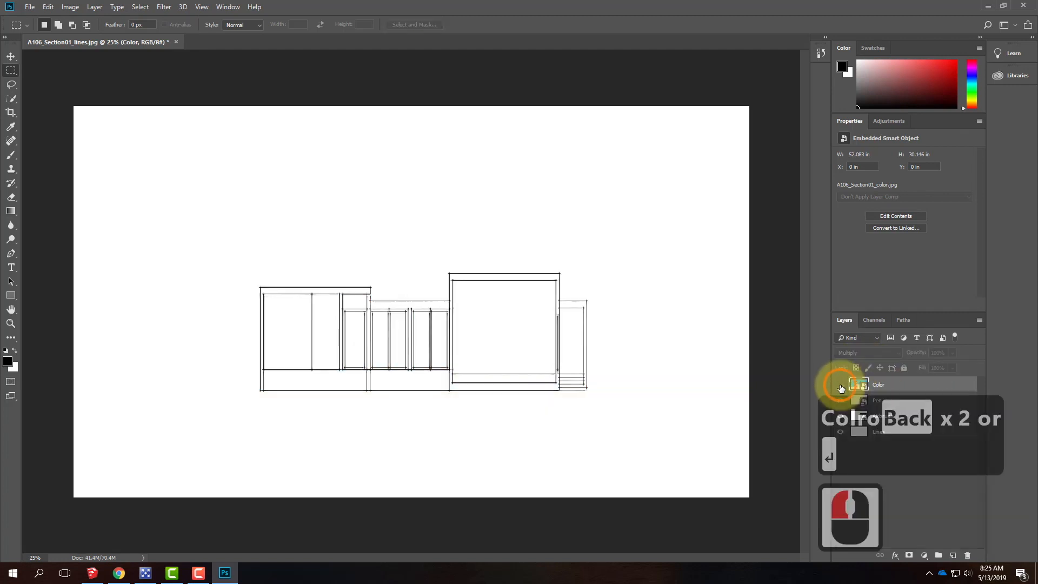
click(841, 386)
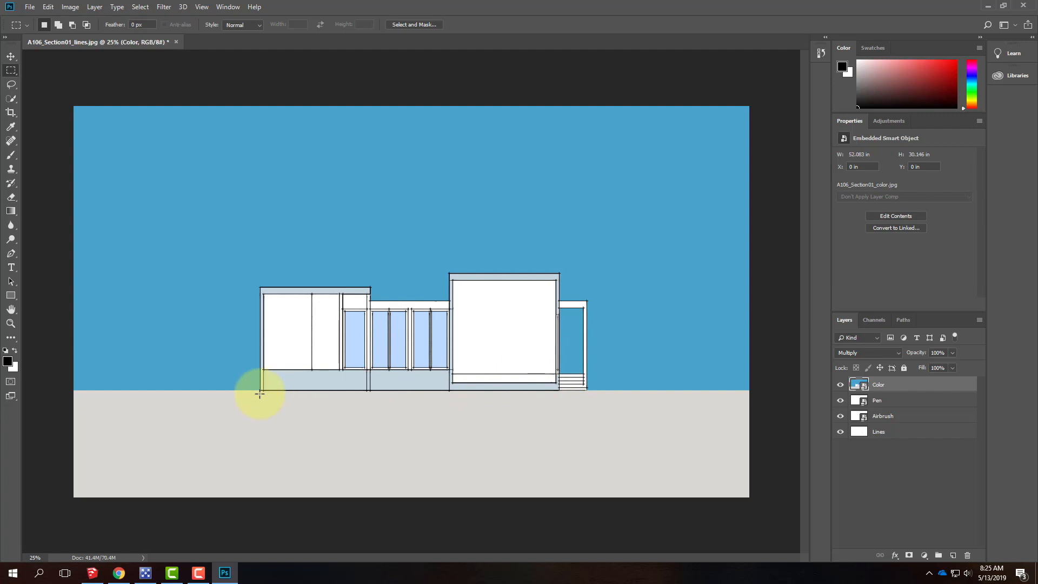
- Select the ground and the cut foundations, floors, walls and roofs of both building volumes on the Color layer with the Magic Wand
click(12, 99)
click(48, 108)
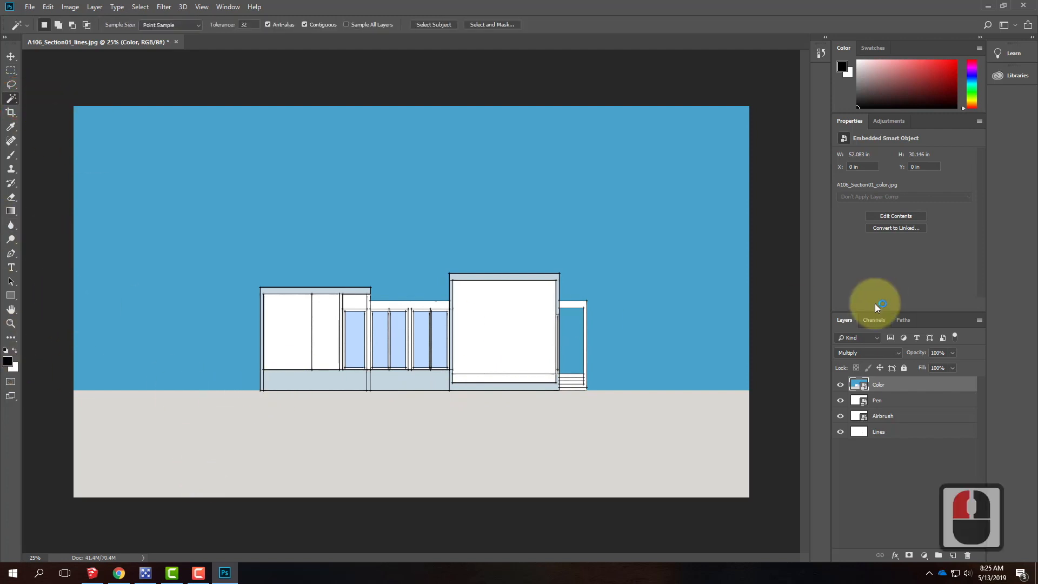
click(450, 440)
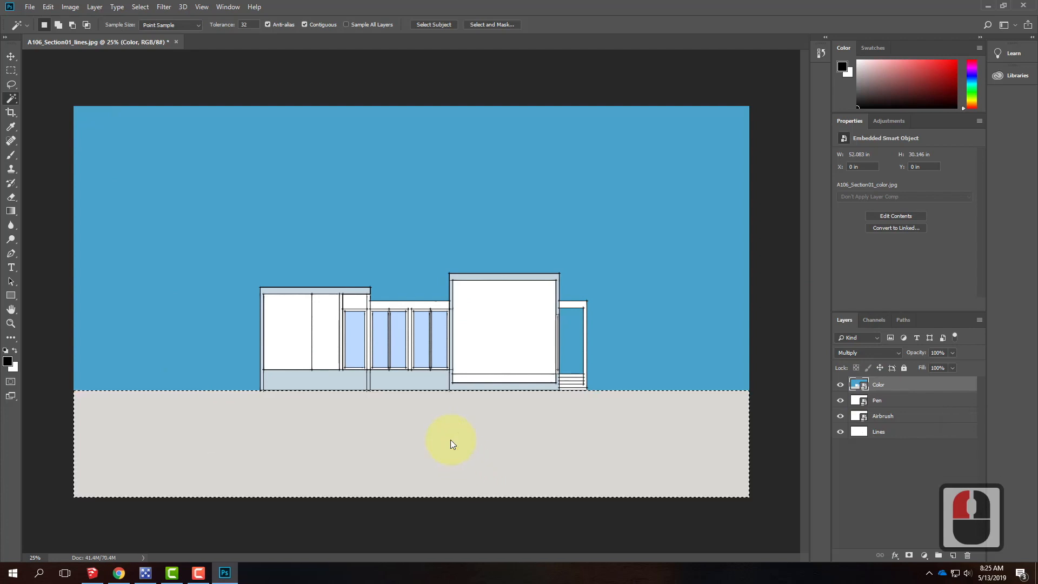
key(shift)
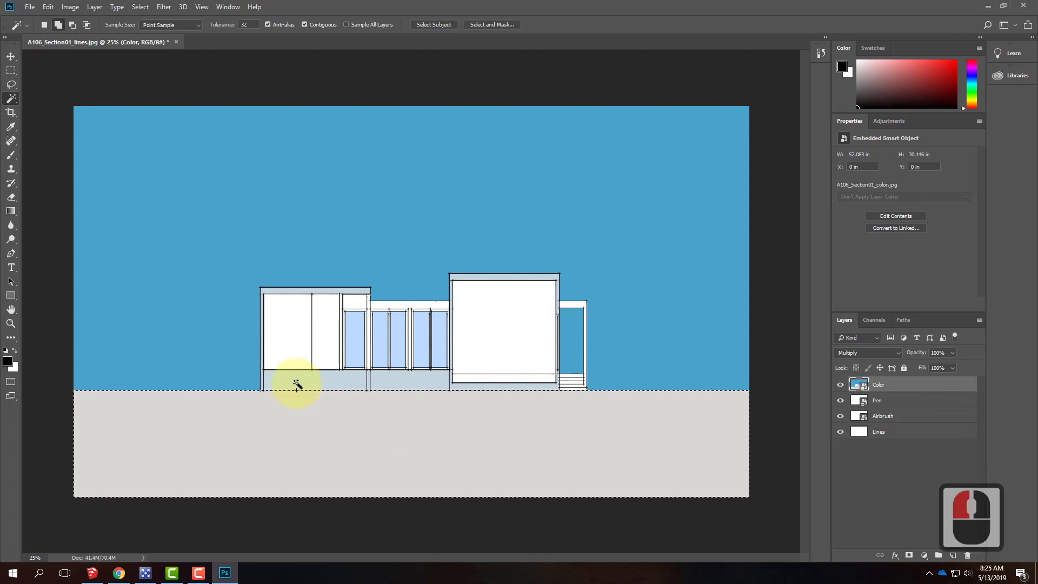
shift+click(298, 383)
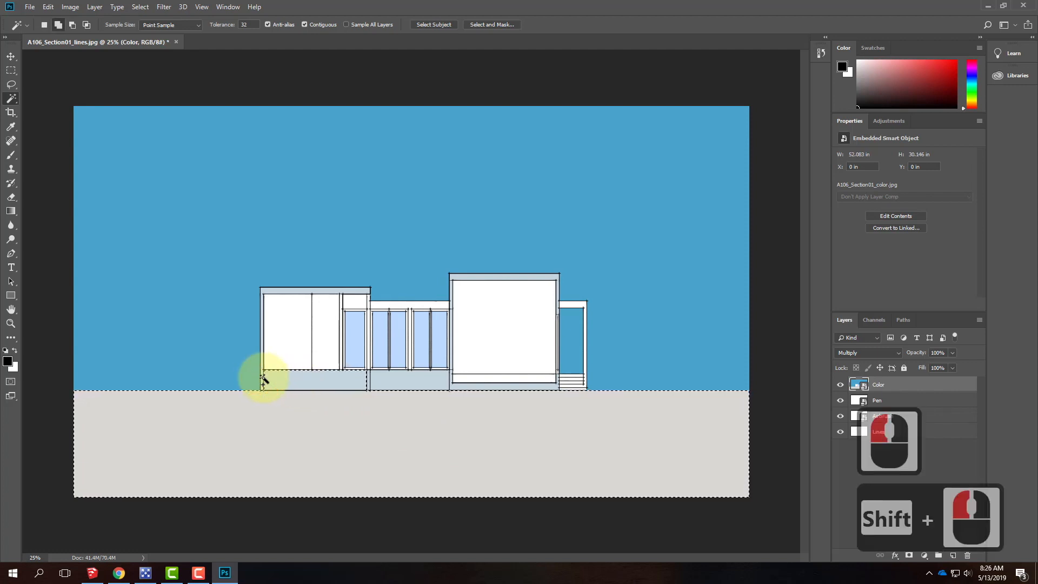
shift+click(264, 377)
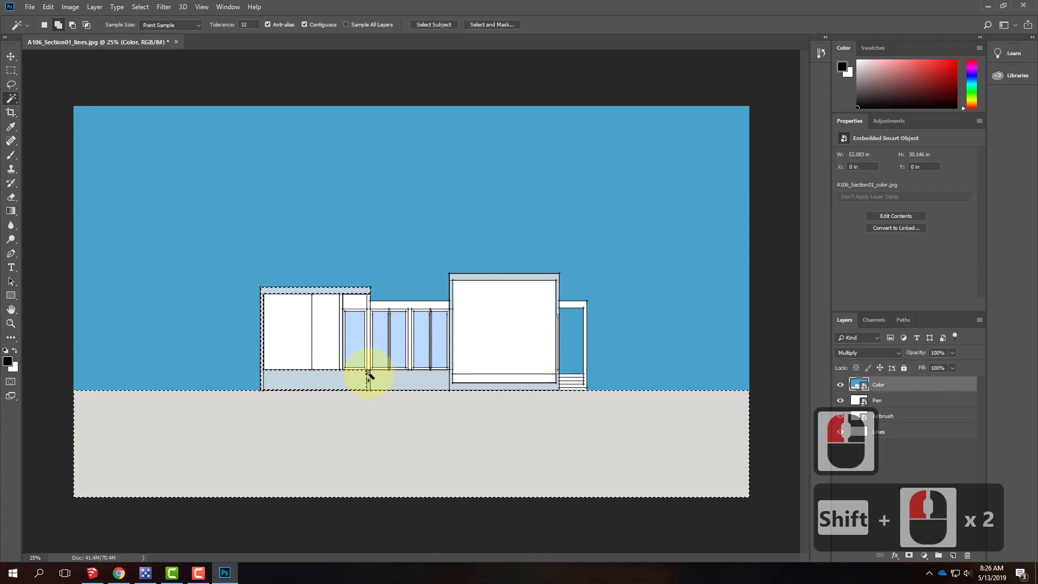
shift+click(446, 384)
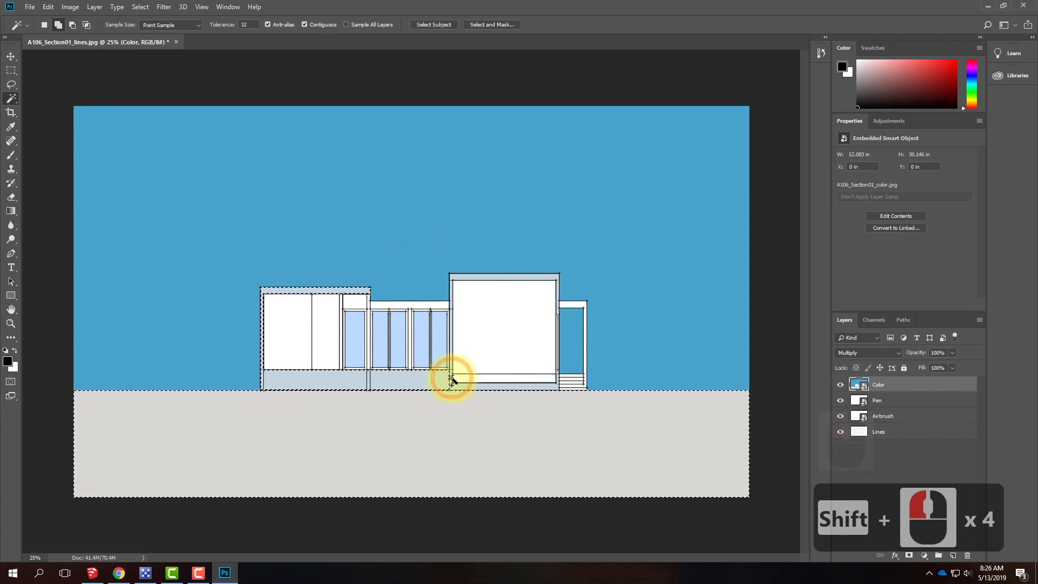
shift+click(479, 387)
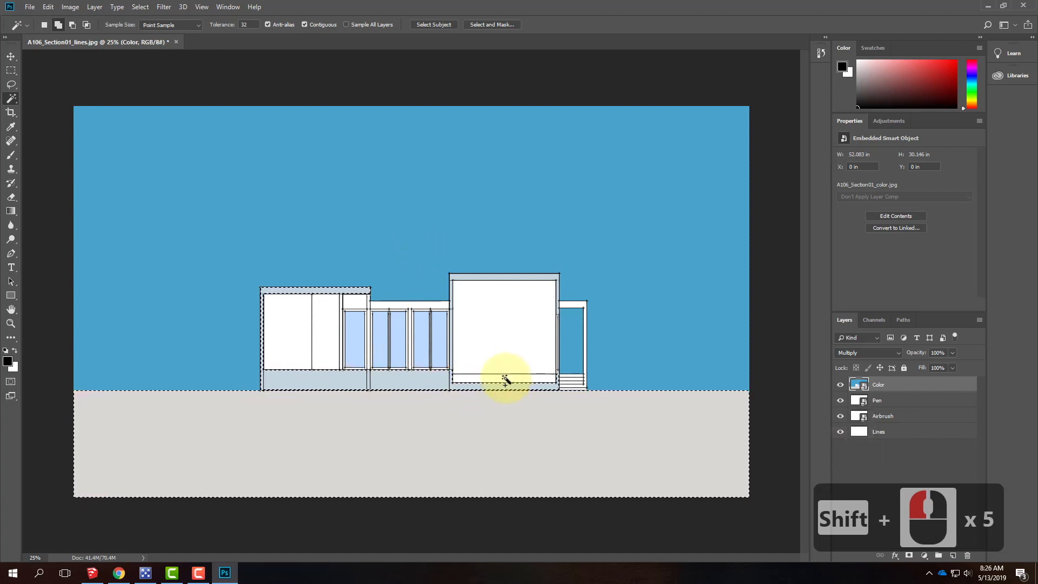
shift+click(547, 376)
shift+click(548, 277)
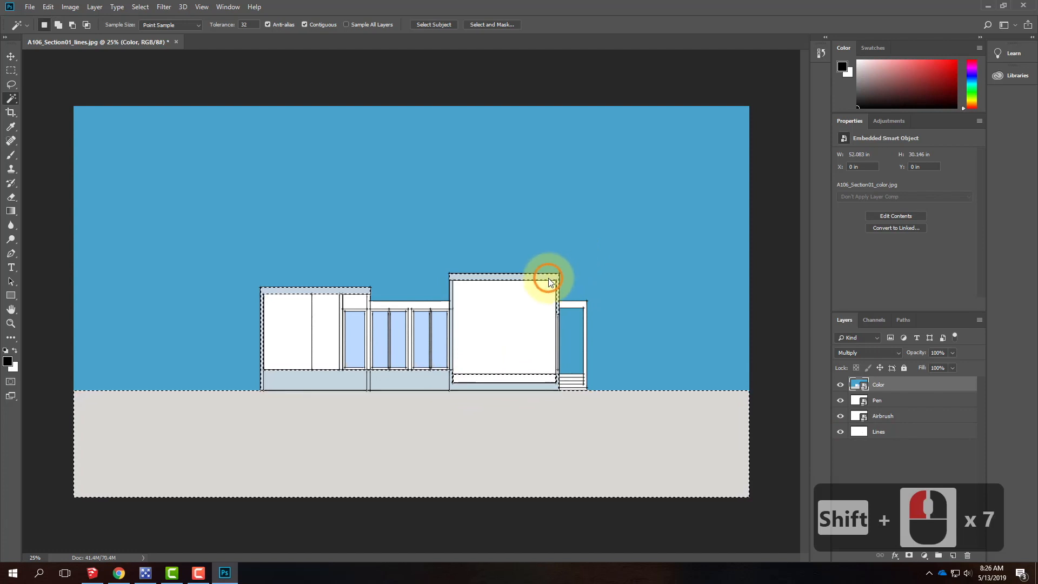
shift+click(454, 289)
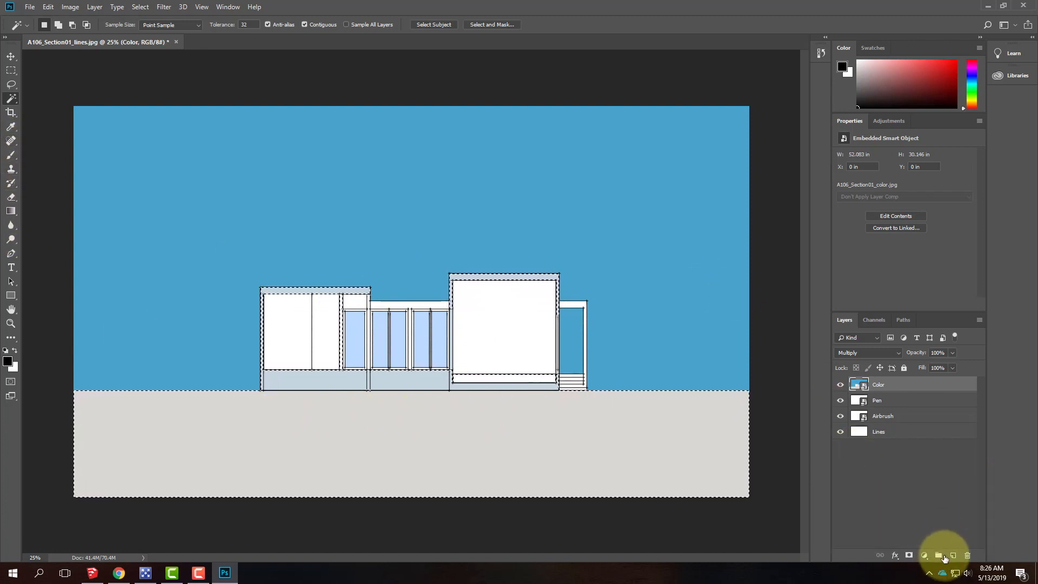
- Create a new layer above the Color layer and name it SectionFill
click(956, 555)
click(882, 386)
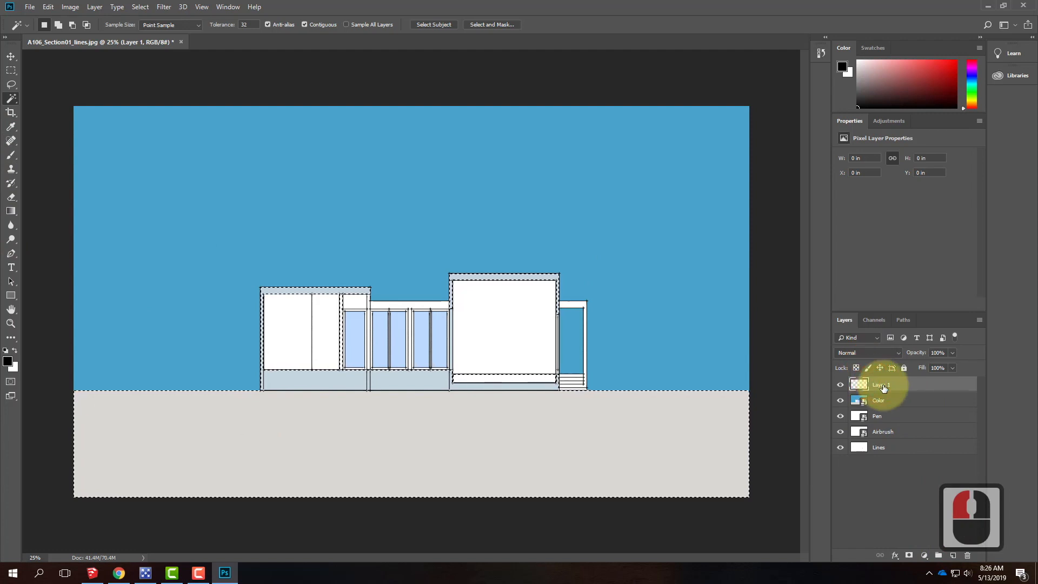
double_click(882, 385)
text(SectionFill)
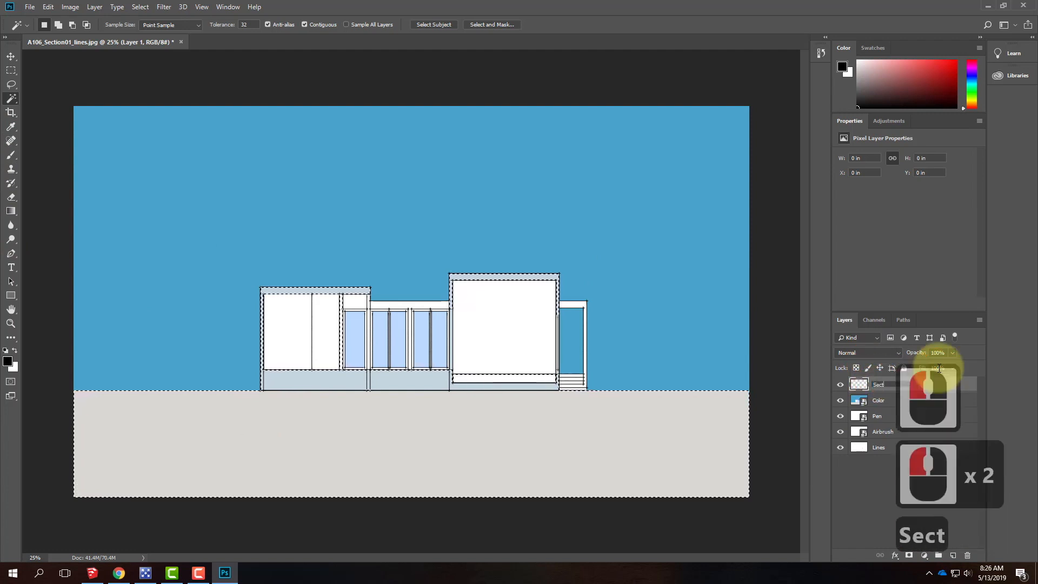
key(Return)
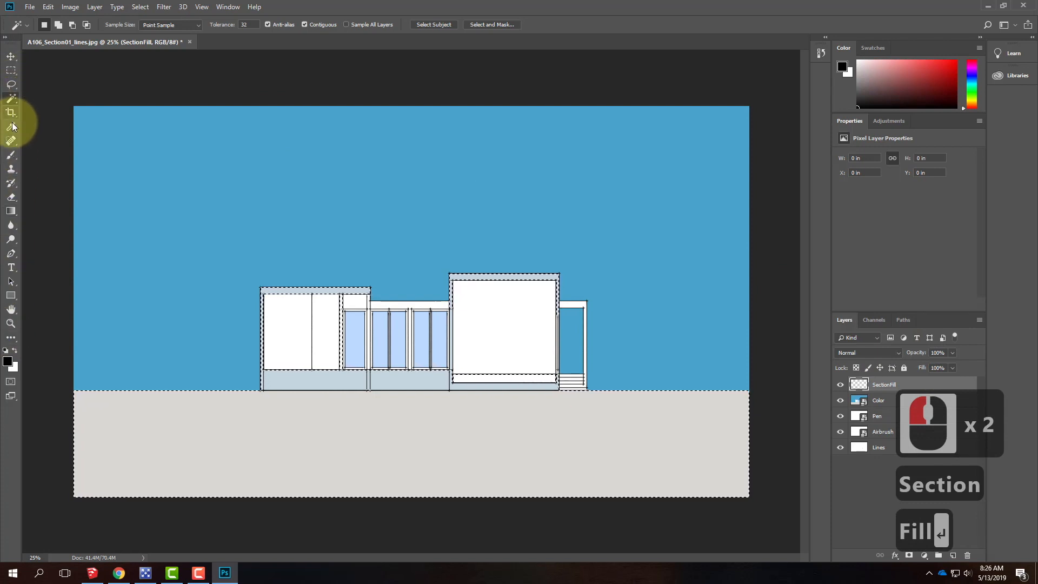
- Set up the Brush tool with a 400 px size and 100% hardness
click(11, 156)
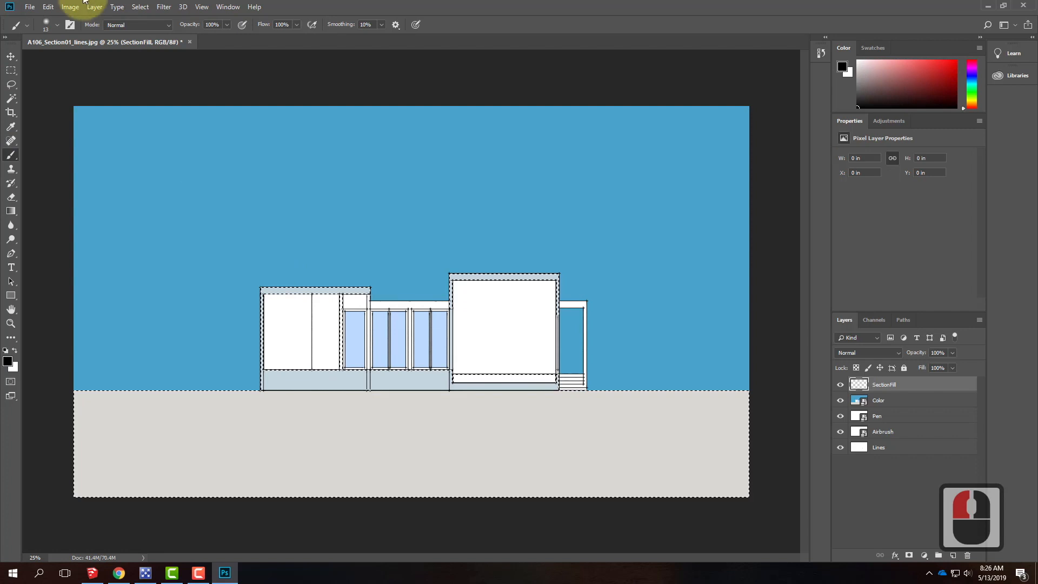
click(57, 25)
drag(62, 58, 91, 60)
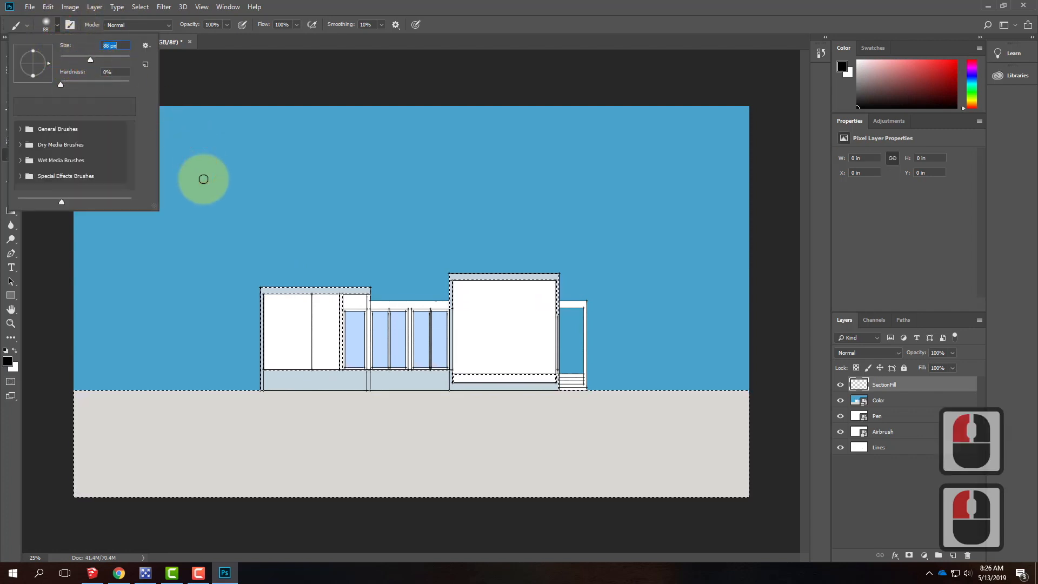
click(56, 25)
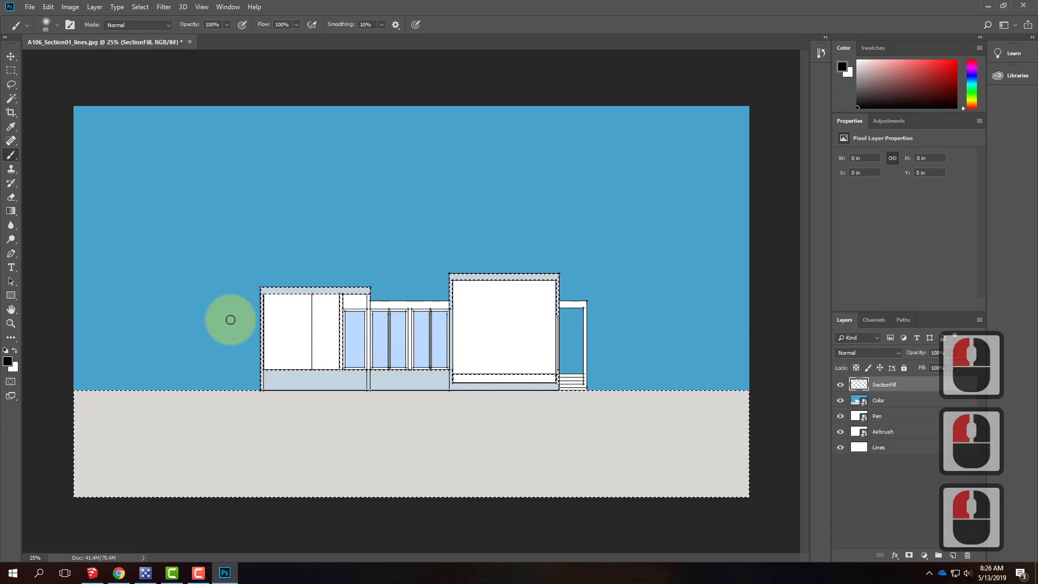
key(bracketright)
key(bracketright)
key(bracketright)
key(bracketright)
key(bracketright)
key(bracketright)
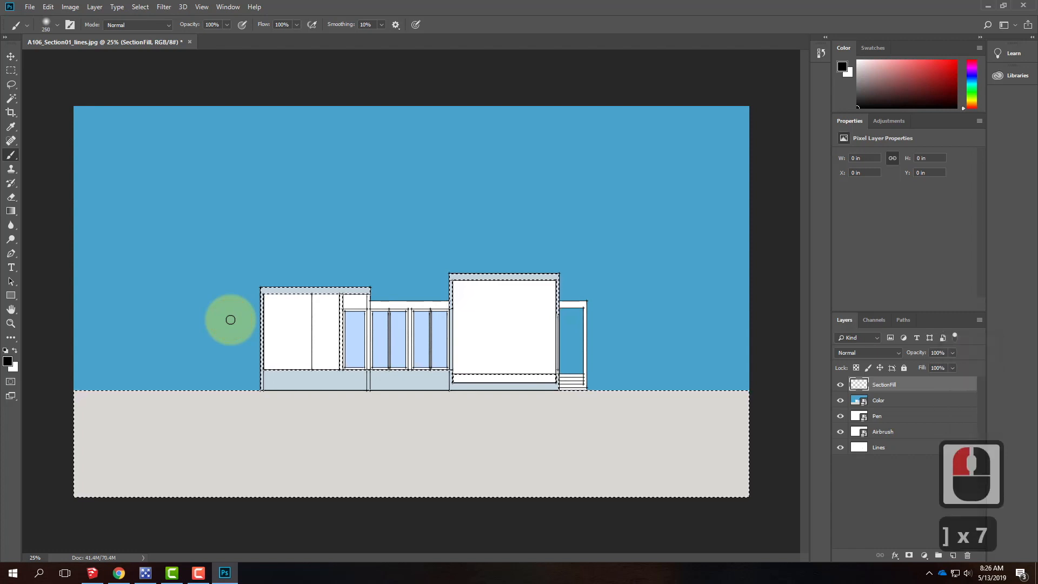
click(58, 25)
drag(60, 84, 177, 94)
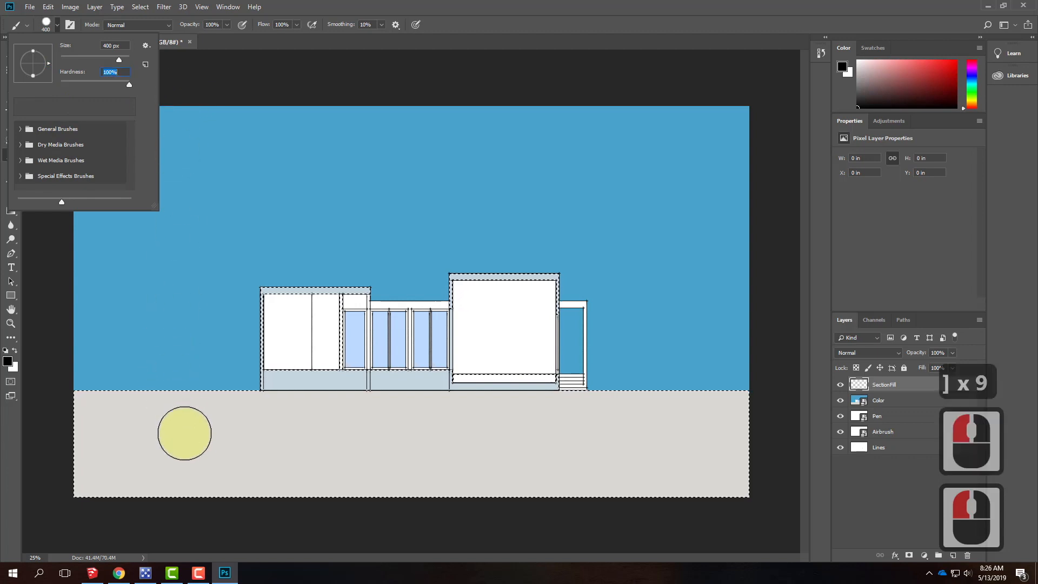
- Paint the selected ground and building section areas solid black on the SectionFill layer, and clear the selection
click(184, 433)
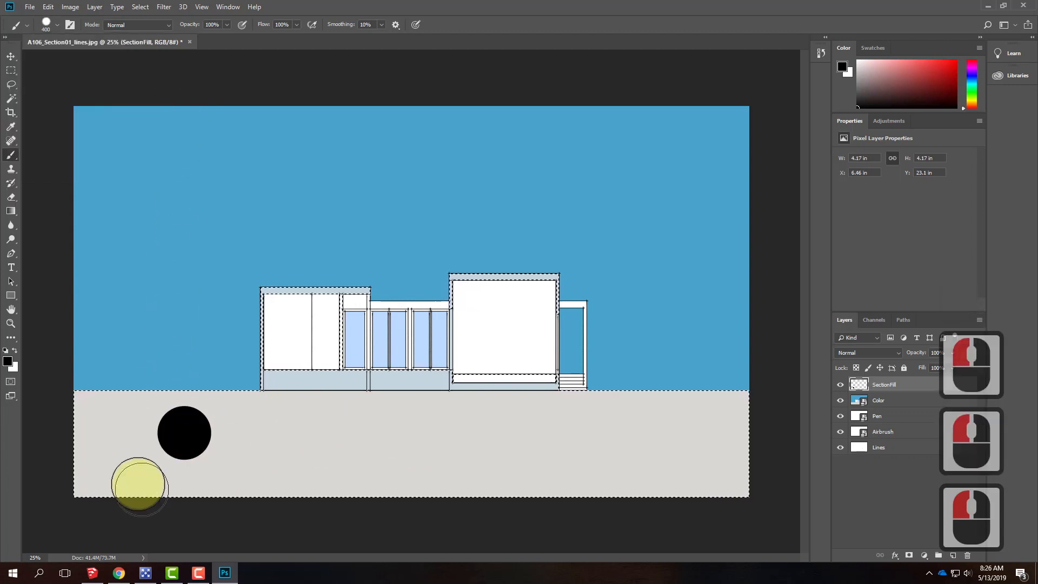
mouse_move(63, 418)
mouse_down()
mouse_move(28, 401)
mouse_move(76, 476)
mouse_move(303, 455)
mouse_move(99, 473)
mouse_up()
drag(232, 469, 562, 438)
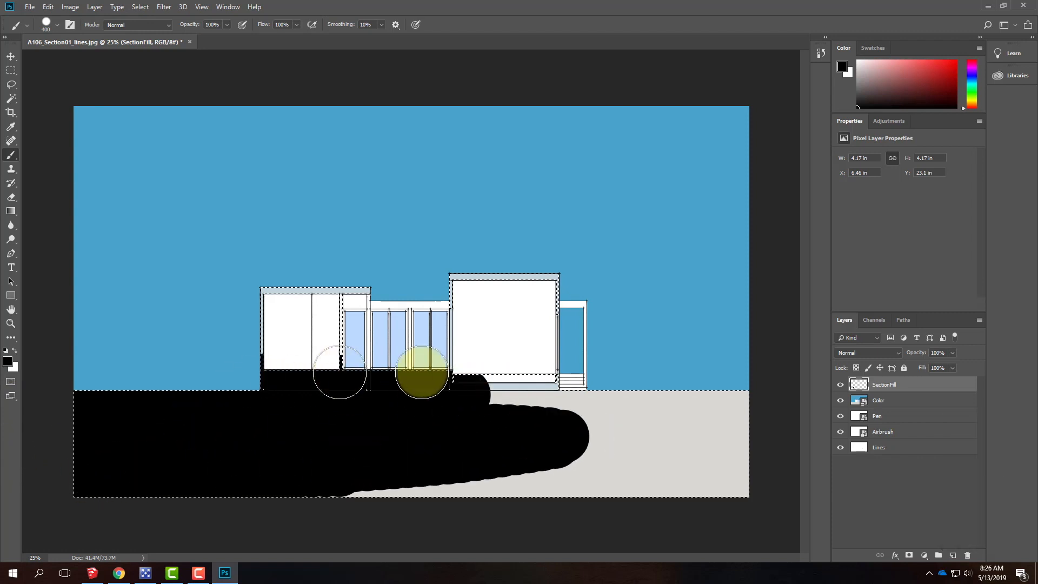
mouse_move(299, 347)
mouse_down()
mouse_move(324, 327)
mouse_move(234, 281)
mouse_move(496, 291)
mouse_move(227, 289)
mouse_up()
mouse_move(359, 464)
mouse_down()
mouse_move(470, 395)
mouse_move(540, 380)
mouse_move(608, 405)
mouse_up()
mouse_move(269, 496)
mouse_down()
mouse_move(348, 463)
mouse_move(684, 452)
mouse_move(595, 419)
mouse_move(758, 406)
mouse_move(529, 514)
mouse_move(591, 487)
mouse_move(591, 255)
mouse_move(537, 373)
mouse_move(501, 287)
mouse_up()
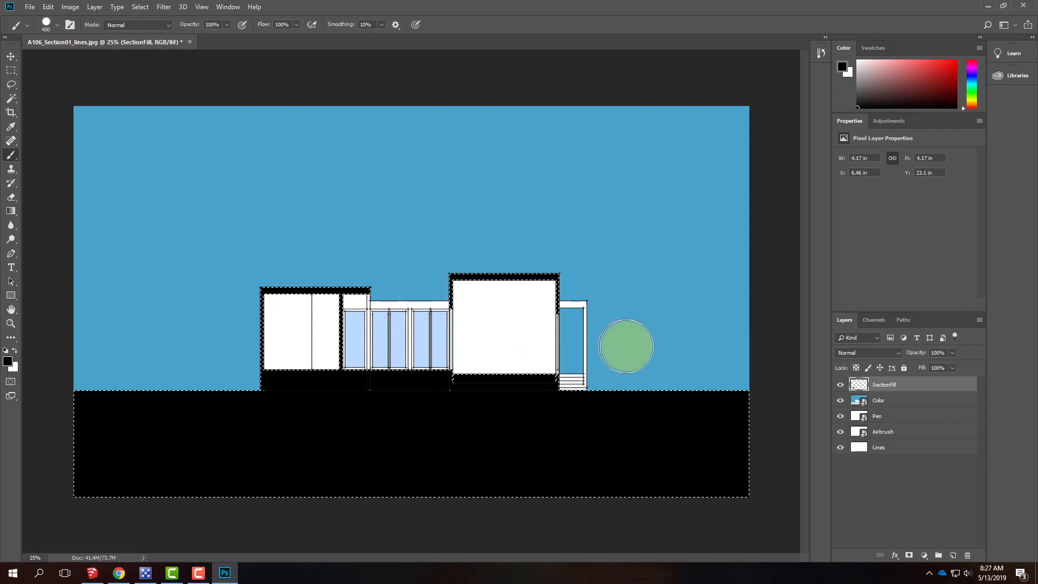
mouse_move(306, 380)
mouse_down()
mouse_move(304, 278)
mouse_move(241, 302)
mouse_move(287, 409)
mouse_move(270, 400)
mouse_up()
click(11, 70)
click(127, 65)
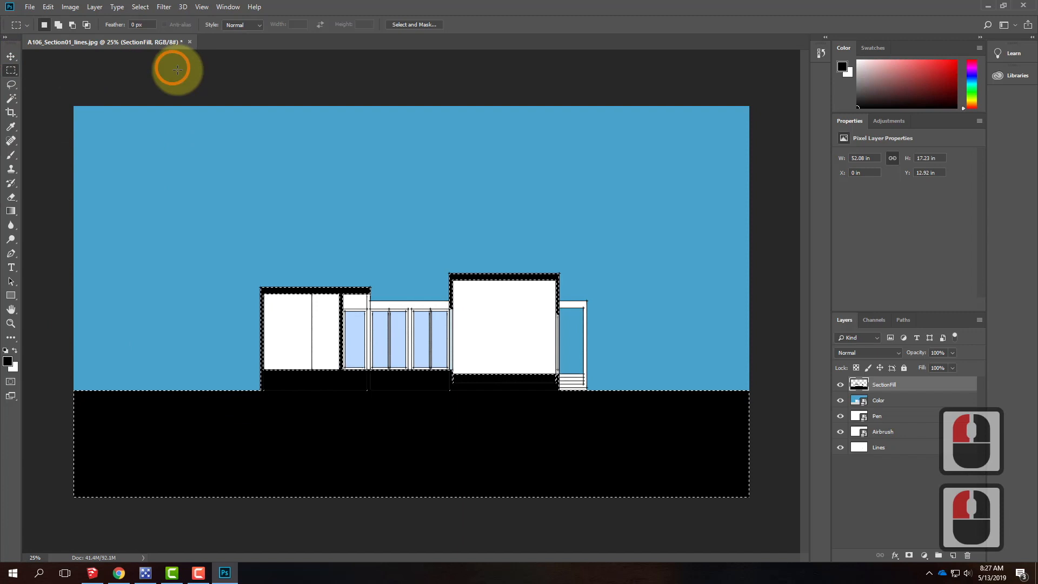
click(648, 342)
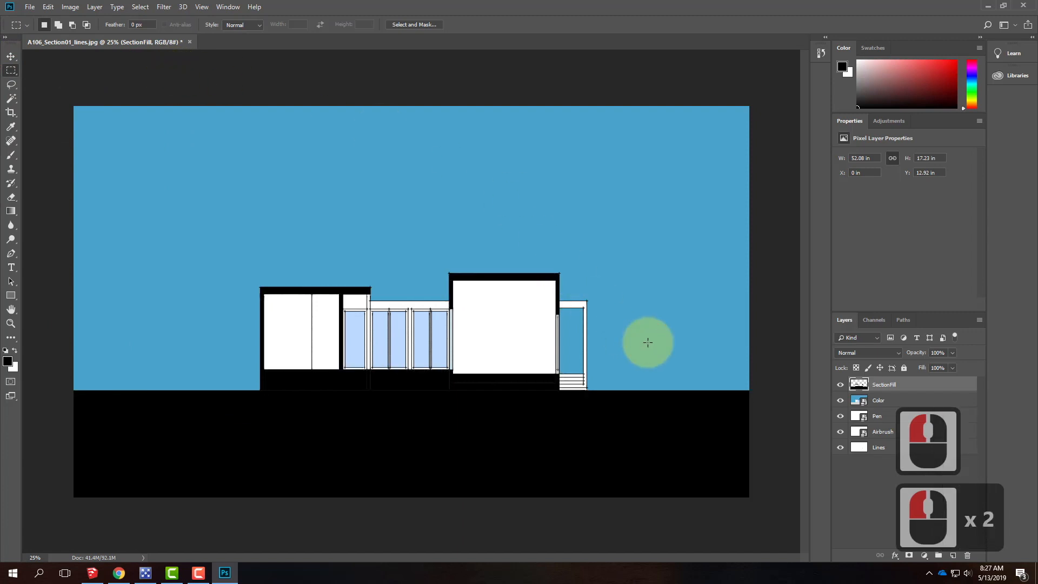
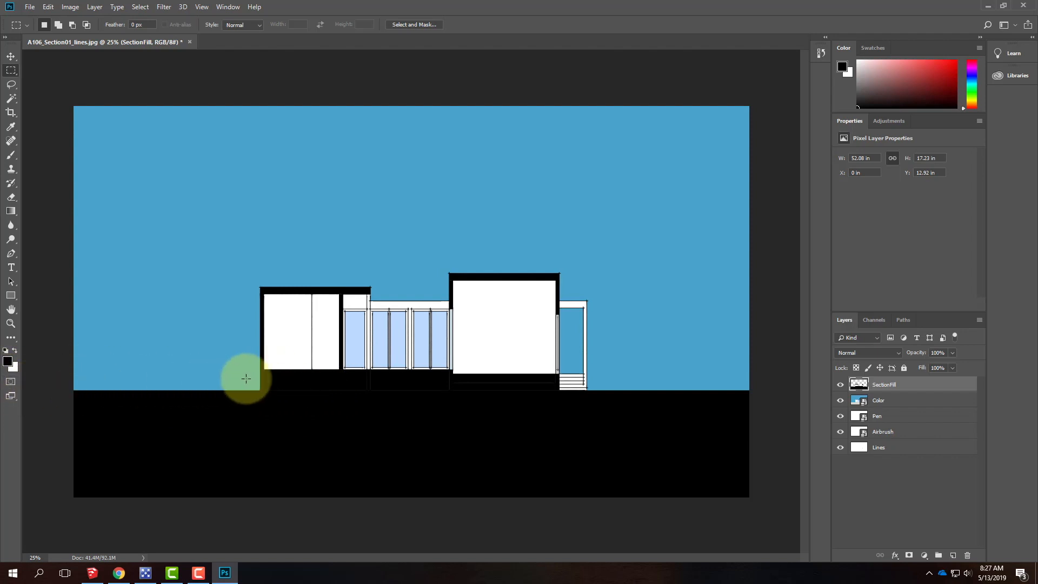
- Lasso uneven strips along the ground line on both sides of the house, combined into one selection
click(12, 89)
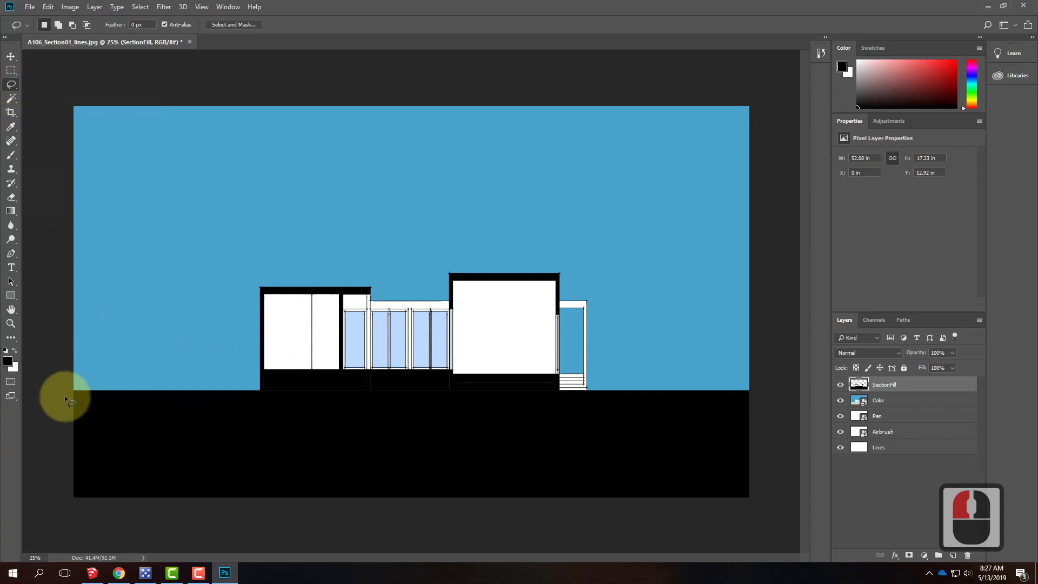
drag(80, 391, 251, 391)
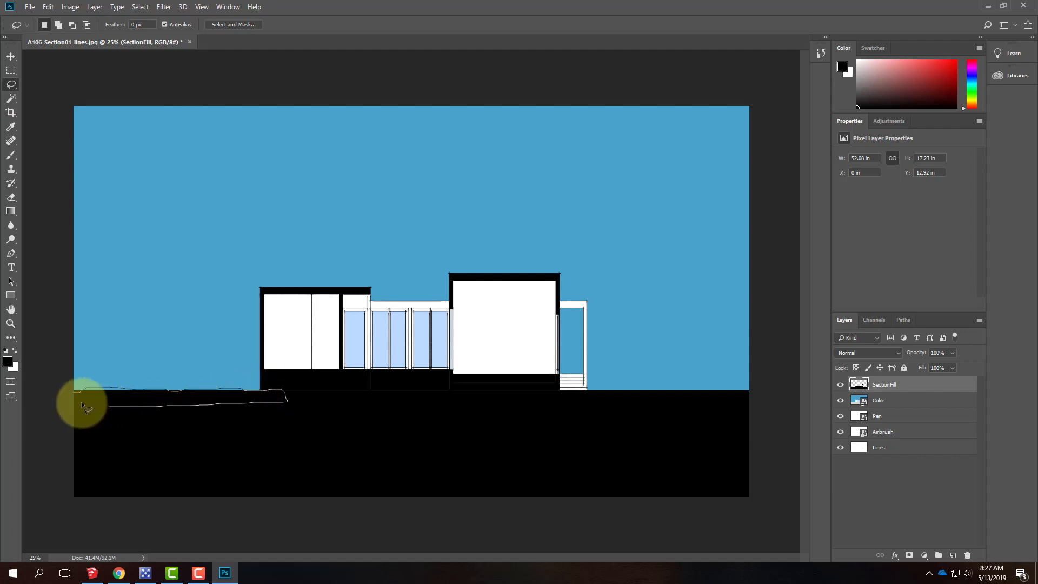
drag(75, 390, 119, 398)
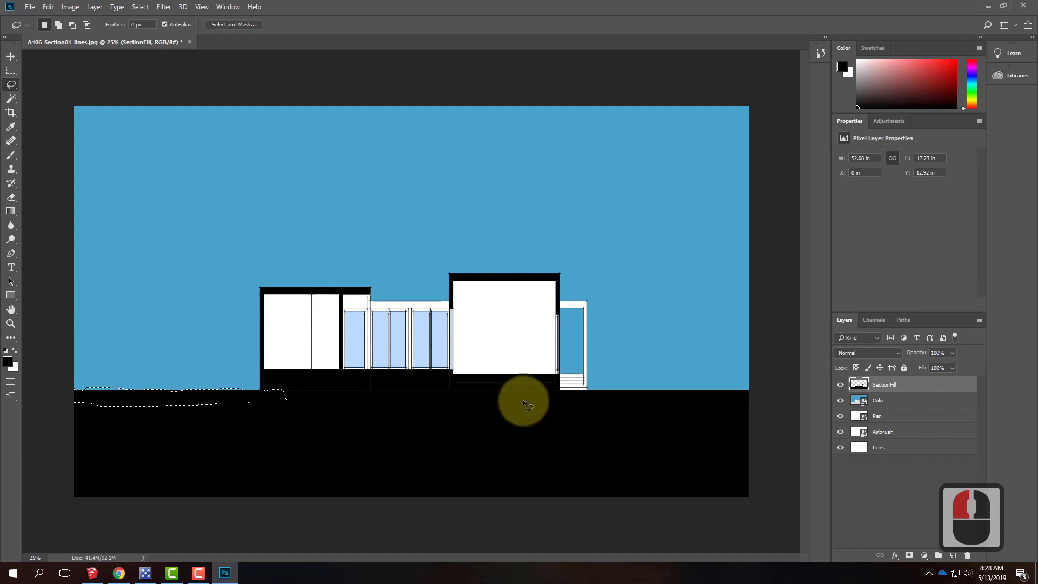
key(shift)
drag(579, 391, 627, 387)
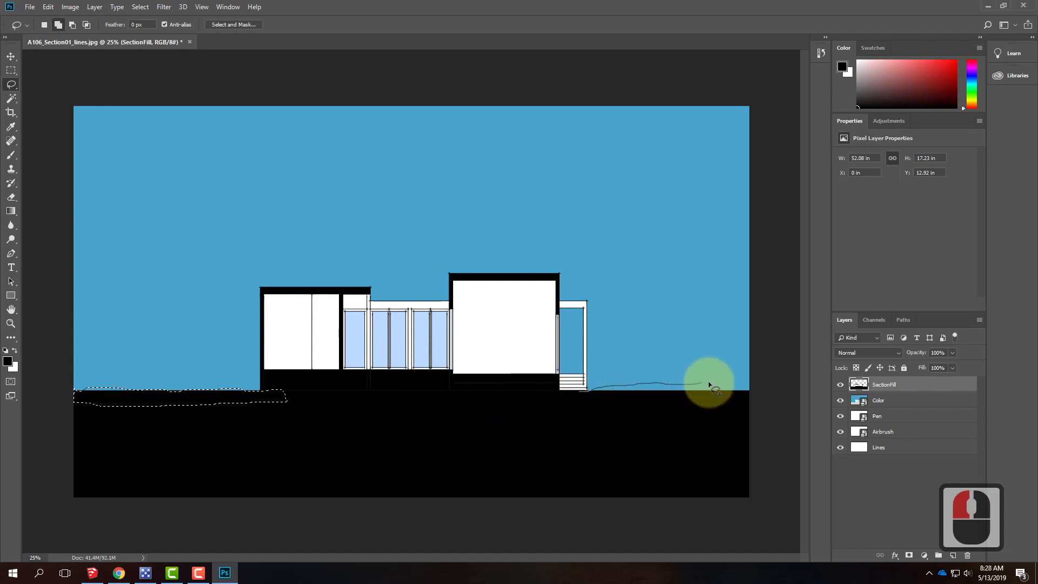
mouse_move(758, 395)
mouse_down()
mouse_move(571, 399)
mouse_move(587, 391)
mouse_up()
shift+click(681, 409)
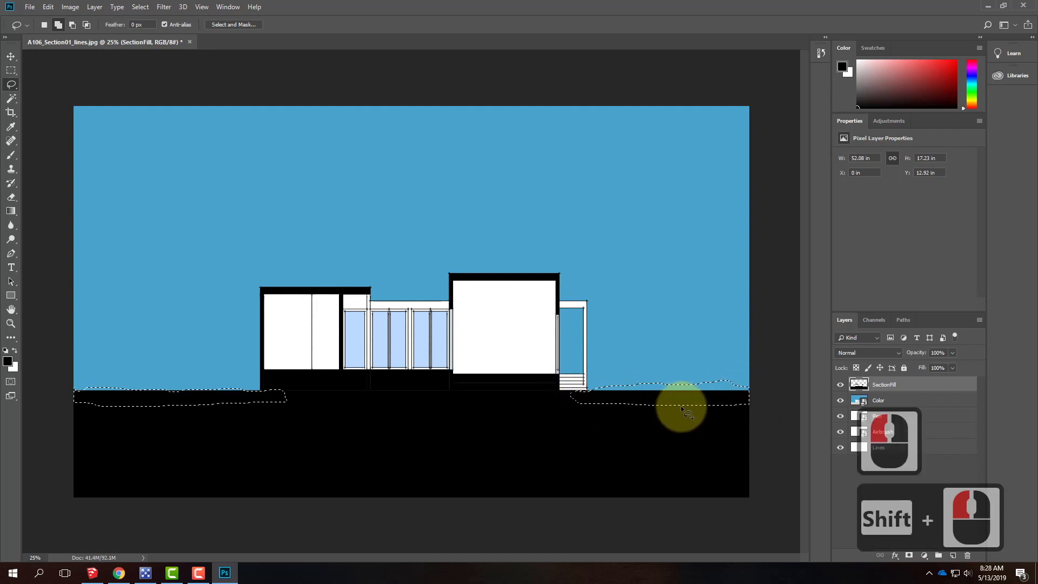
- Brush black into the two selected ground strips on the SectionFill layer to form irregular terrain
click(13, 158)
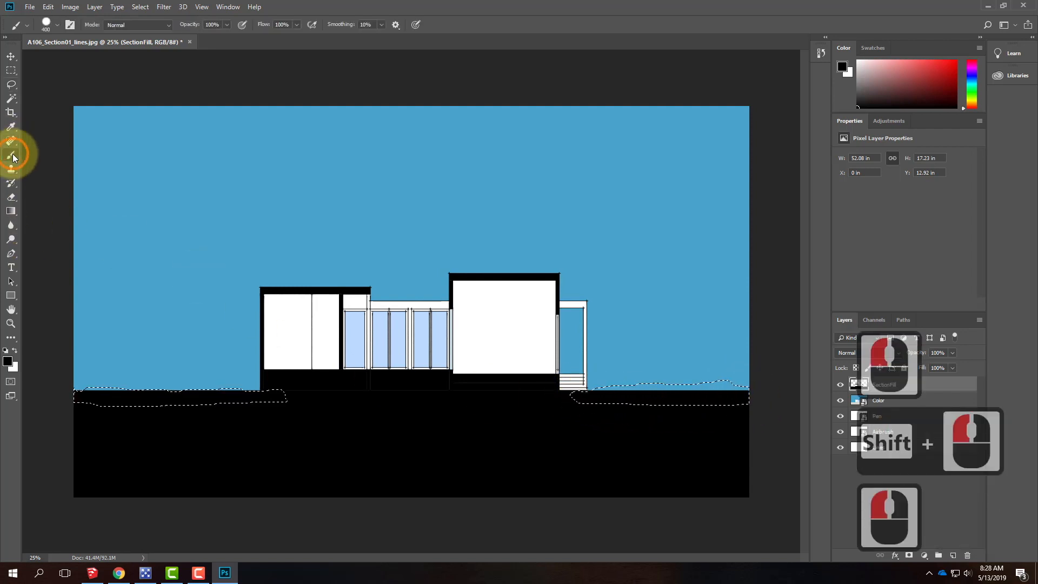
drag(287, 415, 35, 404)
mouse_move(577, 411)
mouse_down()
mouse_move(704, 392)
mouse_move(764, 417)
mouse_up()
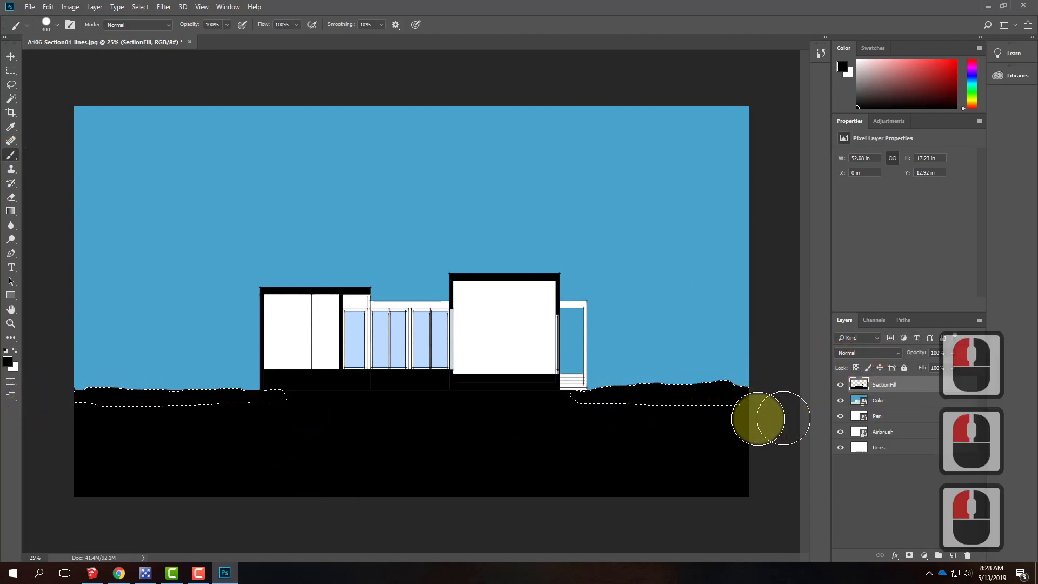
- Clear the selection around the two painted ground strips
click(11, 71)
click(279, 190)
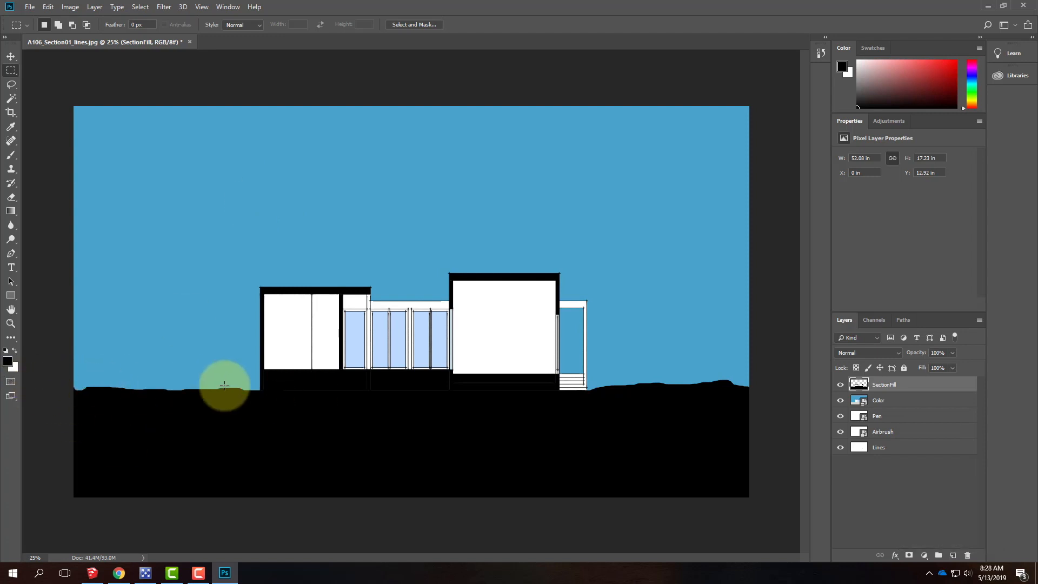
- Activate the Clone Stamp tool and restore the Legacy Brushes set to its brush presets
double_click(73, 379)
key(ctrl+equal)
key(ctrl+equal)
key(ctrl+equal)
drag(156, 357, 399, 210)
drag(375, 149, 7, 452)
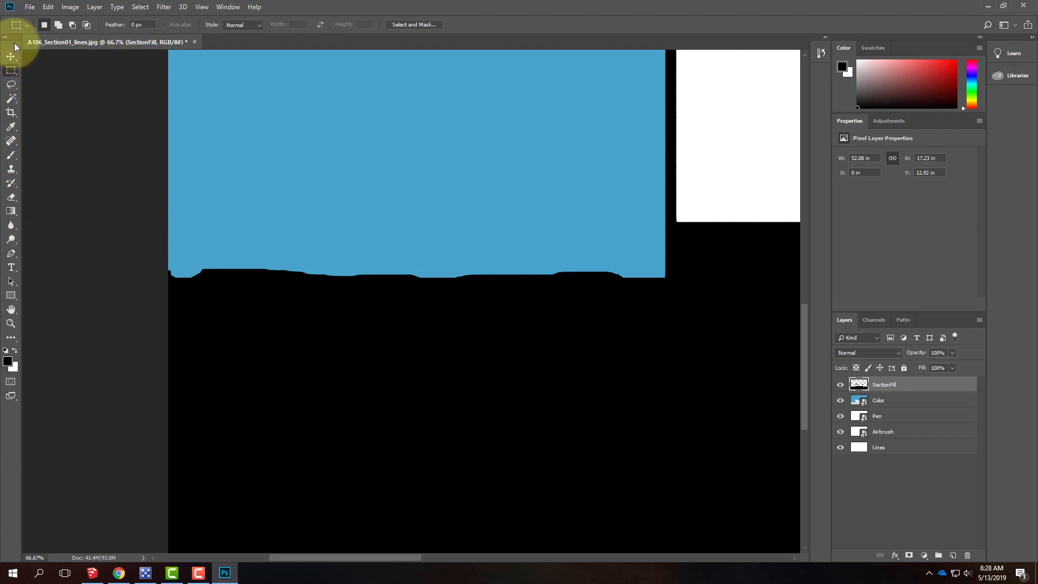
click(11, 171)
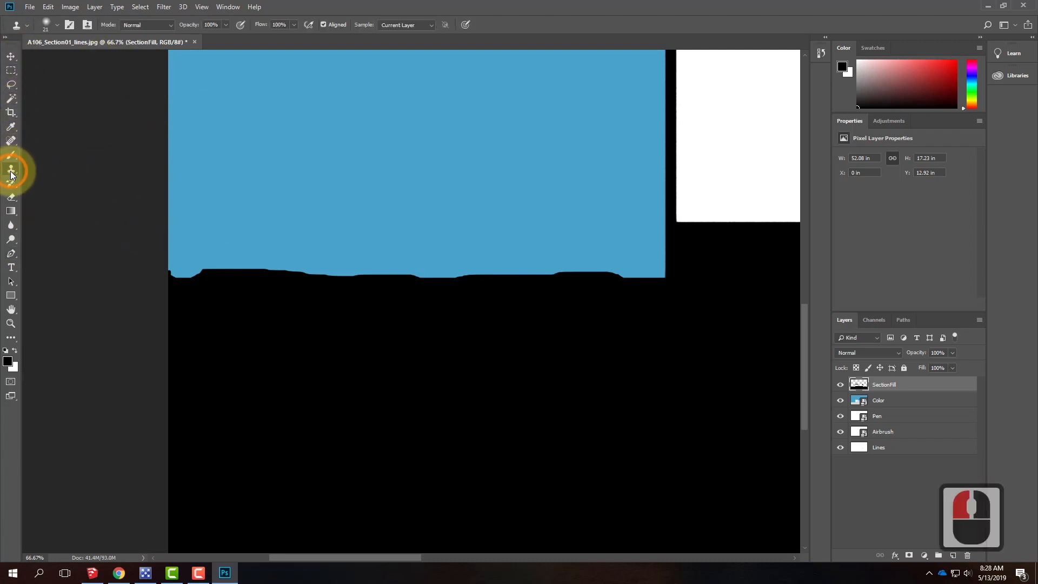
click(56, 24)
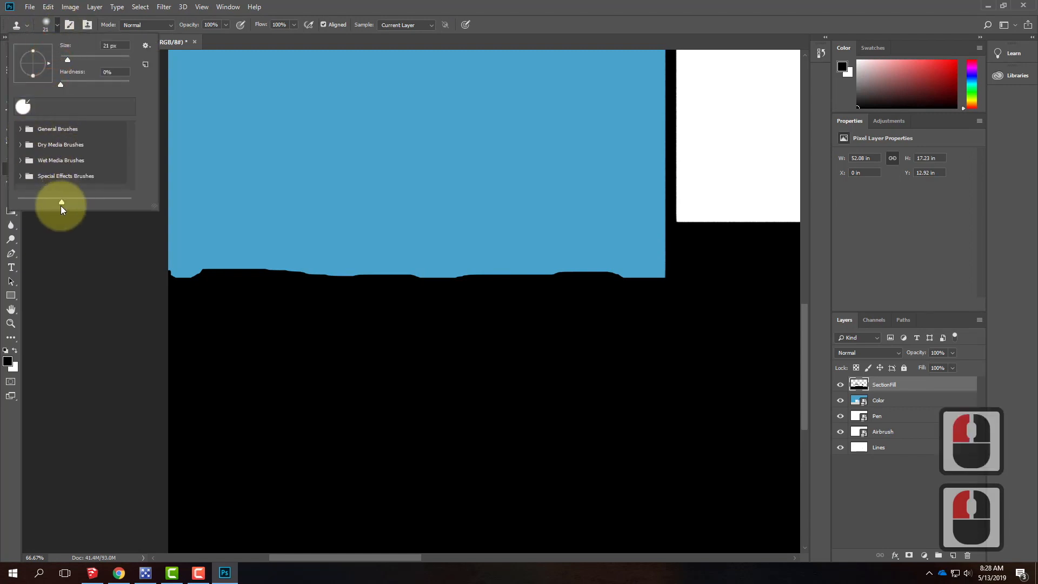
click(146, 46)
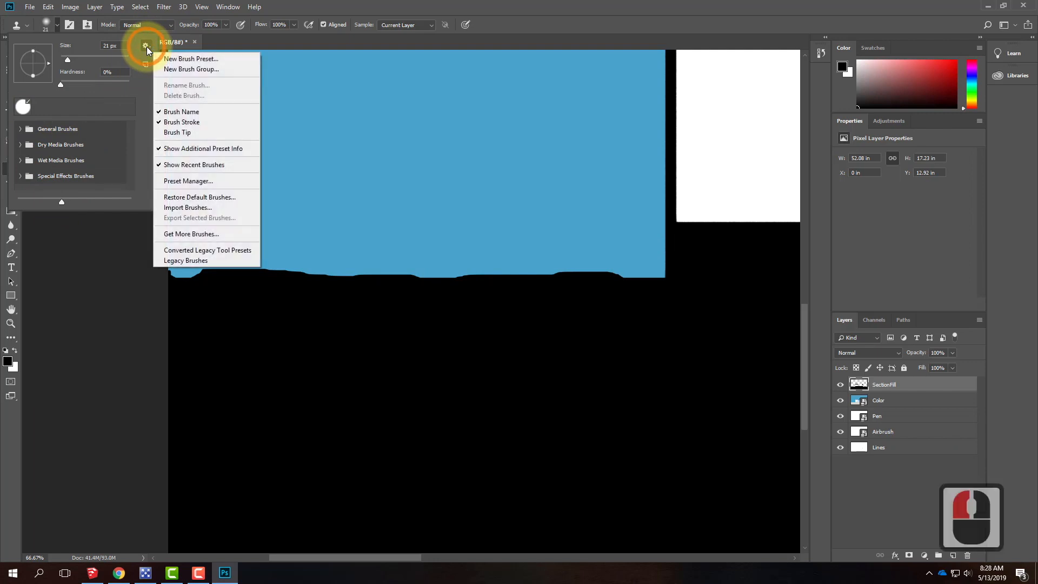
click(212, 261)
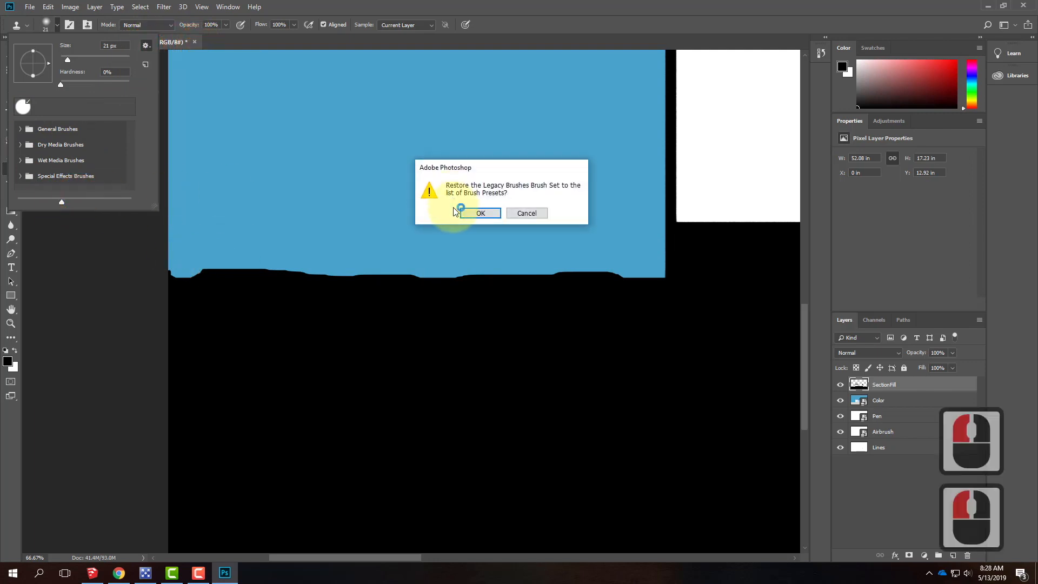
click(481, 214)
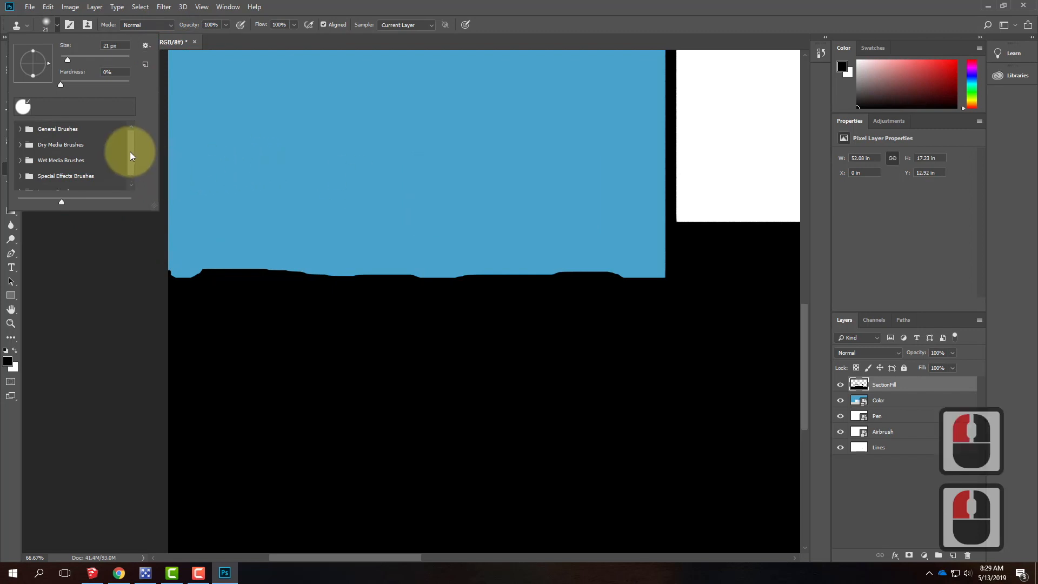
- Choose the Grass brush at 134 px from the Legacy Brushes for the Clone Stamp tool
drag(130, 151, 133, 179)
click(26, 186)
click(22, 183)
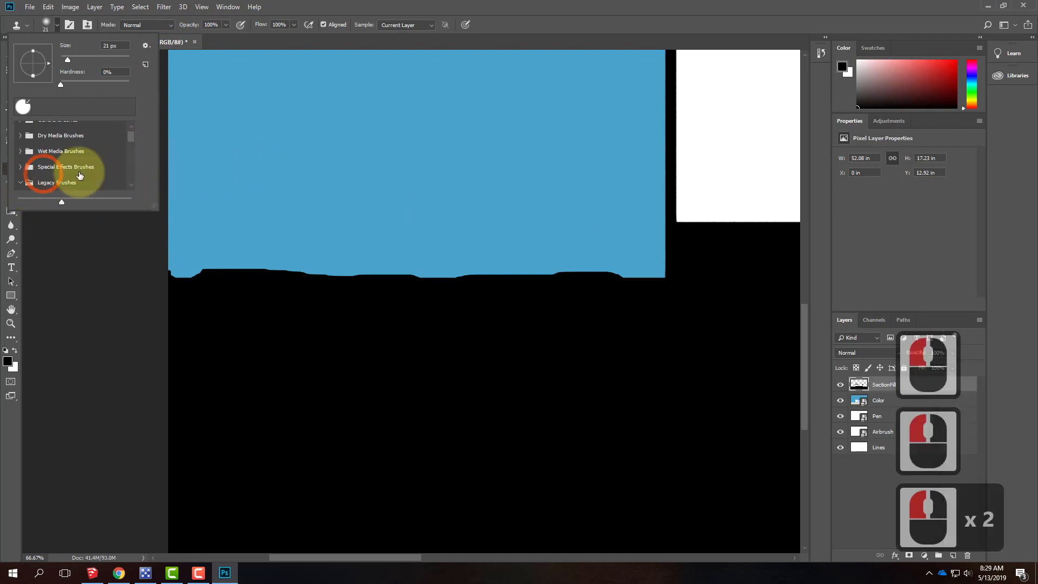
drag(132, 144, 132, 152)
click(68, 143)
click(33, 143)
drag(134, 139, 135, 167)
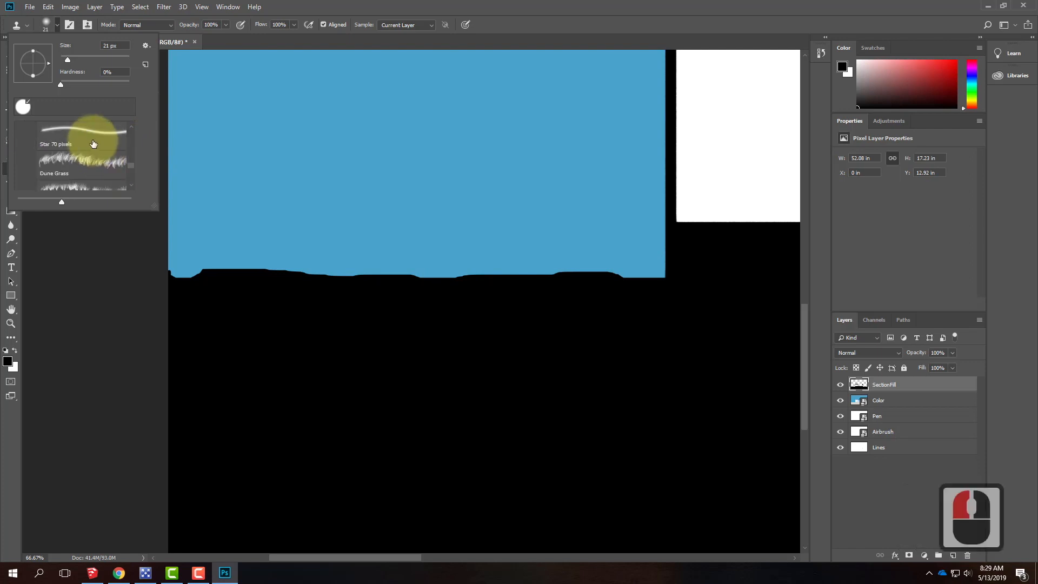
click(97, 186)
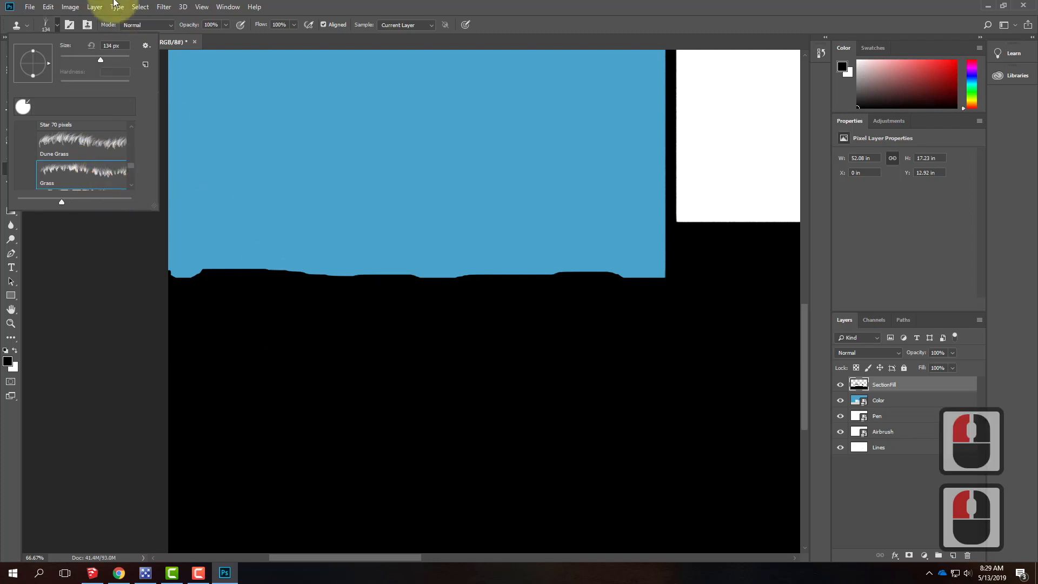
click(60, 23)
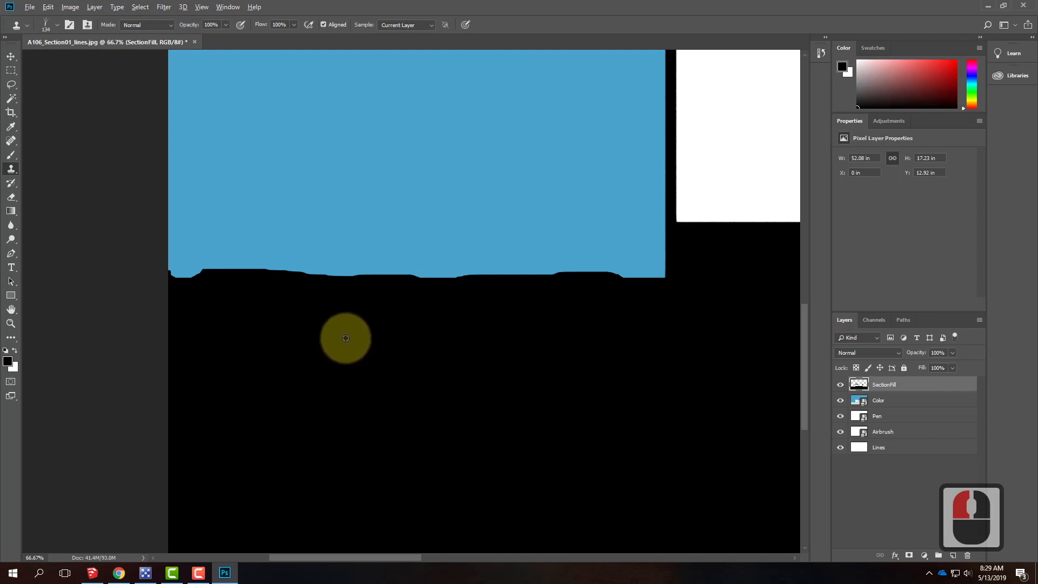
- Sample the black ground fill and clone-stamp grass blades along the terrain line on both sides of the house
alt+click(344, 309)
mouse_move(344, 278)
mouse_down()
mouse_move(367, 277)
mouse_move(228, 270)
mouse_move(163, 281)
mouse_move(276, 278)
mouse_move(206, 277)
mouse_move(243, 263)
mouse_move(185, 284)
mouse_move(279, 263)
mouse_move(342, 277)
mouse_move(668, 282)
mouse_move(361, 281)
mouse_move(271, 266)
mouse_up()
drag(677, 320, 43, 314)
mouse_move(757, 319)
mouse_down()
mouse_move(6, 319)
mouse_move(83, 333)
mouse_up()
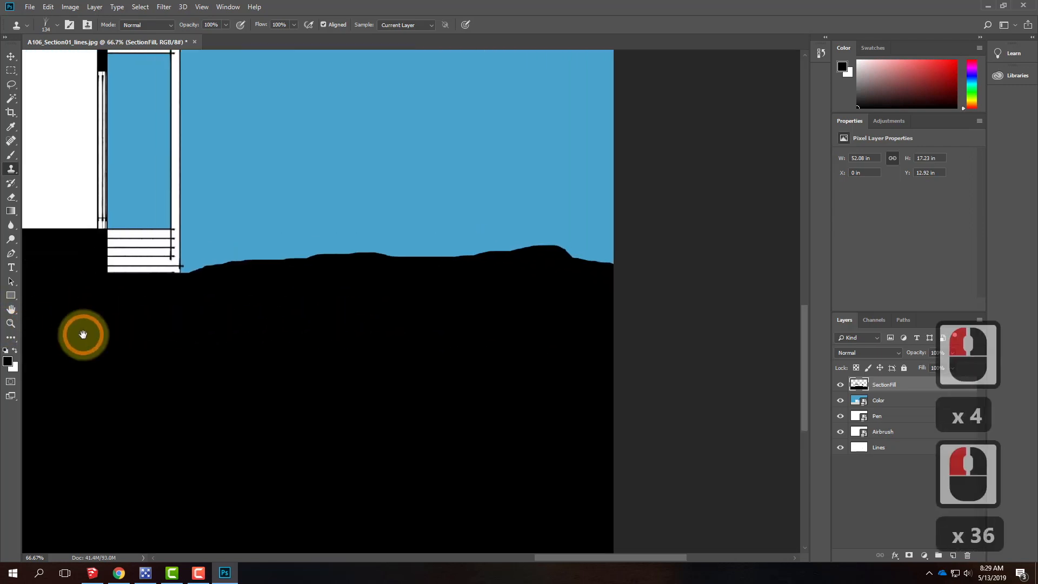
mouse_move(226, 281)
mouse_down()
mouse_move(184, 279)
mouse_move(272, 260)
mouse_move(465, 264)
mouse_move(435, 265)
mouse_move(535, 260)
mouse_move(542, 252)
mouse_move(517, 256)
mouse_move(553, 248)
mouse_move(624, 268)
mouse_move(531, 252)
mouse_move(411, 259)
mouse_up()
click(394, 348)
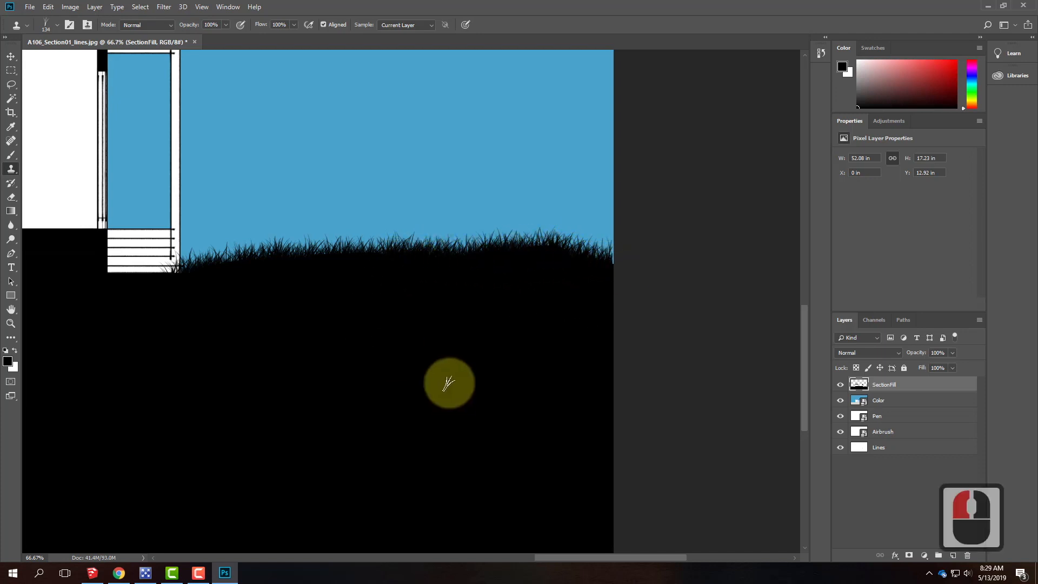
key(ctrl+0)
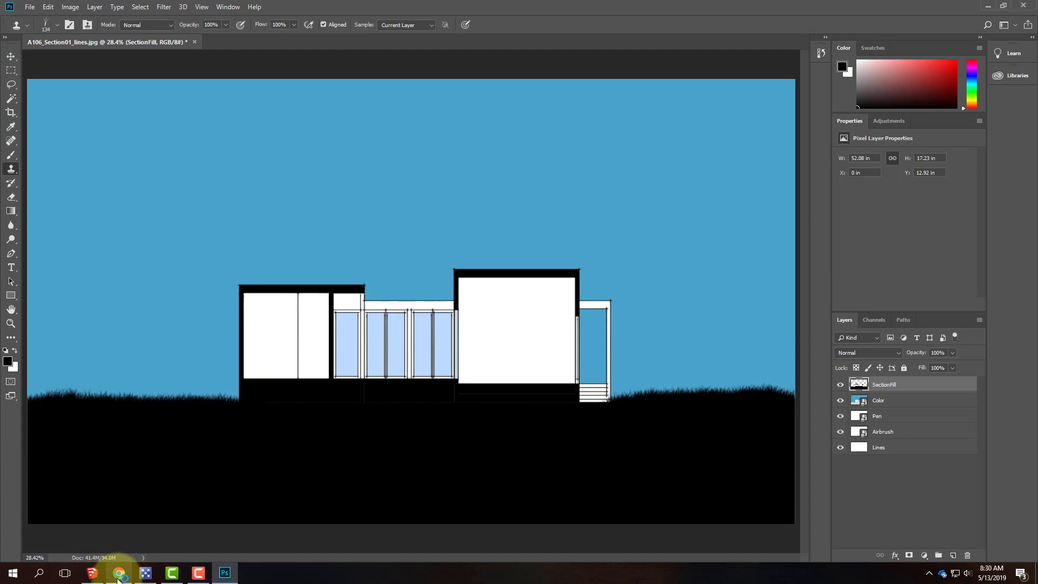
- Switch to Chrome and open images.google.com in a new tab
mouse_move(131, 581)
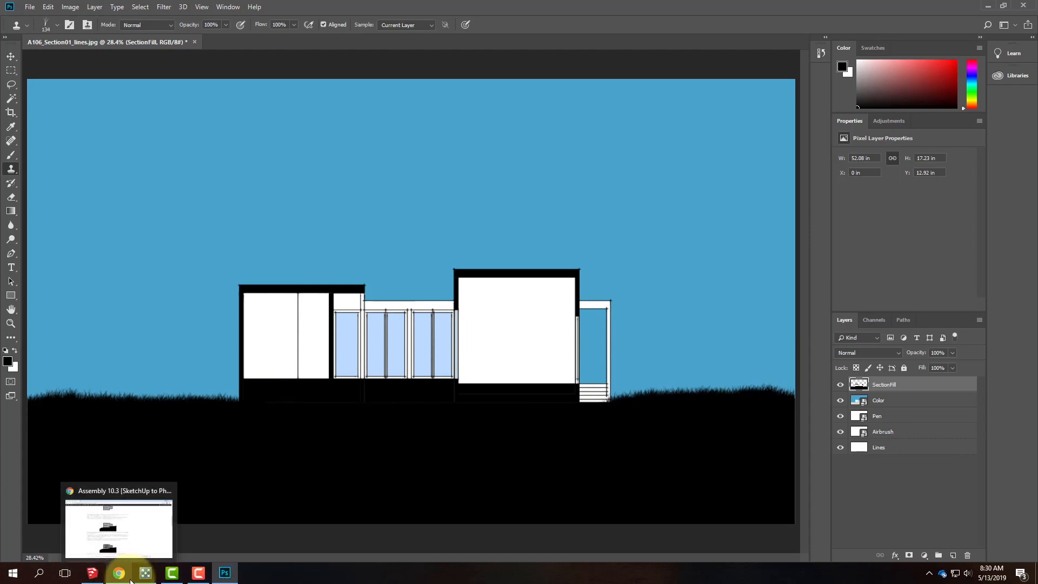
click(131, 580)
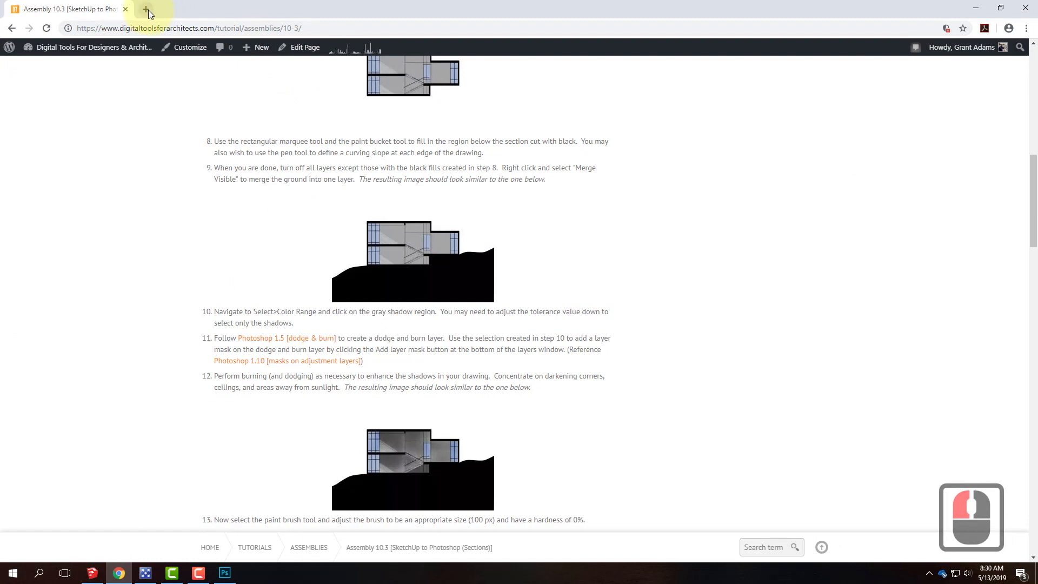
click(147, 9)
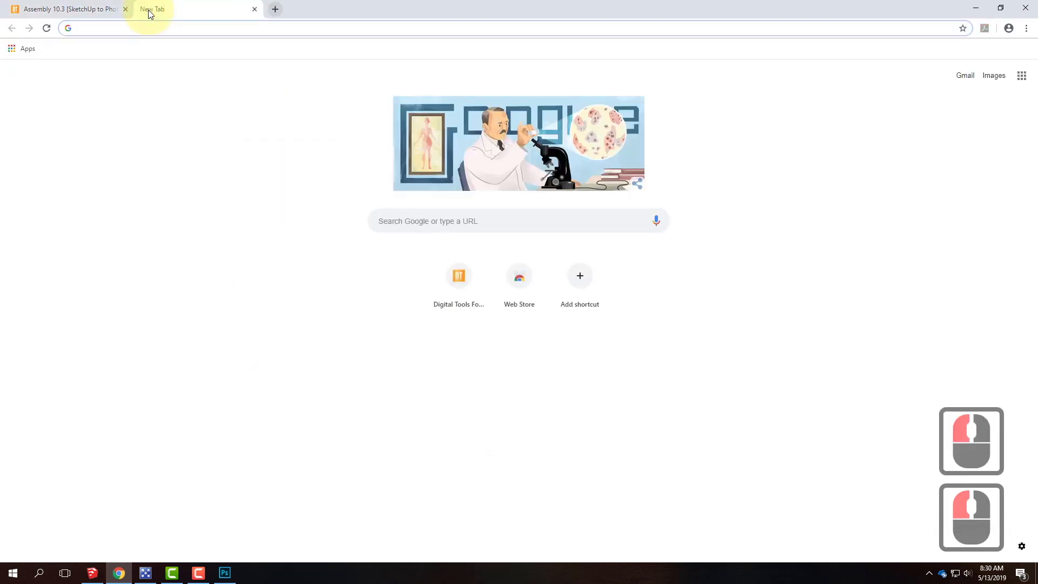
text(i)
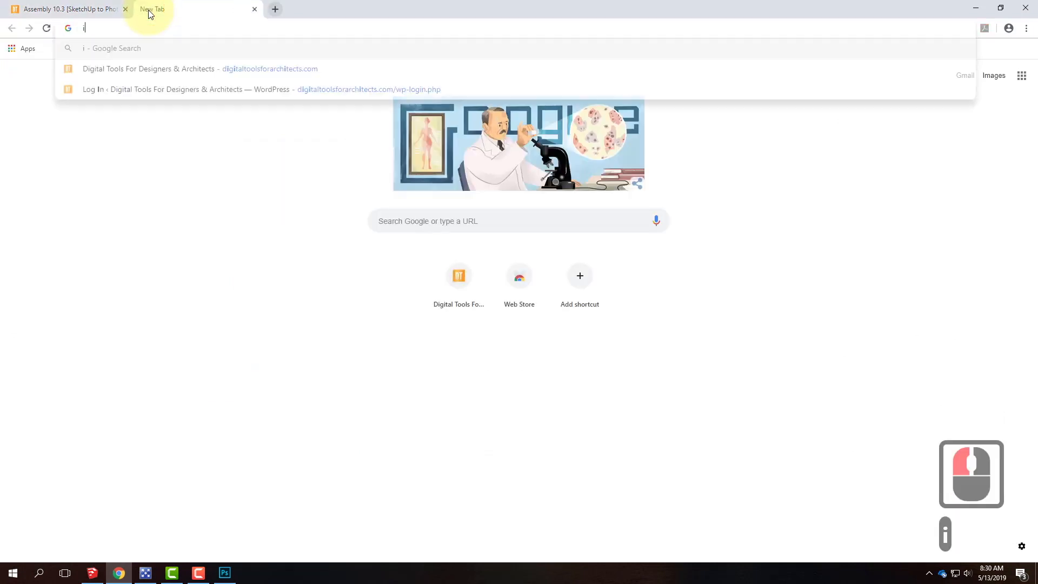
text(mages.google.com)
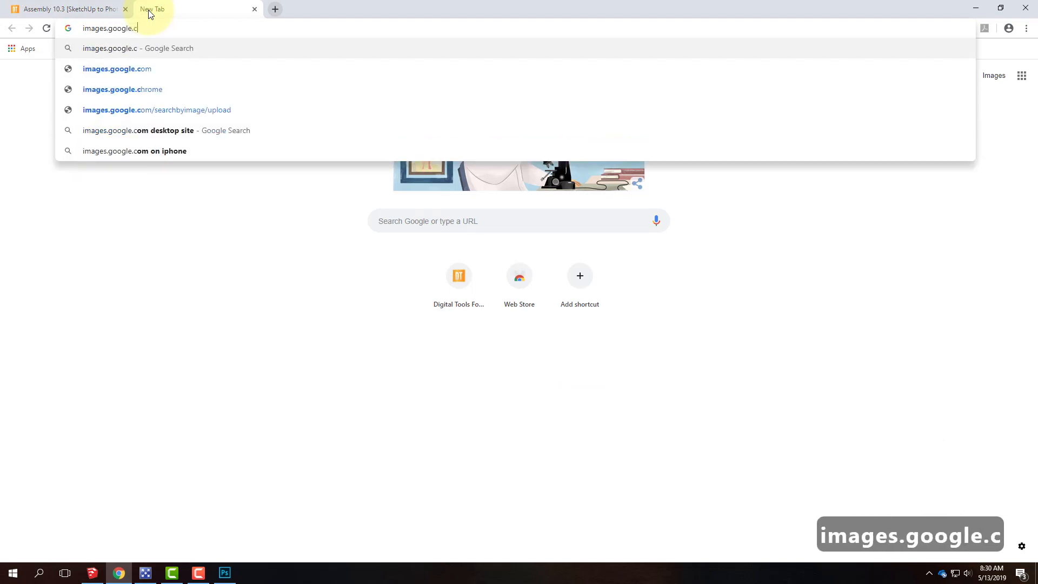
key(Return)
- Search Google Images for "yosemite meadow"
click(430, 222)
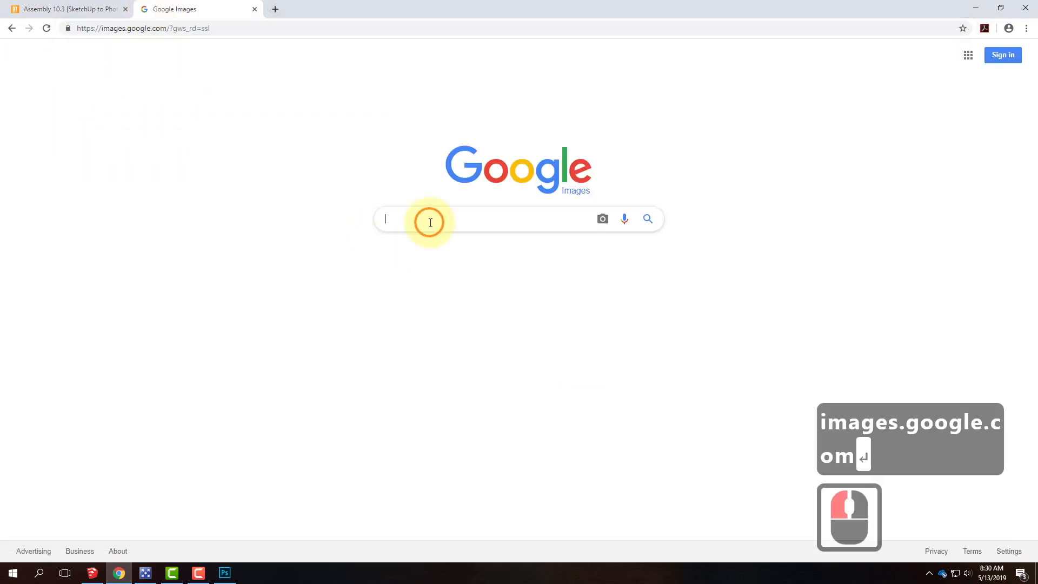
text(yosemite )
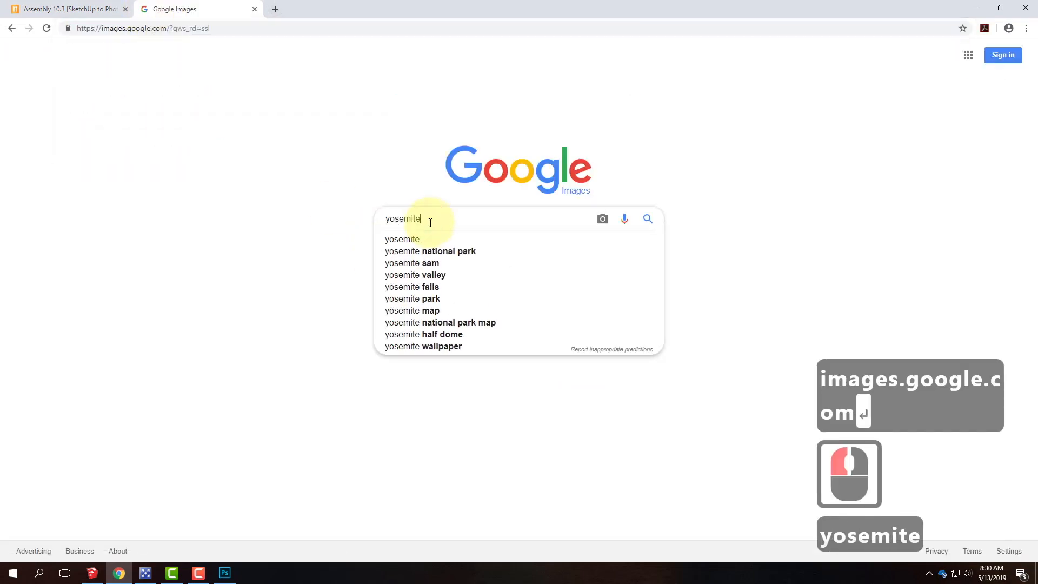
text(meadow)
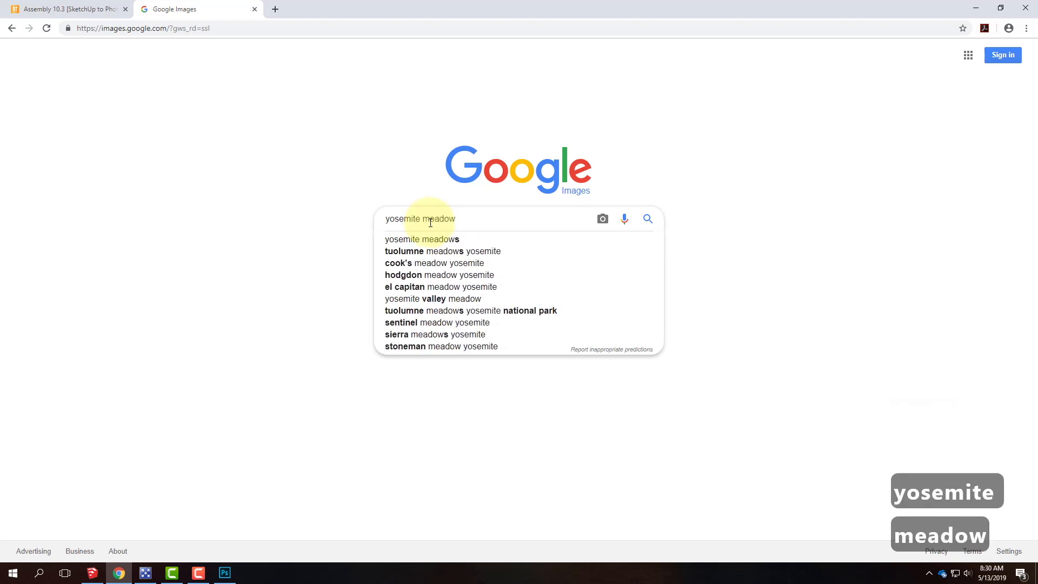
key(Return)
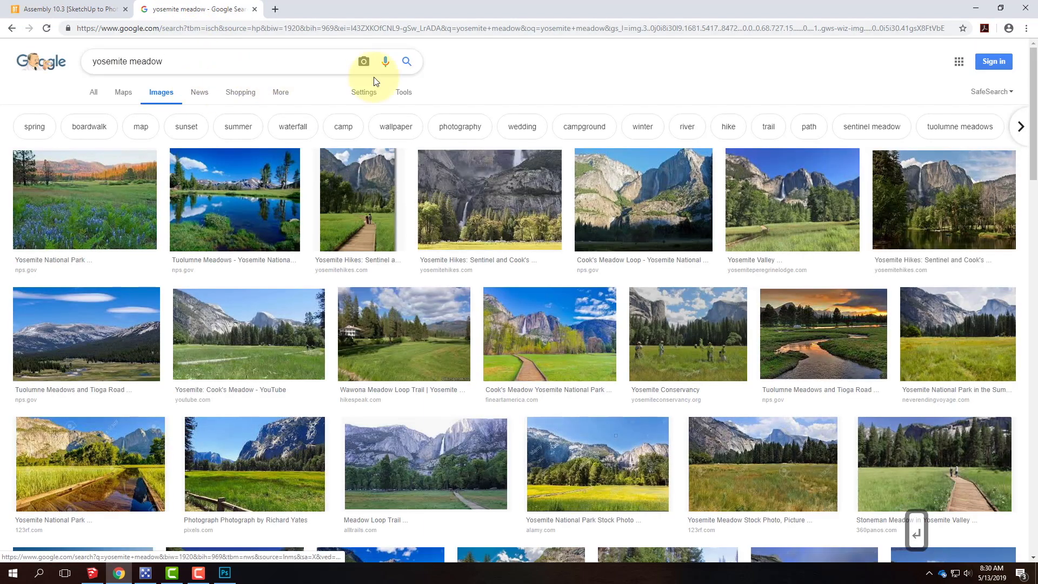
- Filter the image results to those labeled for reuse with modification and larger than 4 MP (2272×1704)
click(406, 93)
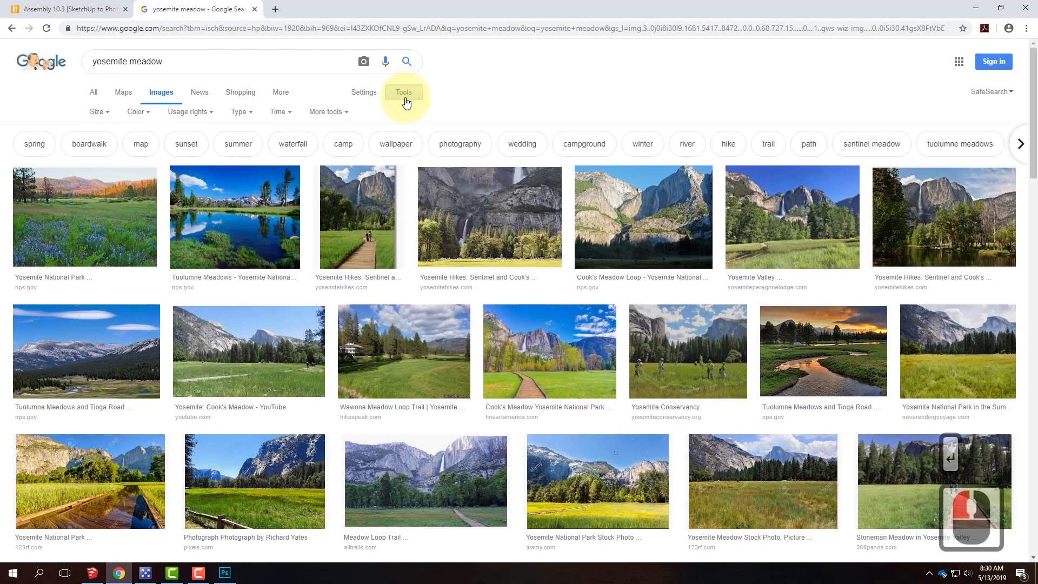
click(196, 114)
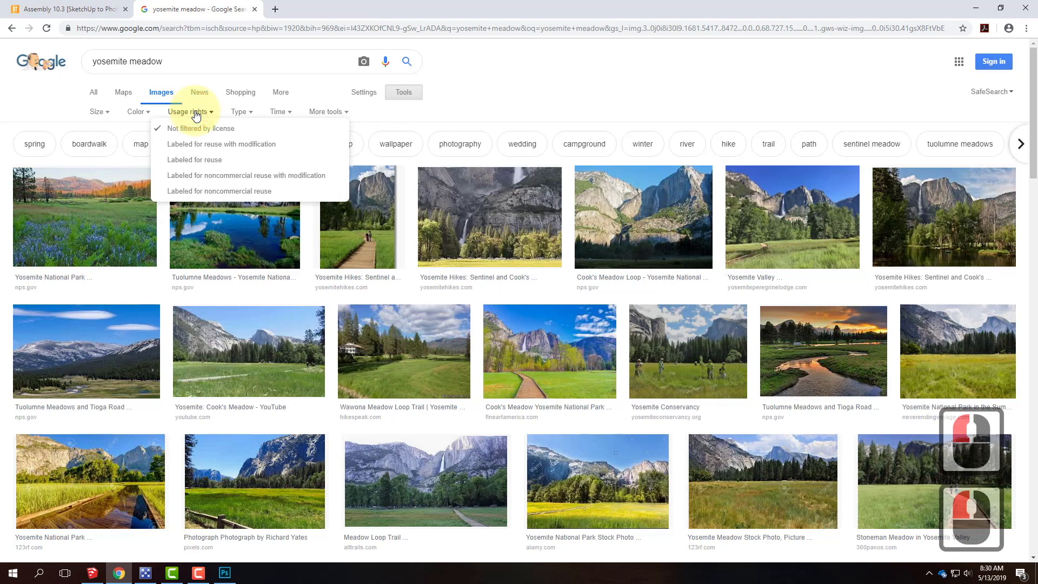
click(208, 147)
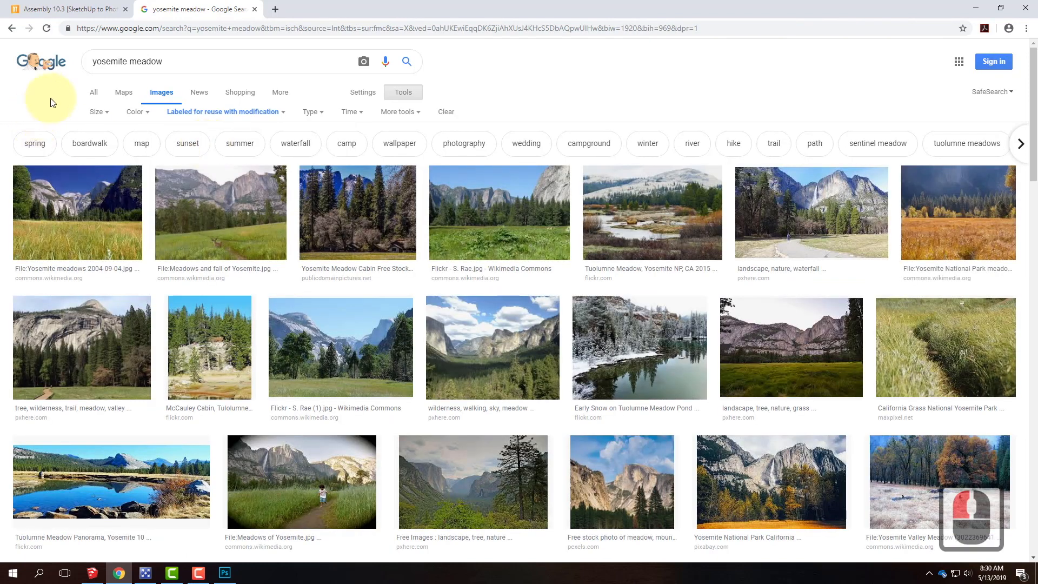
click(100, 114)
mouse_move(104, 197)
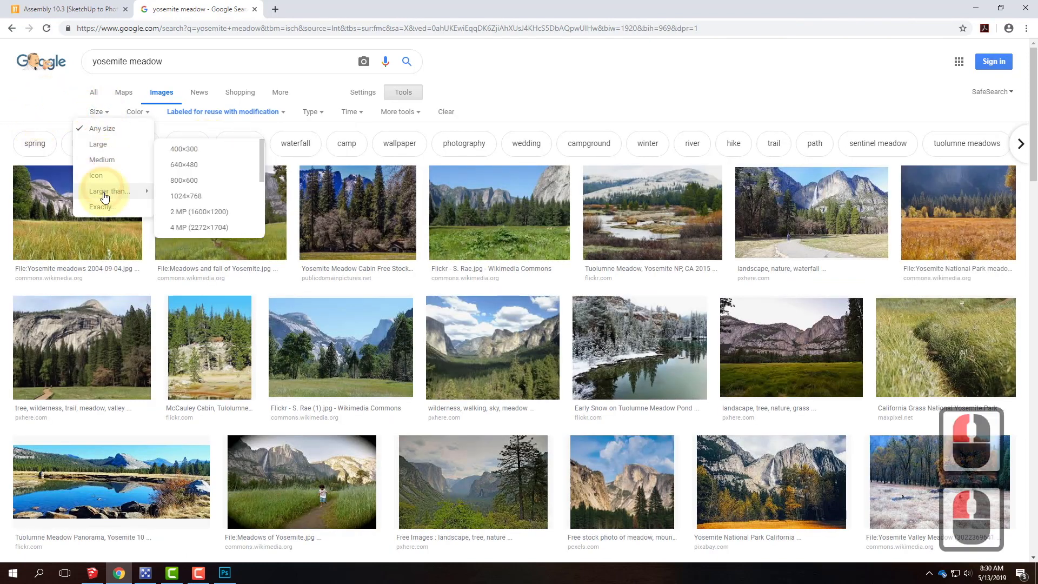
click(200, 232)
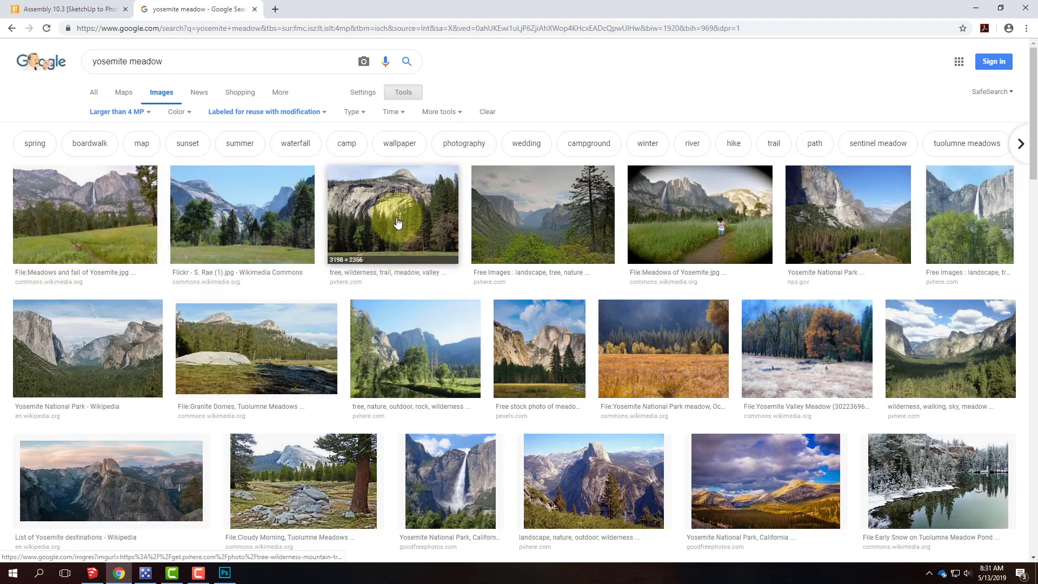
- Open the 4320 × 2880 Wikimedia Commons valley photo and the 3198 × 2356 pxhere meadow photo in new tabs
click(234, 212)
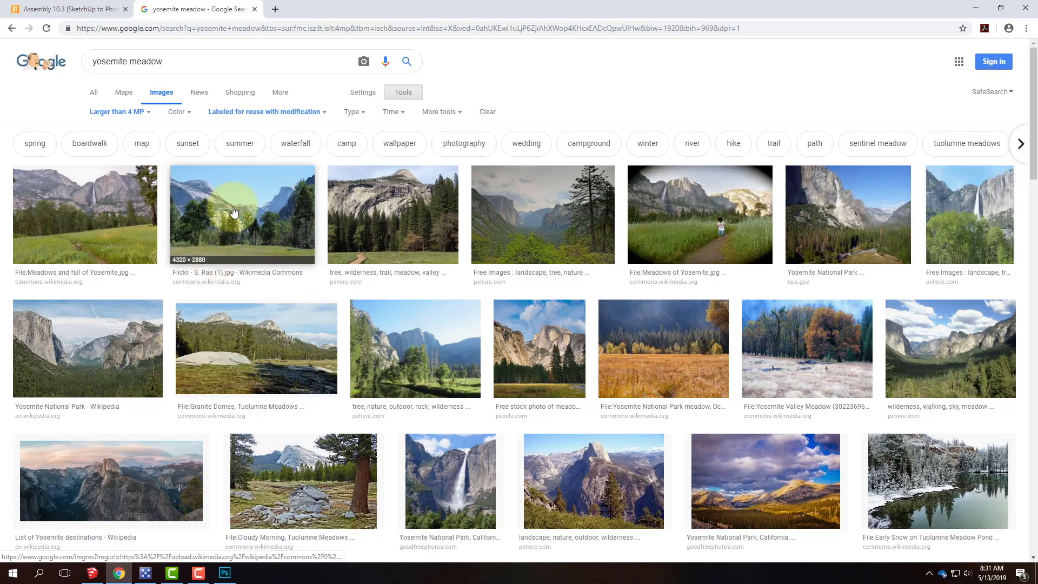
right_click(220, 221)
click(254, 223)
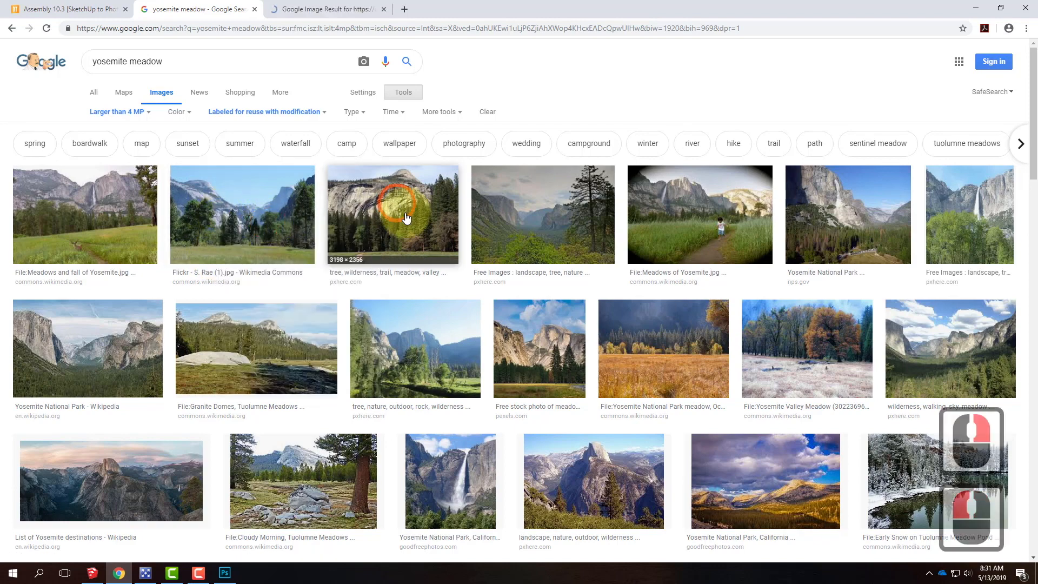
right_click(404, 227)
click(433, 232)
- Look further down the filtered Yosemite meadow results for more candidate background photos
scroll(713, 224, down, 1)
scroll(713, 225, down, 4)
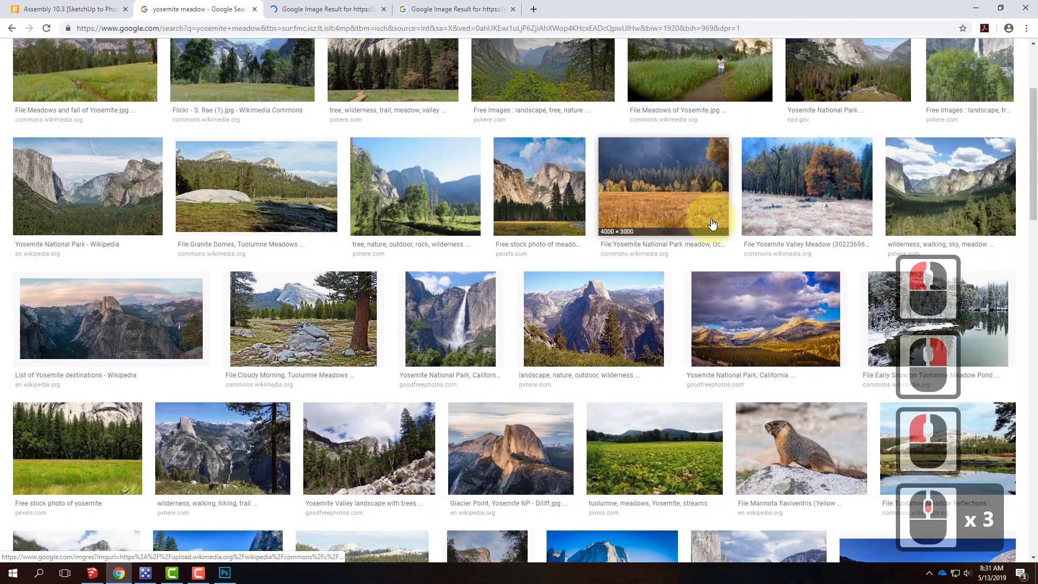
scroll(713, 225, down, 2)
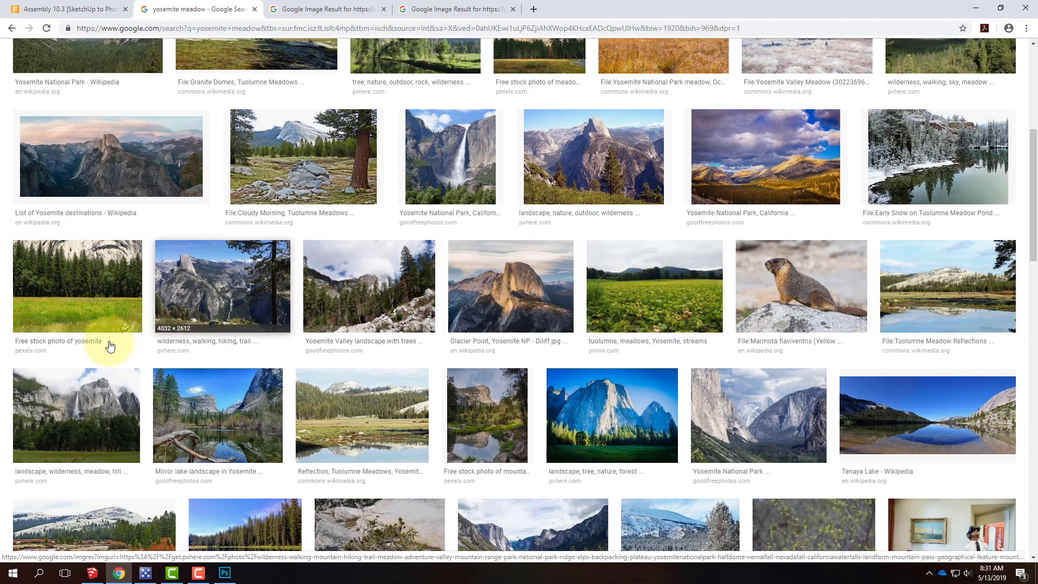
scroll(162, 400, down, 2)
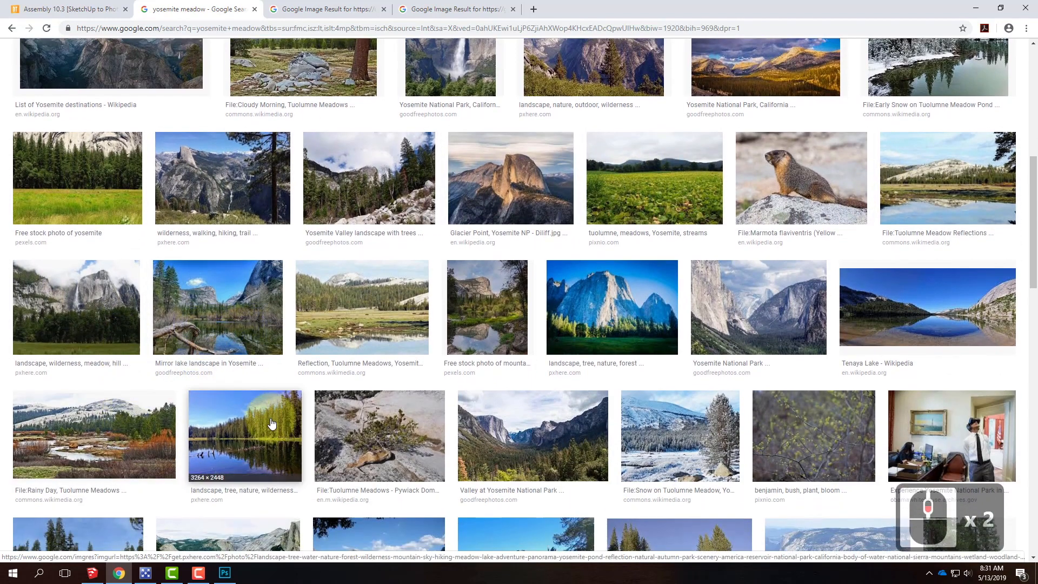
scroll(272, 423, down, 2)
scroll(844, 362, down, 3)
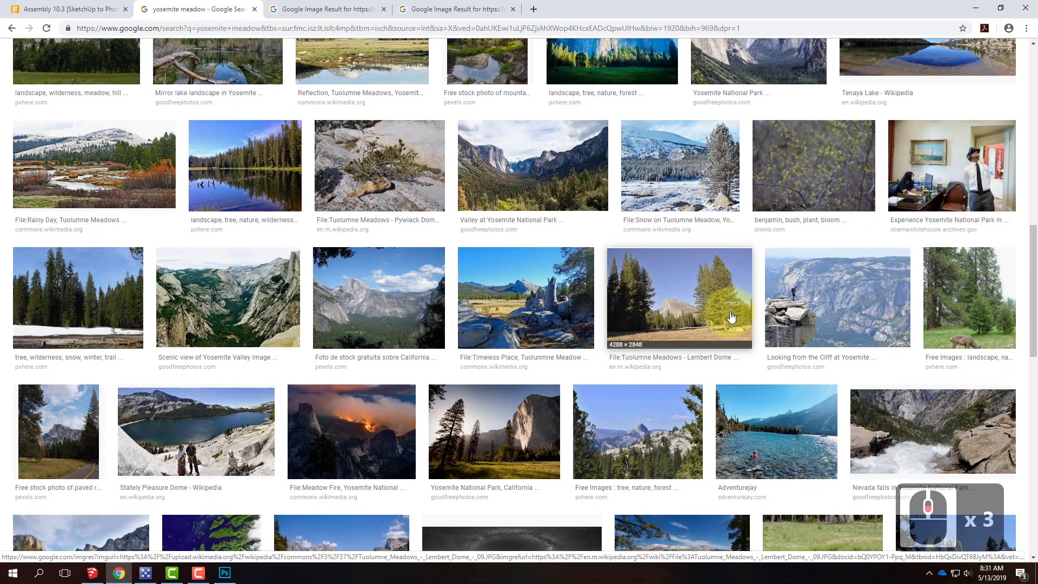
- Open the Tuolumne Meadows Lembert Dome image result in its own browser tab and browse further Yosemite meadow results
right_click(686, 312)
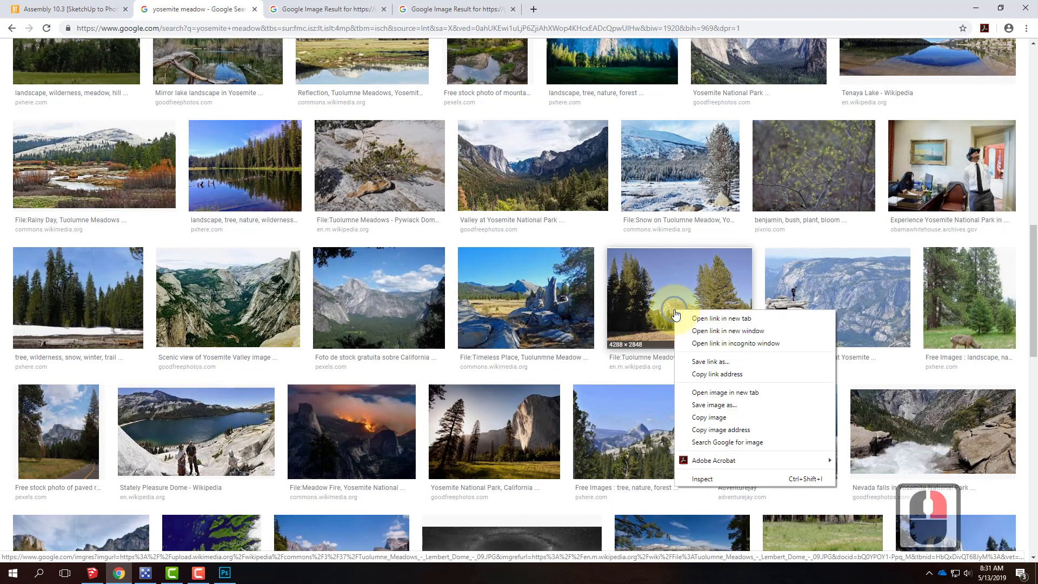
click(726, 319)
scroll(424, 301, down, 5)
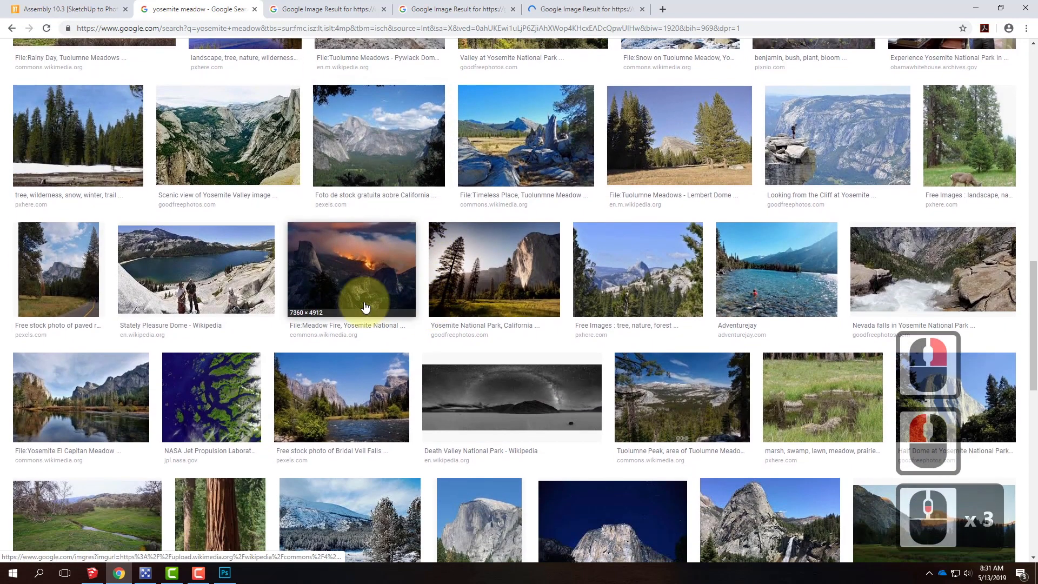
scroll(366, 307, down, 7)
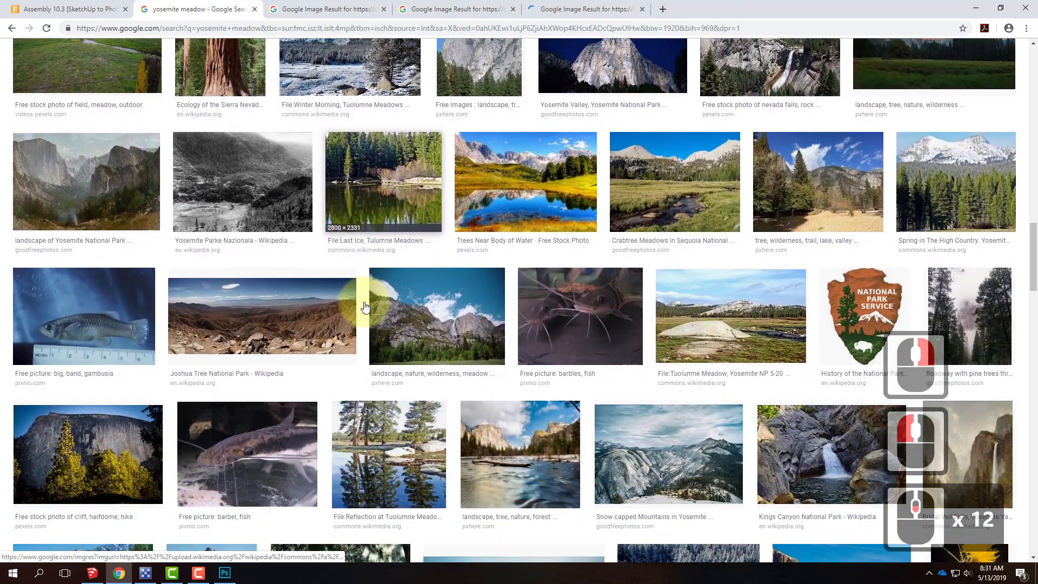
- Go to the Wikimedia Commons page of the Yosemite meadow photo and open its 4,320 × 2,880 pixel version
click(295, 7)
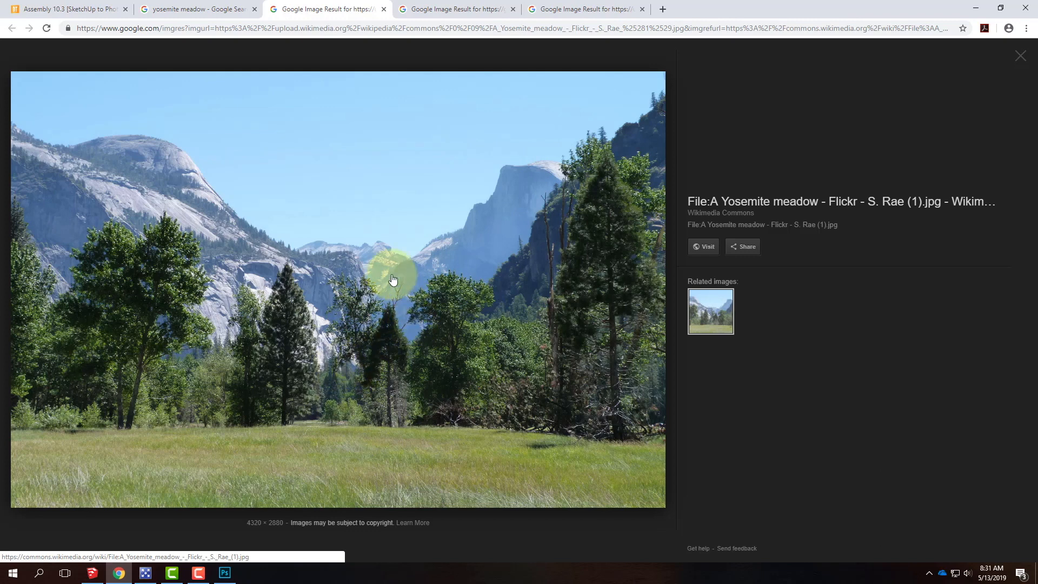
right_click(315, 281)
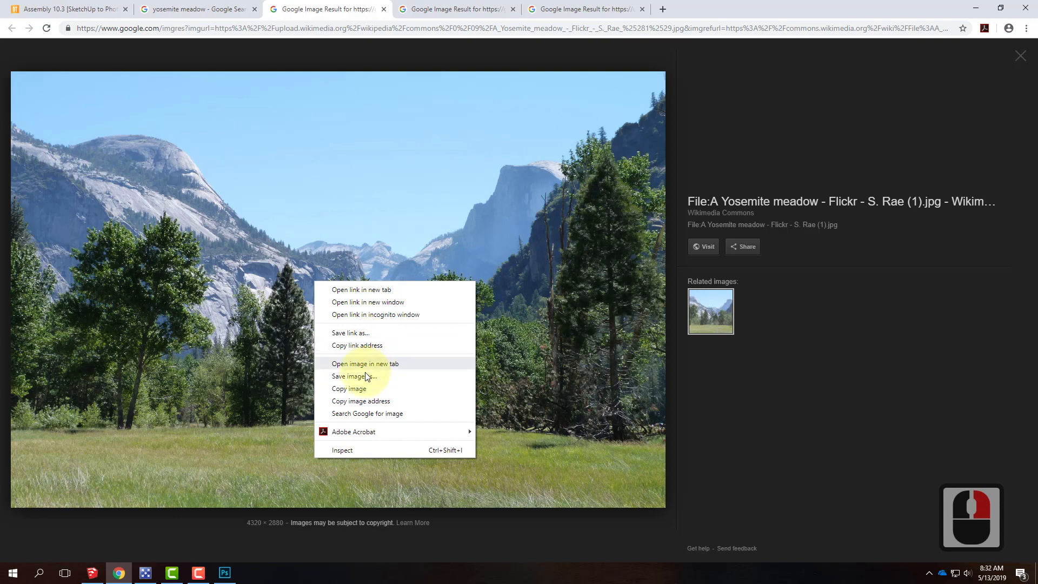
click(698, 245)
click(701, 248)
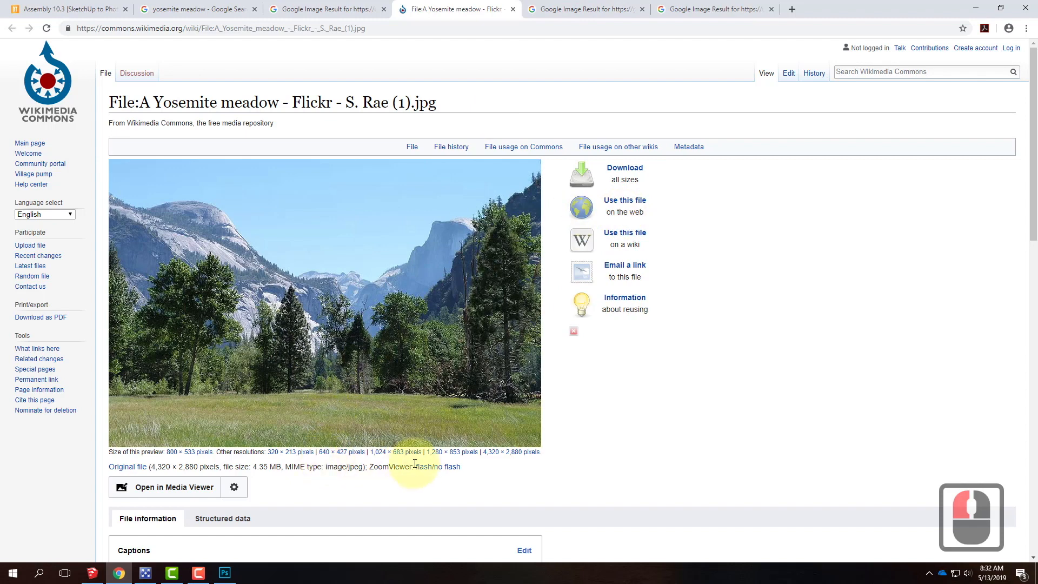
click(508, 454)
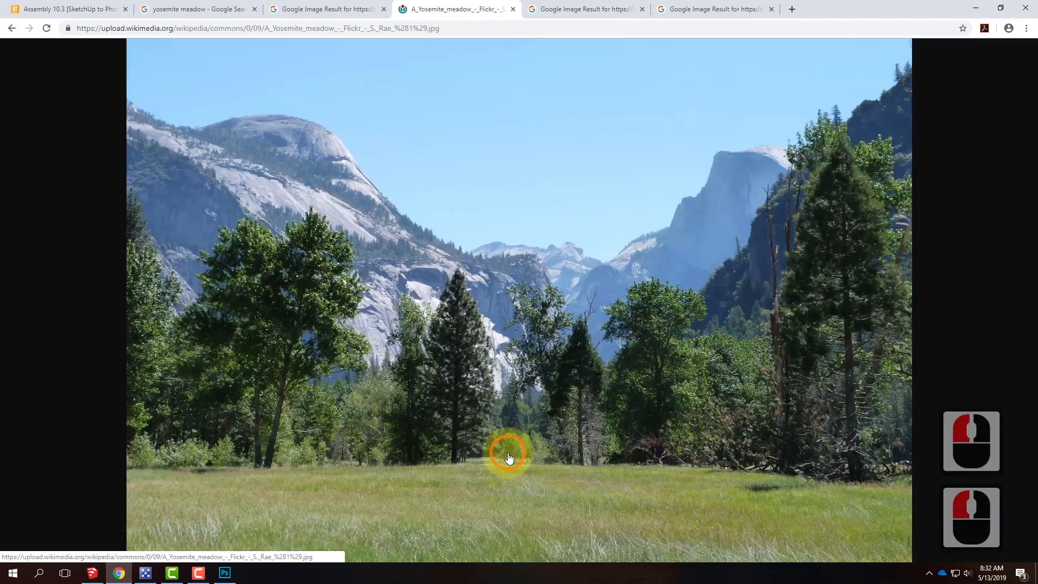
- Save the full-resolution meadow photo into the S2019 folder under Live Demonstrations, Live - A135 Exercises, Ex128, keeping the suggested file name
click(490, 301)
right_click(490, 302)
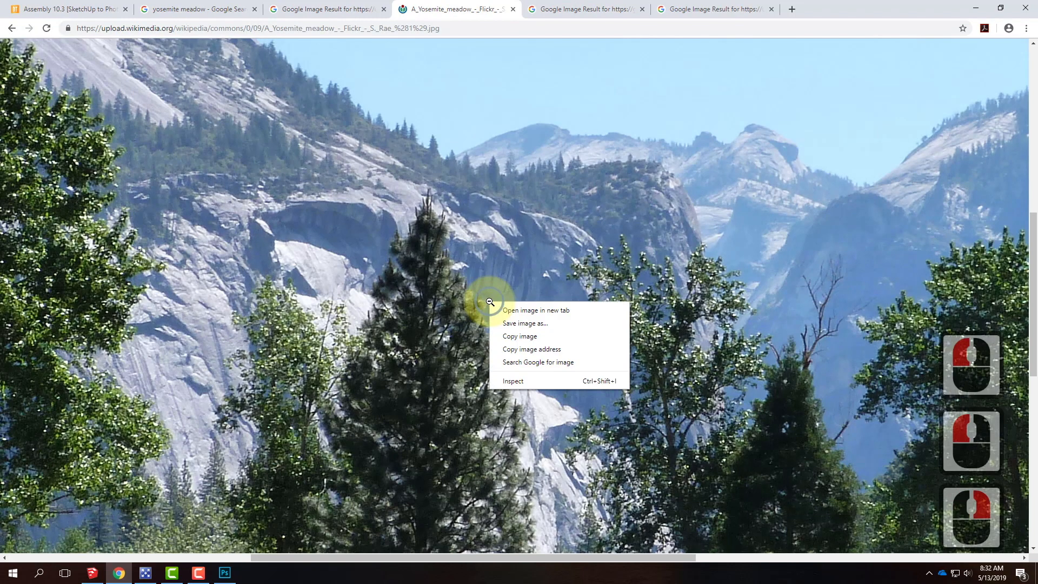
click(535, 323)
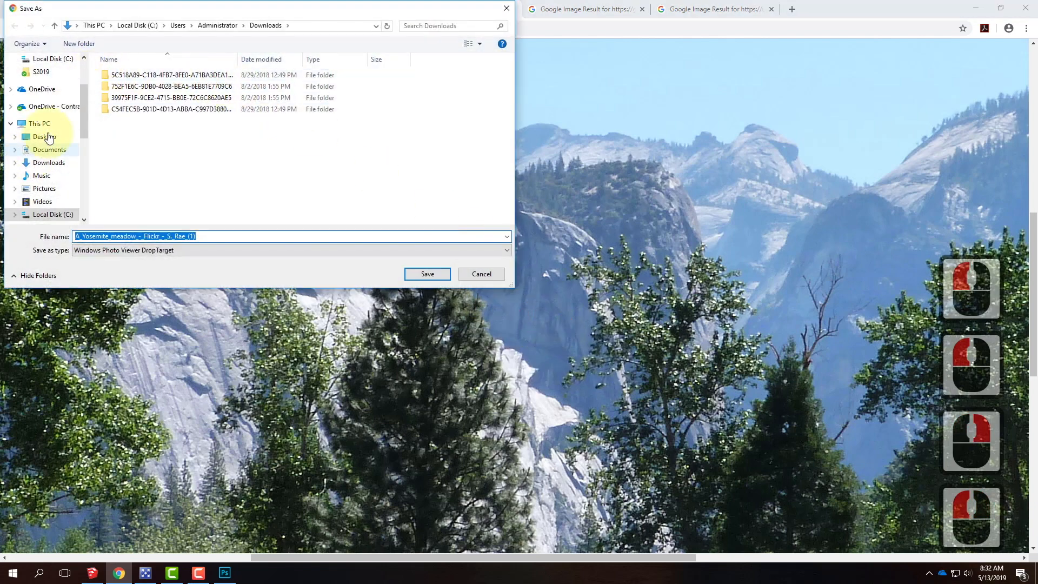
click(52, 108)
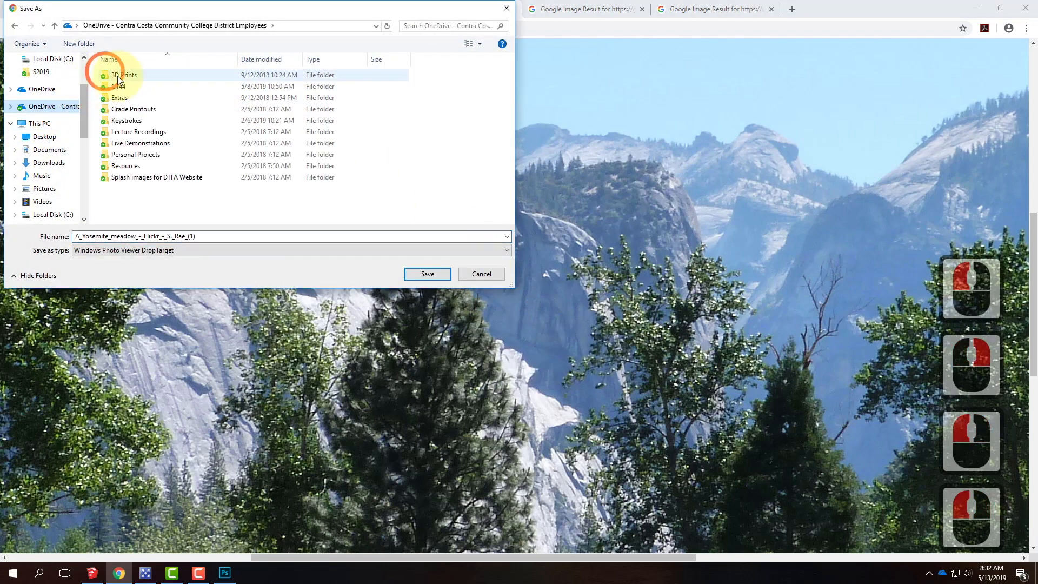
double_click(141, 143)
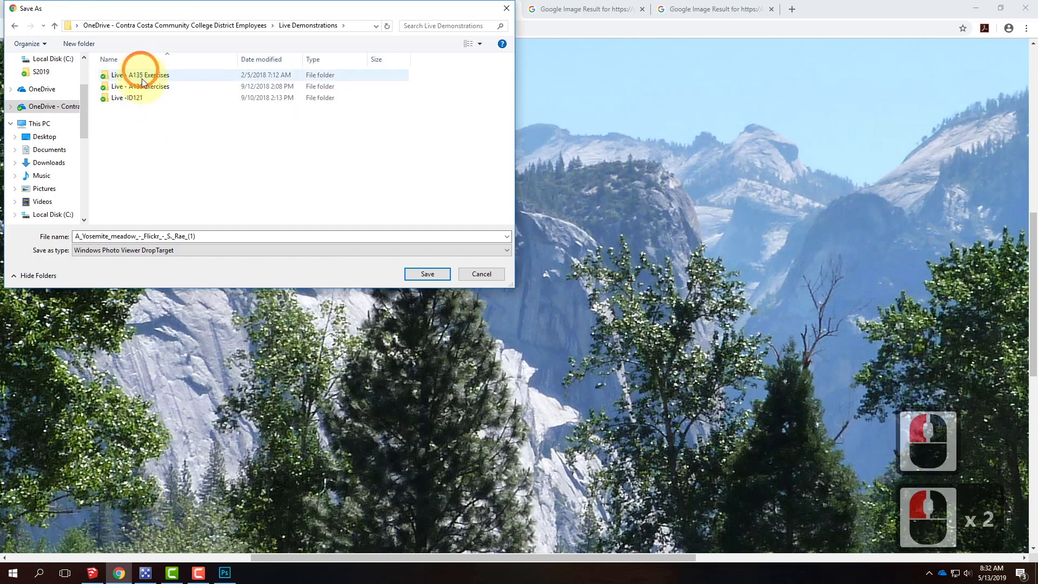
double_click(146, 77)
scroll(146, 184, down, 9)
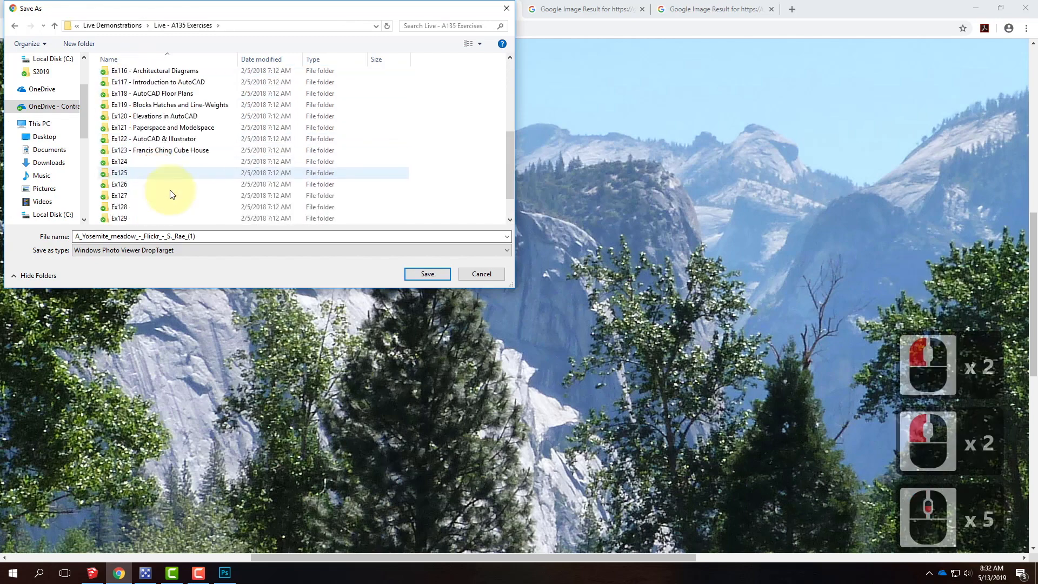
double_click(131, 174)
click(124, 135)
double_click(125, 135)
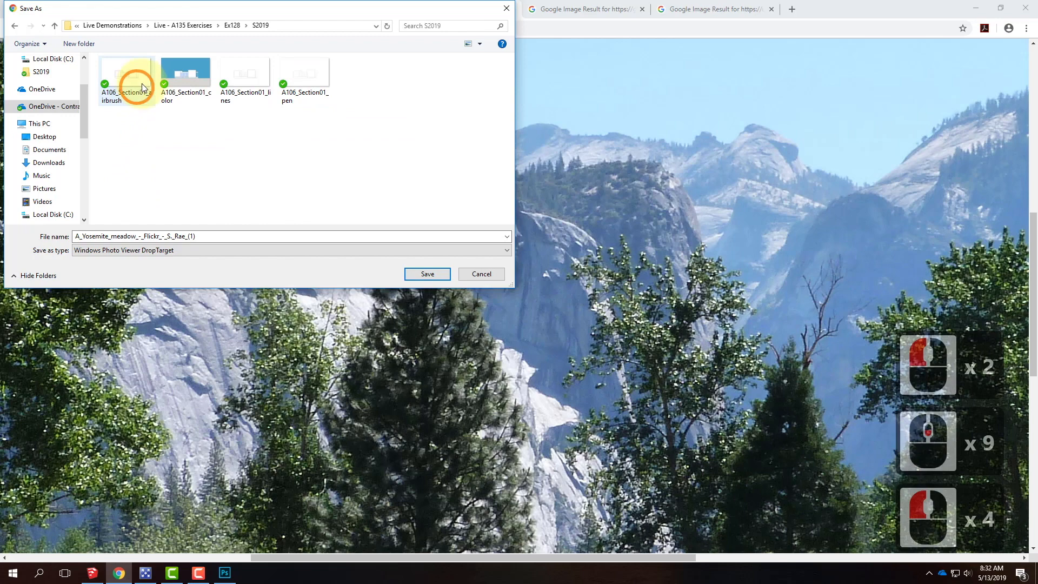
click(428, 272)
- Examine the other candidate backgrounds, including the pxhere meadow photo's page and the Lembert Dome photo, and compare them with the saved meadow photo
click(588, 9)
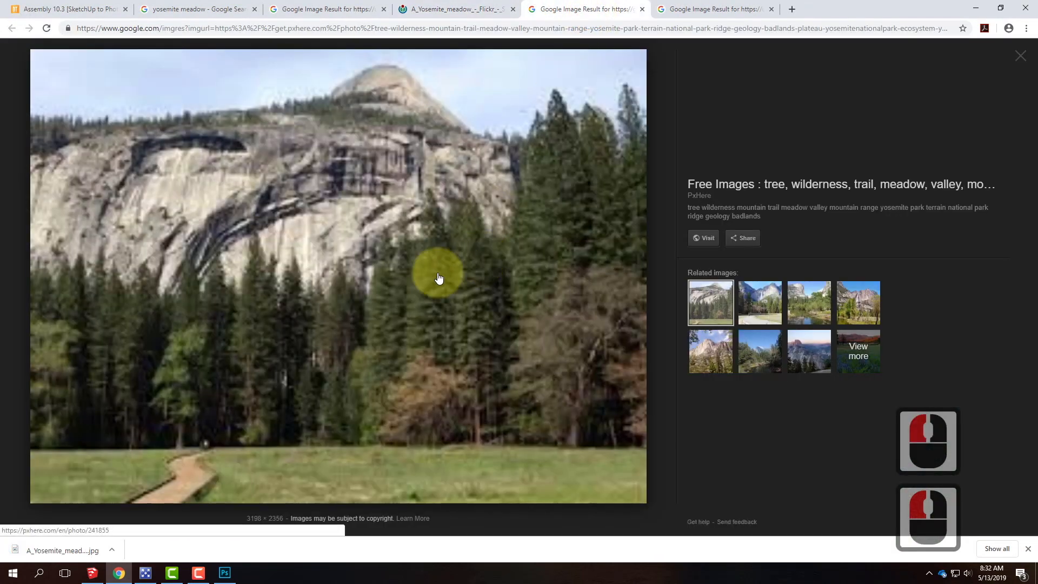
click(717, 242)
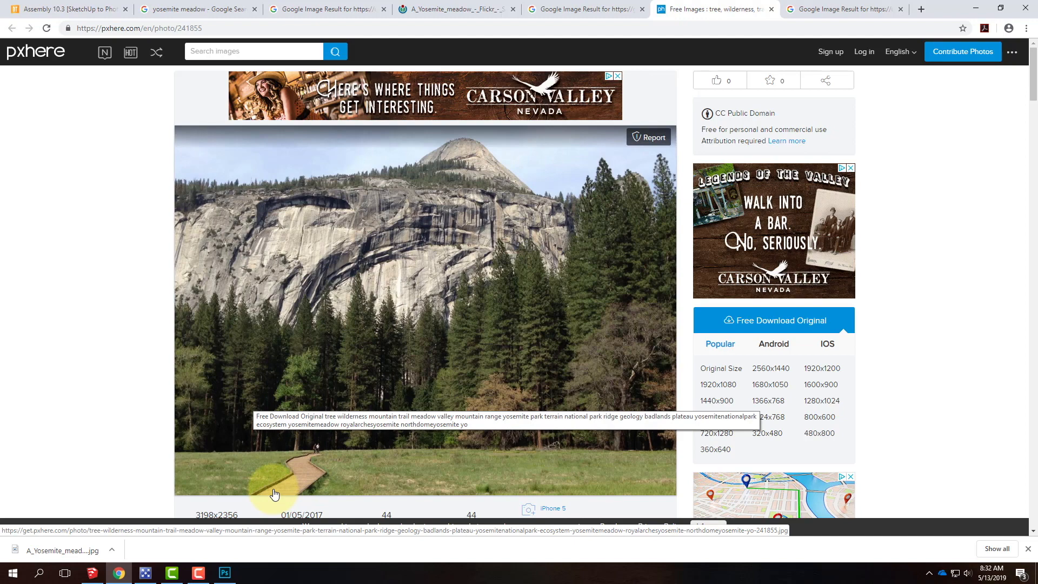
click(864, 14)
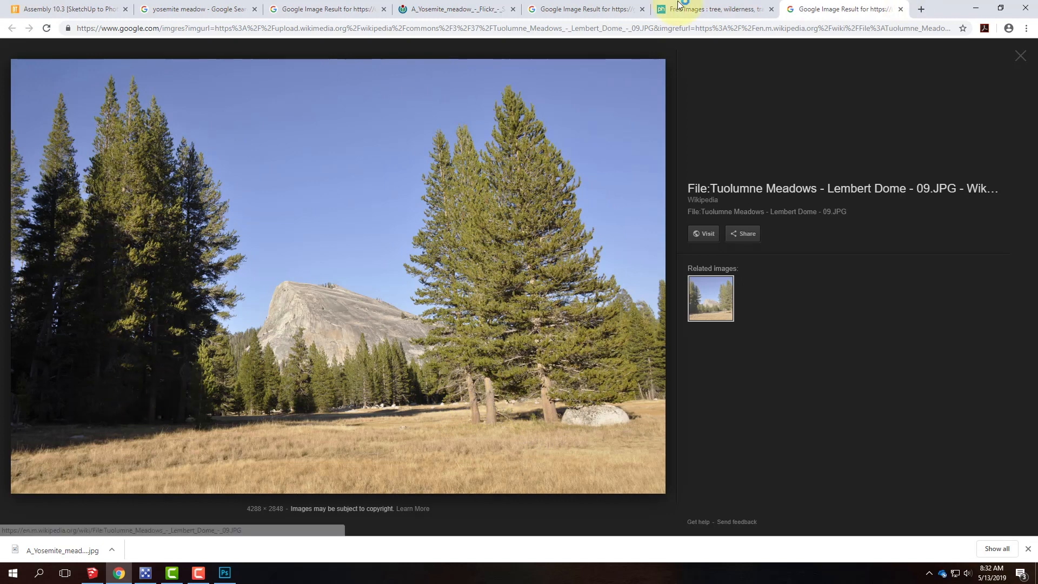
click(587, 7)
click(485, 10)
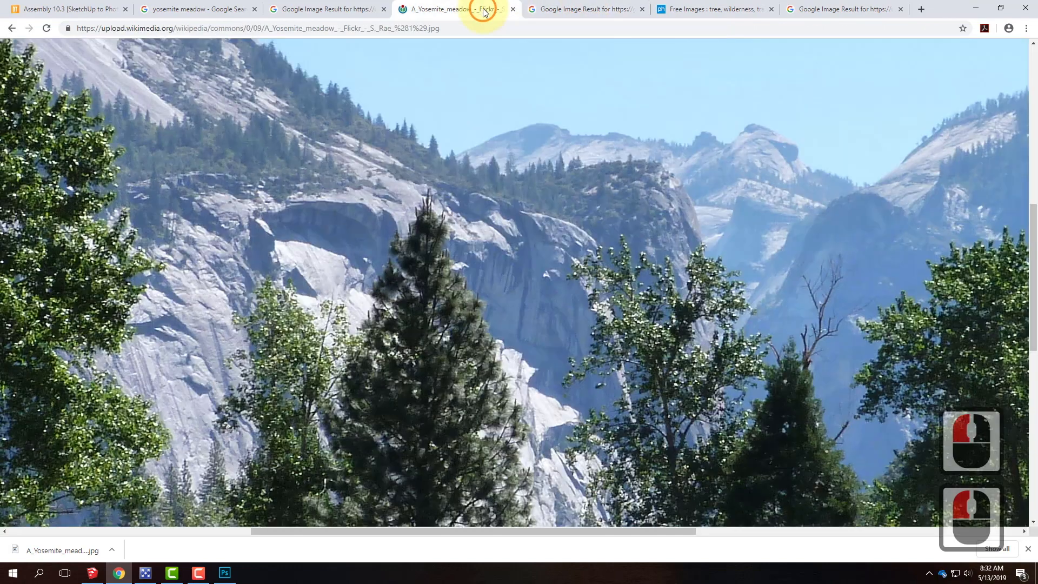
click(737, 245)
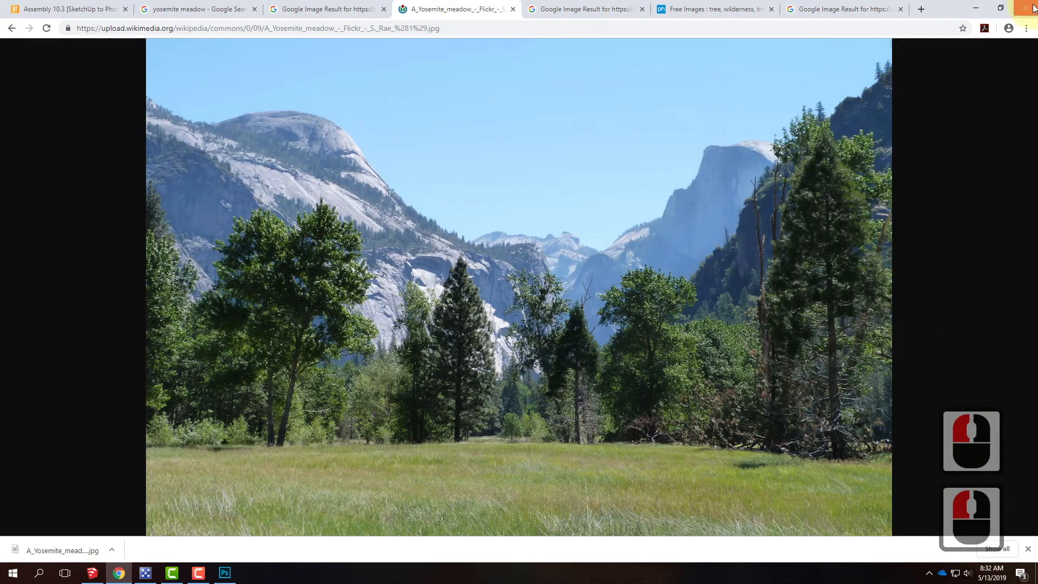
- Switch to Photoshop and place the saved Yosemite meadow photo as an embedded object in the section drawing
click(977, 8)
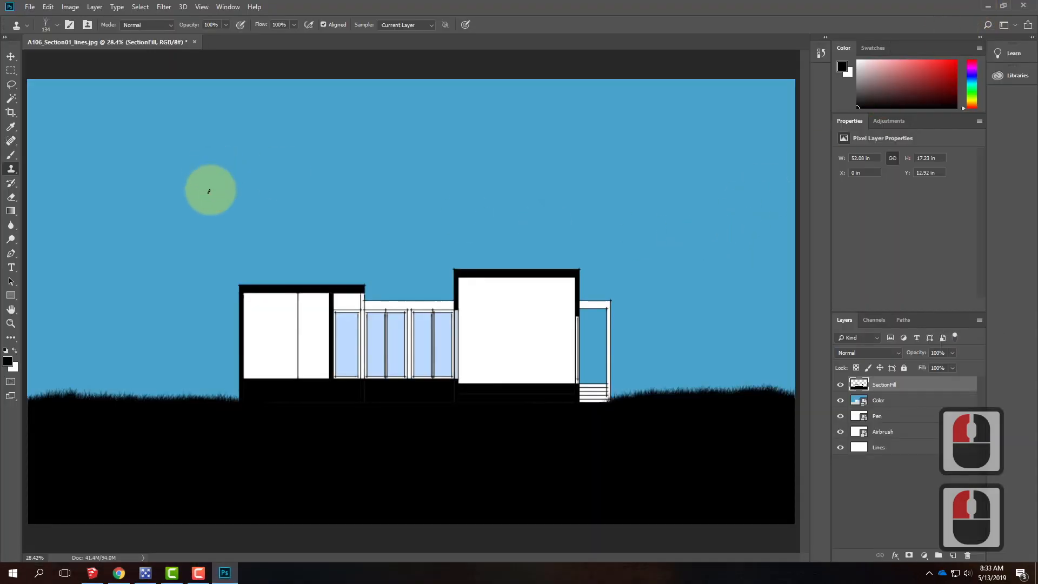
click(30, 7)
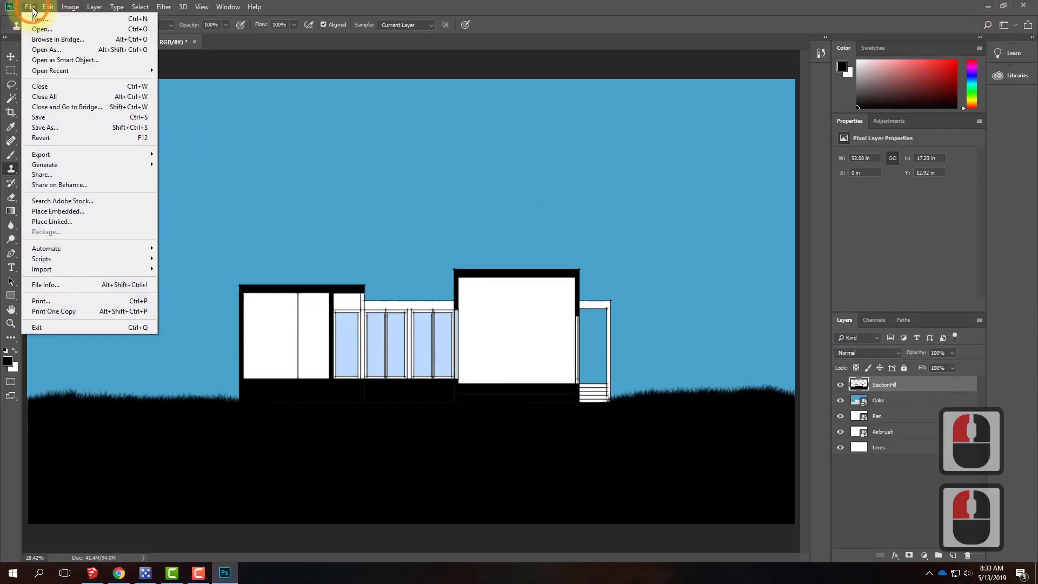
click(53, 212)
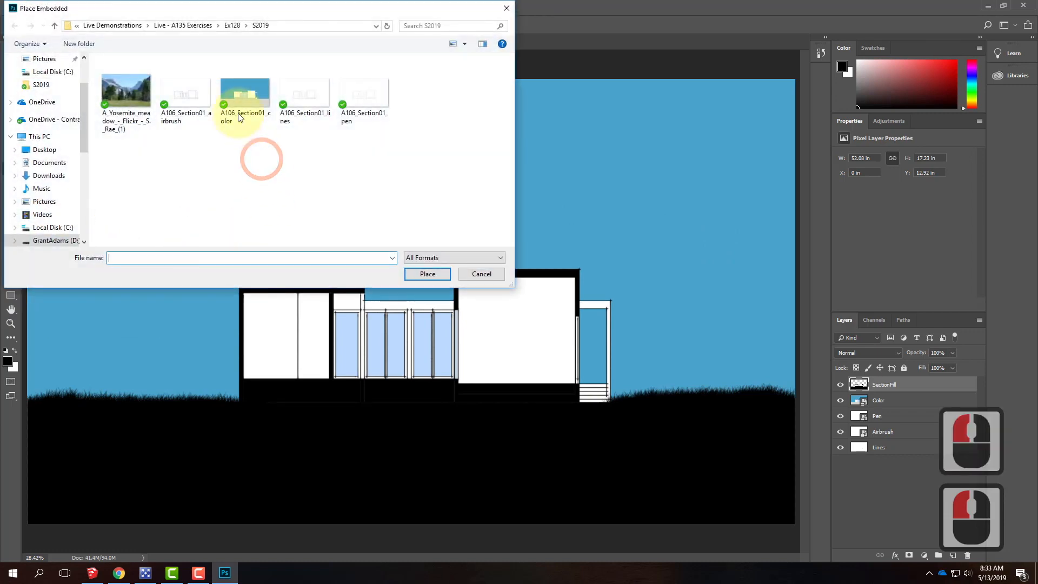
click(126, 89)
click(427, 275)
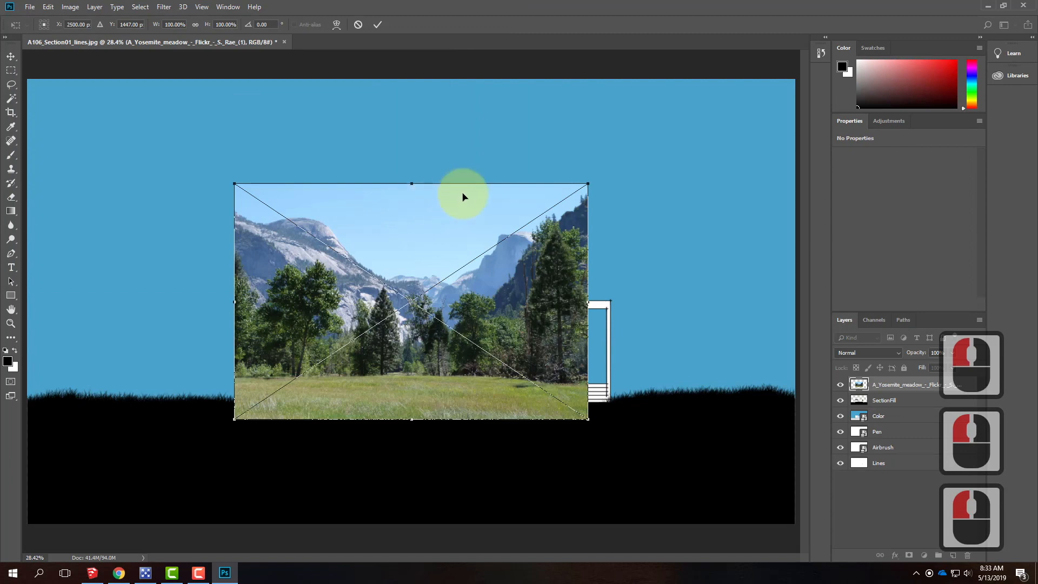
- Scale the placed photo proportionally to about 227% so it spans the canvas width, and move it upward
key(ctrl+minus)
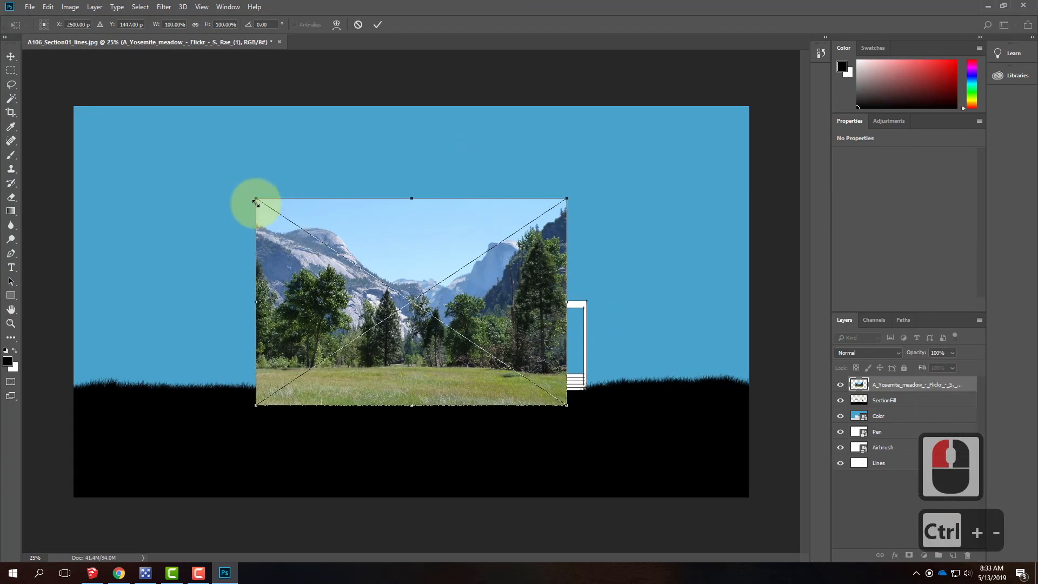
drag(258, 199, 49, 60)
drag(566, 405, 776, 502)
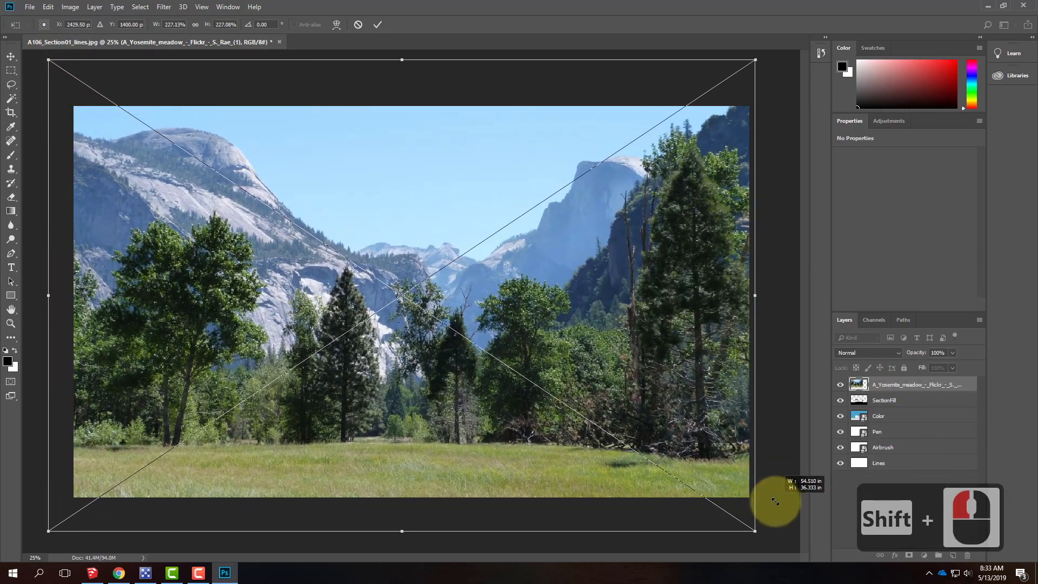
drag(646, 432, 653, 358)
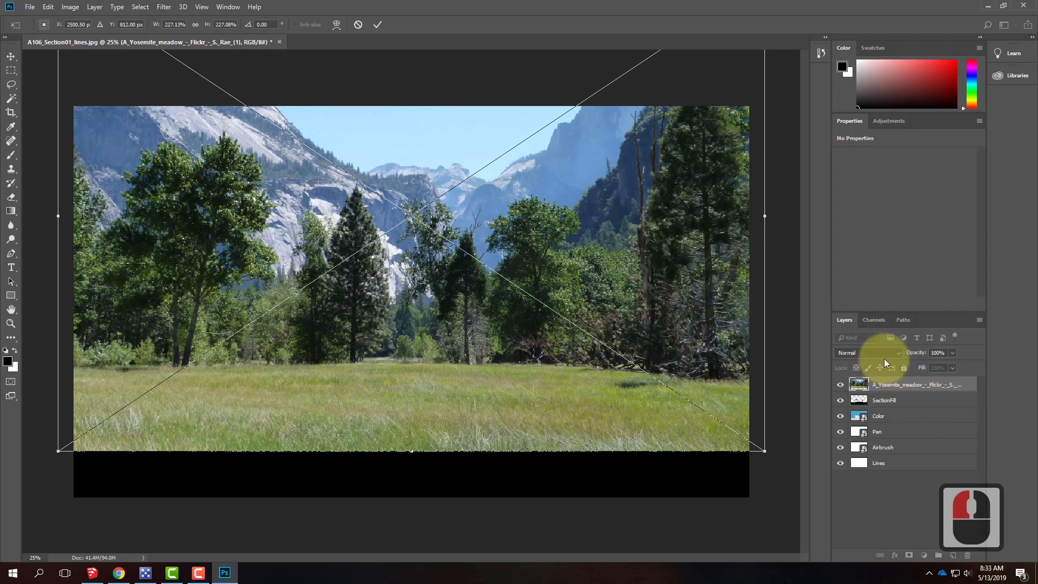
- Lower the meadow photo layer's opacity to 45% so the building section shows through
click(953, 353)
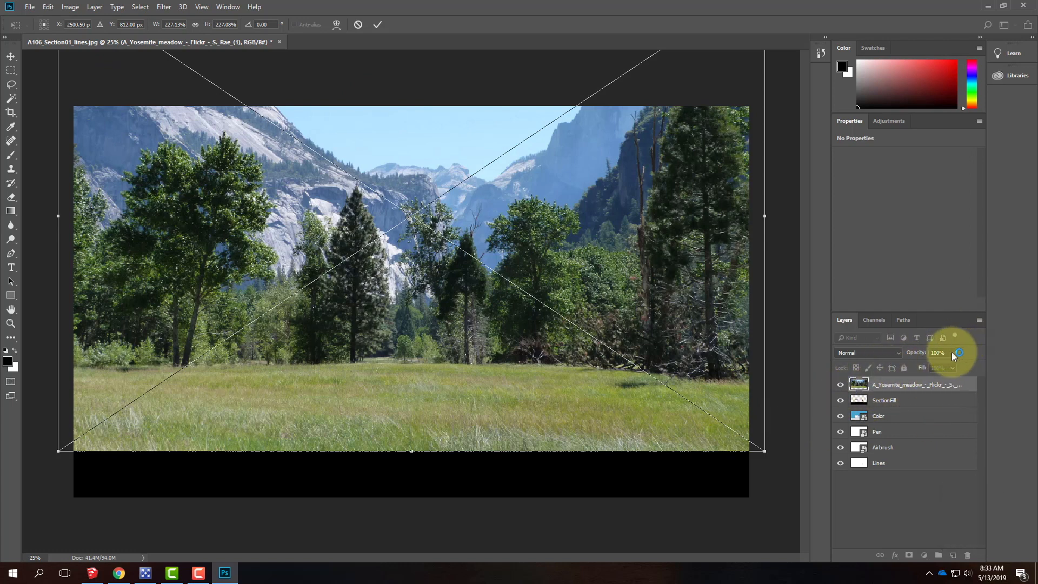
click(952, 368)
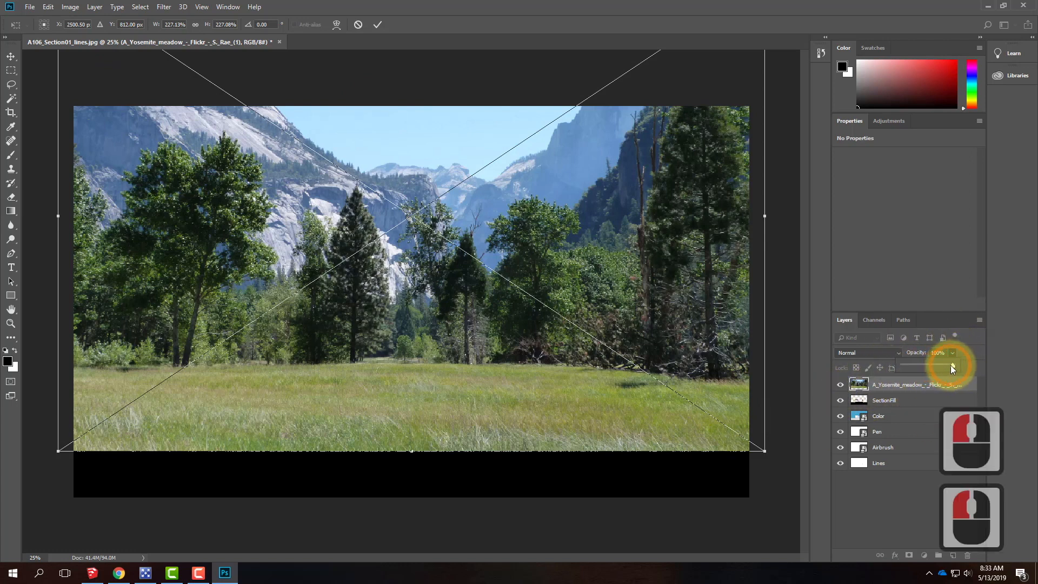
drag(952, 367, 925, 367)
click(689, 377)
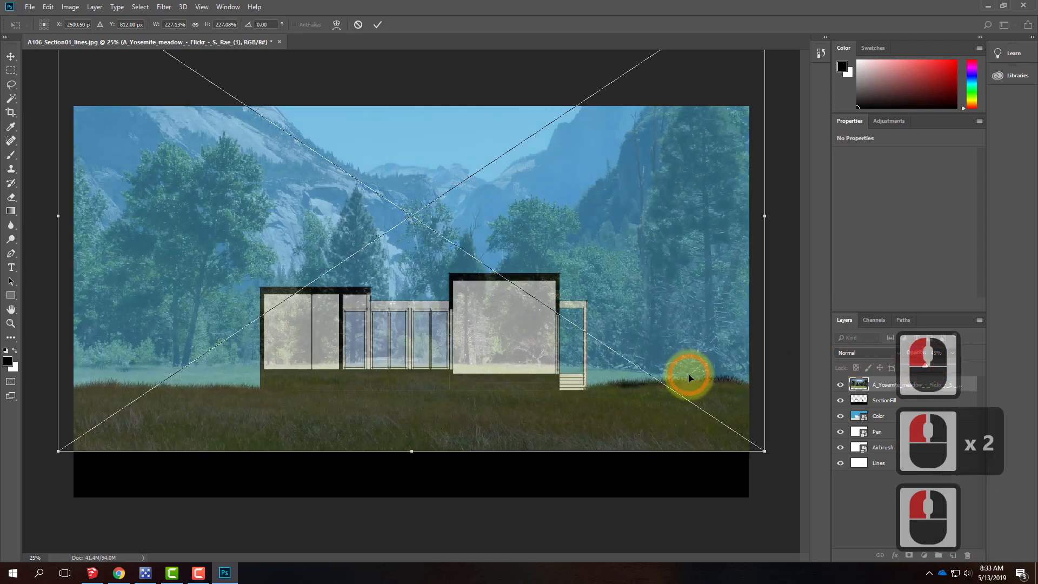
- Shift the photo about 0.42 in right and 0.67 in down to align the meadow with the section's ground line, and commit the placement
mouse_move(631, 326)
mouse_down()
mouse_move(644, 324)
mouse_move(638, 356)
mouse_move(639, 311)
mouse_move(636, 323)
mouse_up()
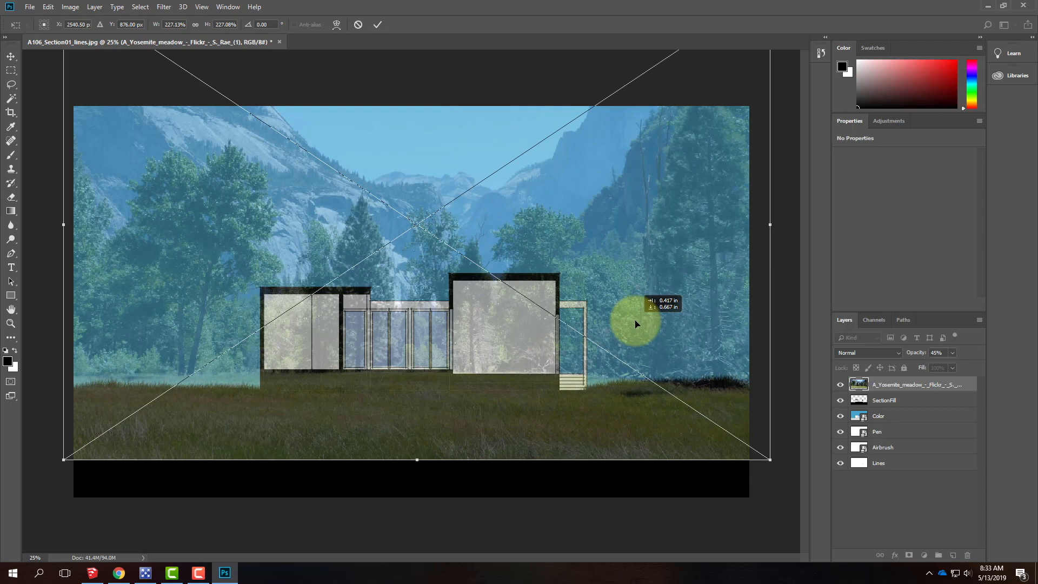
drag(636, 323, 636, 323)
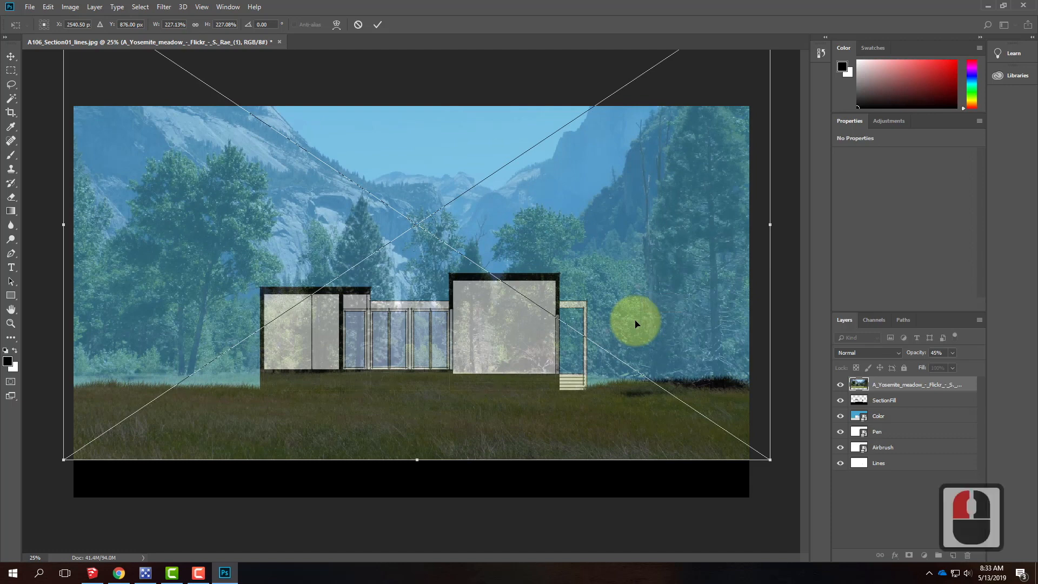
click(379, 24)
key(s)
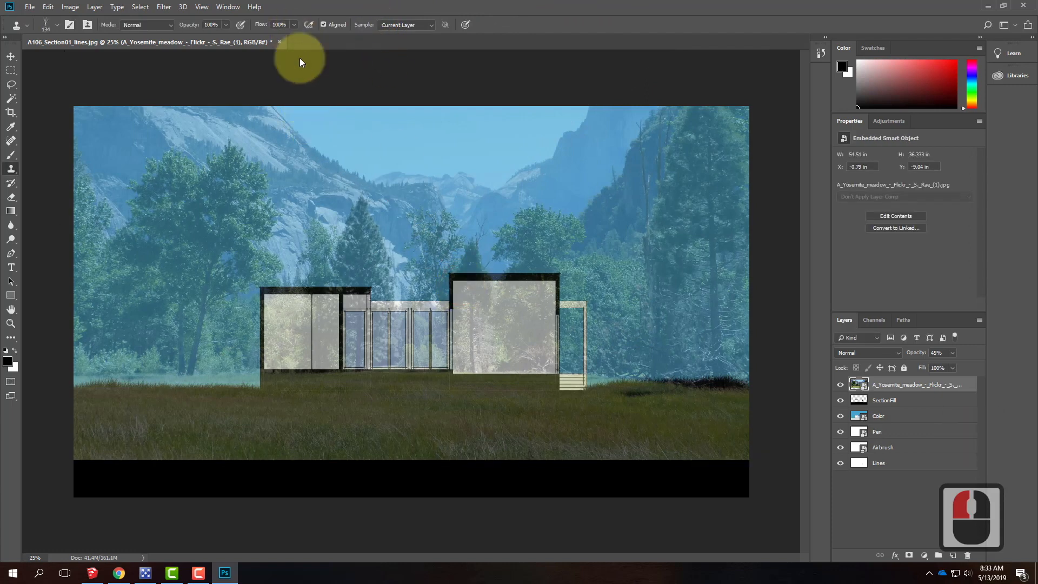
- Extend the canvas upward from its lower edge by setting the canvas height to 40 inches
scroll(327, 103, up, 3)
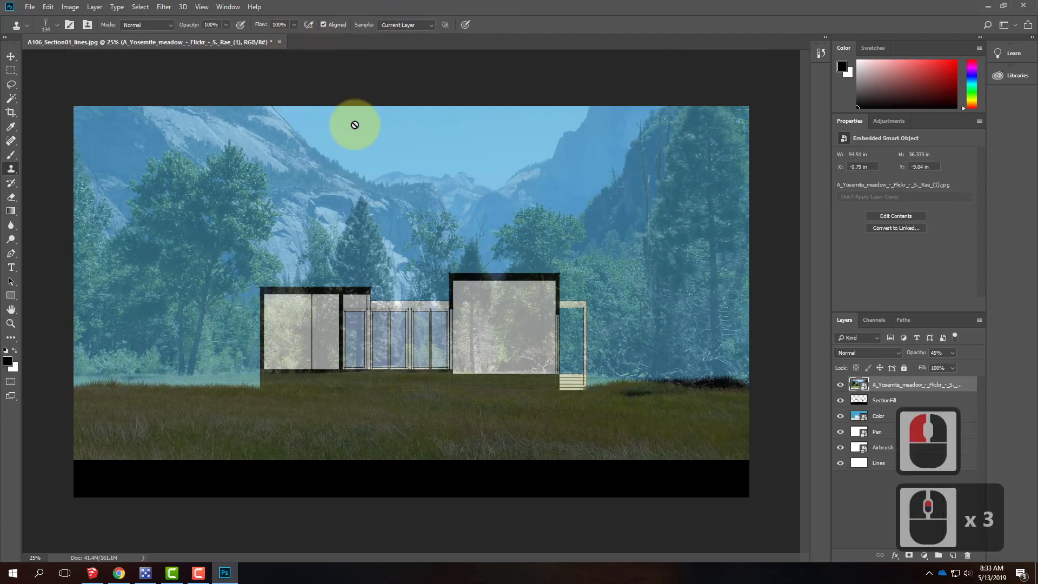
click(70, 8)
click(87, 99)
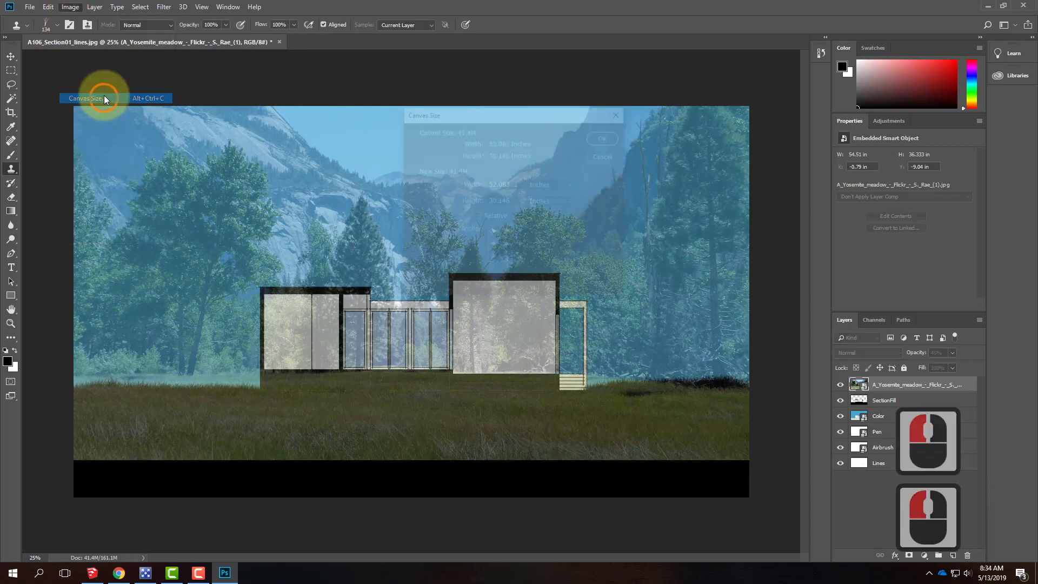
click(510, 262)
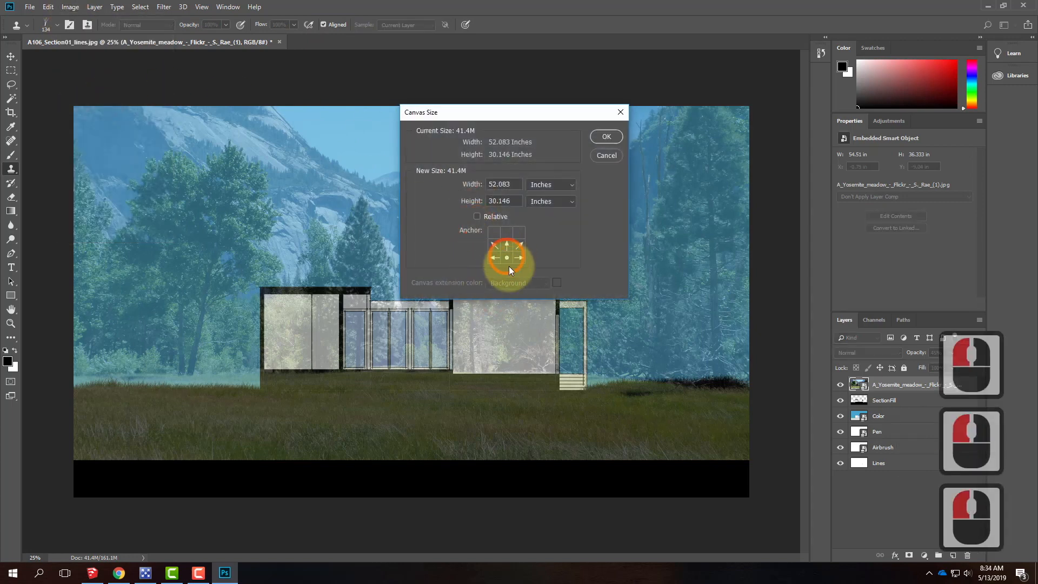
click(464, 200)
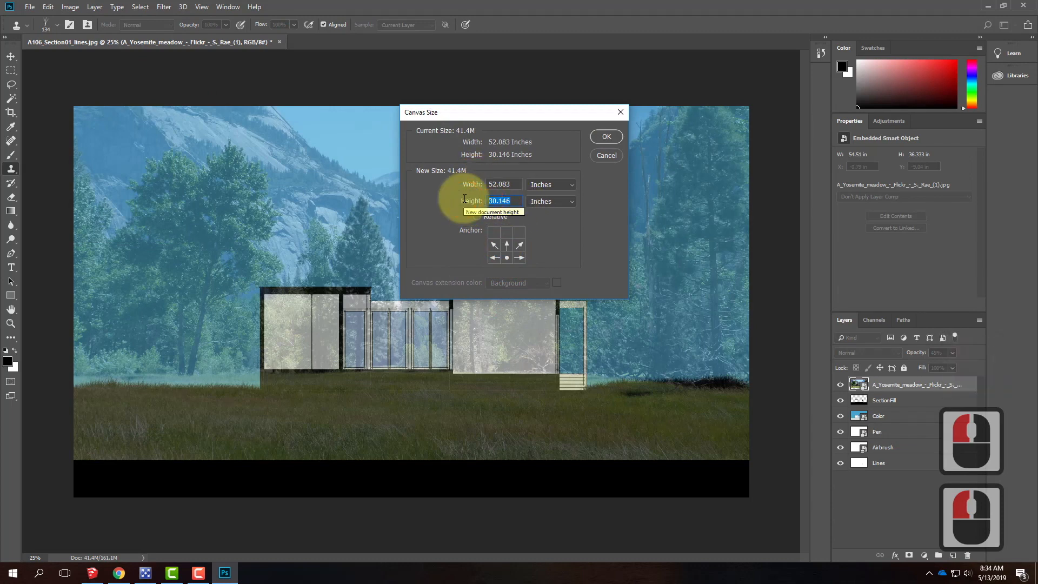
text(40)
click(610, 140)
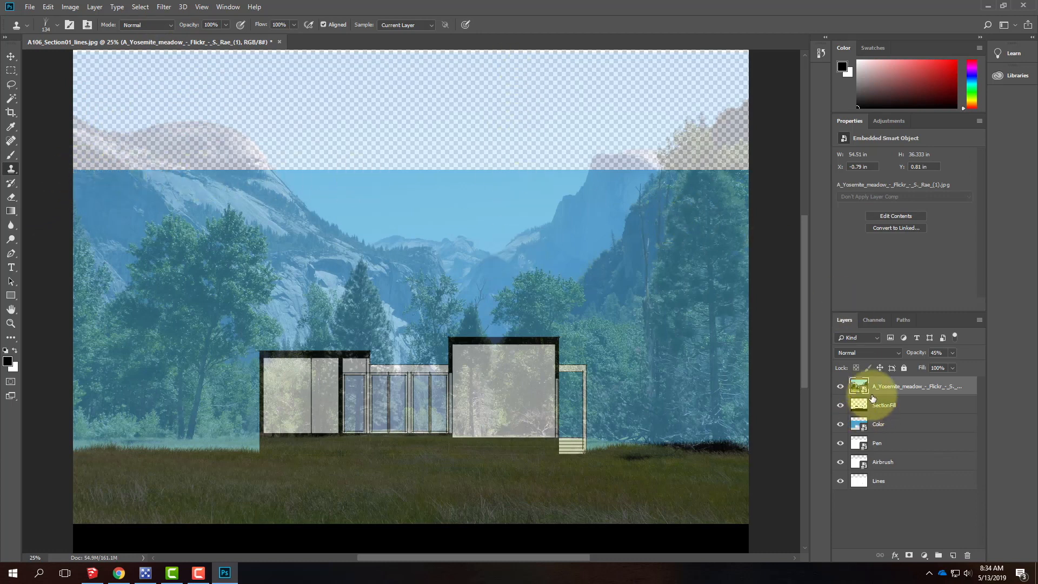
- Restore the meadow photo to 100% opacity, and hide the photo and SectionFill layers while keeping the Color layer visible
click(952, 353)
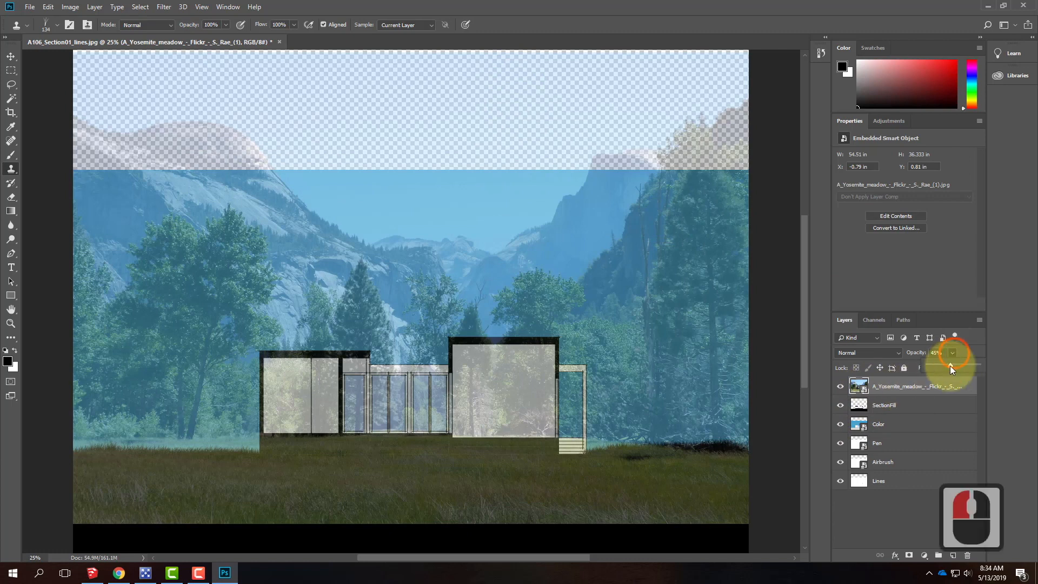
drag(953, 365, 1020, 365)
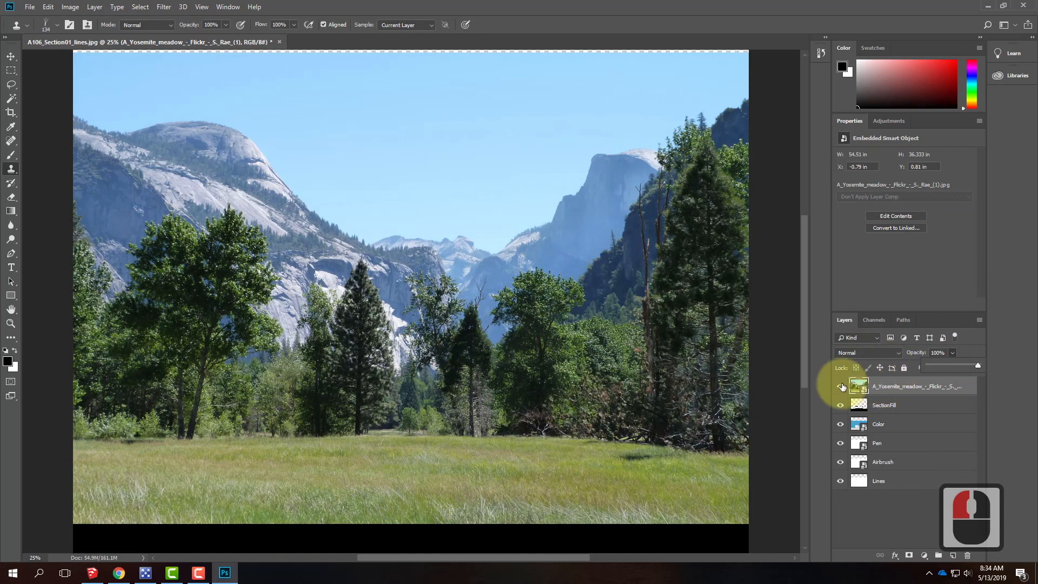
click(841, 387)
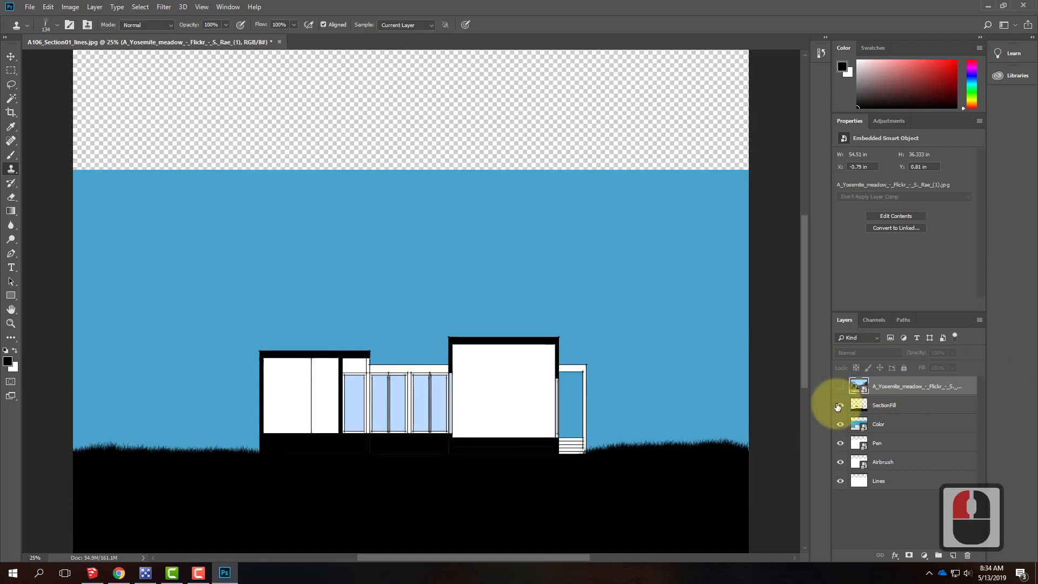
click(841, 428)
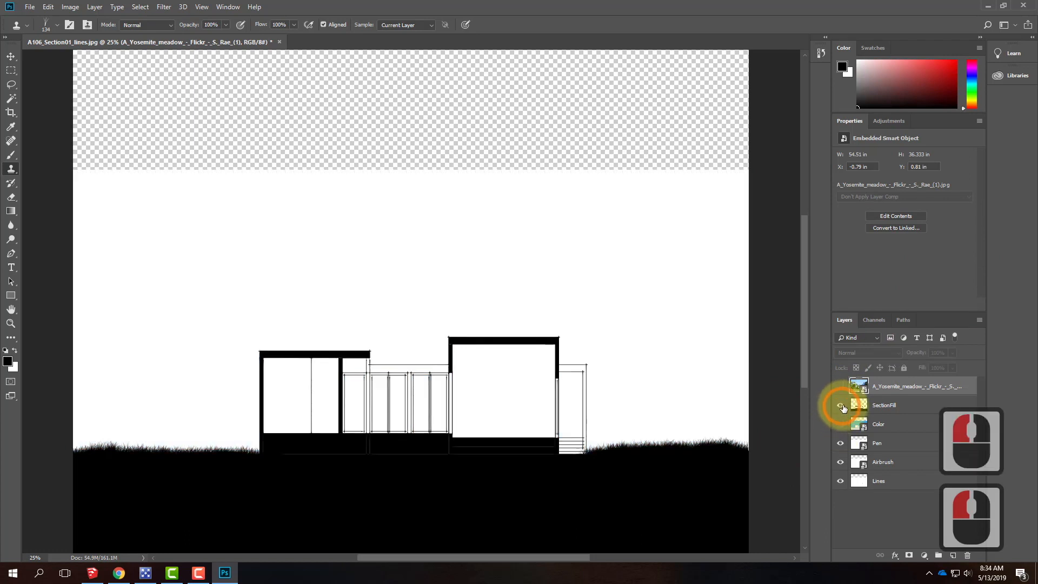
click(841, 406)
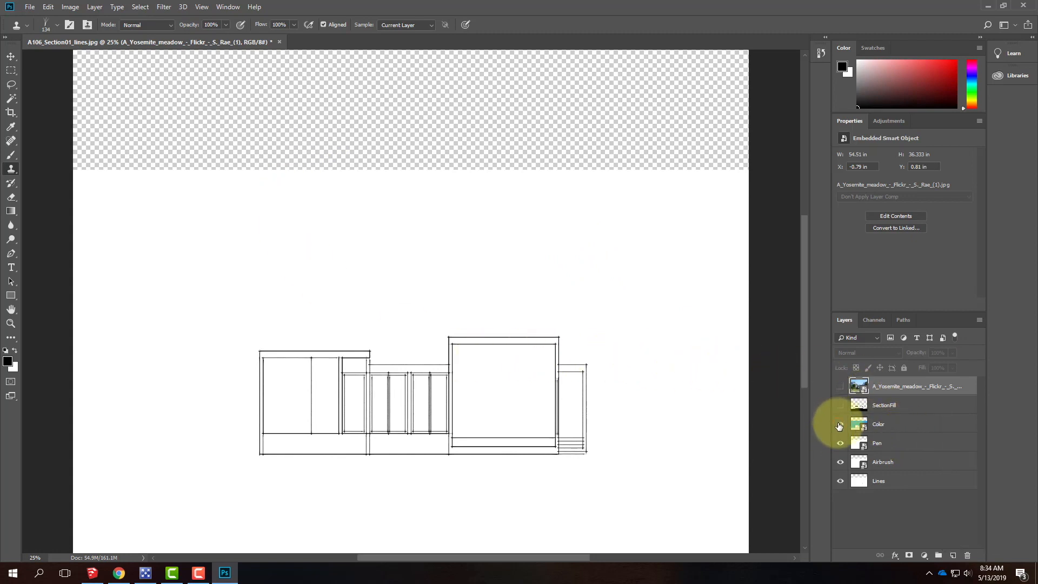
click(840, 426)
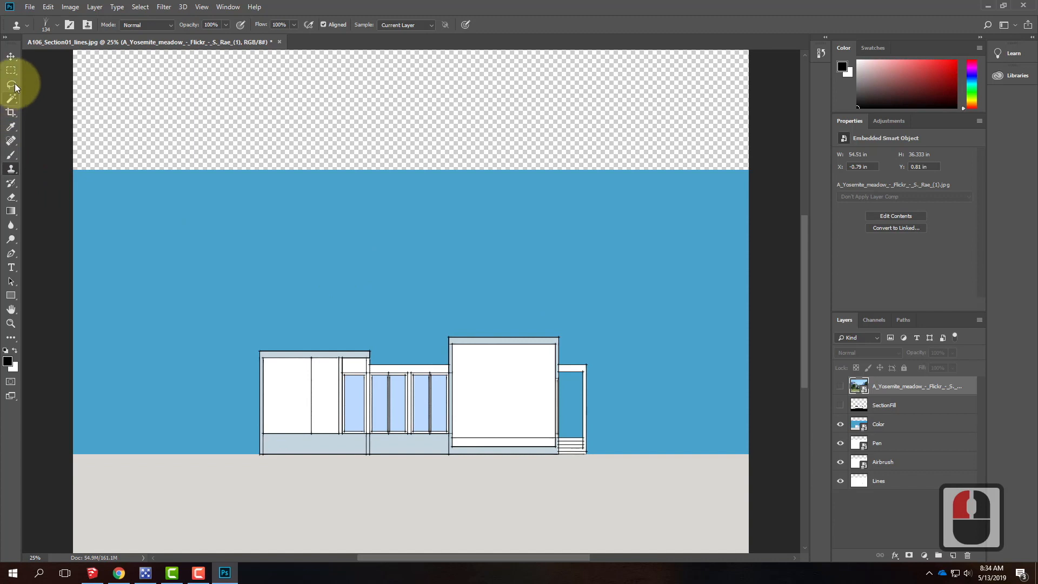
- Select the blue sky on the Color layer with the Magic Wand and add the empty canvas strip above it
click(12, 99)
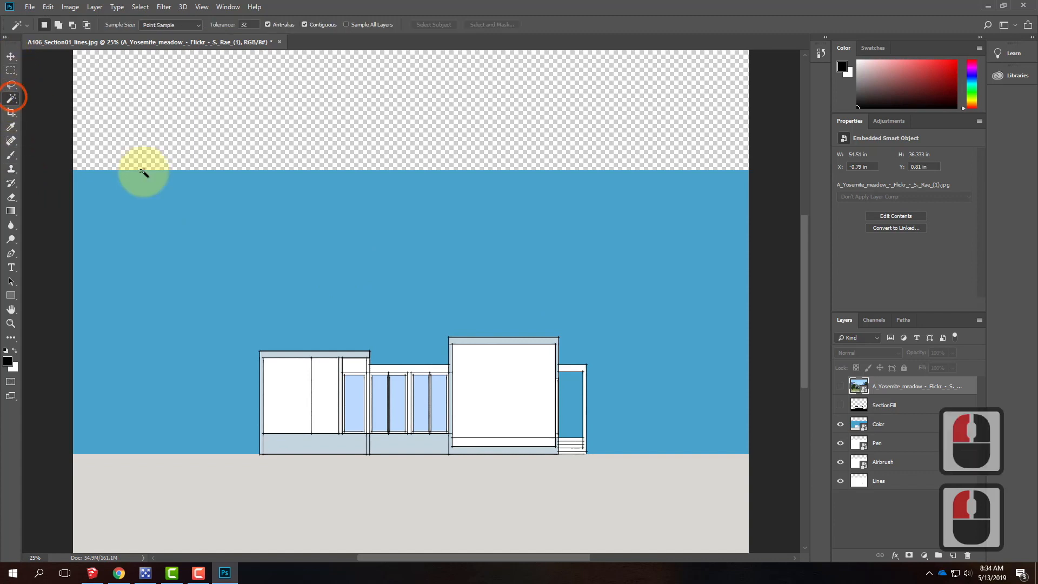
click(211, 232)
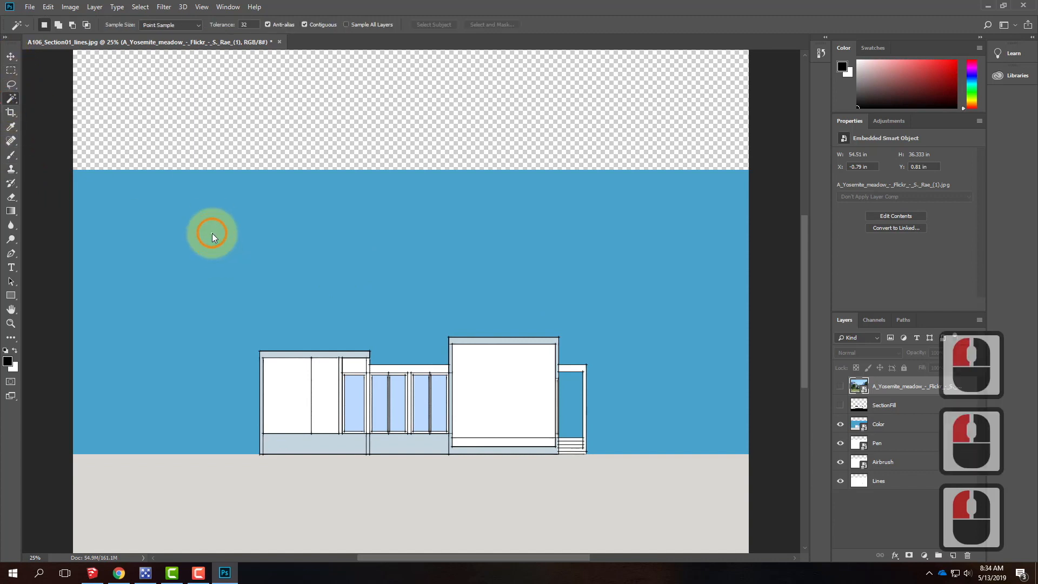
click(886, 423)
click(535, 229)
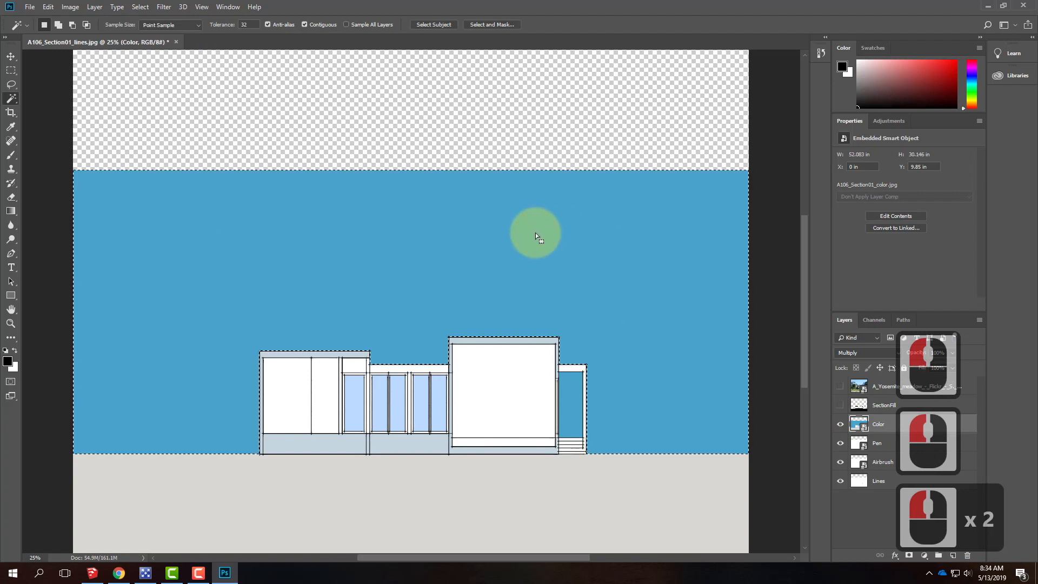
shift+click(473, 124)
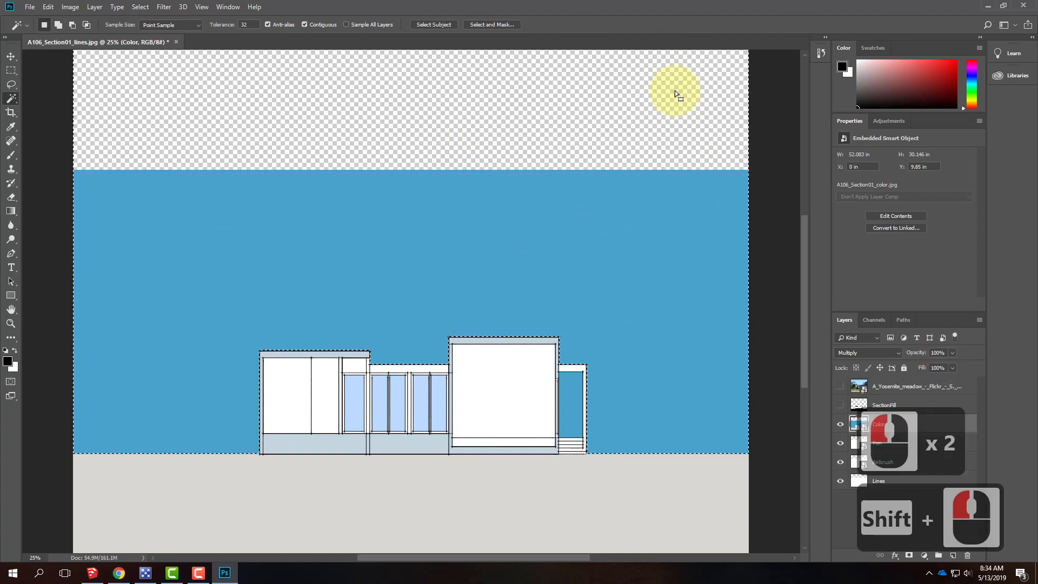
- Add the blue opening within the porch frame beside the steps to the Magic Wand selection
scroll(621, 132, up, 2)
scroll(621, 130, up, 1)
scroll(621, 130, down, 5)
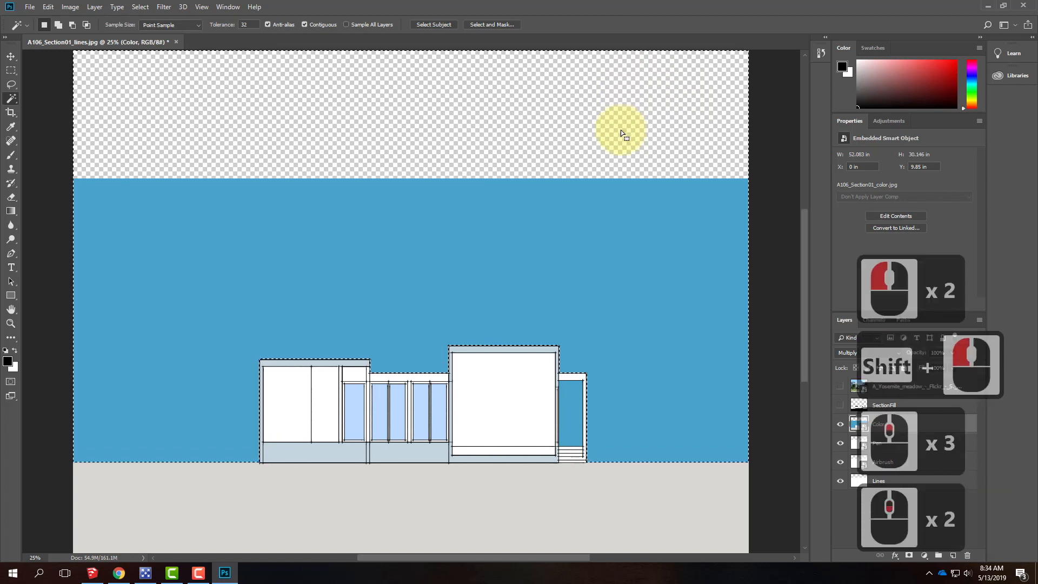
shift+click(583, 385)
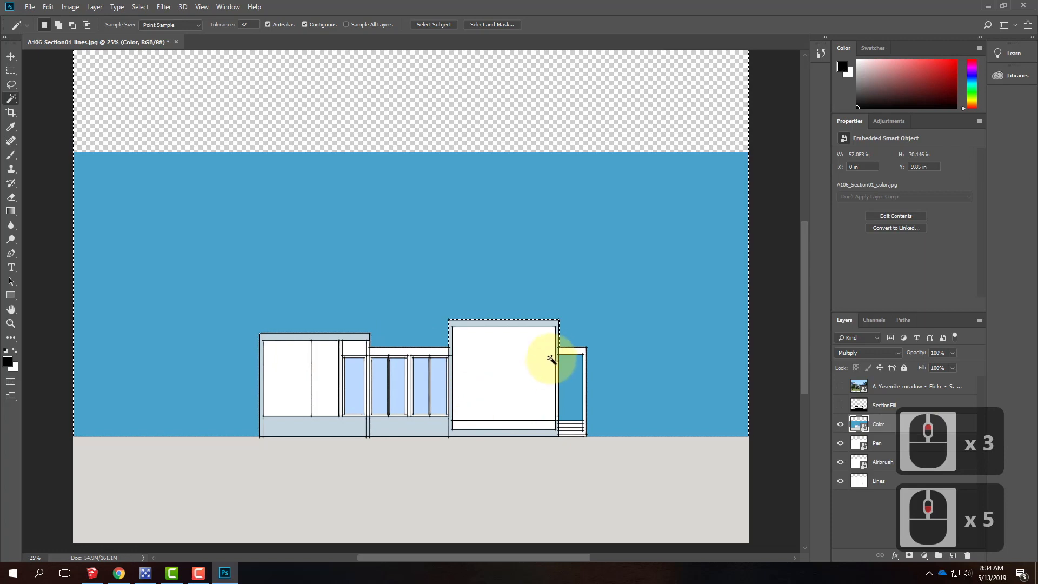
shift+click(573, 381)
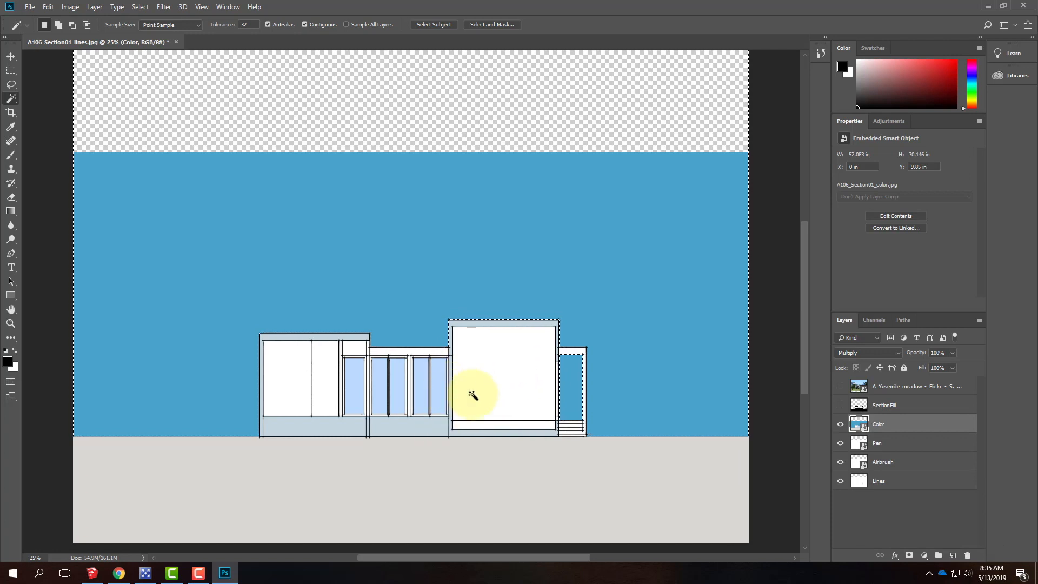
- Add two vertical window slots, each about 0.5 in wide and 4.7 in tall, to the selection on the taller volume's white wall
click(10, 71)
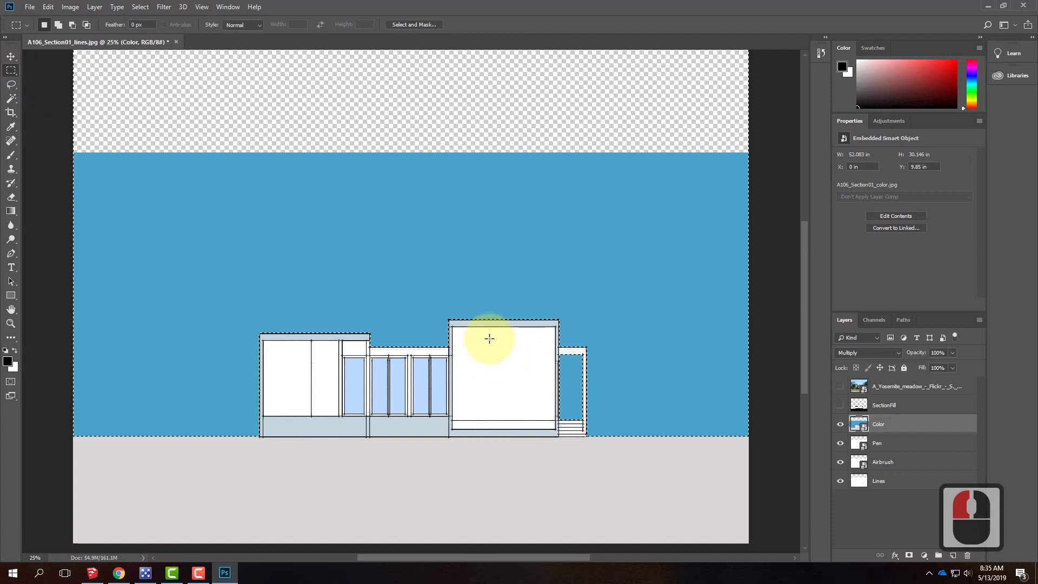
drag(468, 327, 473, 388)
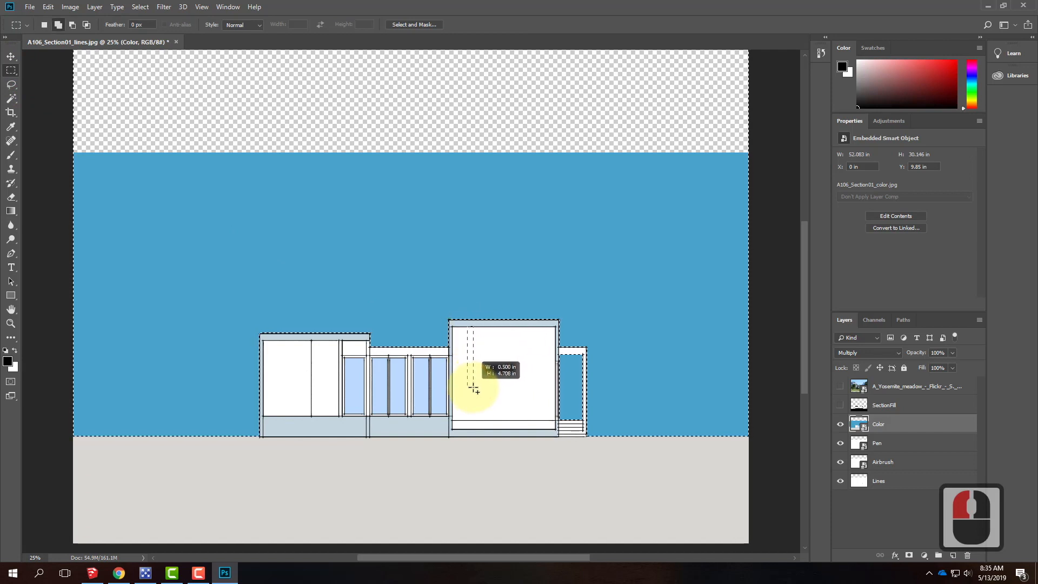
drag(474, 388, 474, 388)
shift+click(481, 336)
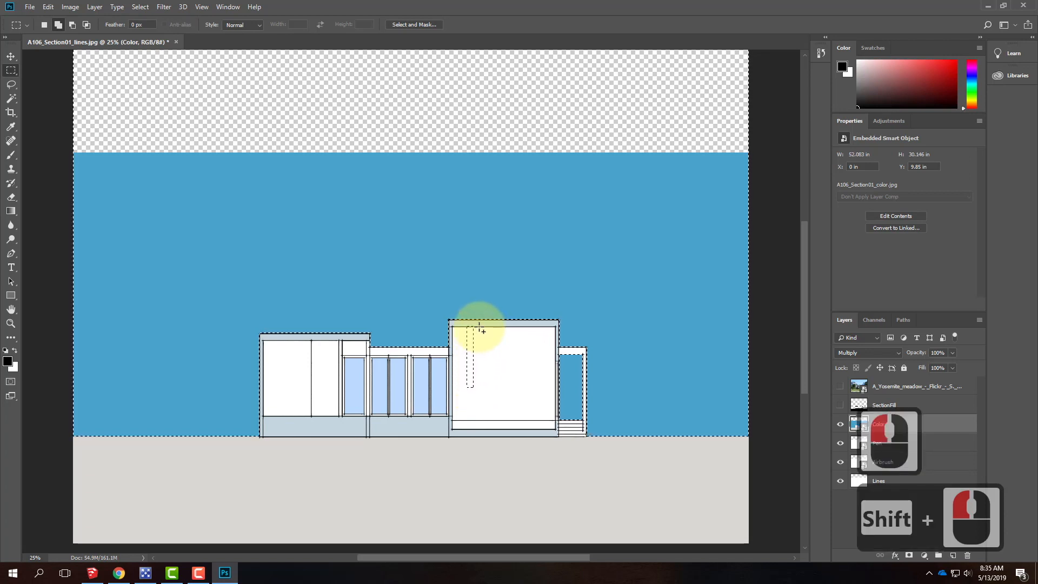
drag(485, 388, 485, 388)
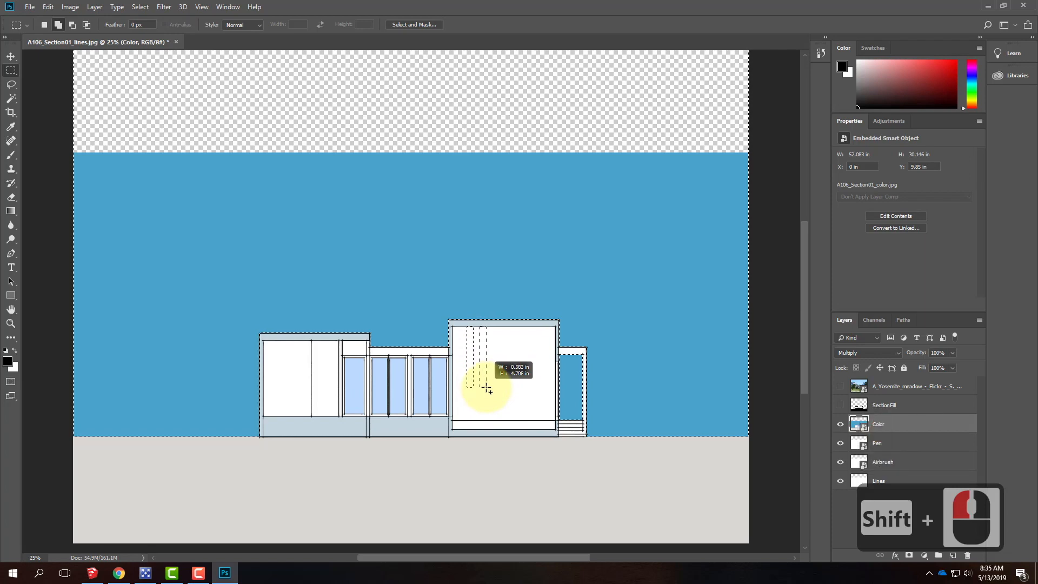
drag(485, 387, 485, 388)
- Add a third parallel slot about 0.54 in wide and 4.75 in tall to the selection, and trim the slots' lower ends level
shift+click(528, 336)
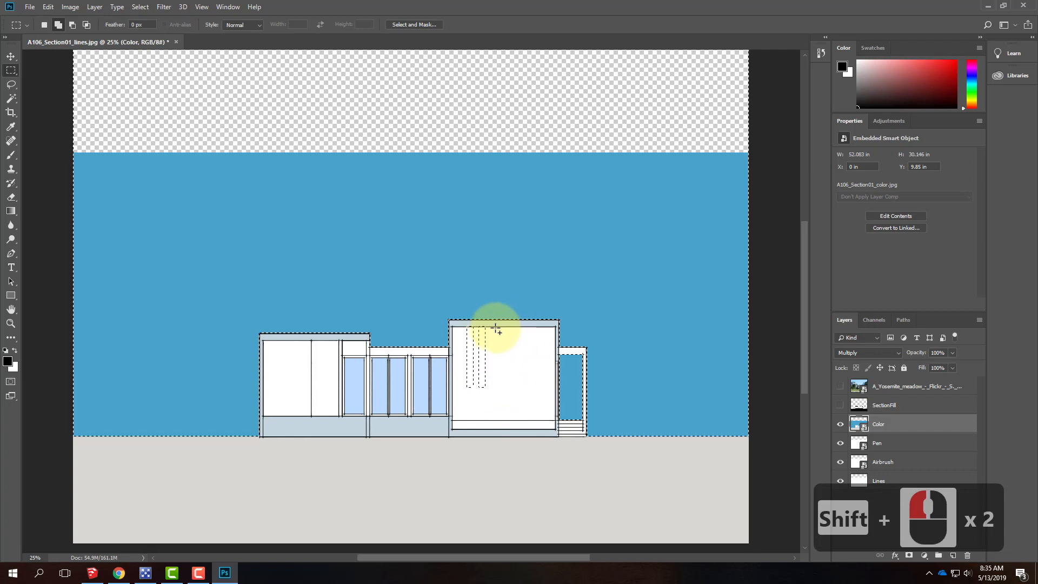
drag(490, 327, 501, 390)
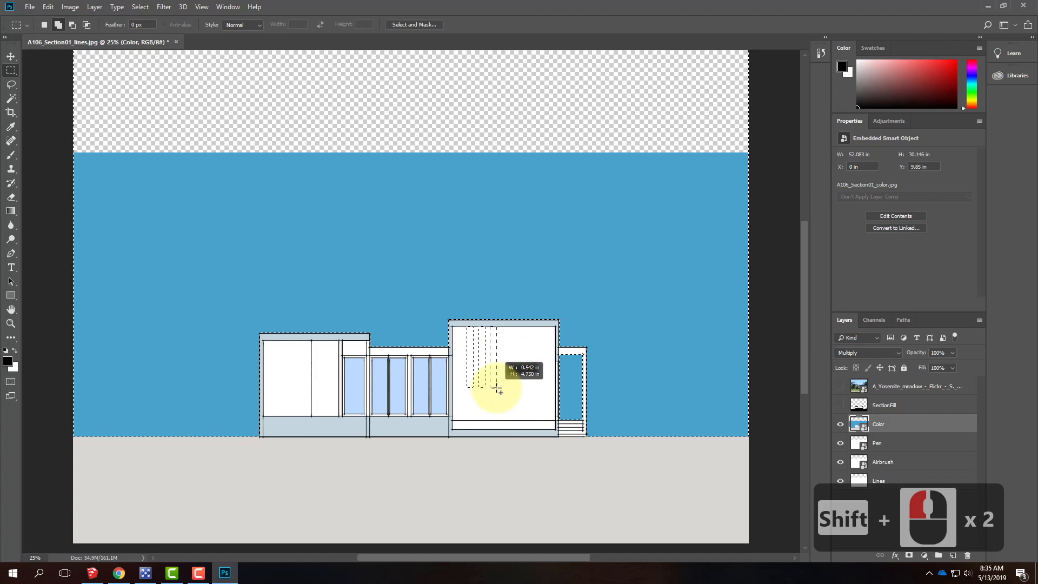
drag(497, 389, 497, 388)
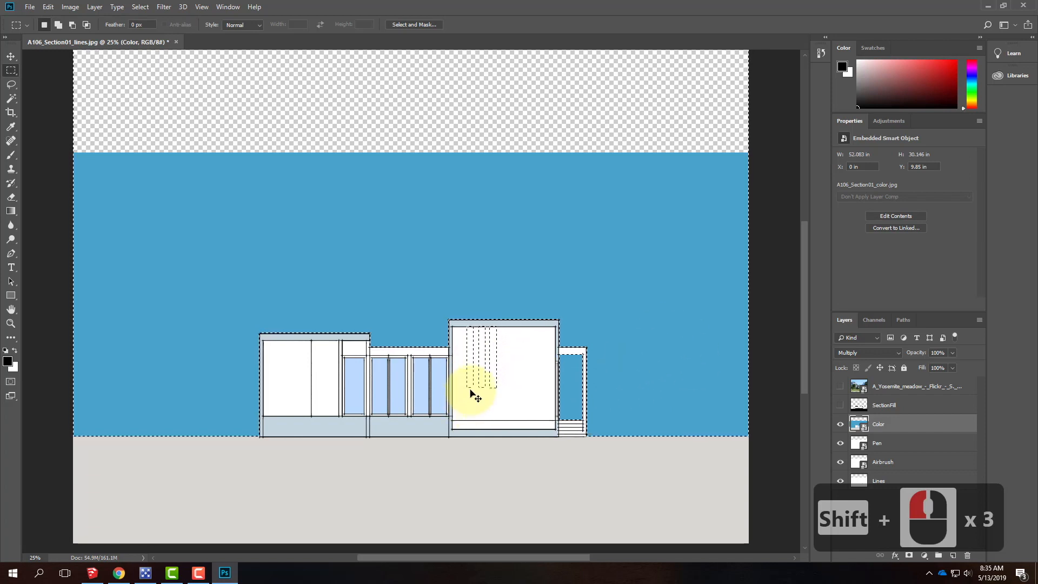
key(alt)
drag(464, 400, 507, 389)
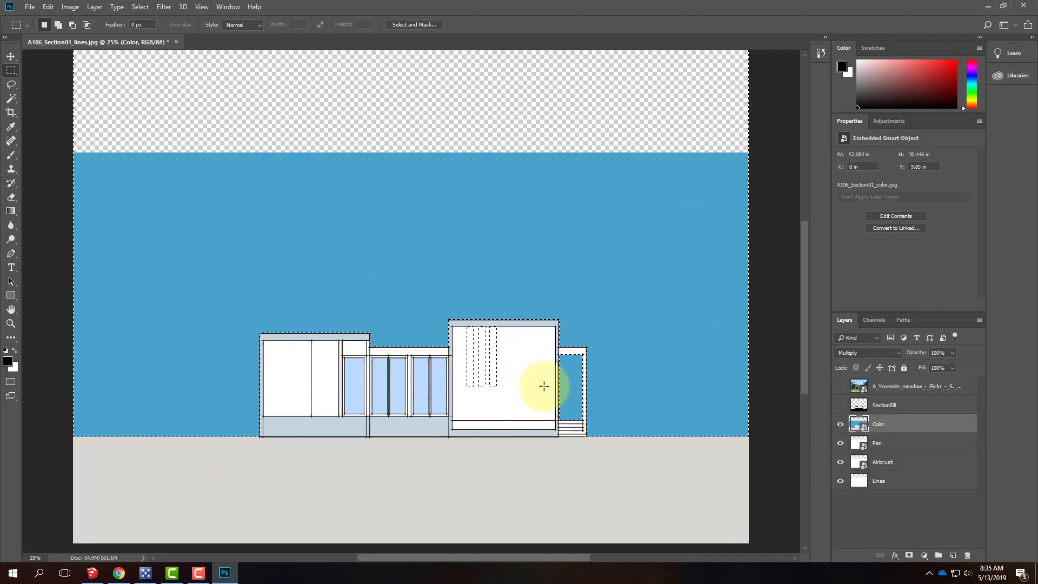
- Show the Yosemite meadow photo layer and add a layer mask to it from the current selection
click(840, 386)
double_click(904, 387)
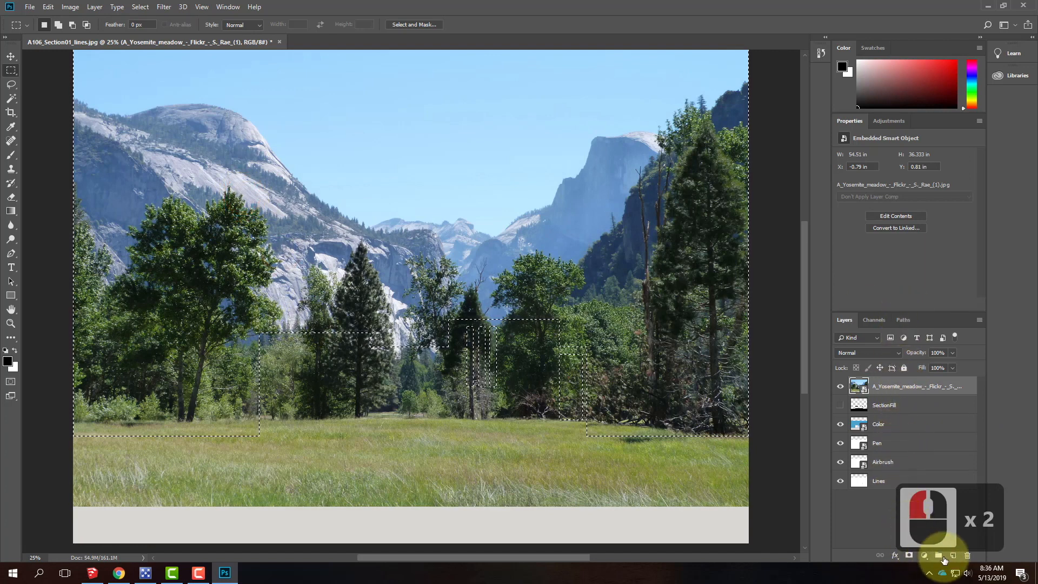
click(911, 557)
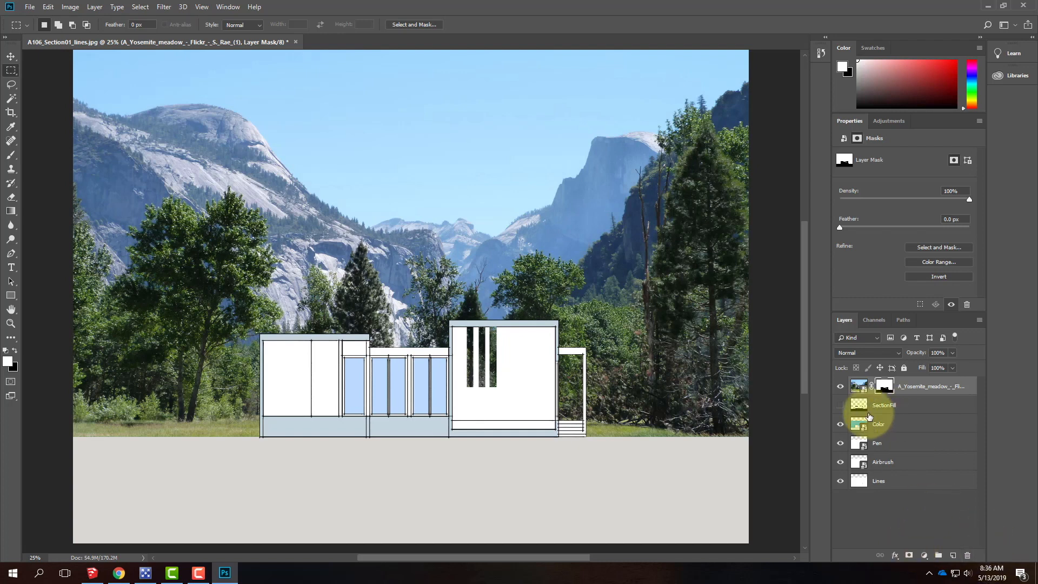
- Show the SectionFill layer and move it above the masked meadow photo layer in the stacking order
click(840, 410)
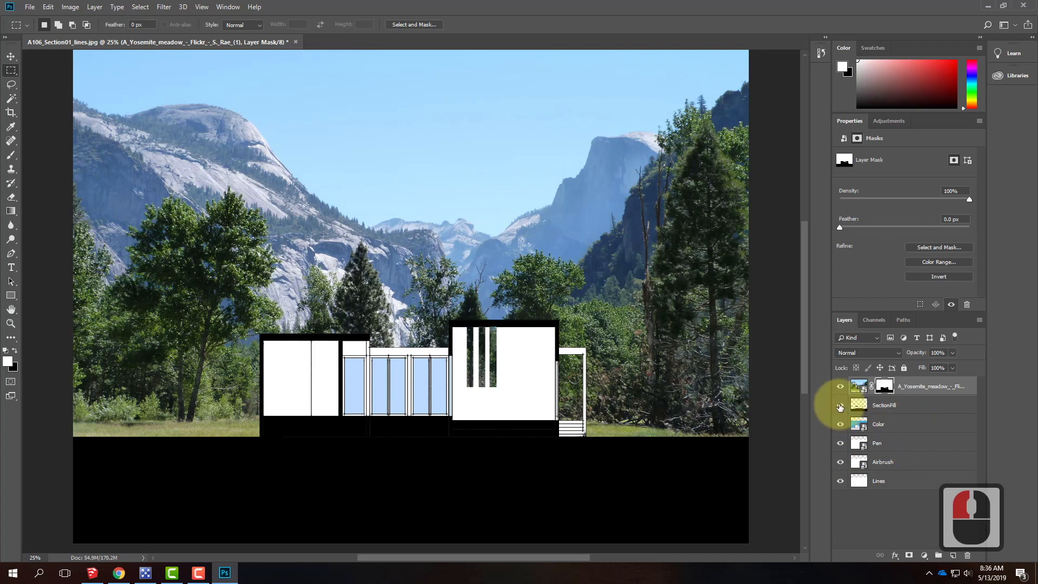
click(840, 406)
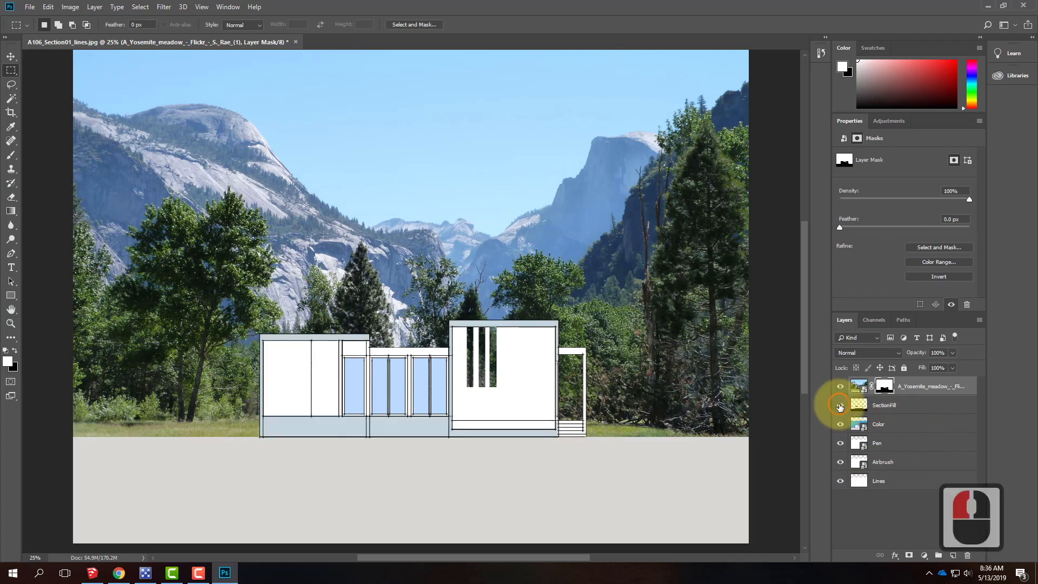
click(840, 406)
click(839, 388)
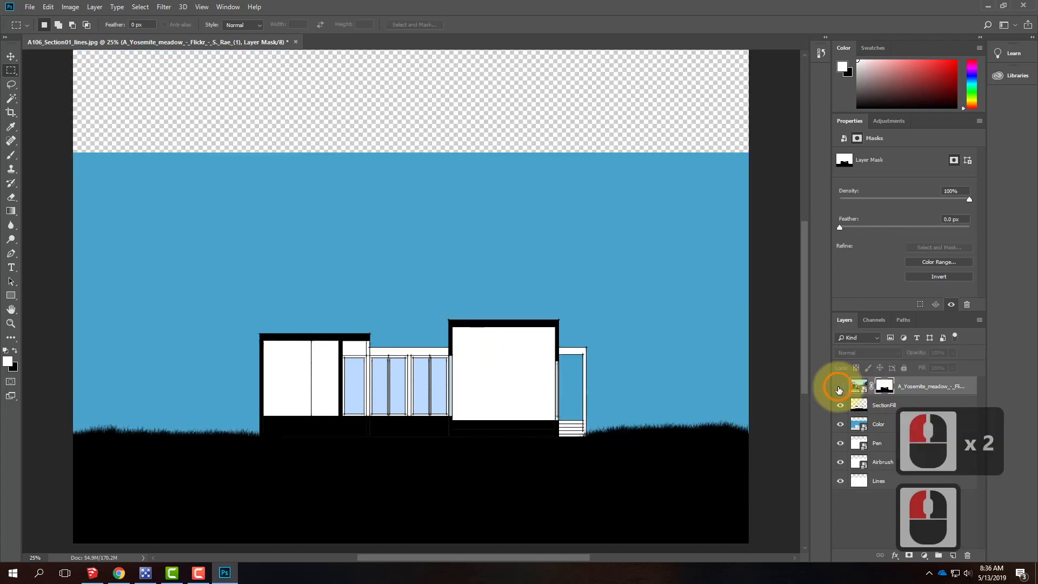
click(839, 388)
click(884, 407)
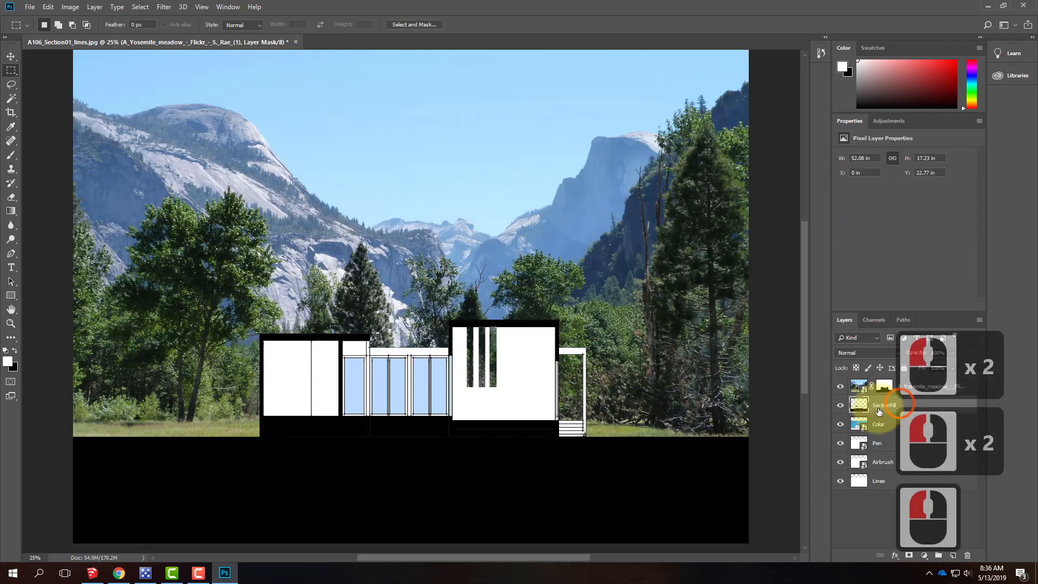
drag(885, 406, 883, 378)
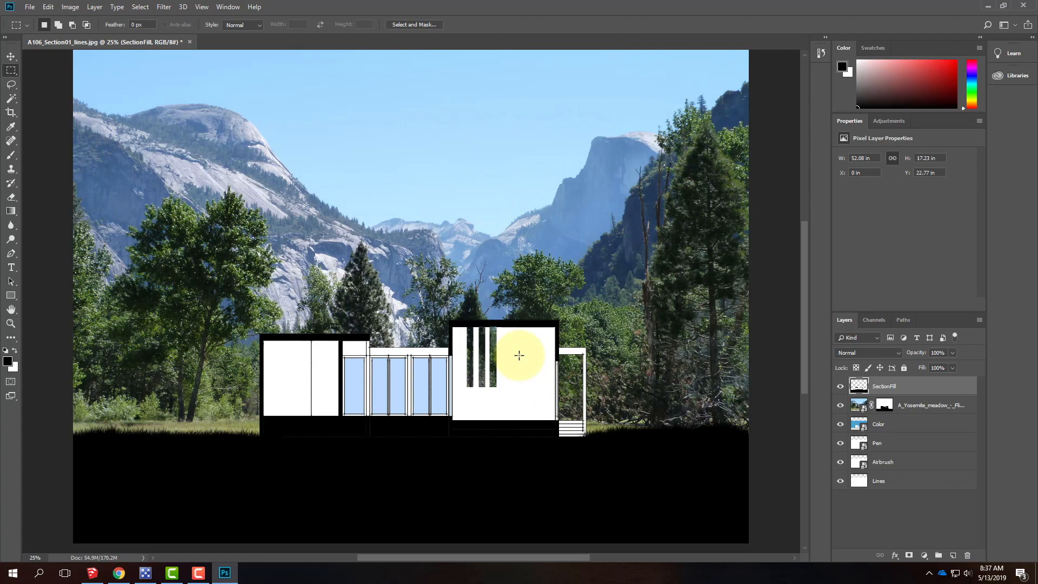
- Add a Hue/Saturation adjustment layer in Normal mode at 100% opacity above the SectionFill layer
key(ctrl+equal)
key(ctrl+equal)
drag(514, 352, 287, 145)
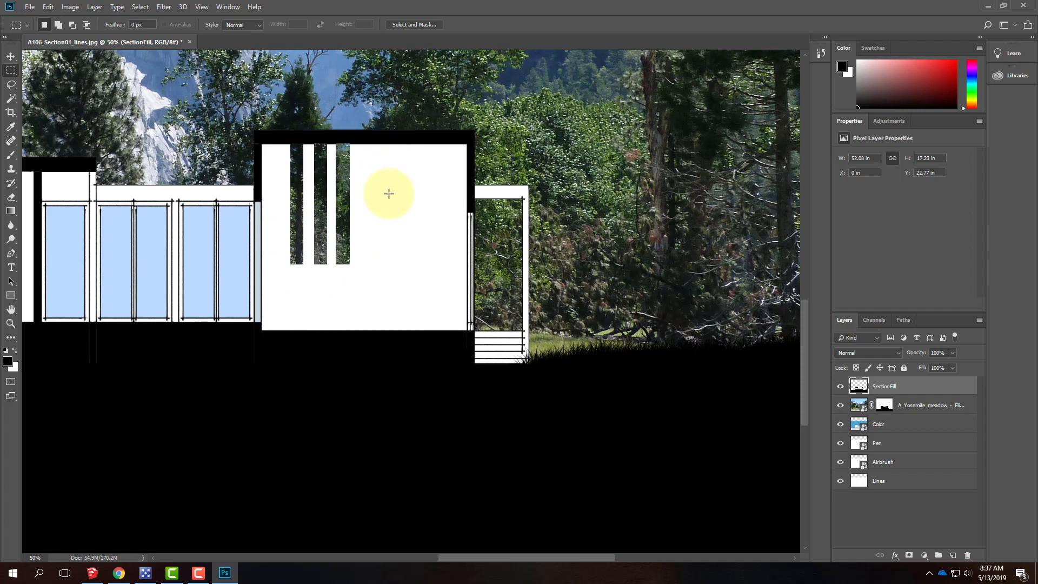
click(67, 8)
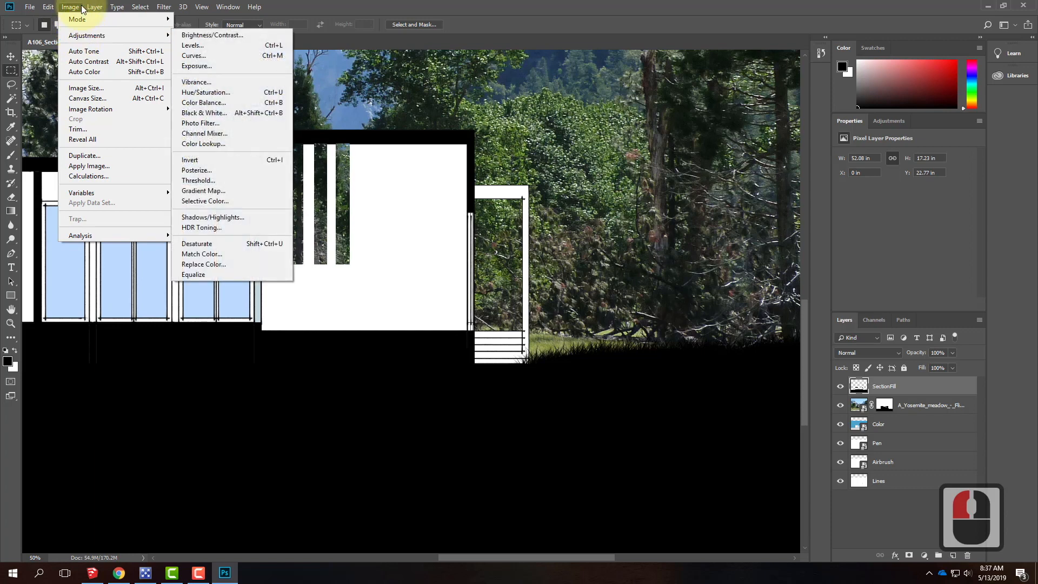
mouse_move(108, 8)
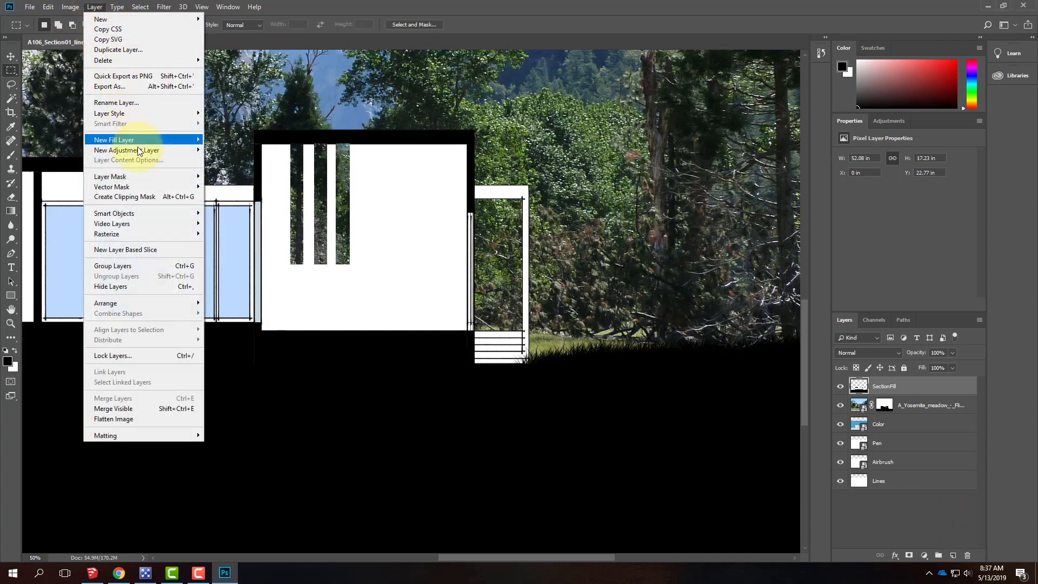
mouse_move(139, 151)
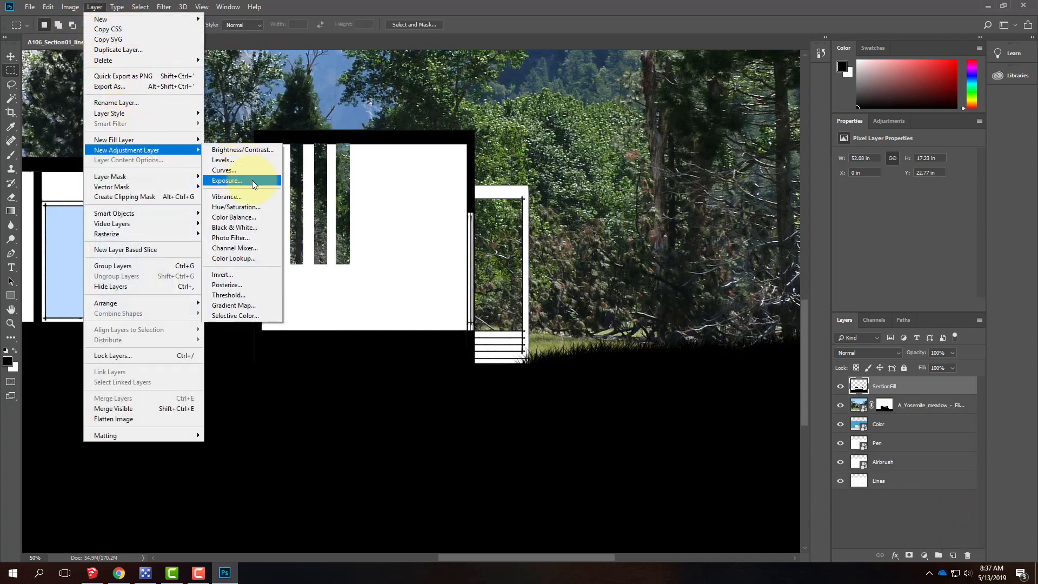
click(251, 207)
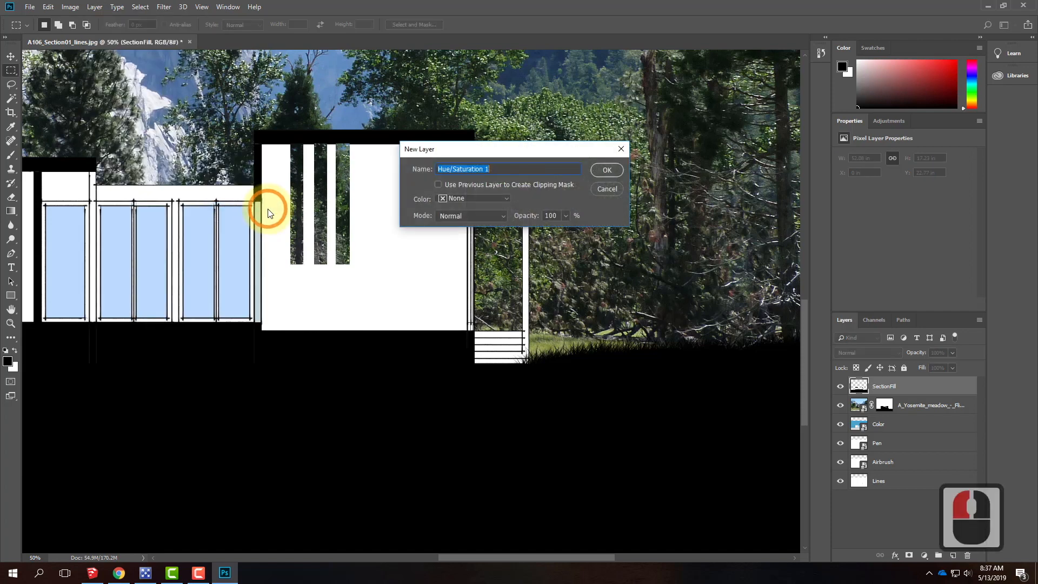
click(604, 171)
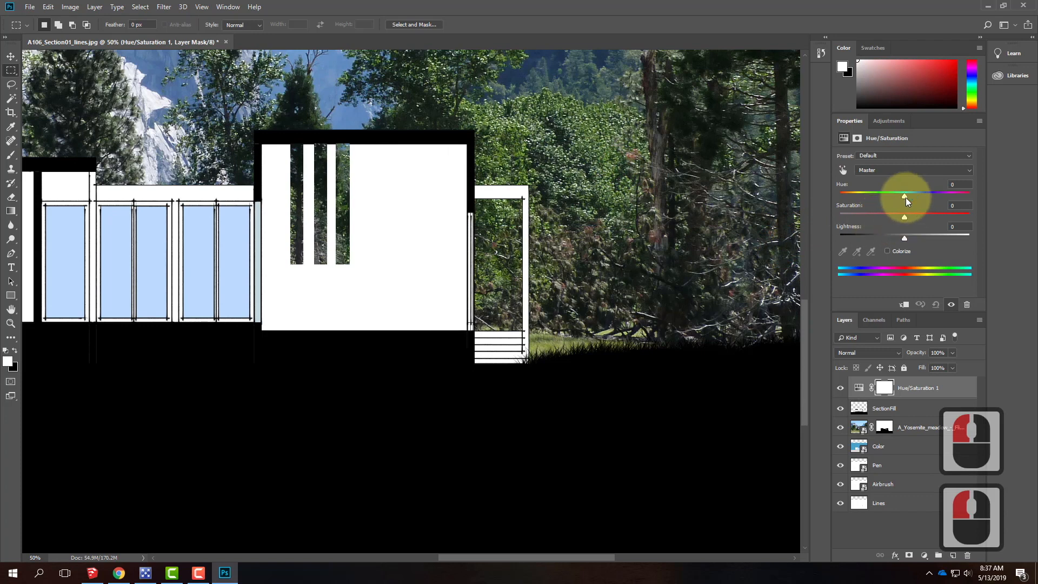
- Set the adjustment layer's hue to -2 and its saturation to -100, turning the composition greyscale
mouse_move(907, 196)
mouse_down()
mouse_move(943, 197)
mouse_move(888, 198)
mouse_move(913, 194)
mouse_move(903, 196)
mouse_up()
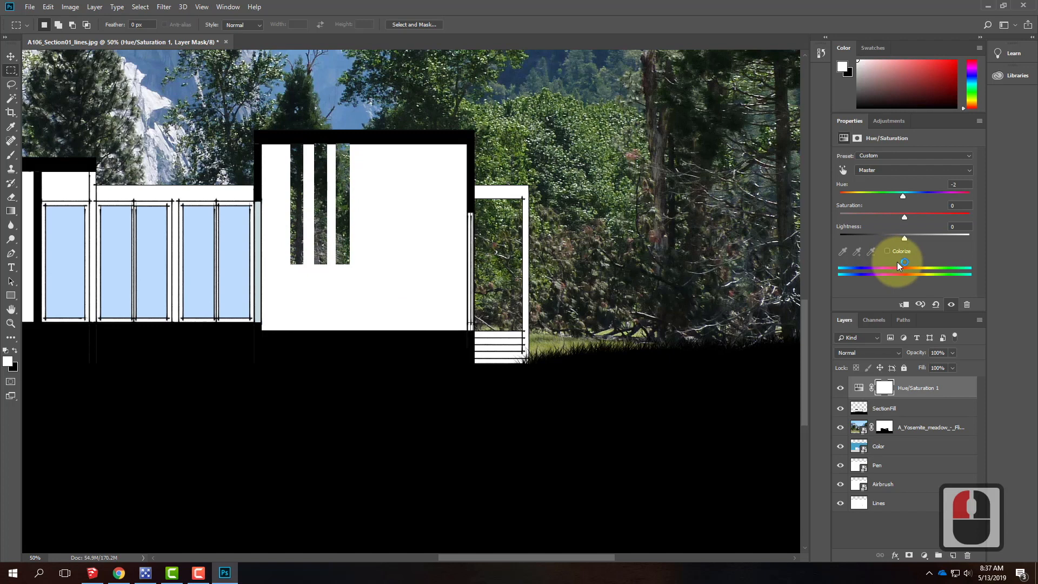
click(904, 238)
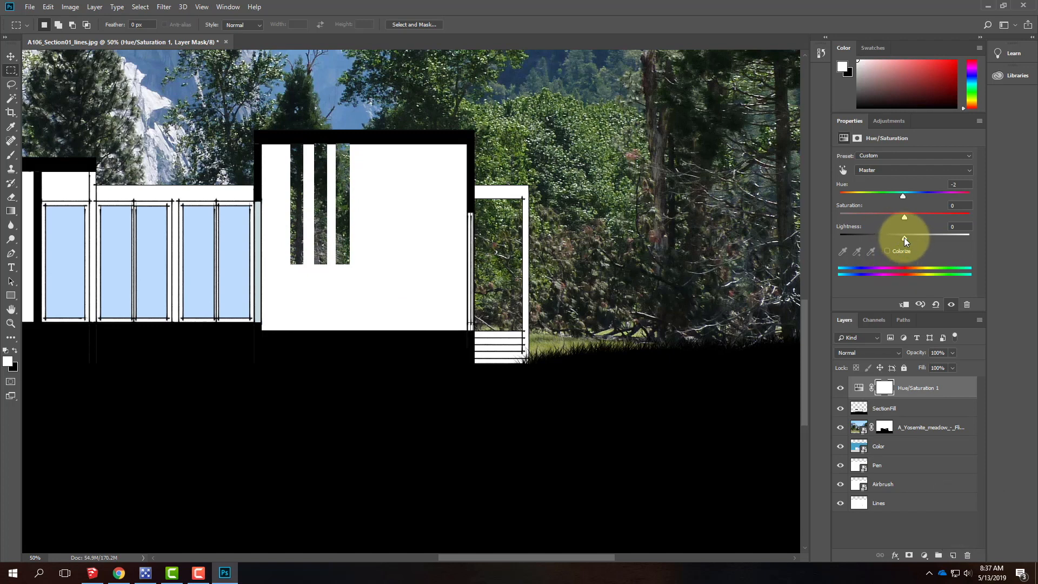
drag(906, 217, 930, 222)
drag(887, 223, 827, 222)
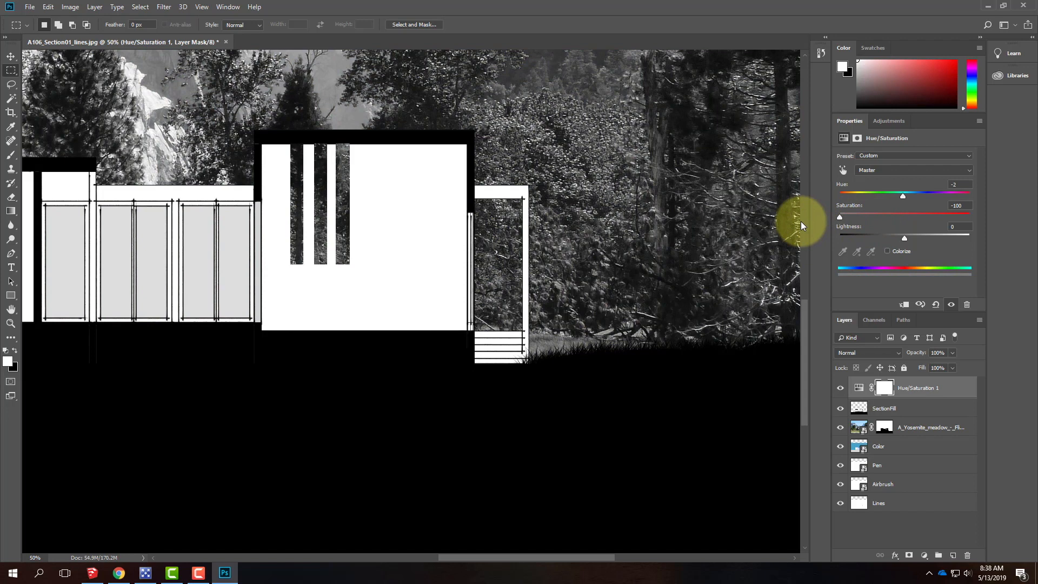
- Draw a rectangular selection enclosing the three vertical window slots on the taller volume's white wall
scroll(532, 235, up, 19)
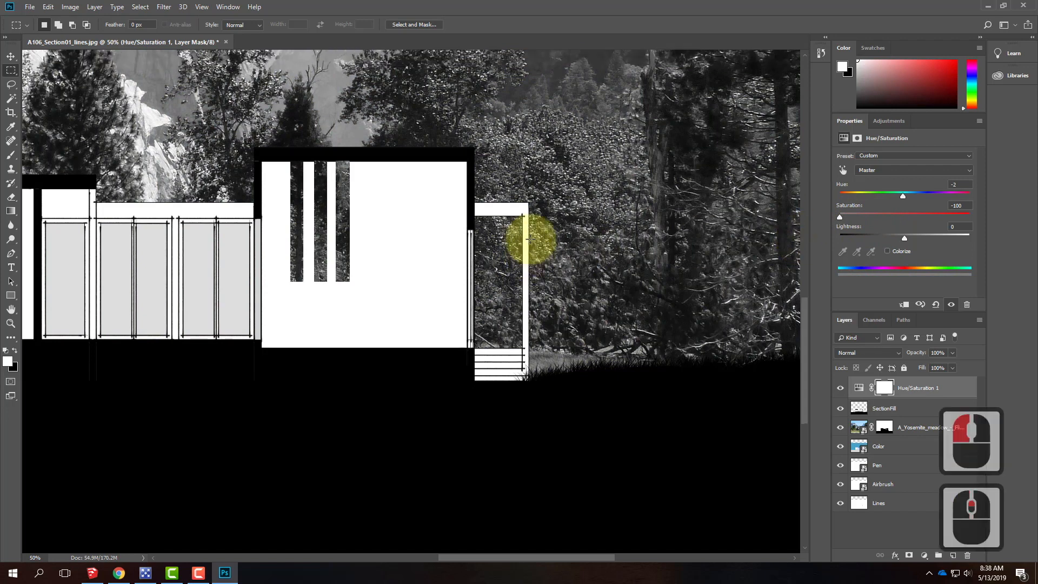
scroll(530, 239, up, 6)
scroll(531, 237, down, 12)
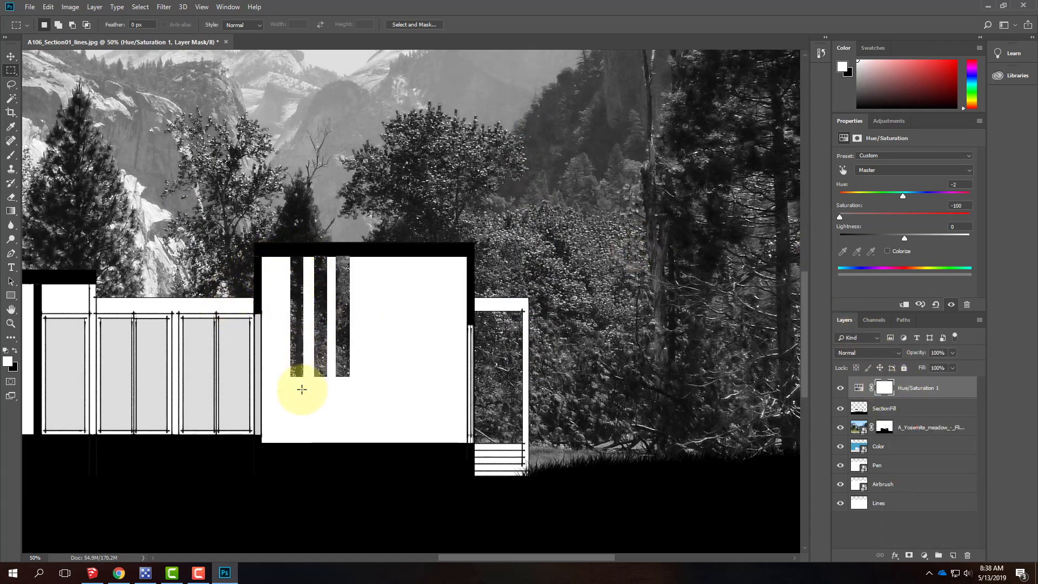
click(11, 71)
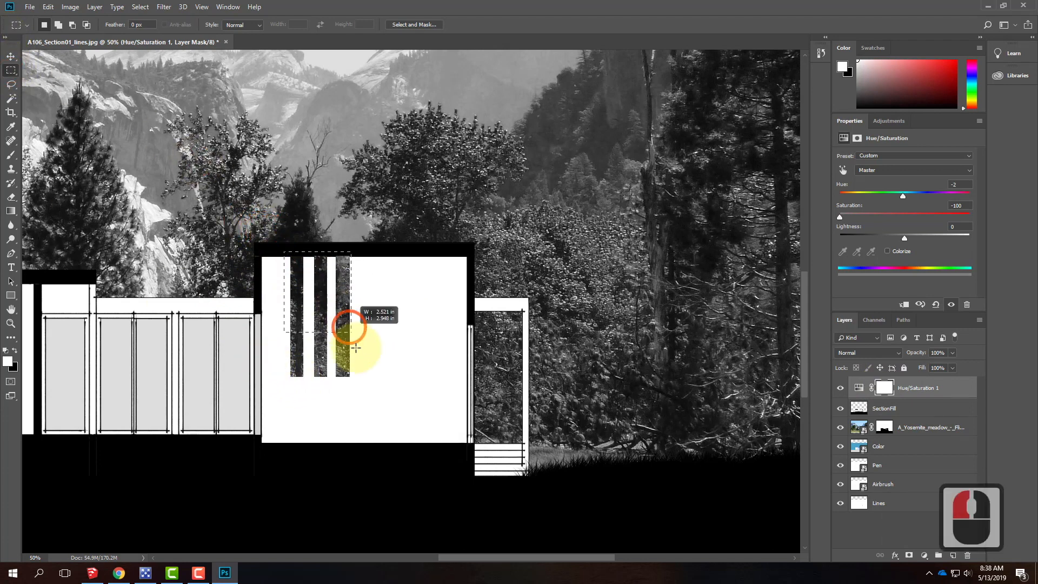
drag(361, 394, 361, 394)
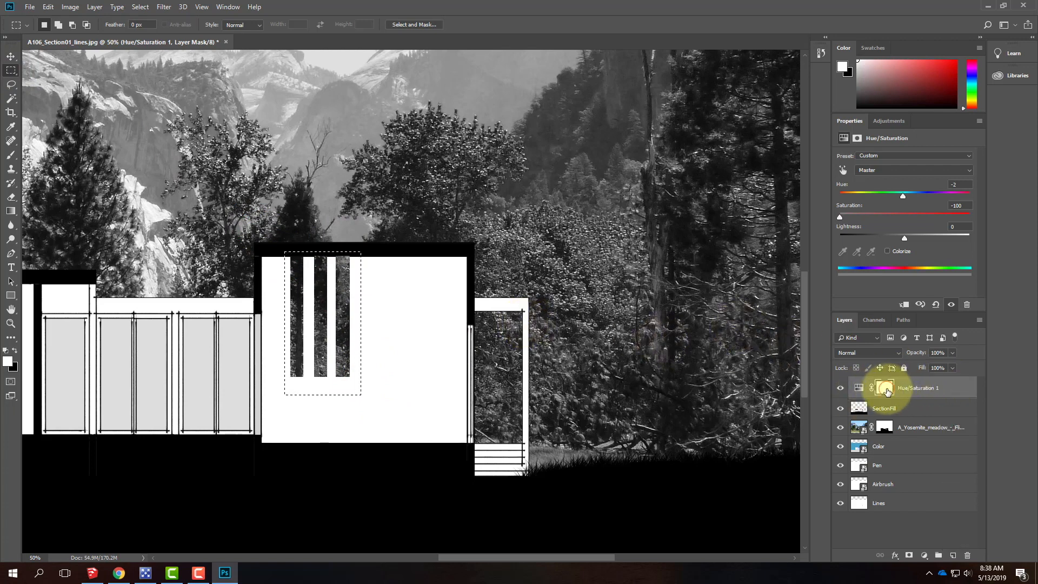
- Paint black over the selected window slots on the Hue/Saturation layer mask with a 400 px brush to restore their colour
click(885, 390)
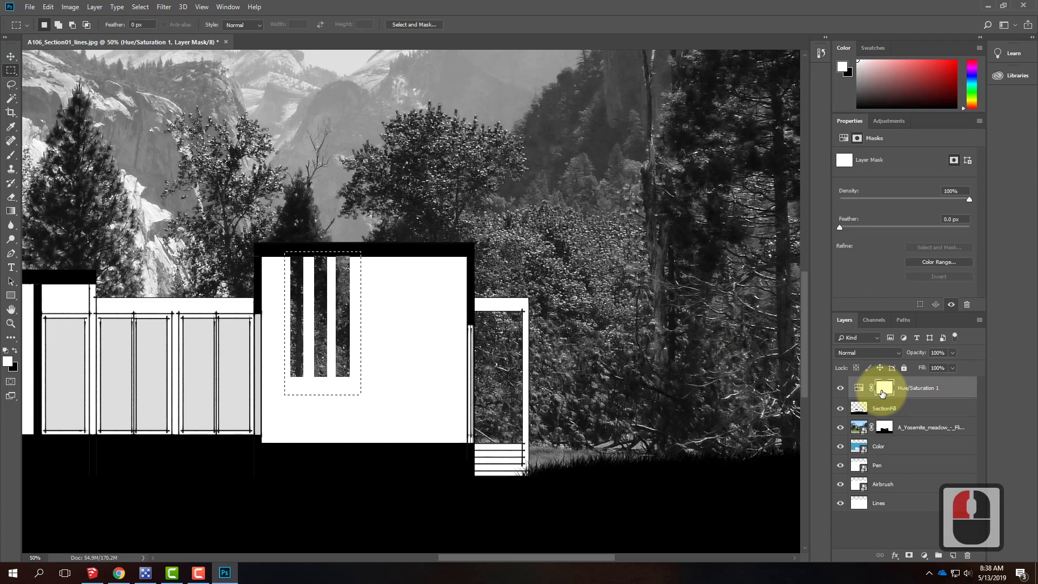
click(11, 156)
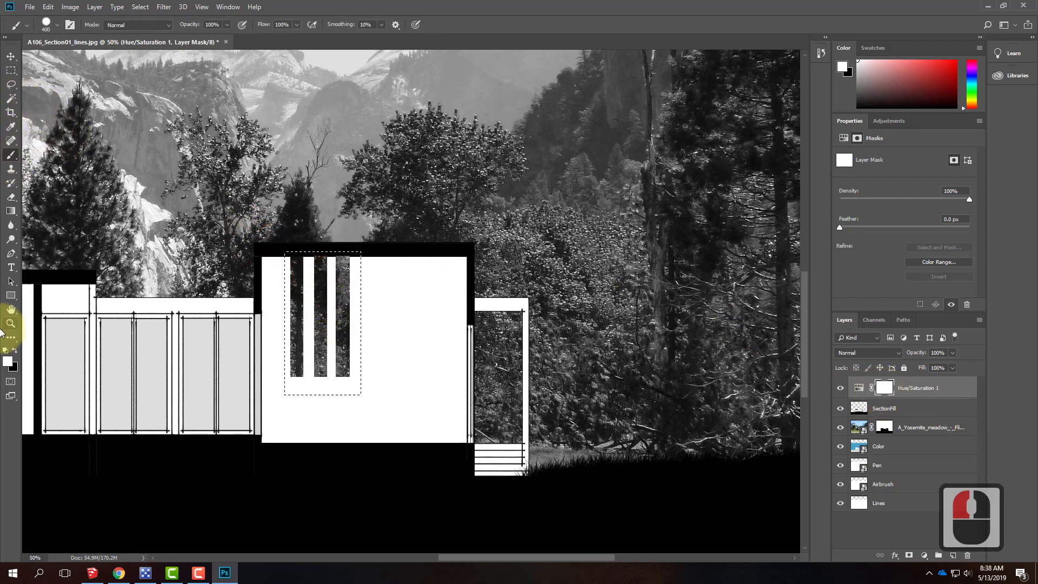
click(15, 351)
click(257, 295)
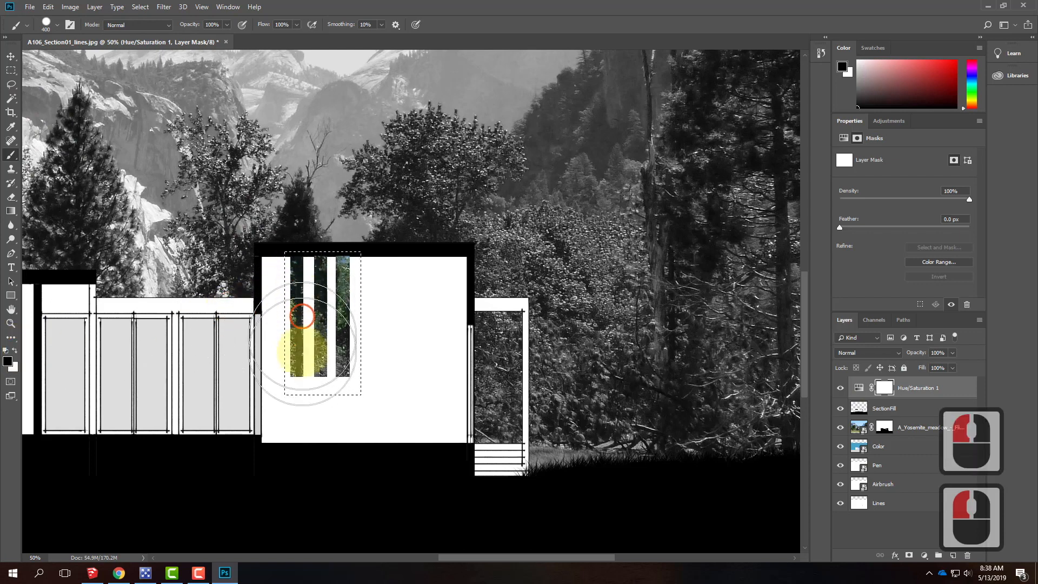
mouse_move(322, 269)
mouse_down()
mouse_move(320, 392)
mouse_move(321, 260)
mouse_move(660, 273)
mouse_up()
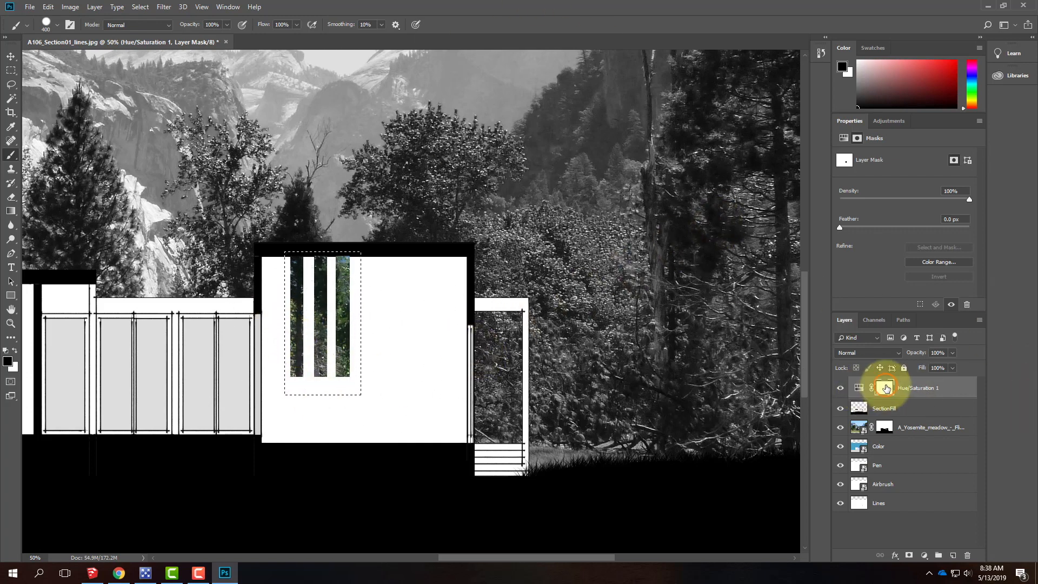
- Try inverting the Hue/Saturation layer mask inside the selection, and undo the inversion
click(72, 6)
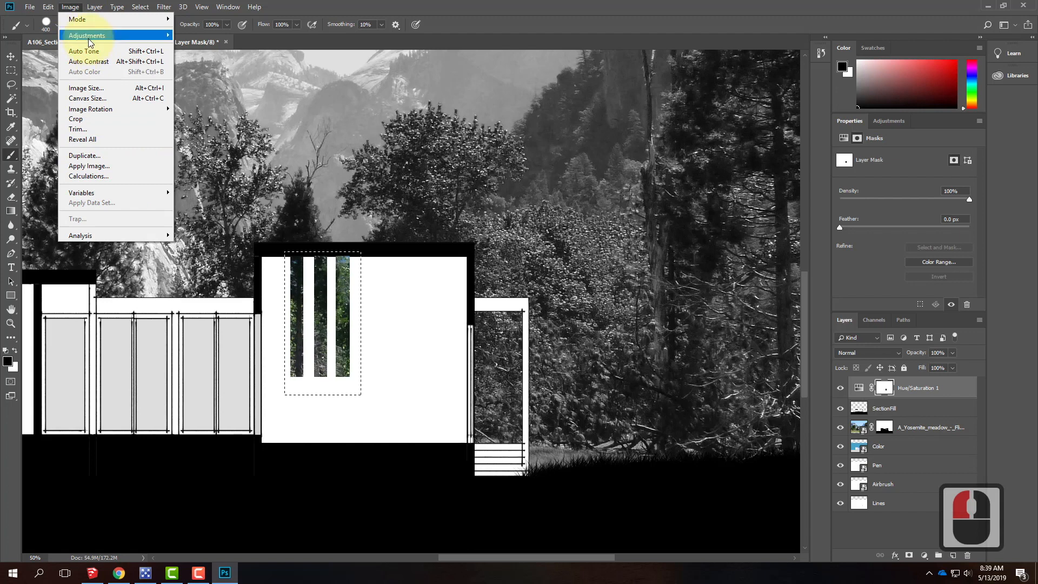
mouse_move(86, 35)
click(200, 158)
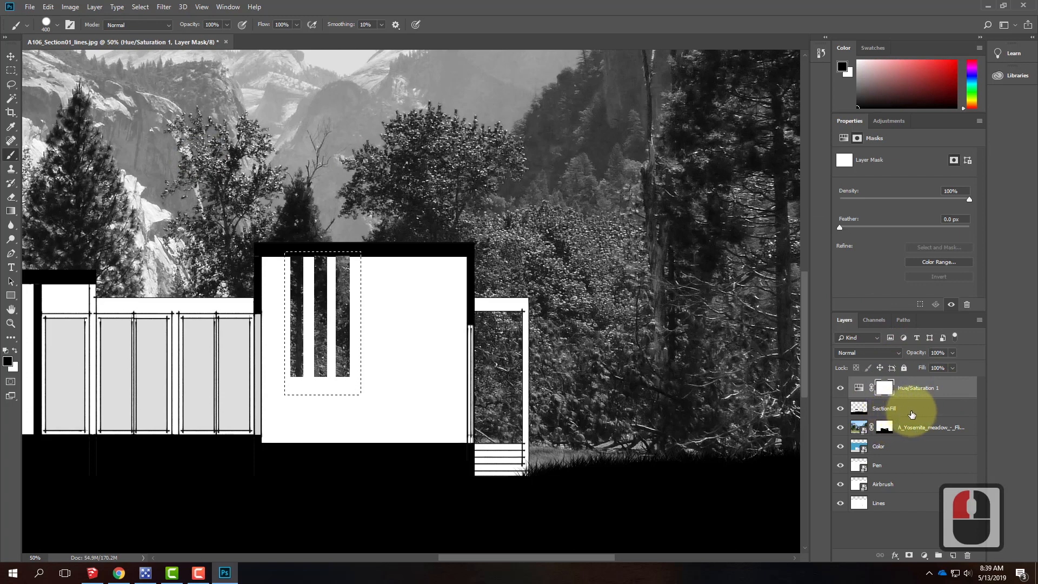
click(885, 391)
key(ctrl+z)
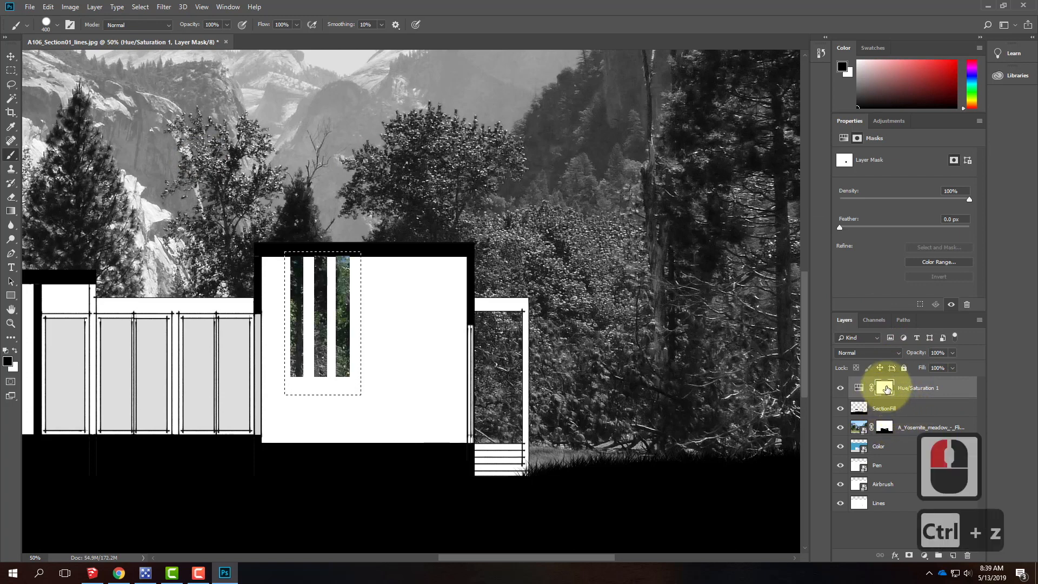
- Clear the rectangular selection around the three window slots
click(11, 71)
click(273, 168)
click(547, 187)
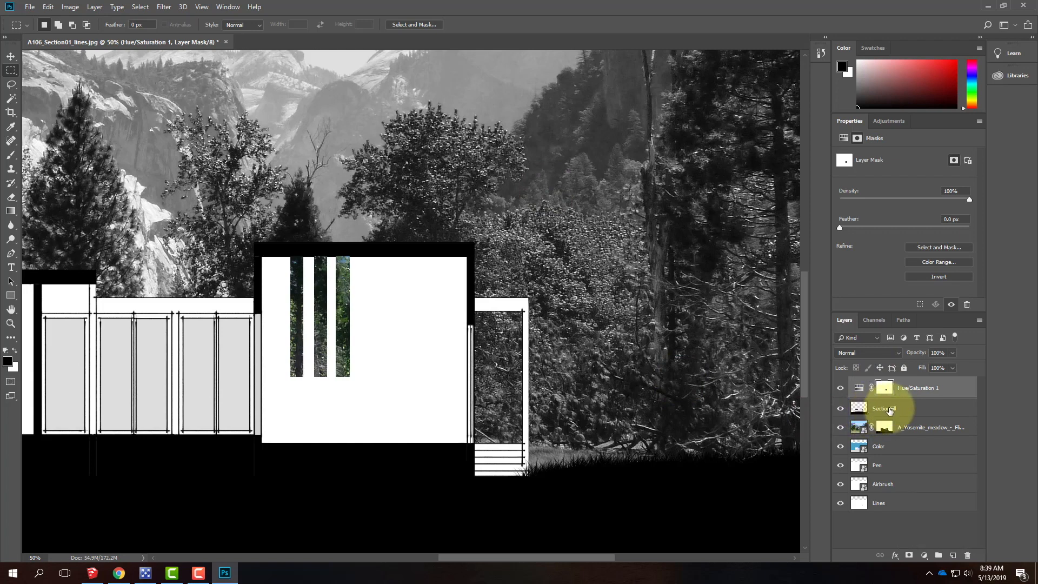
- Move the Hue/Saturation layer directly above the Yosemite meadow photo layer, and clip it to that photo
click(922, 426)
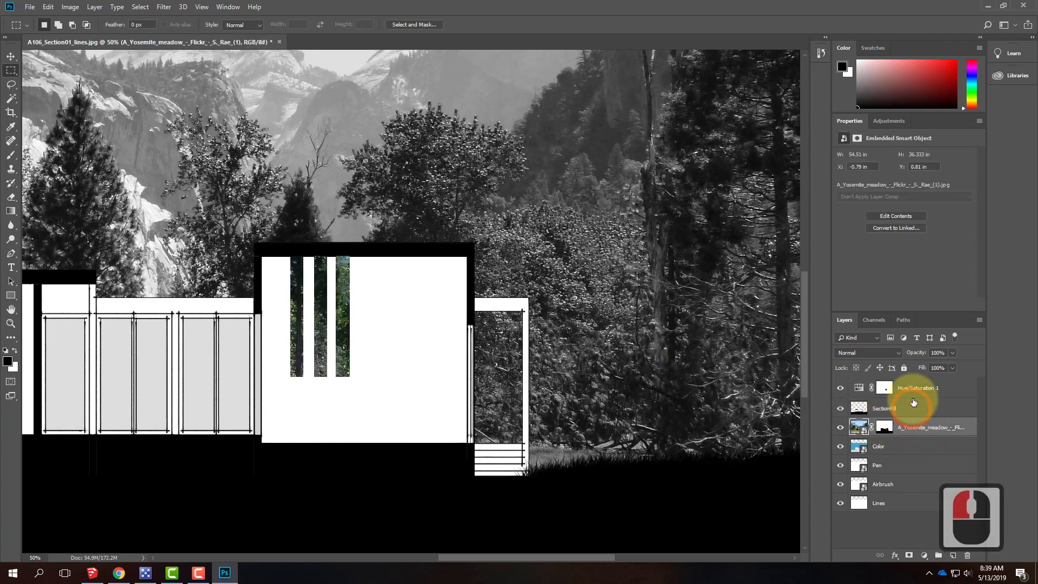
drag(916, 394, 892, 418)
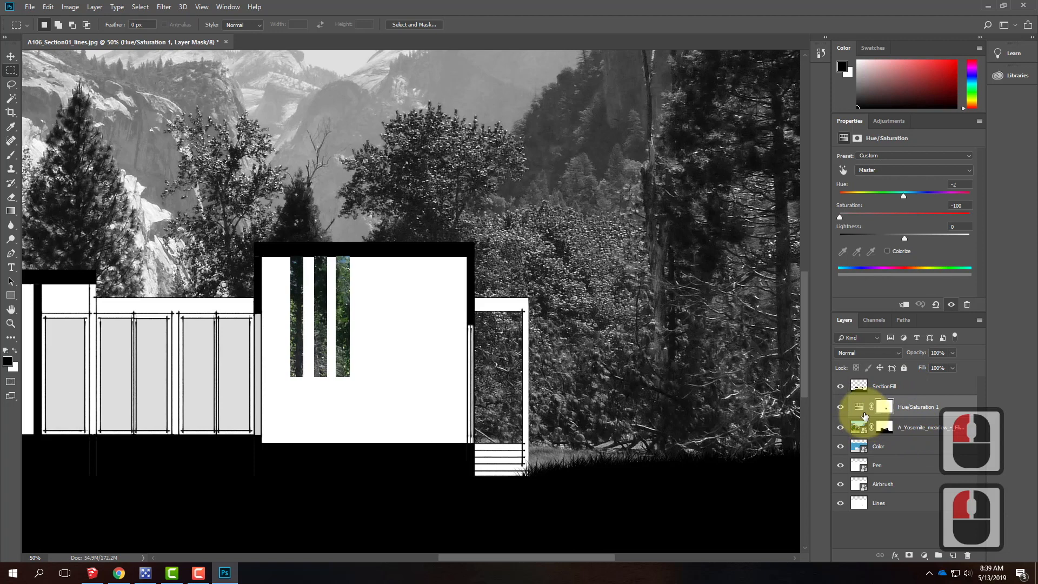
key(ctrl+alt+g)
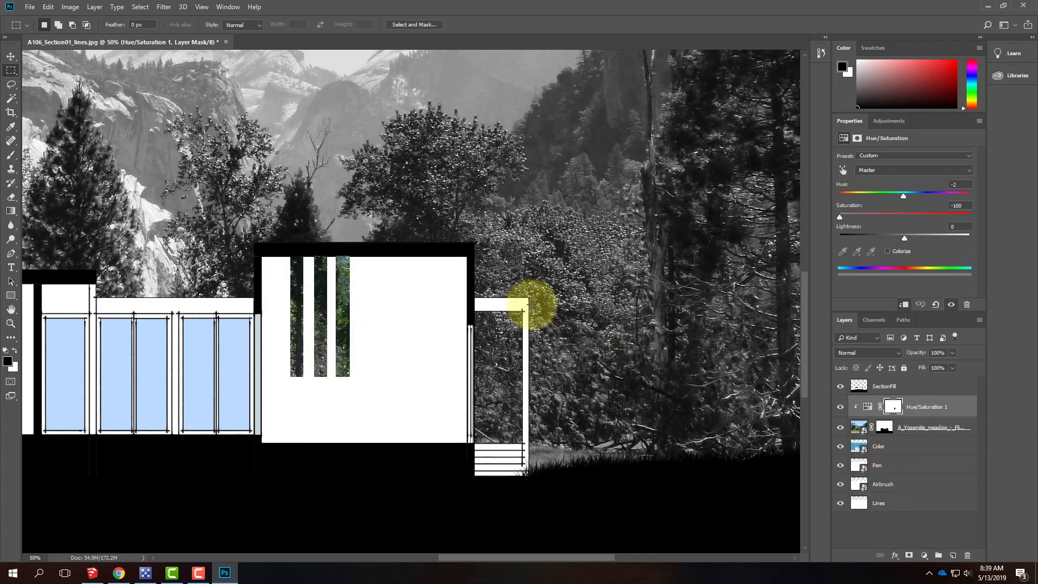
- Select the background around the building from the Color layer with the Magic Wand, adding the empty strip above the drawing
key(ctrl+minus)
key(ctrl+minus)
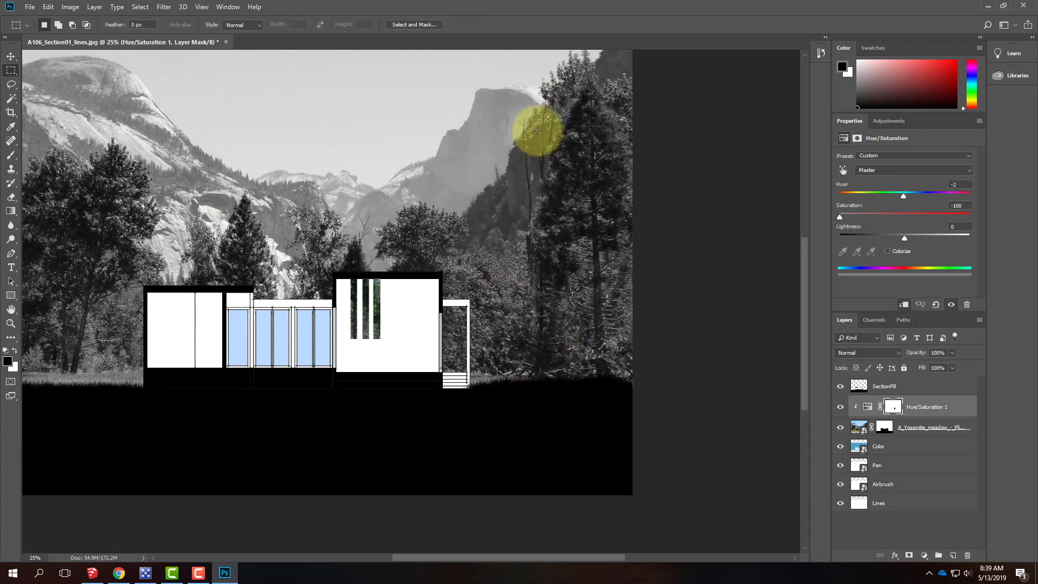
click(885, 430)
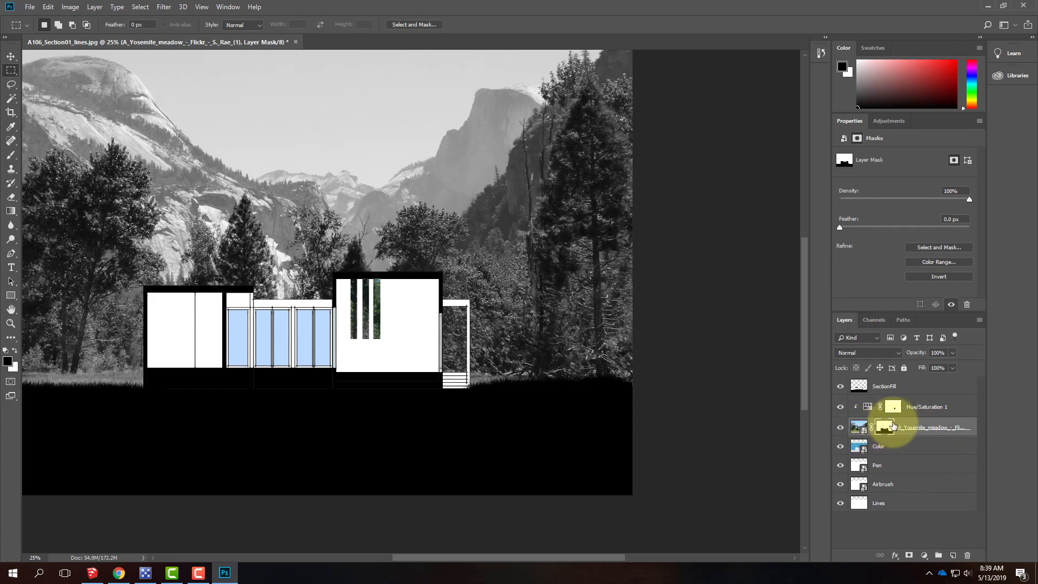
click(858, 448)
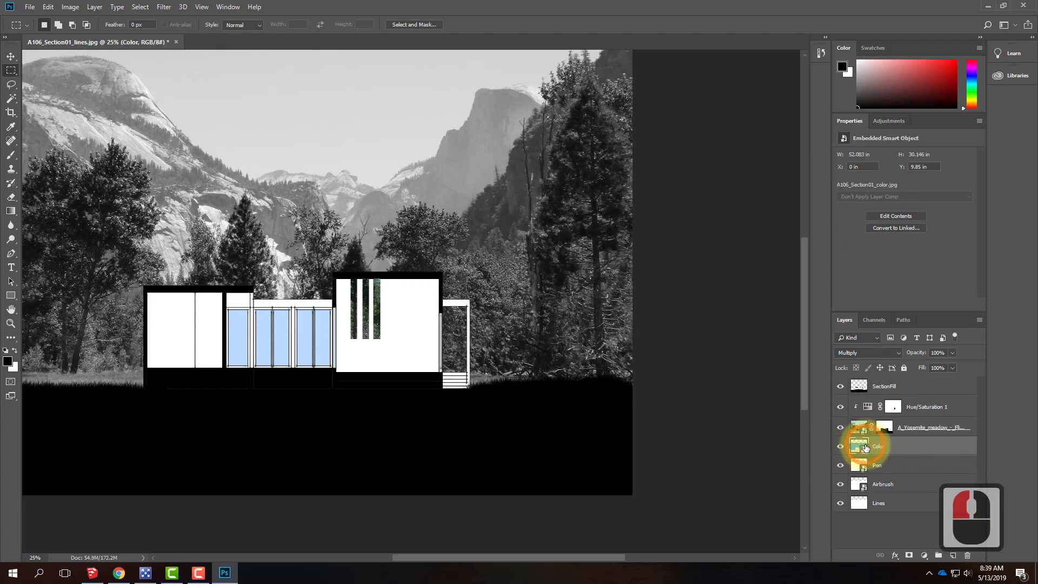
click(11, 98)
click(108, 232)
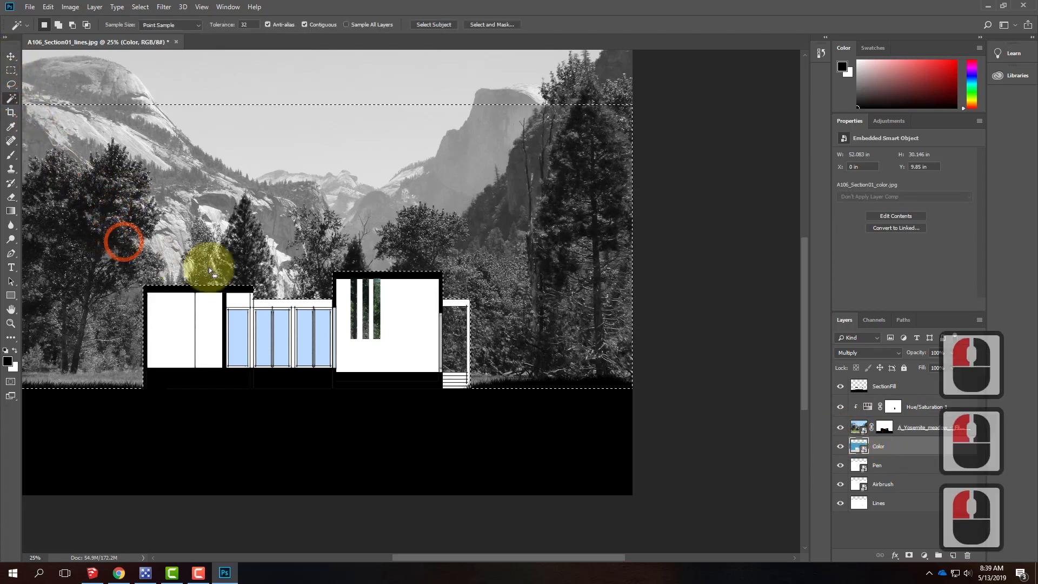
shift+click(547, 155)
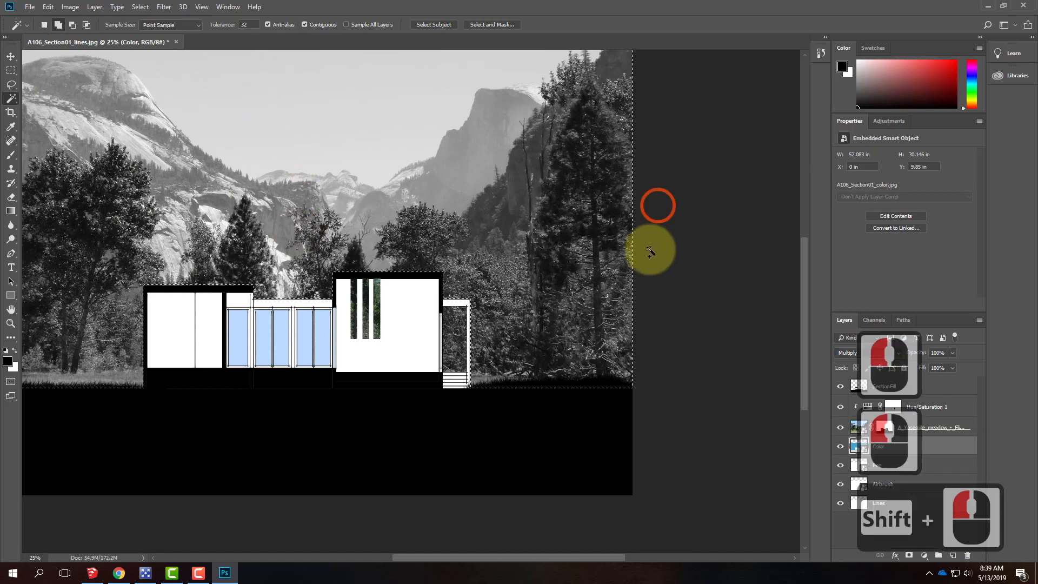
scroll(634, 232, up, 11)
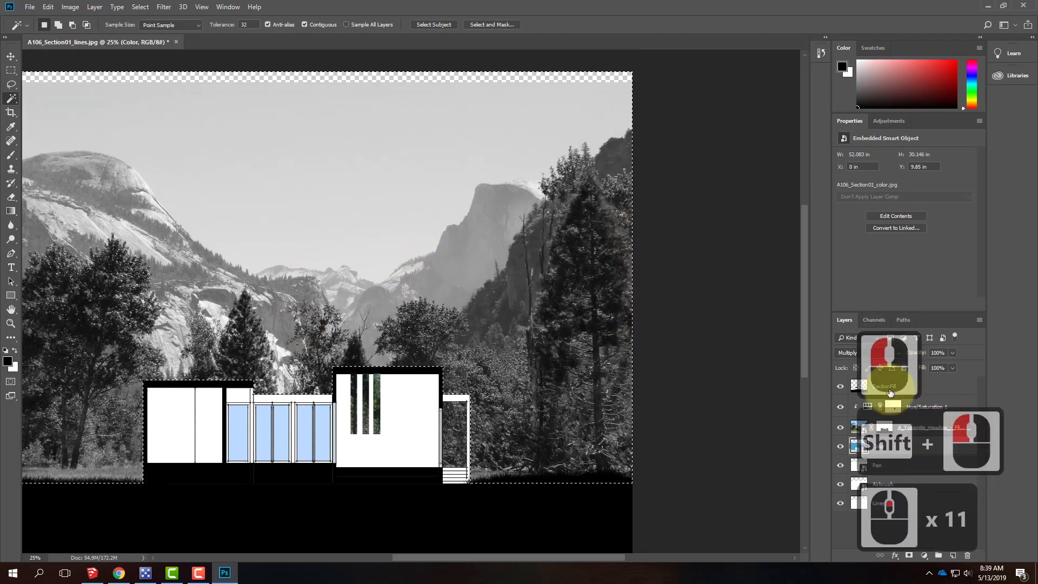
- Fade the sky with a vertical black-to-white gradient on the Yosemite photo's layer mask, trying several lengths, and hide the Color layer
click(885, 428)
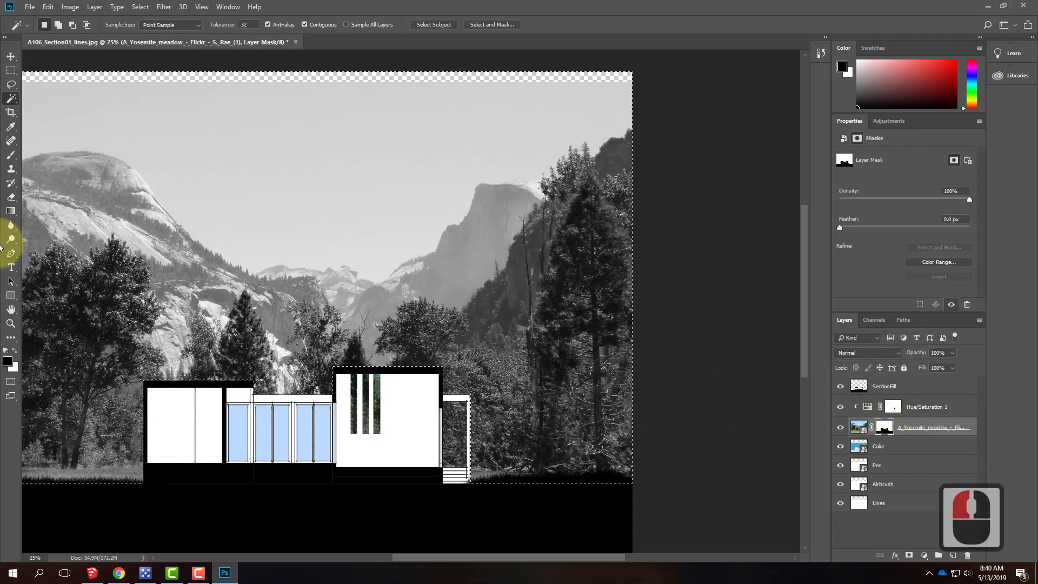
click(12, 212)
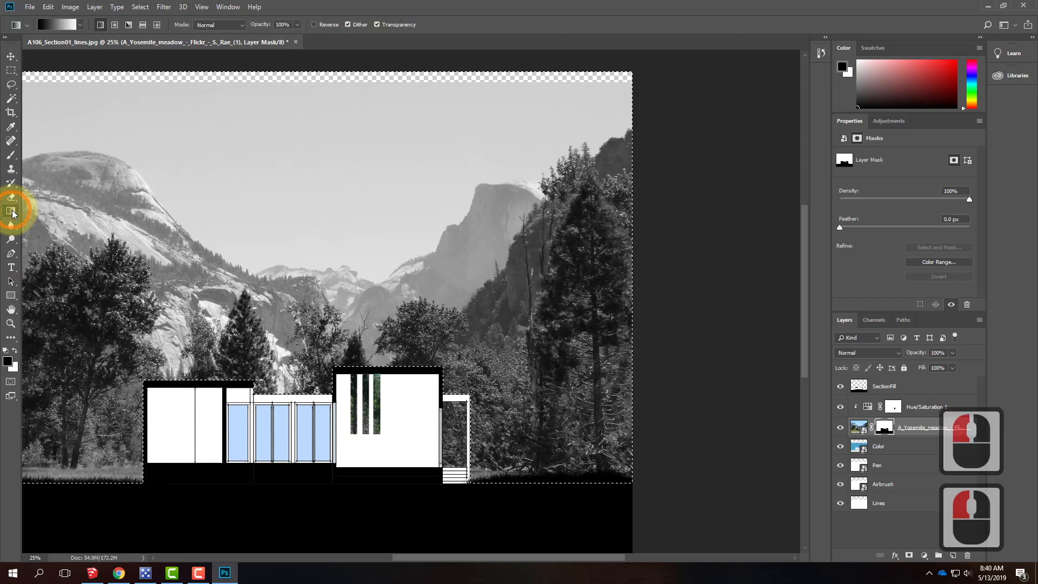
click(290, 185)
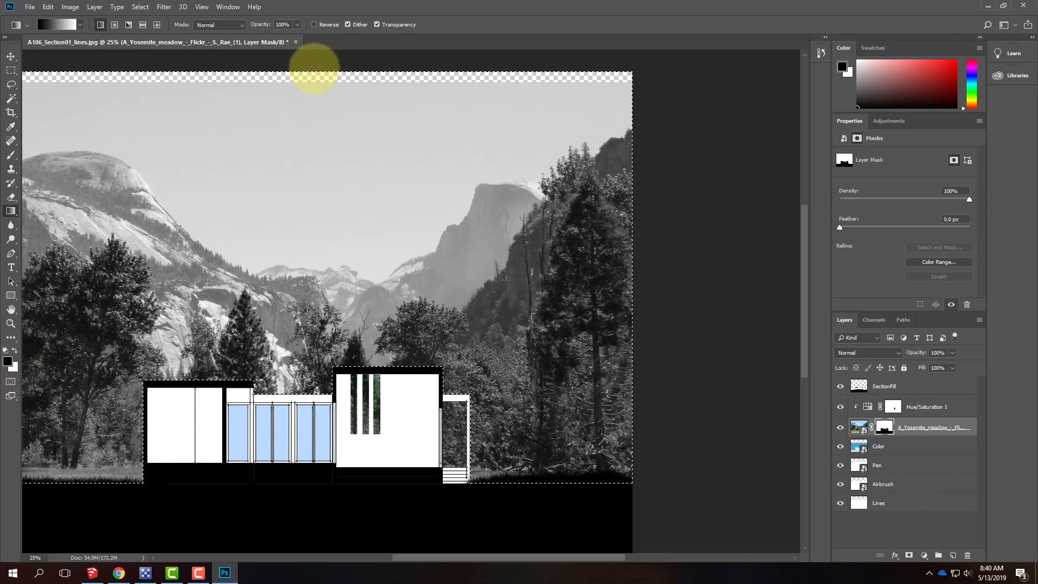
drag(314, 155, 314, 215)
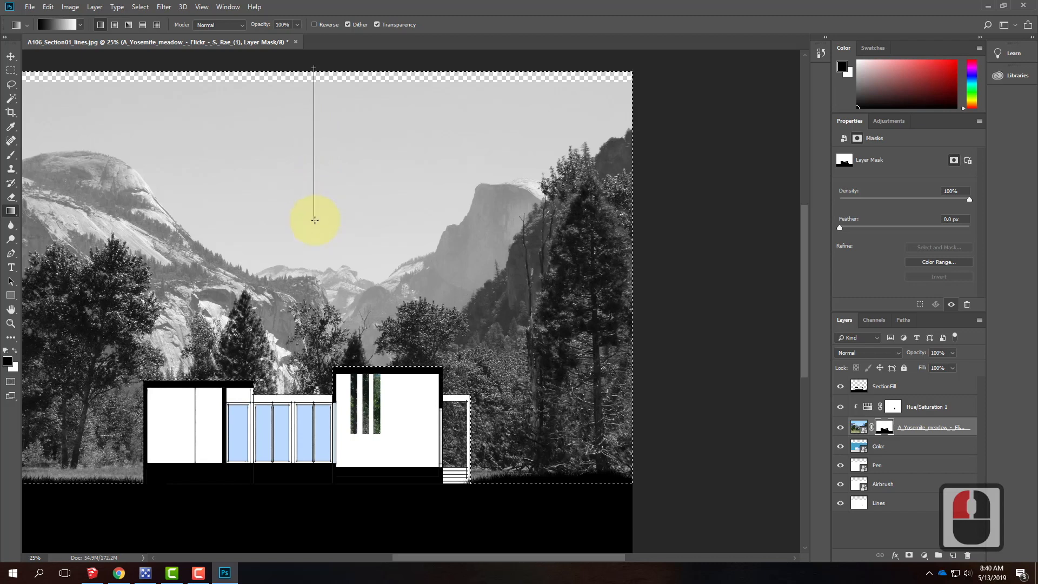
drag(315, 220, 314, 220)
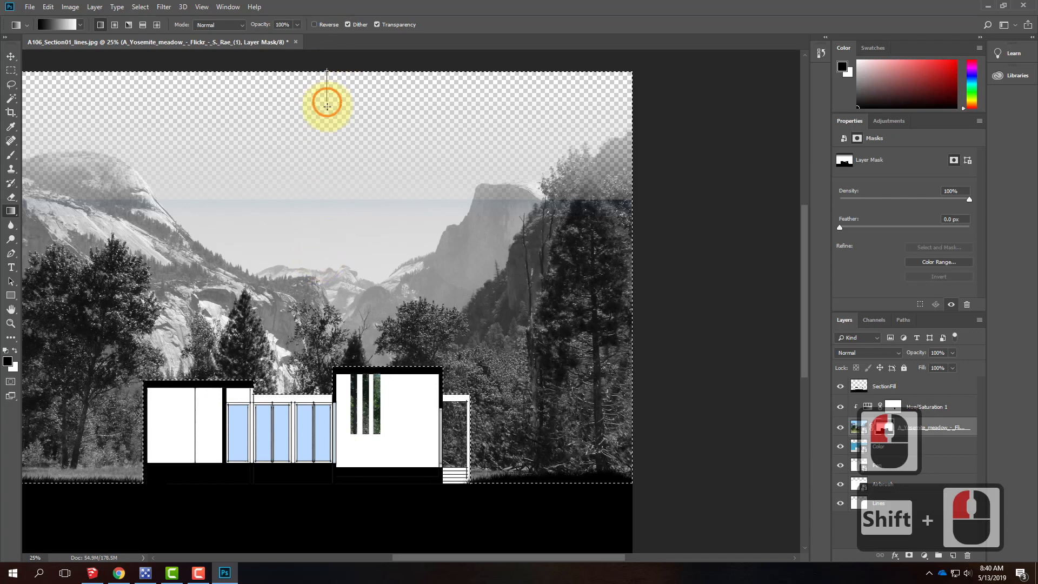
drag(328, 106, 327, 108)
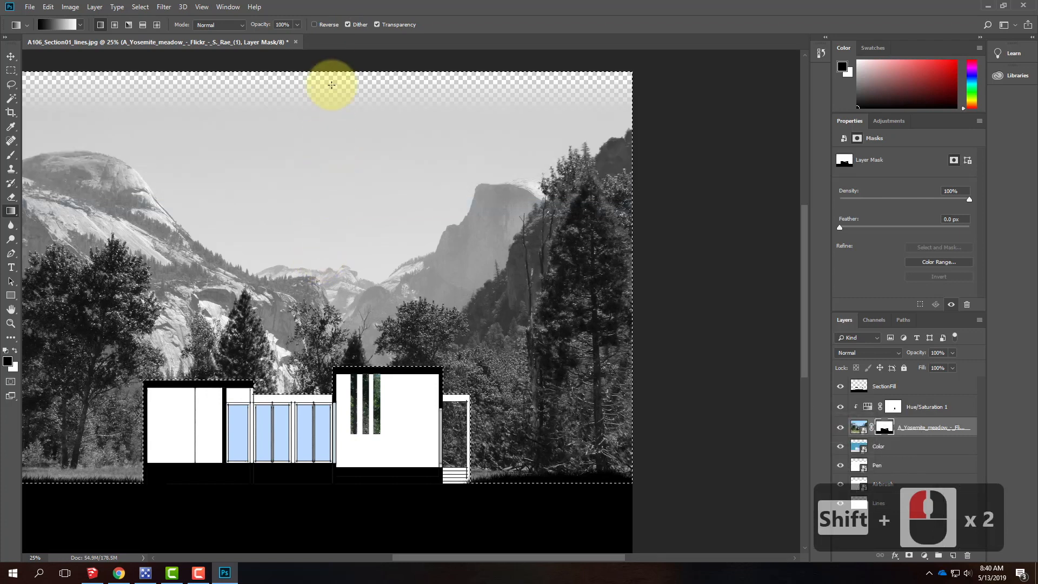
drag(328, 70, 333, 309)
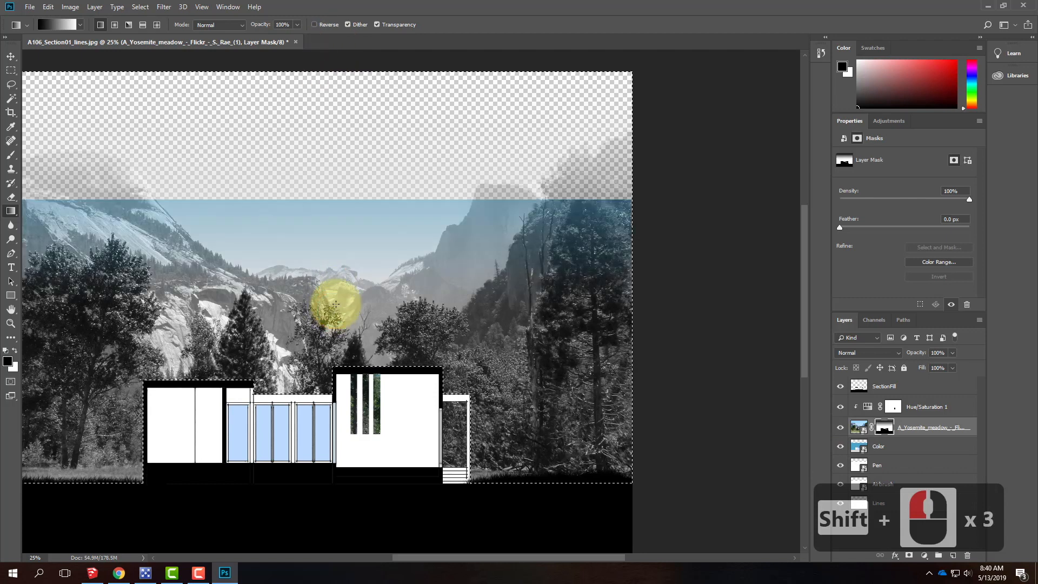
click(841, 446)
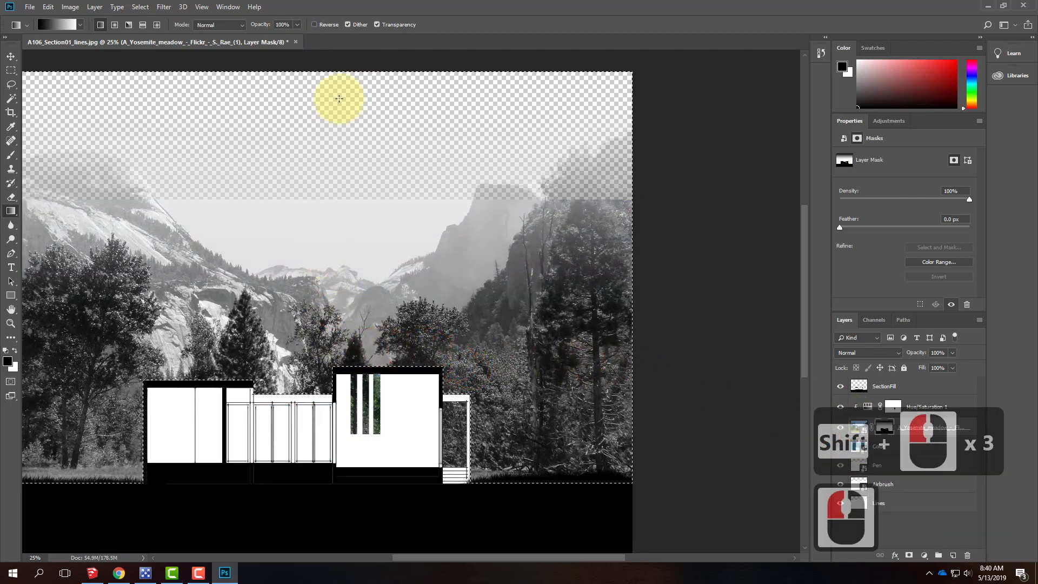
drag(347, 125, 345, 181)
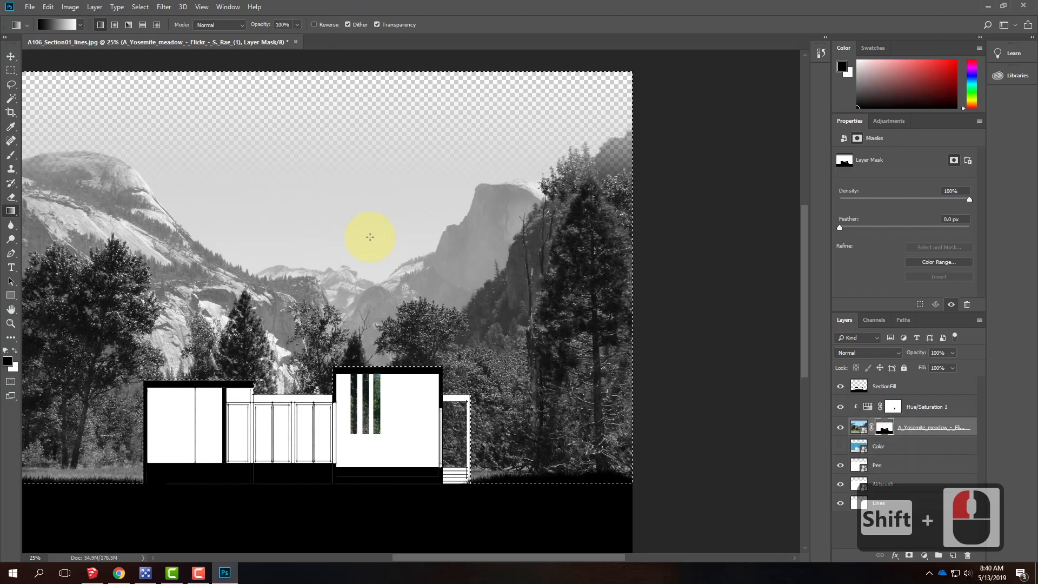
- Clear the selection around the building, and show the Color layer again as the active layer
click(11, 71)
click(702, 177)
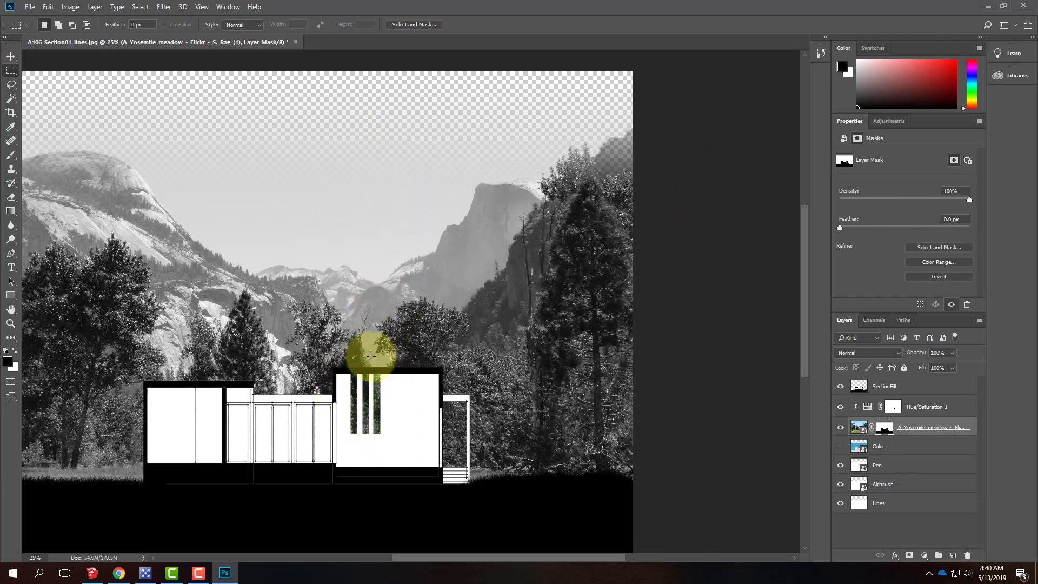
scroll(440, 345, down, 13)
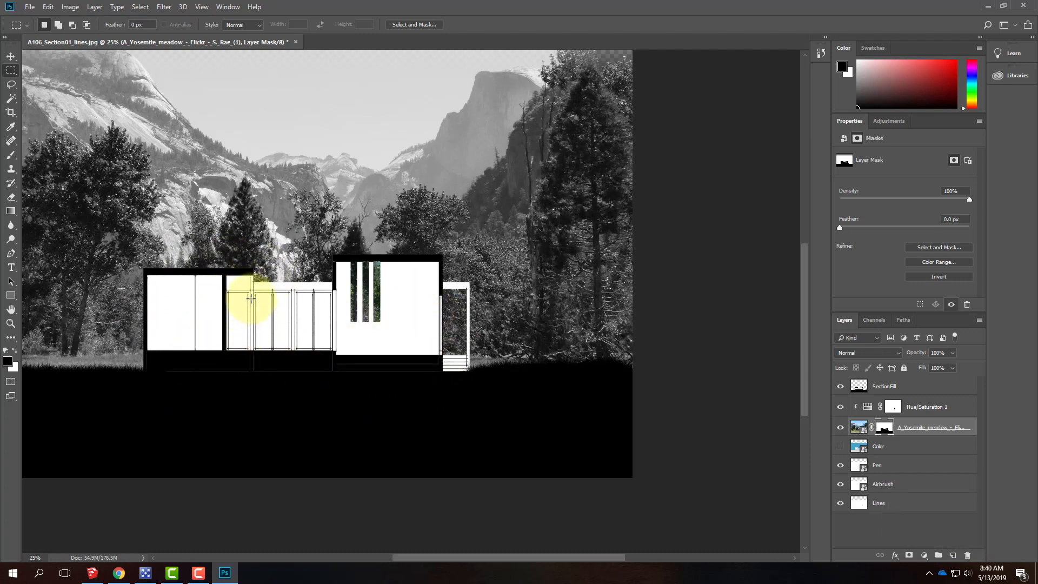
click(840, 446)
click(901, 444)
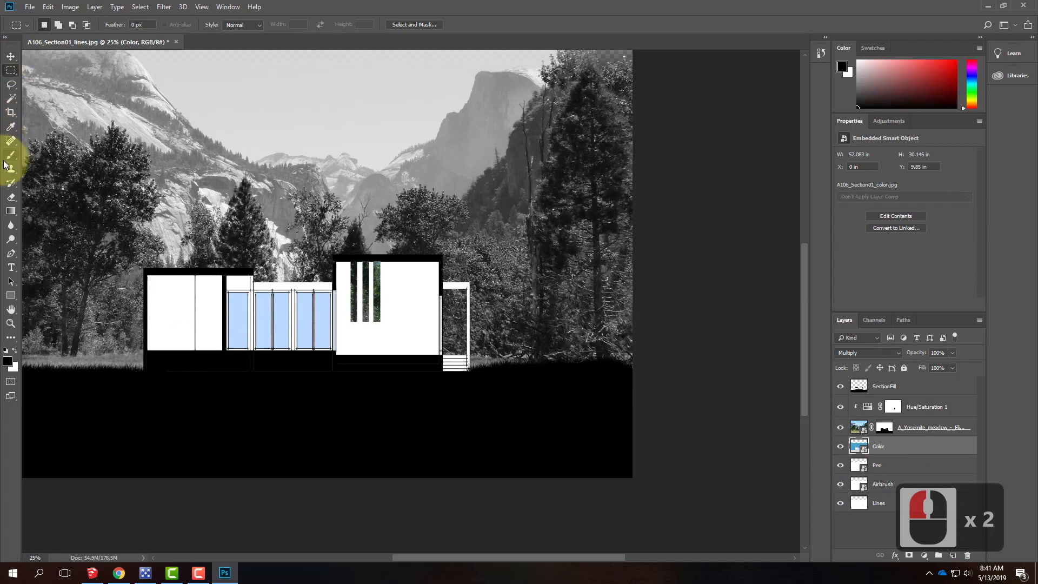
- Select the blue glass panes in the building's middle section from the Color layer with the Magic Wand
click(11, 100)
click(238, 321)
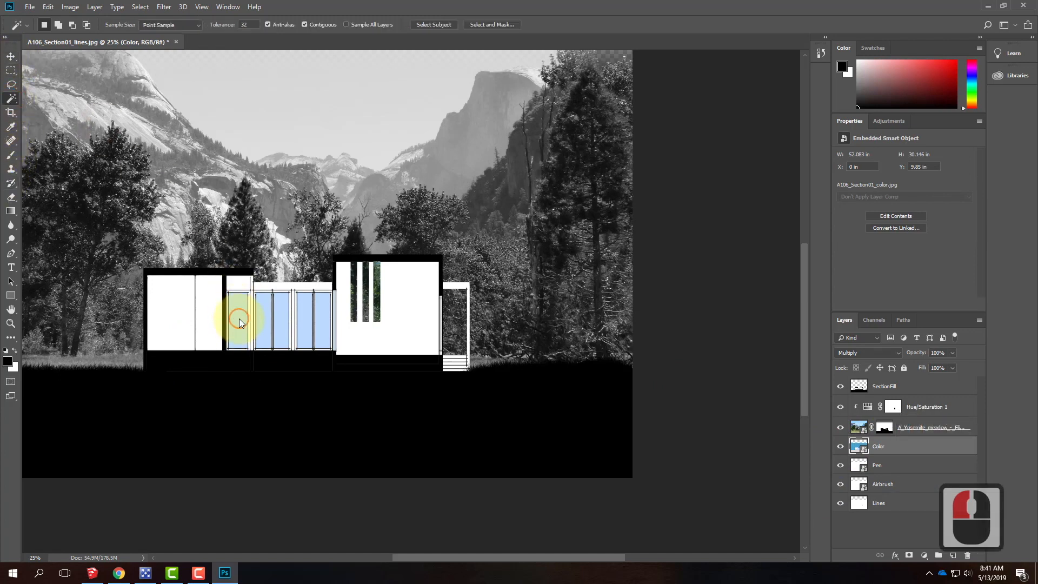
click(267, 315)
shift+click(271, 318)
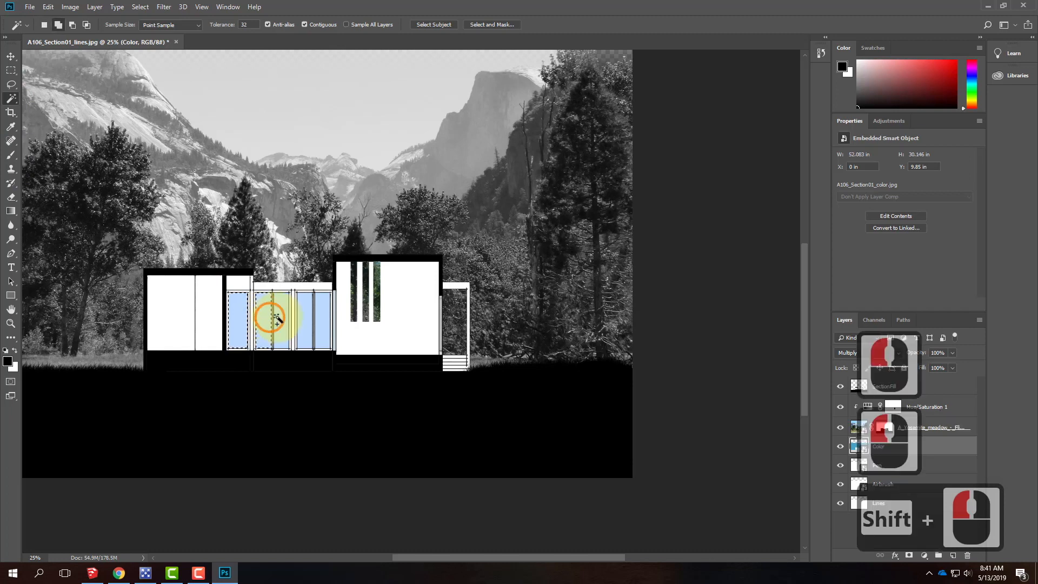
shift+click(284, 318)
shift+click(301, 320)
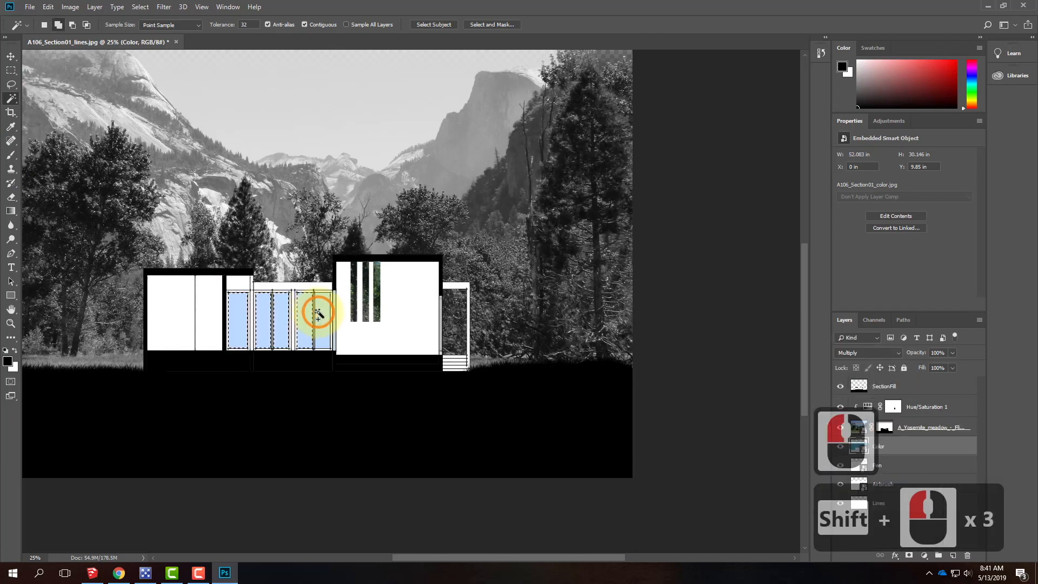
shift+click(322, 313)
- Switch to Chrome, search Google Images for "cloudy sky", and return to Photoshop
click(118, 572)
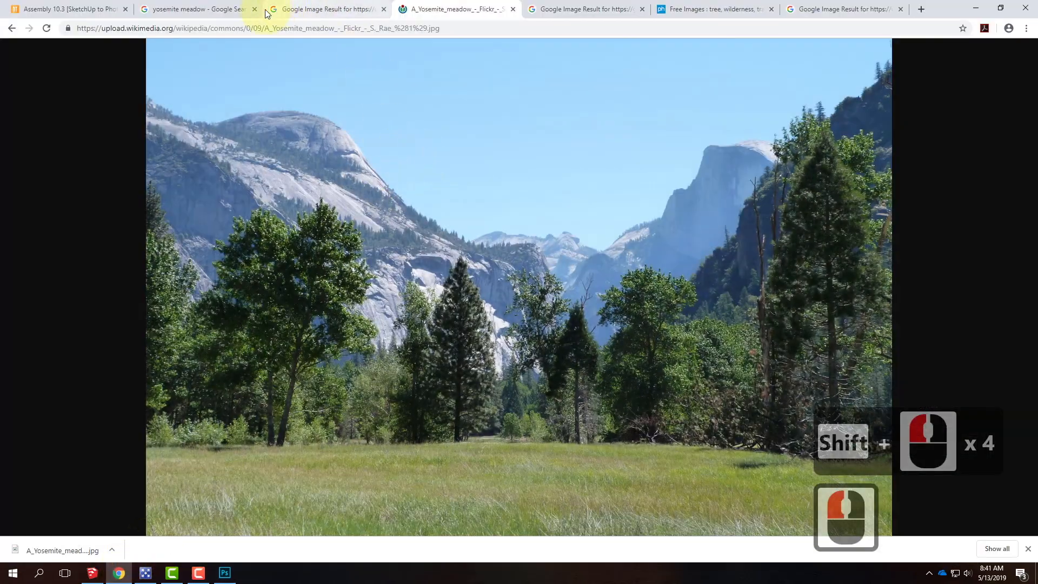
scroll(351, 179, up, 20)
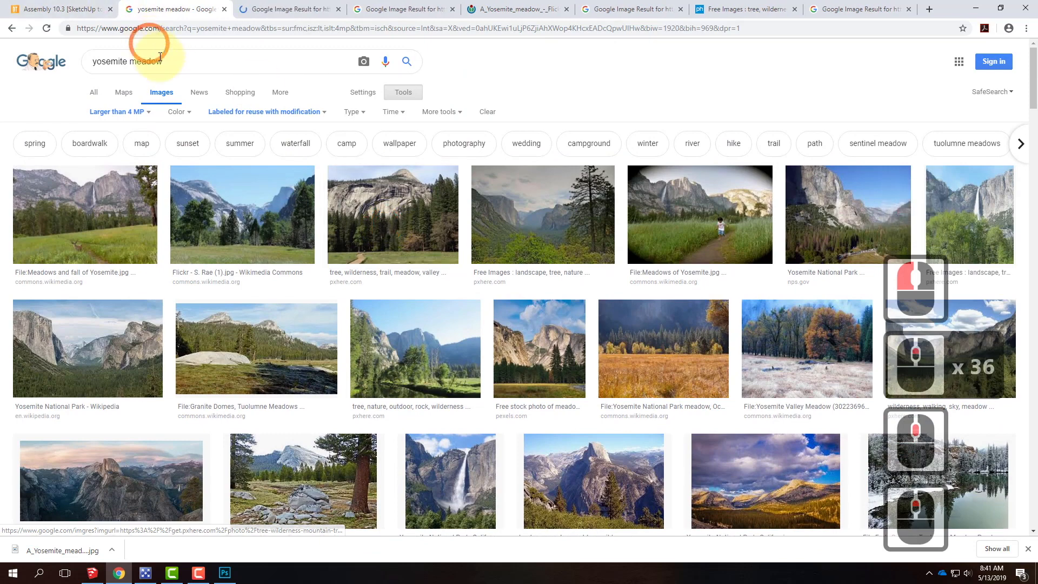
drag(186, 60, 51, 60)
text(cloudy sky)
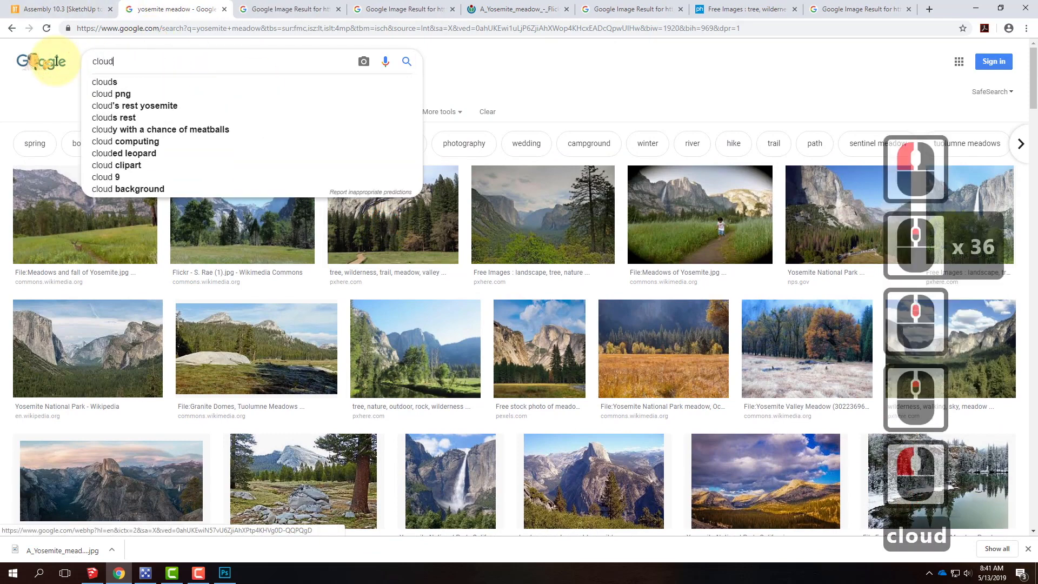
key(Return)
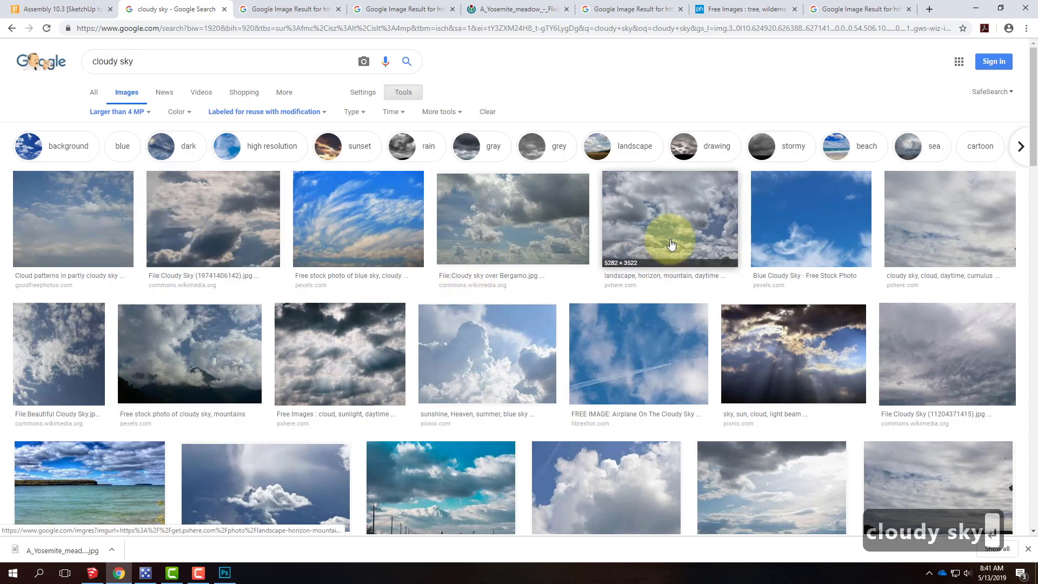
click(979, 9)
- Start placing an embedded image, and browse to the Skies folder inside Resources > Collage
click(29, 7)
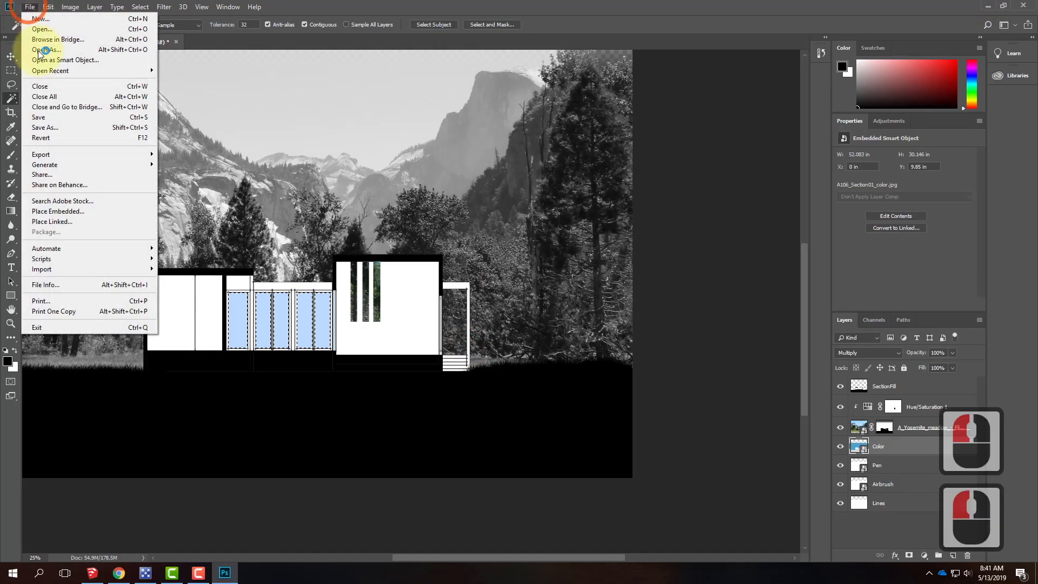
click(72, 212)
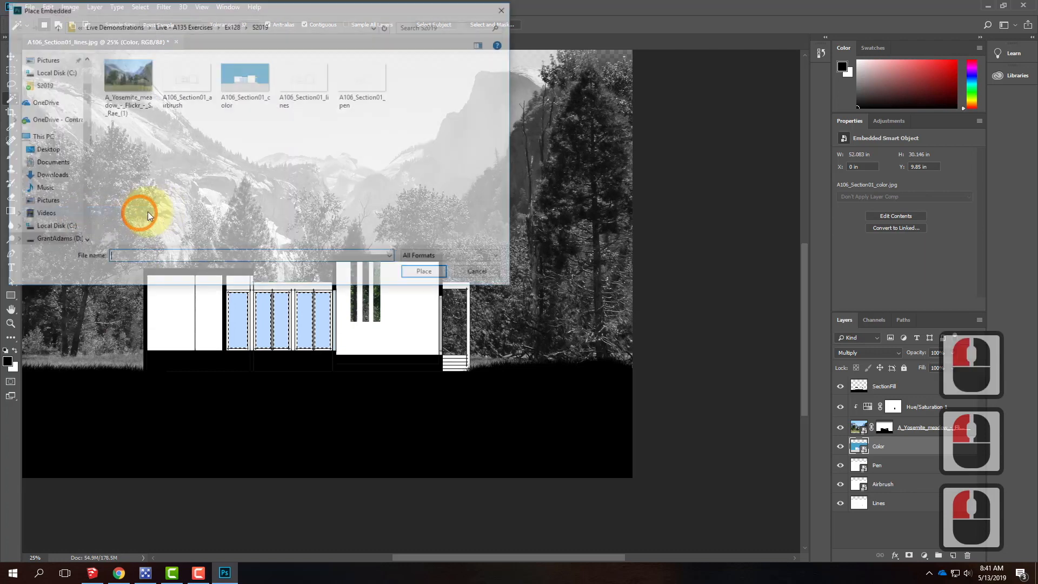
click(120, 26)
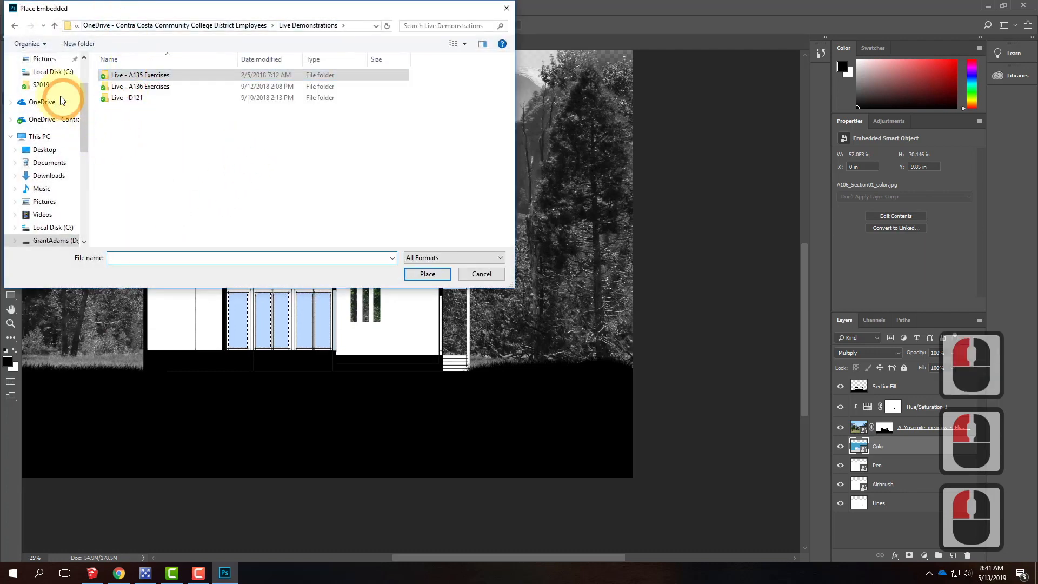
click(151, 26)
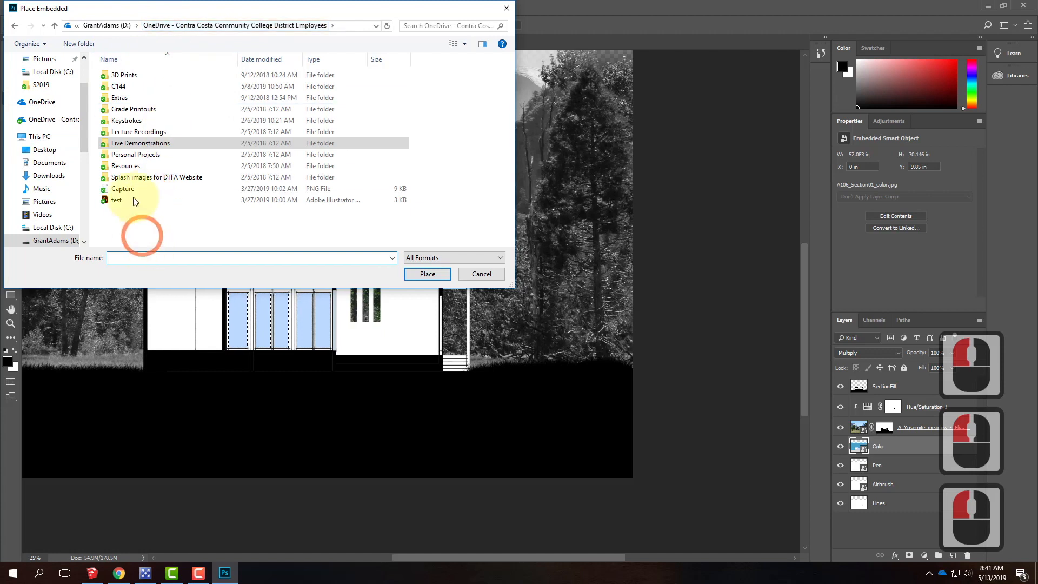
double_click(127, 166)
click(138, 100)
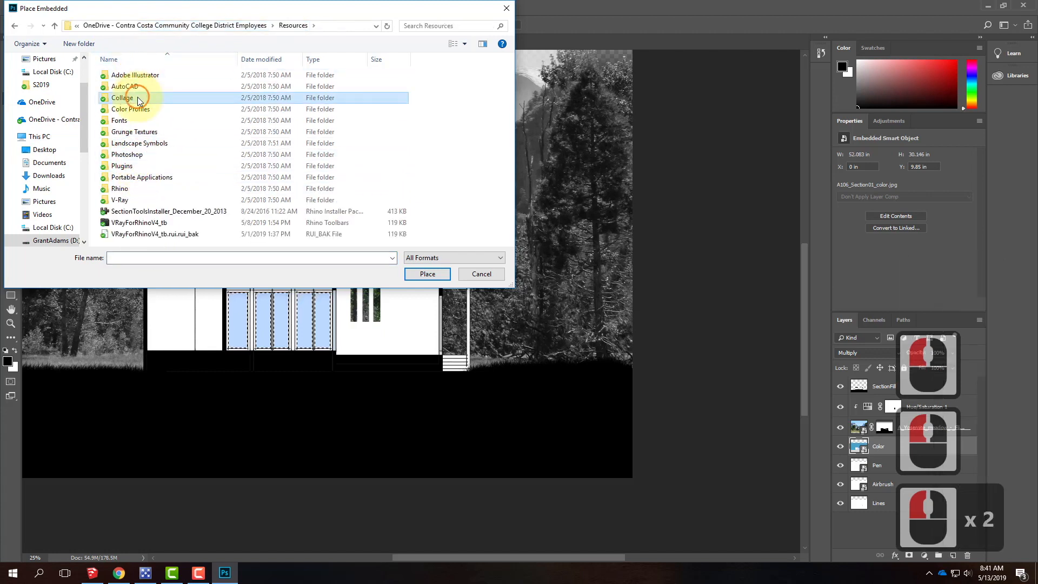
double_click(138, 99)
click(122, 98)
double_click(121, 98)
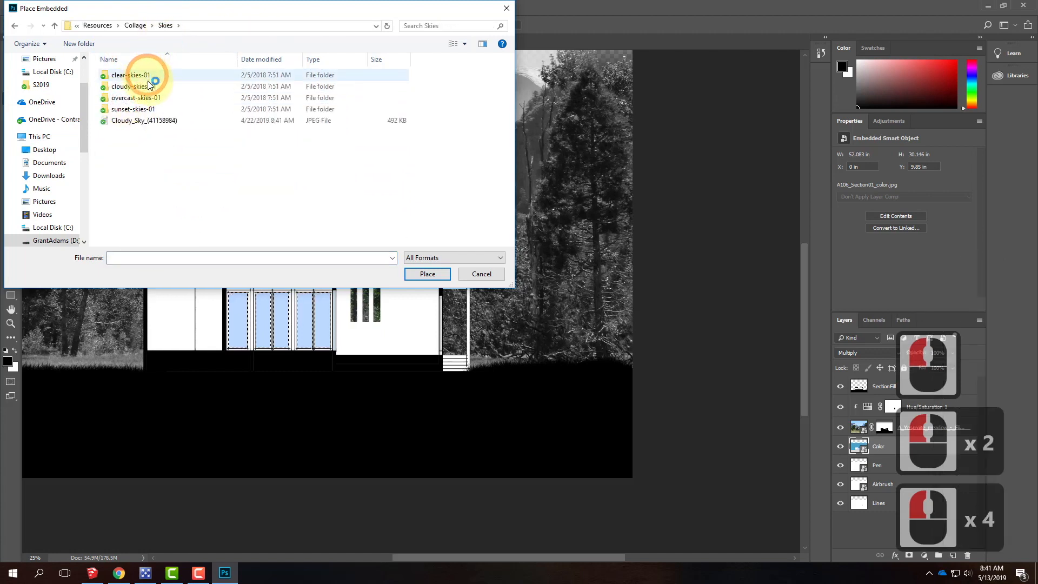
- Place the sky image FLY_4815 from the clear-skies-01 folder at its default size, and hide its layer
double_click(177, 76)
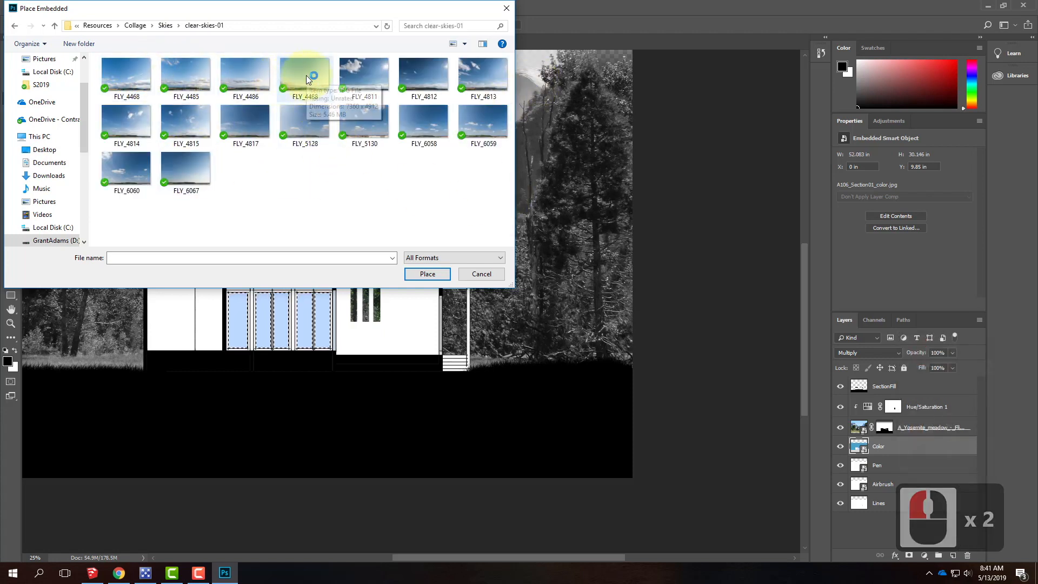
click(206, 116)
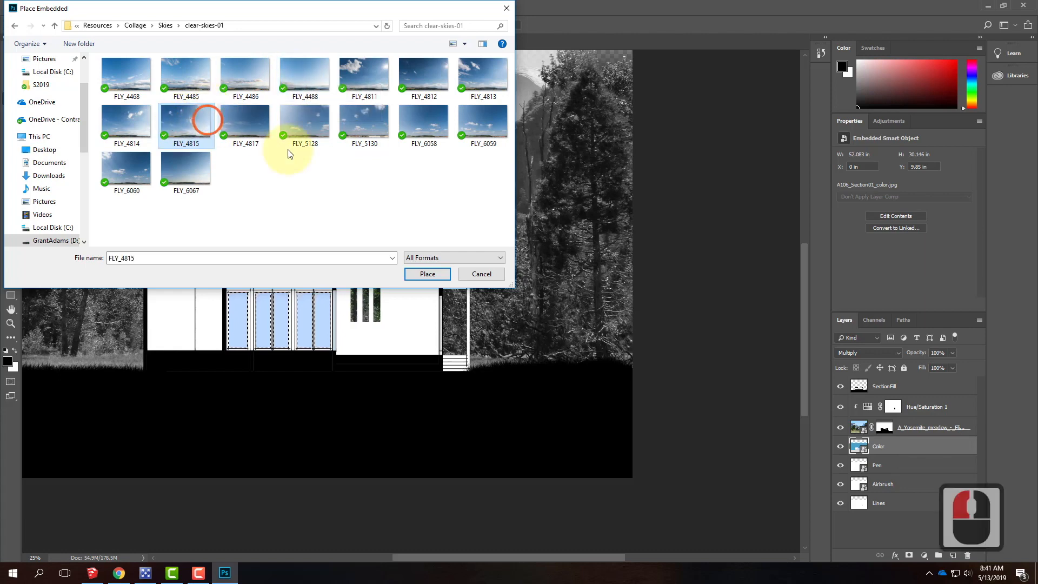
click(426, 274)
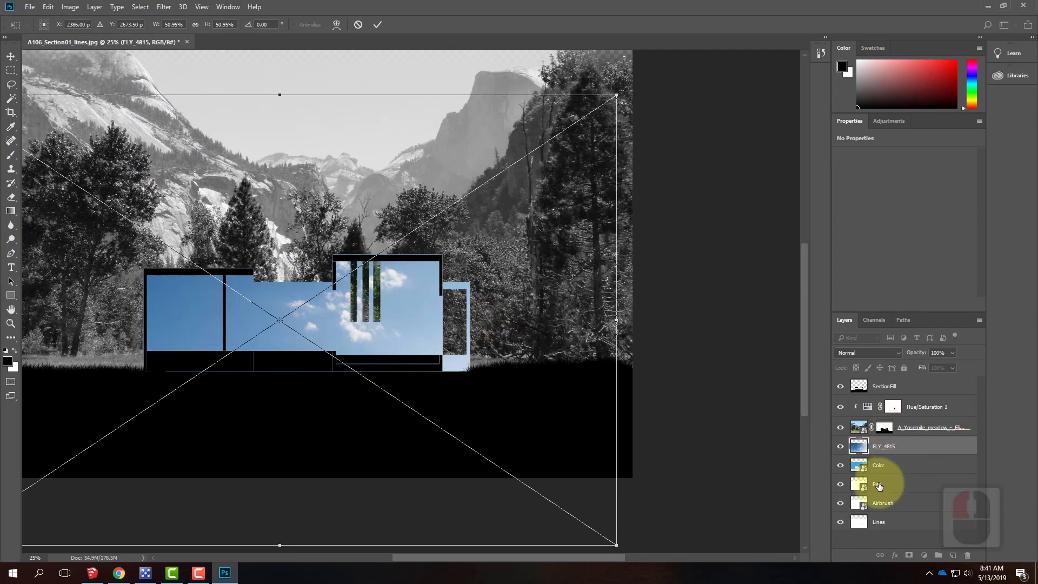
click(845, 448)
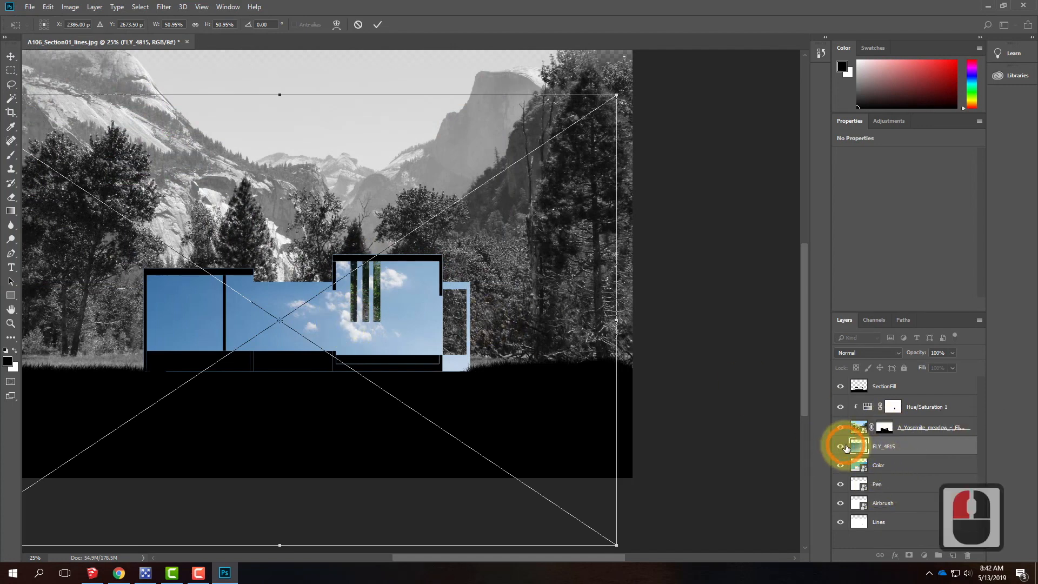
click(838, 449)
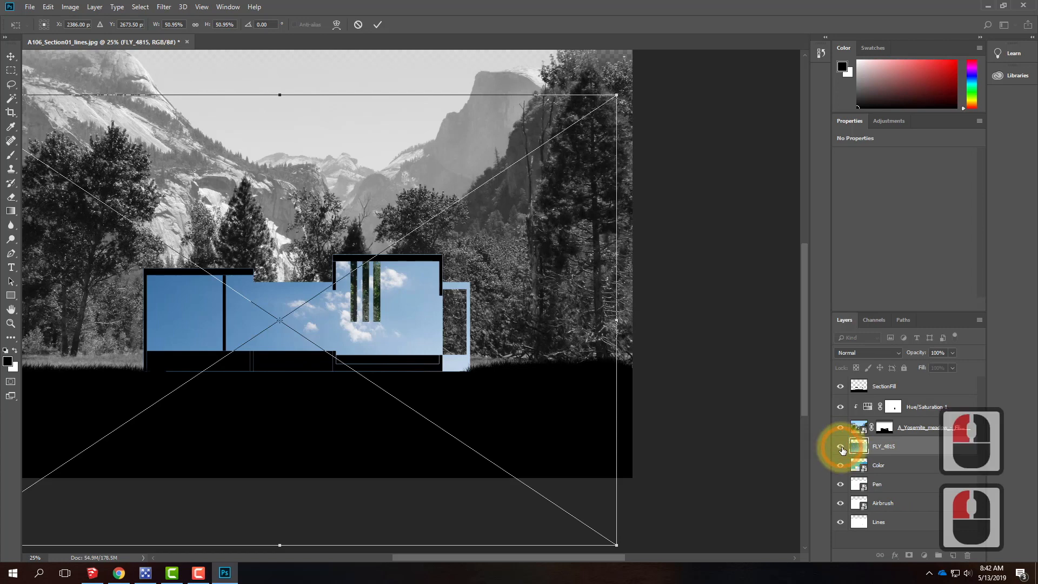
click(378, 25)
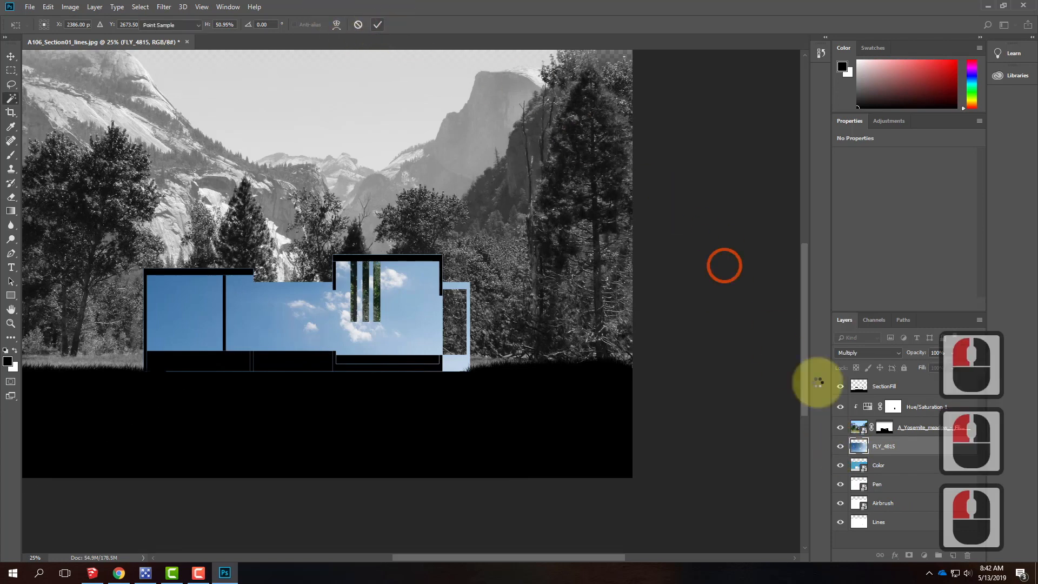
click(840, 447)
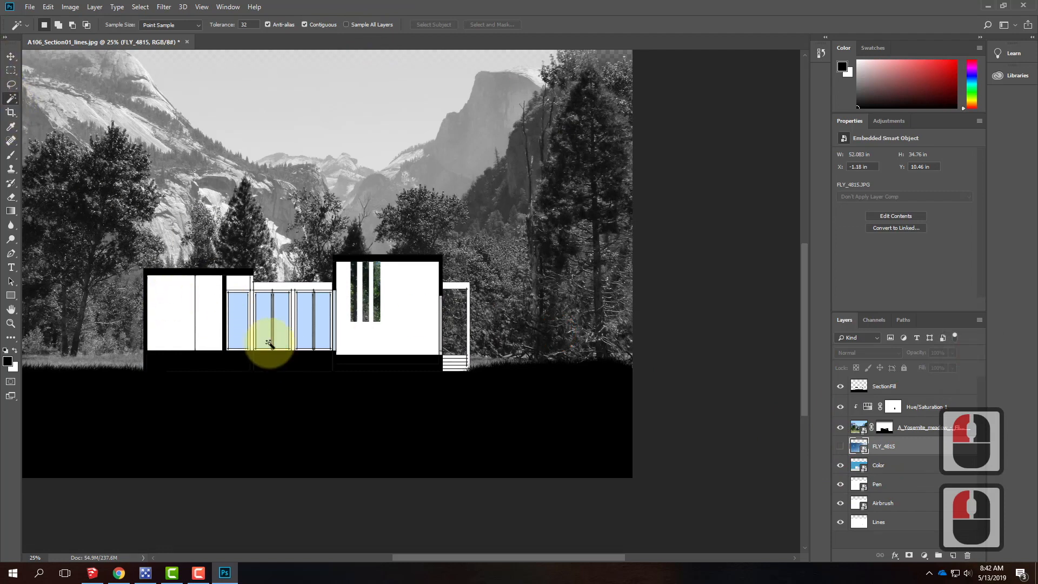
- Select all the blue glass panes in the building's middle section from the Color layer with the Magic Wand
click(242, 317)
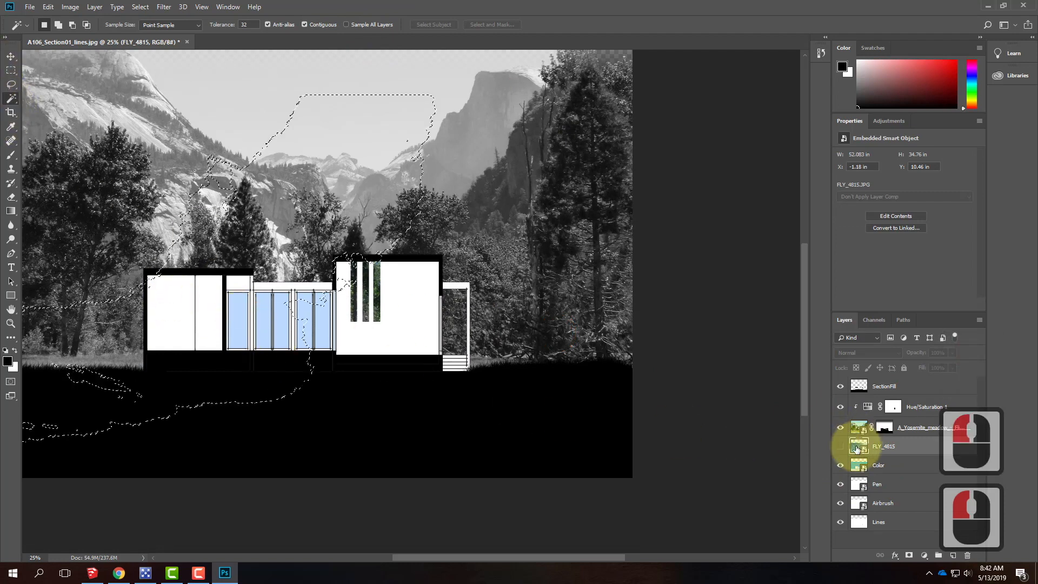
click(893, 464)
click(236, 331)
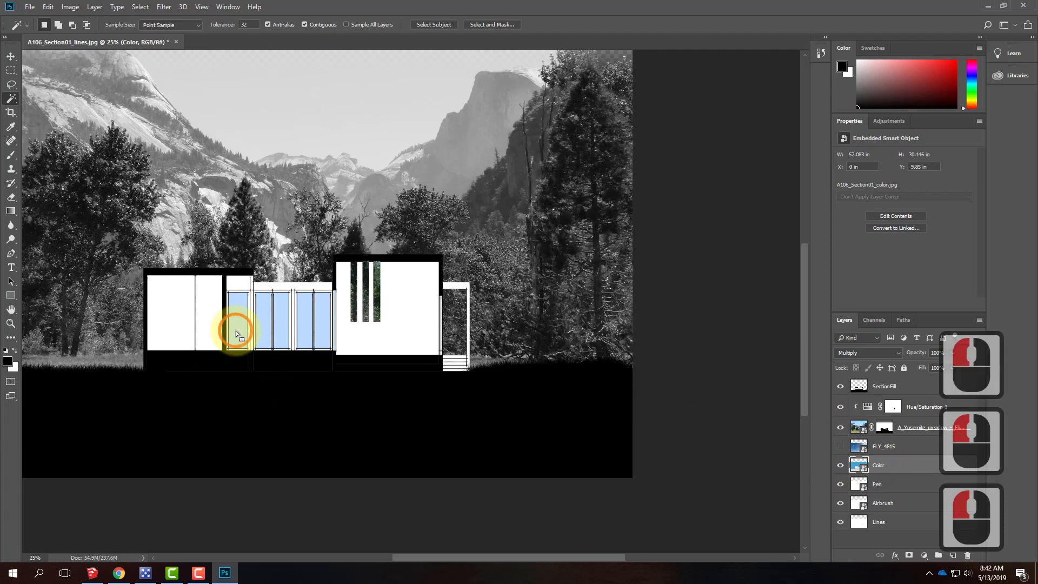
click(258, 329)
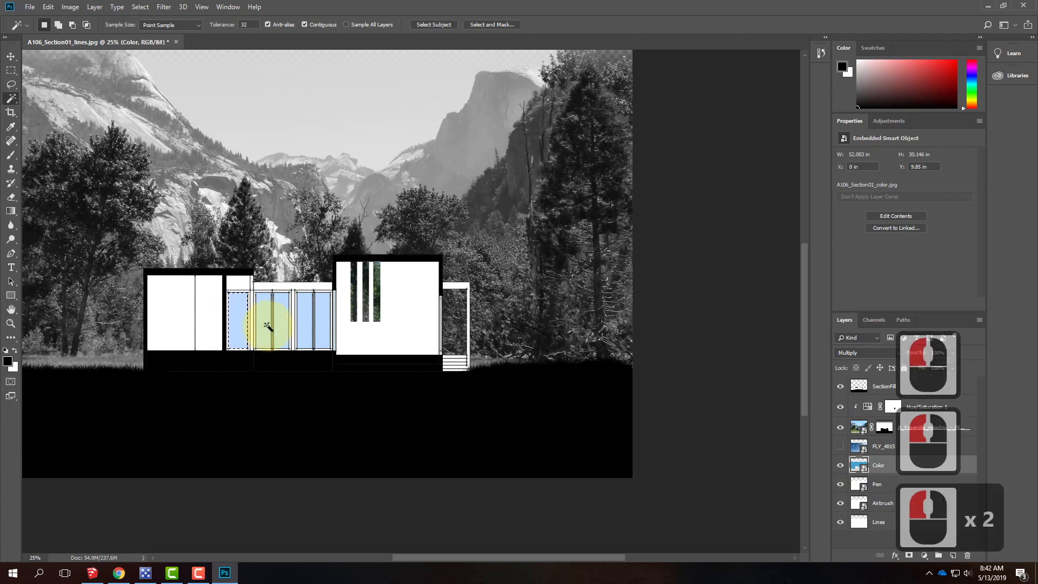
shift+click(269, 329)
shift+click(282, 323)
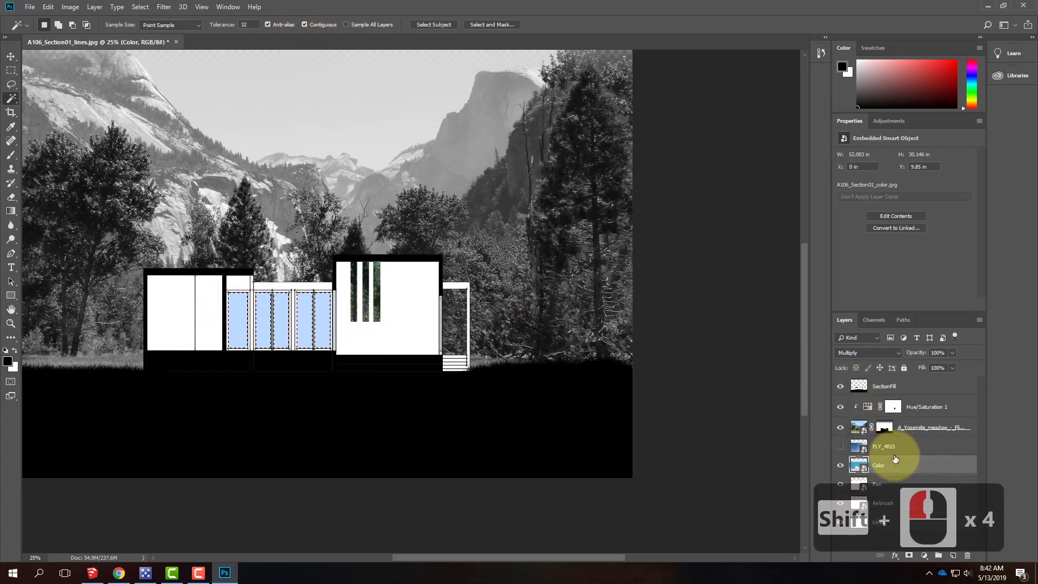
- Show the FLY_4815 sky layer, mask it to the selected window panes, and lower its fill to 53%
click(876, 446)
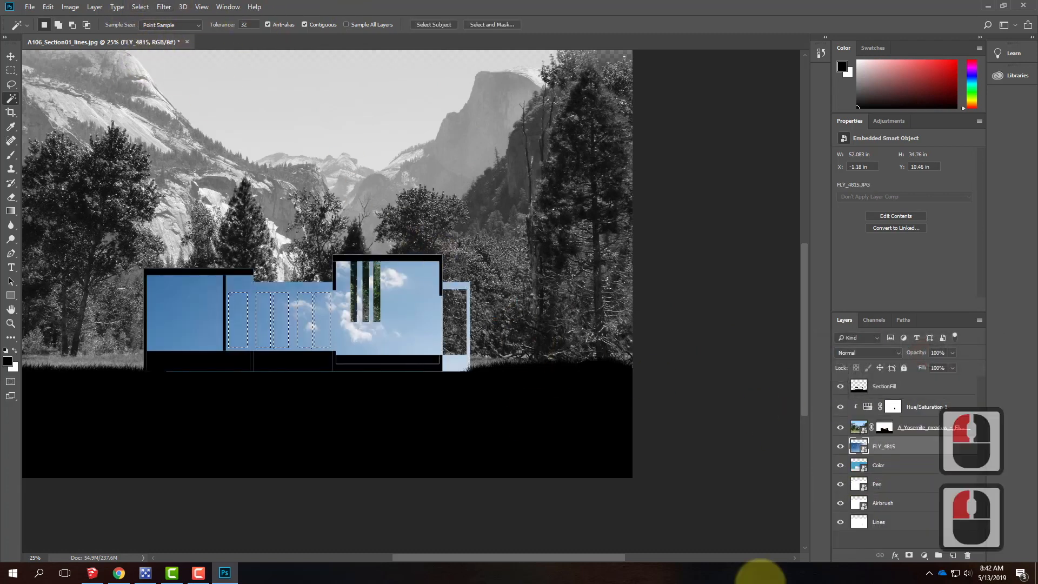
click(909, 555)
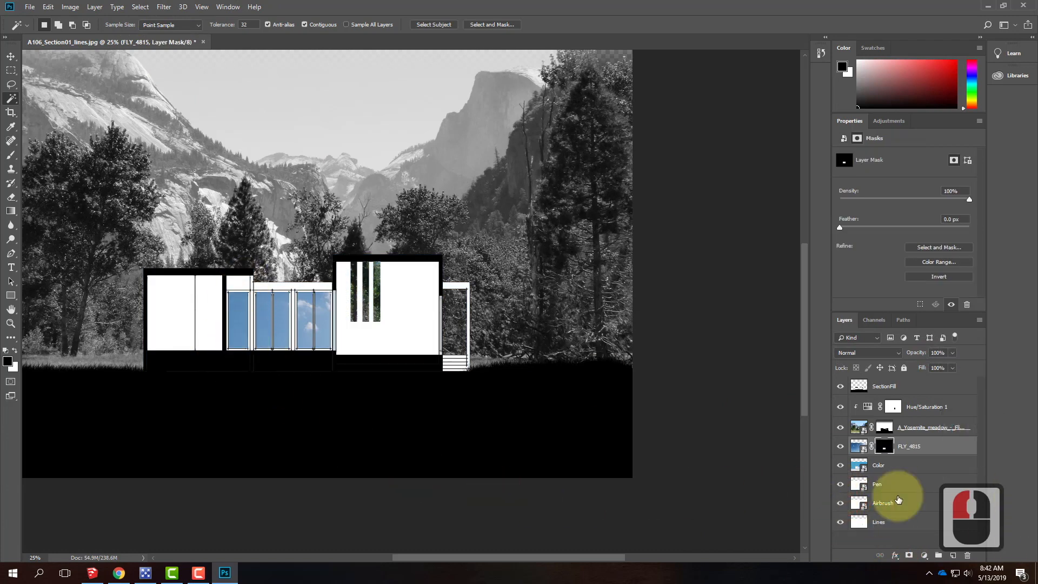
click(860, 449)
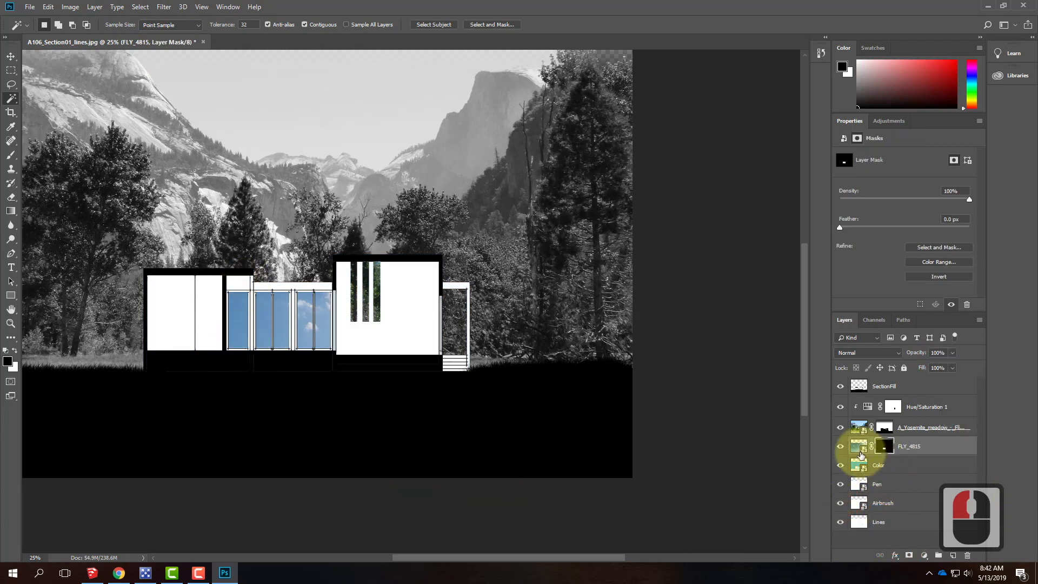
click(952, 369)
drag(954, 382, 930, 382)
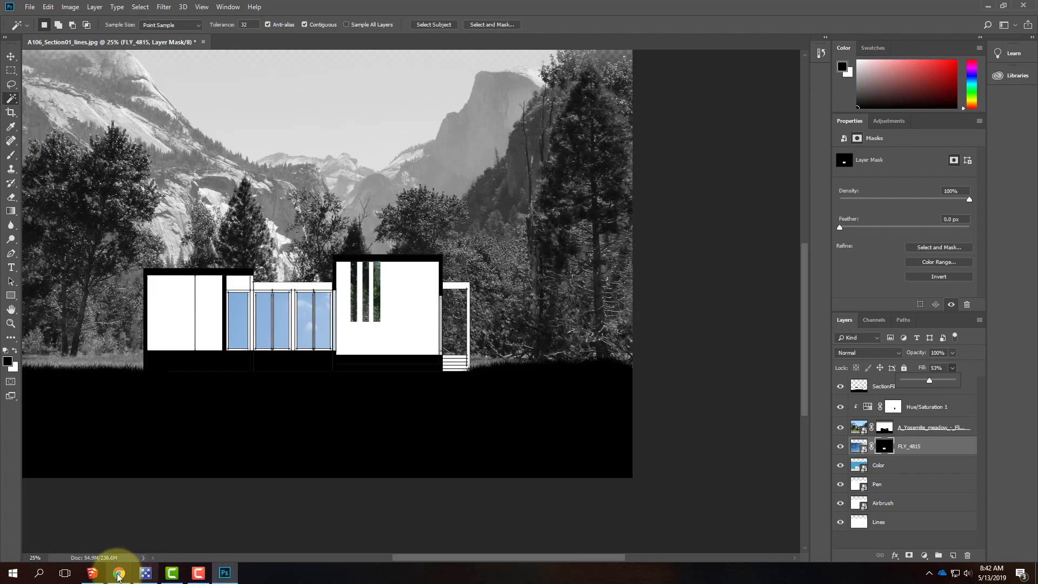
- Switch to Chrome, search Google Images for "tiling concrete texture", browse the results, and return to Photoshop
click(119, 573)
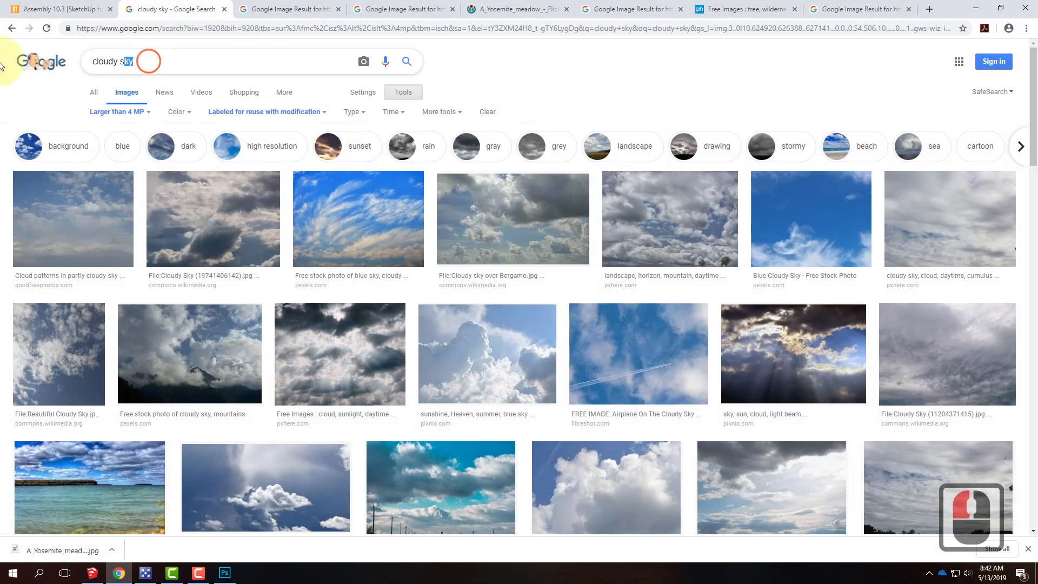
drag(149, 61, 90, 61)
text(til)
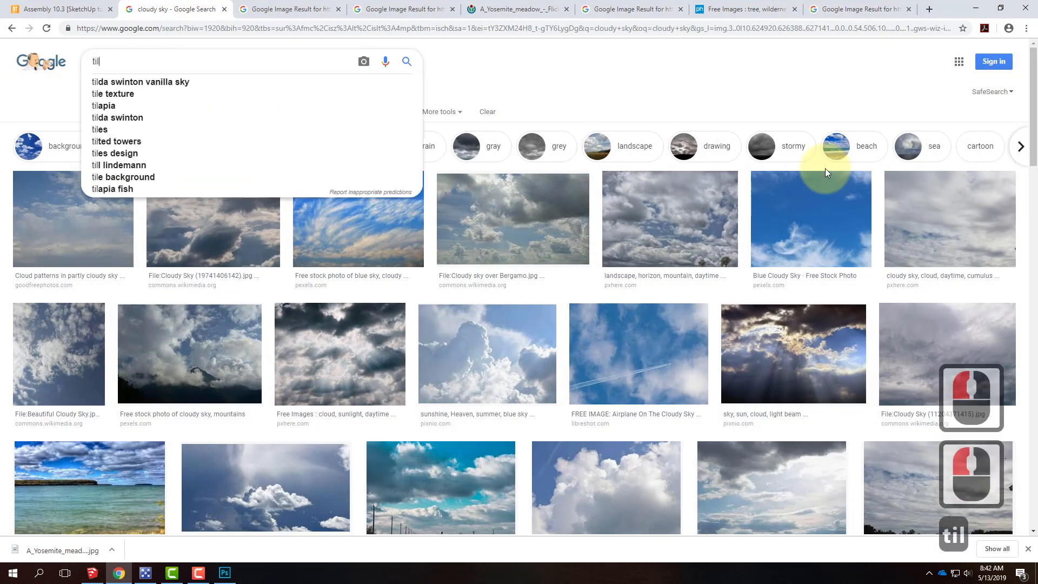
text(ing concrete texture)
key(Return)
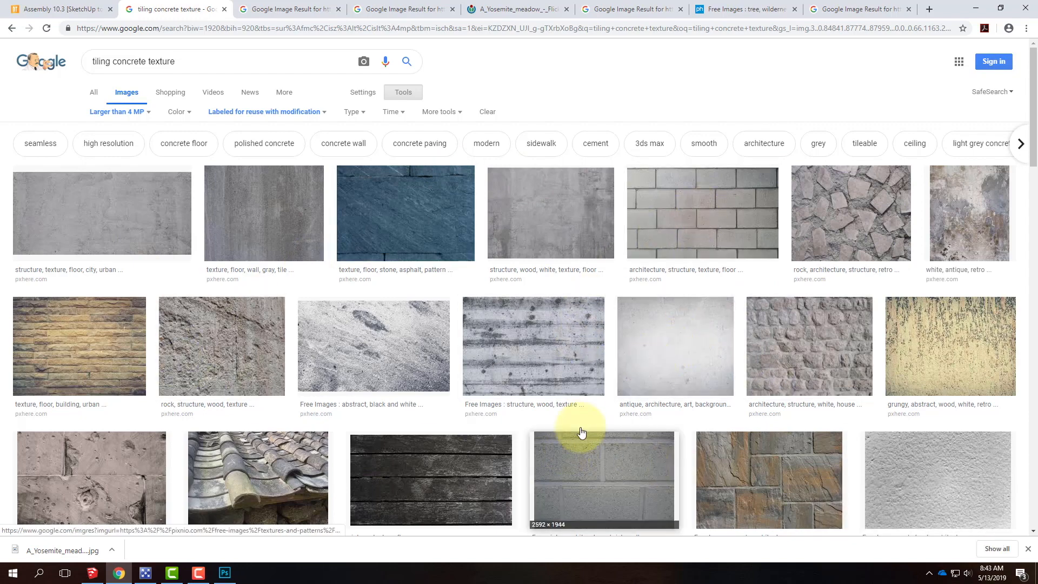
scroll(580, 429, down, 5)
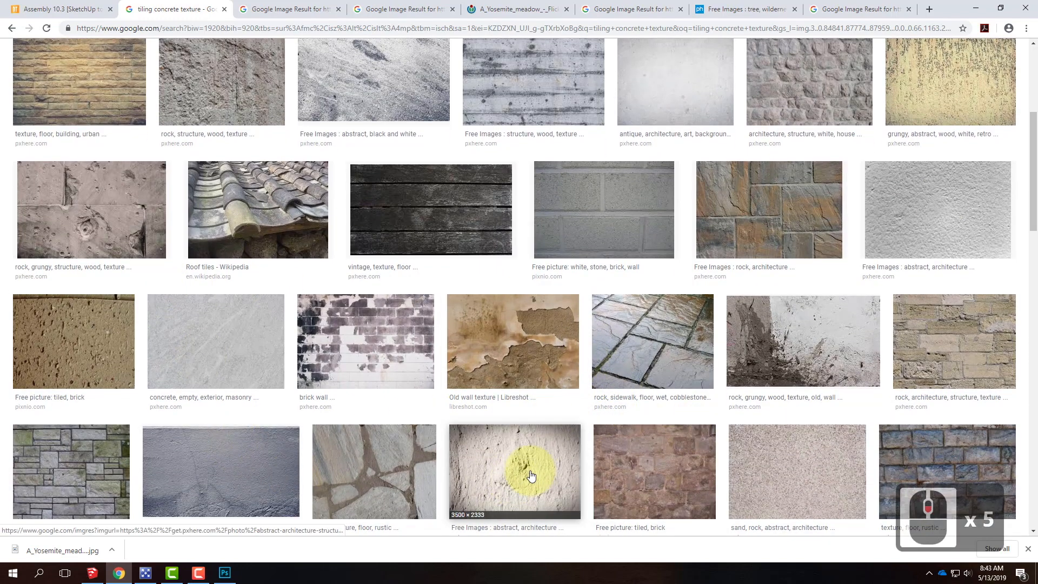
click(976, 9)
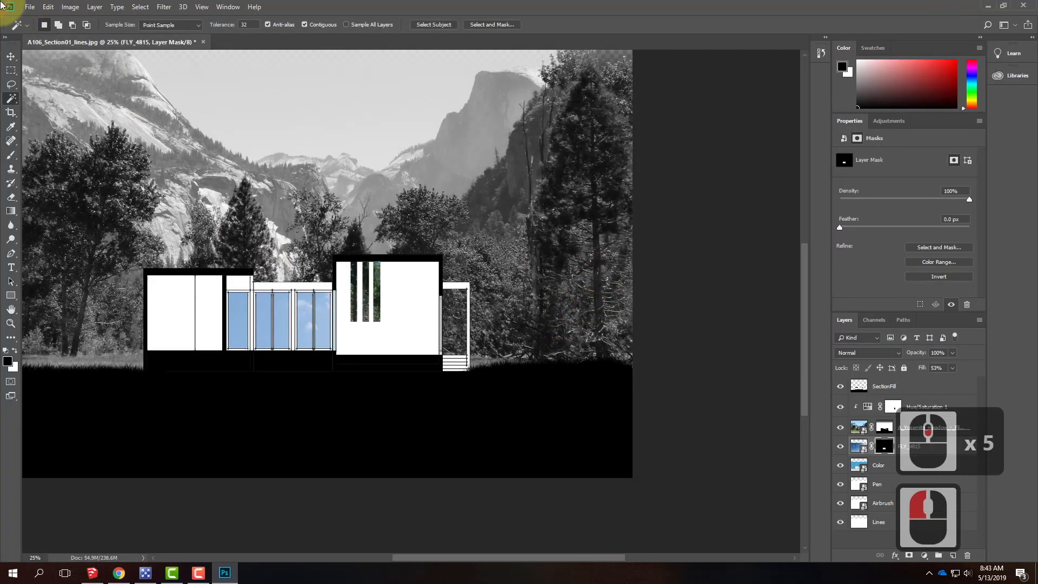
click(34, 8)
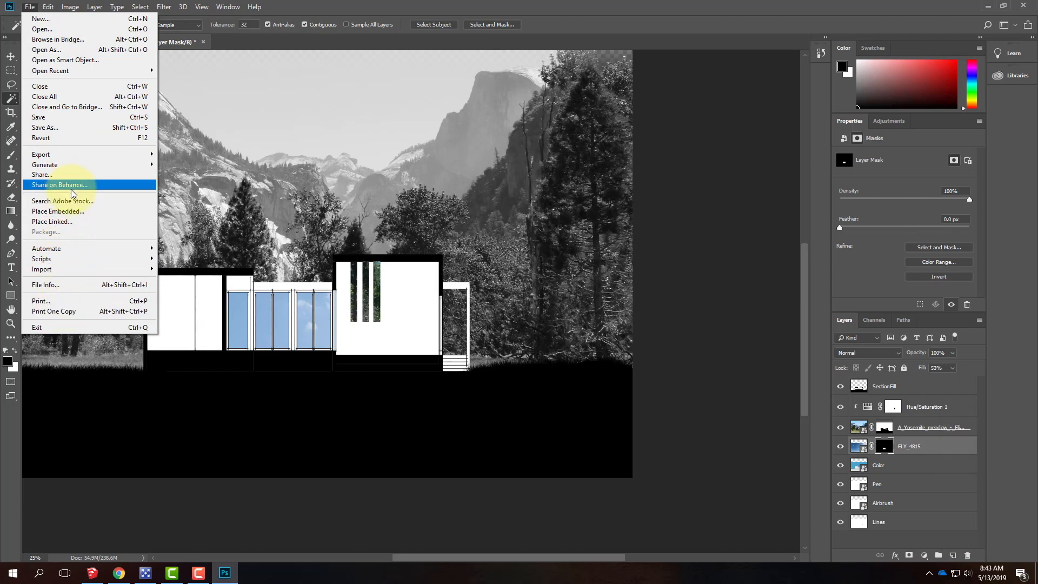
click(70, 212)
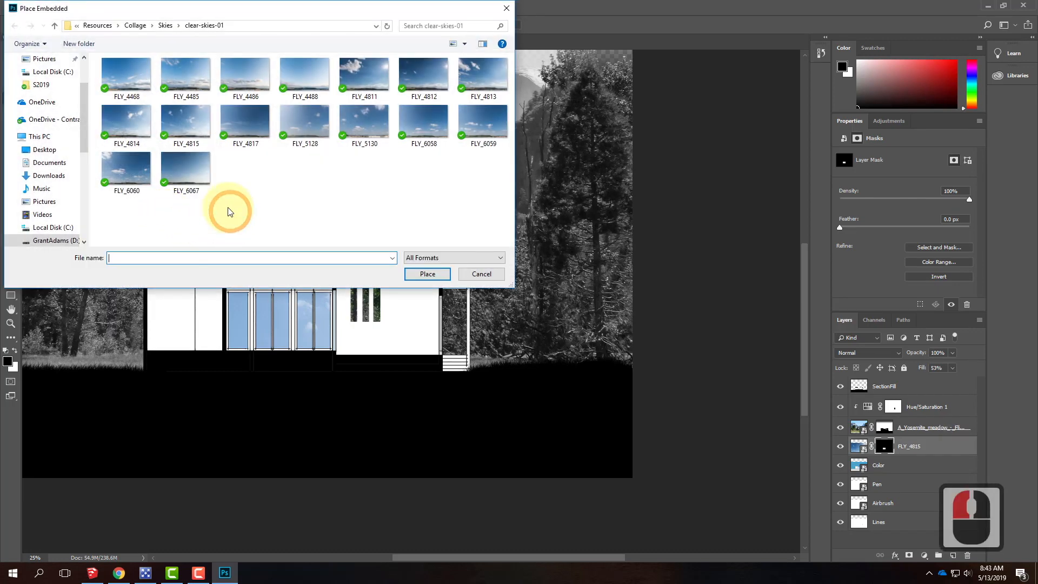
click(135, 26)
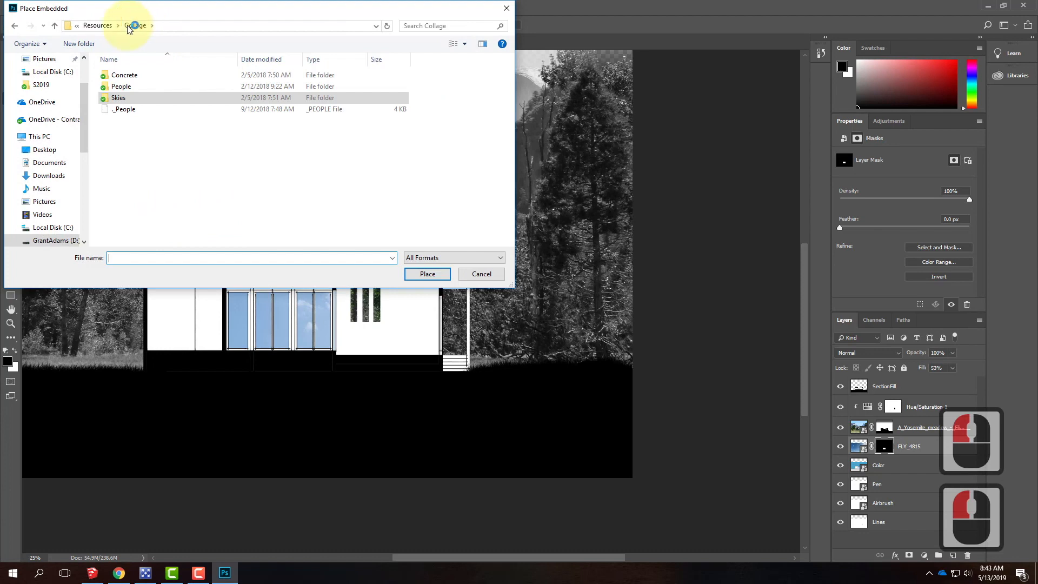
double_click(124, 75)
click(128, 90)
click(427, 274)
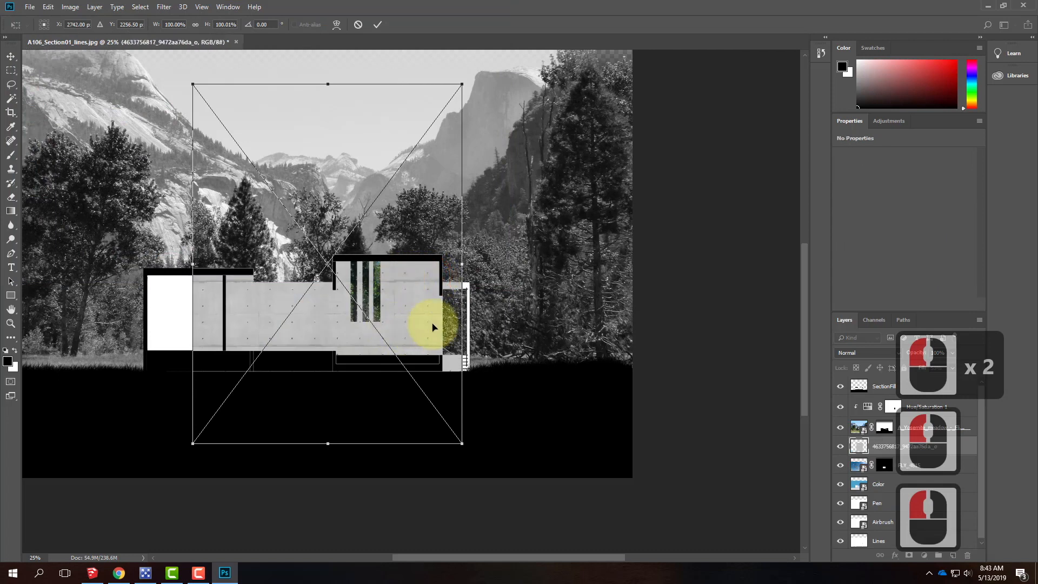
- Scale the concrete image proportionally to about 74% and position it over the right section of the building
drag(424, 322, 407, 373)
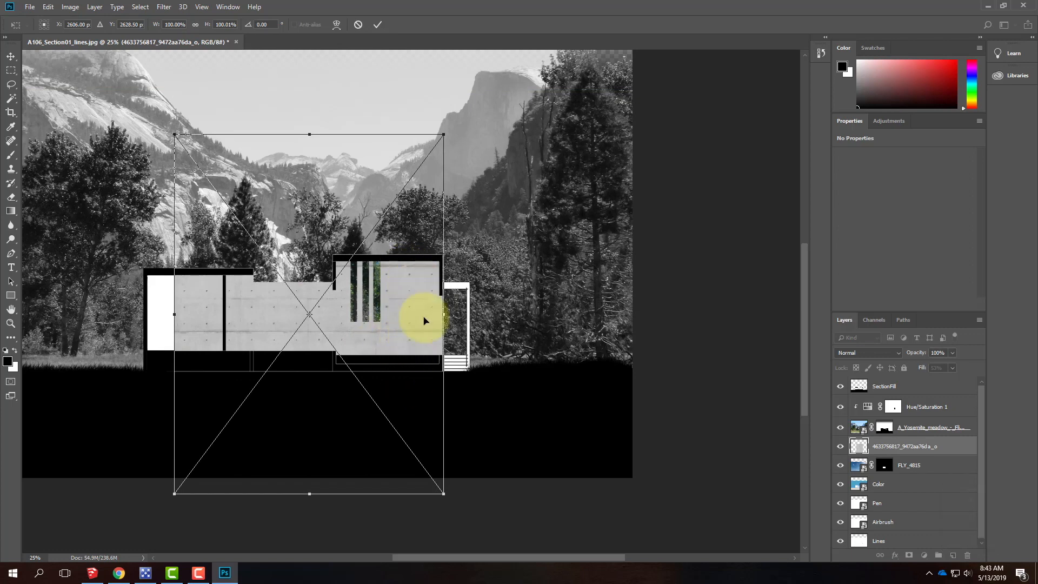
drag(443, 134, 372, 198)
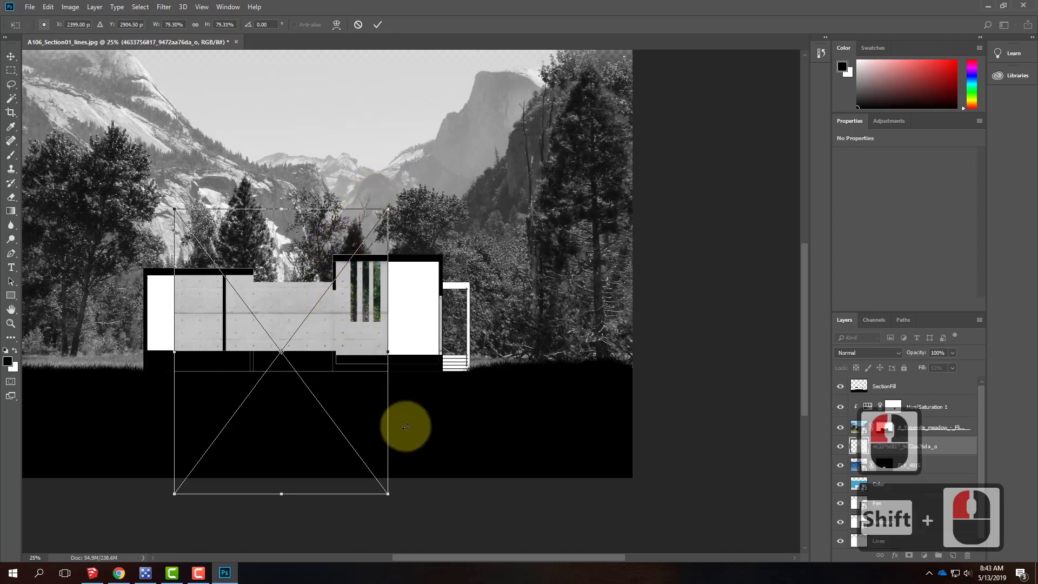
drag(387, 492, 380, 472)
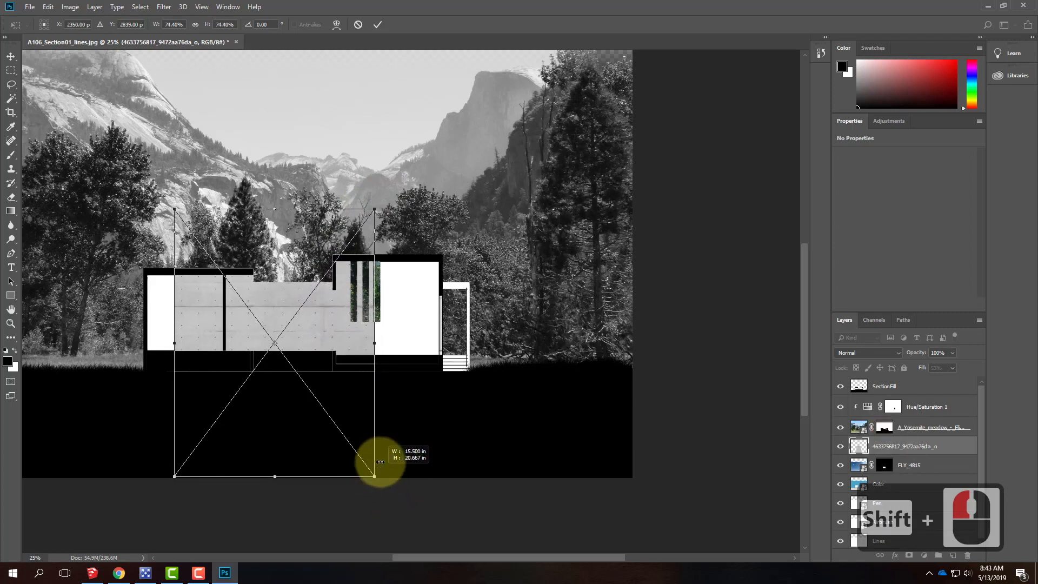
drag(372, 210, 377, 217)
drag(332, 331, 438, 331)
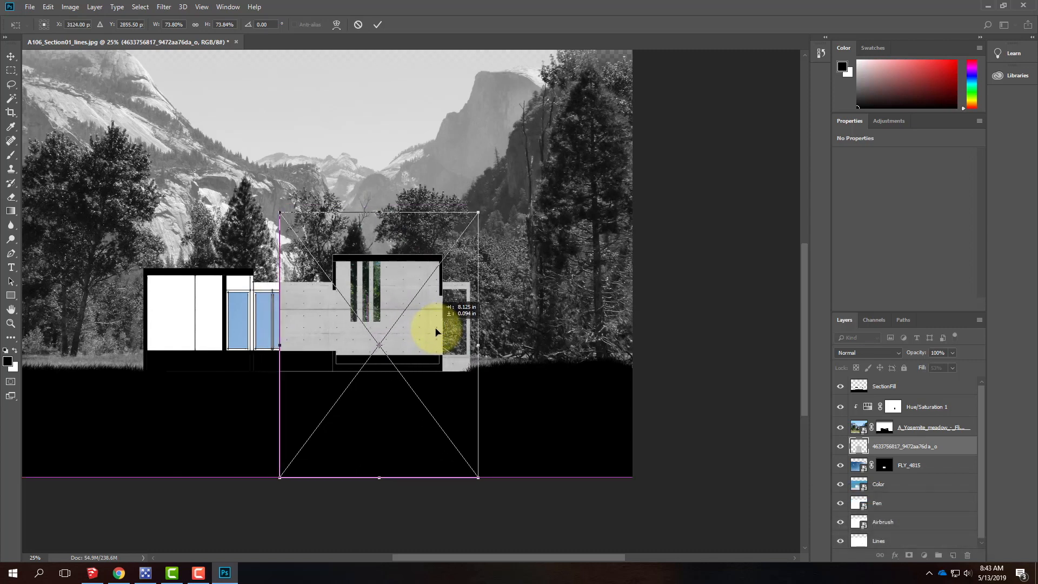
drag(438, 331, 438, 331)
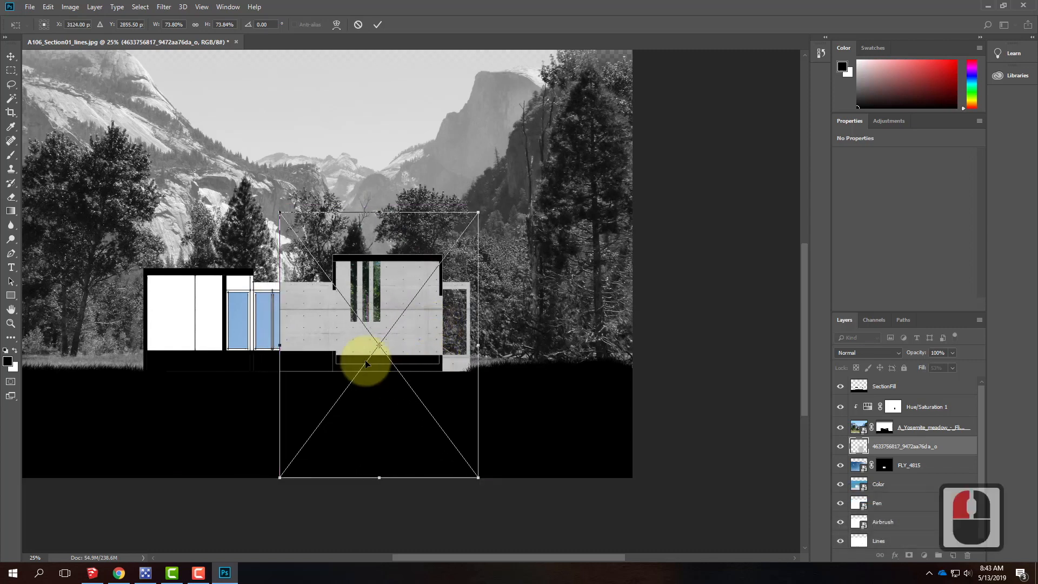
click(378, 25)
- Copy the entire concrete layer and paste it as a new layer
key(w)
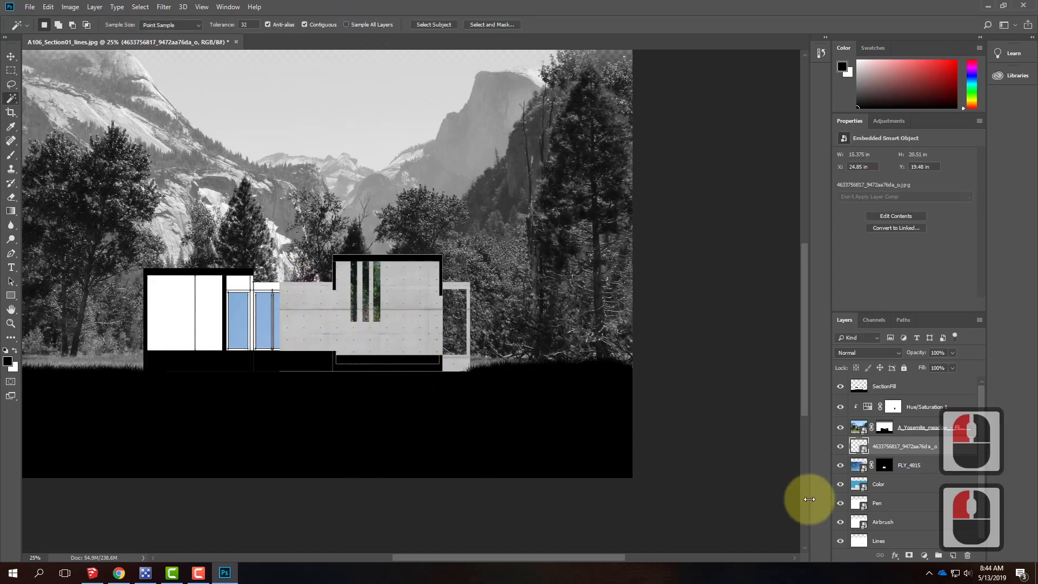
click(332, 344)
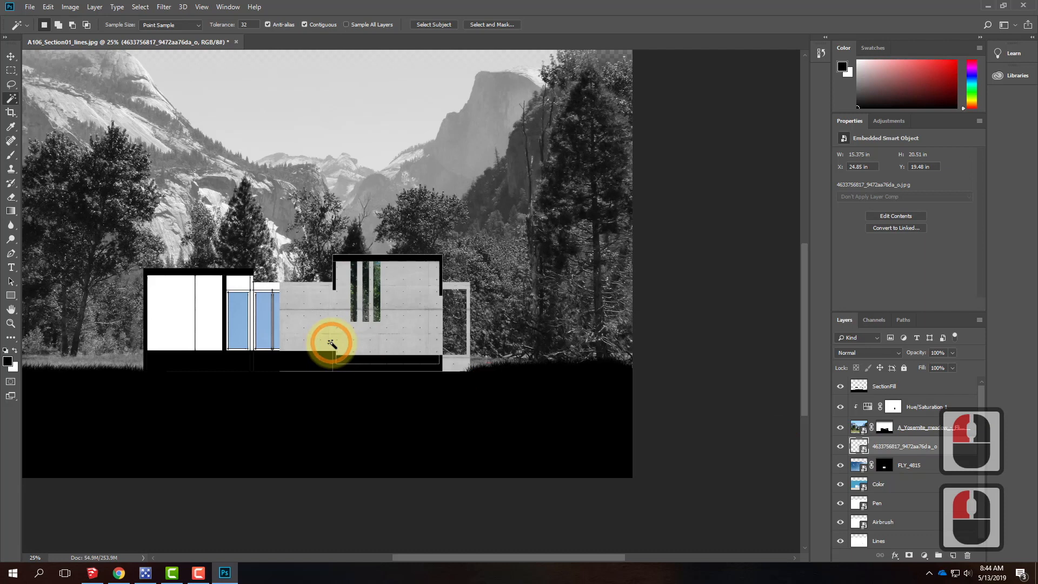
key(ctrl+a)
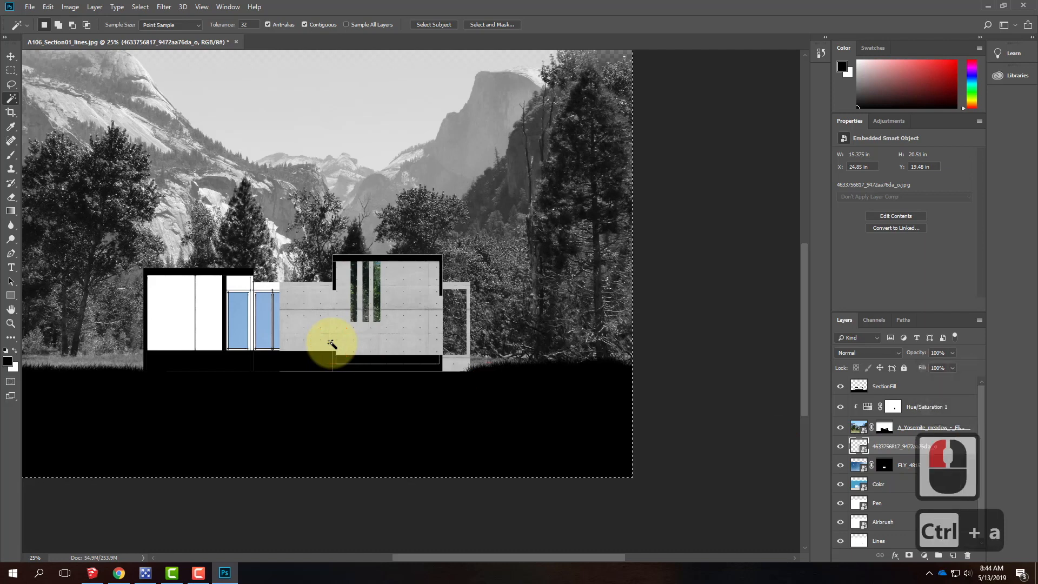
key(ctrl)
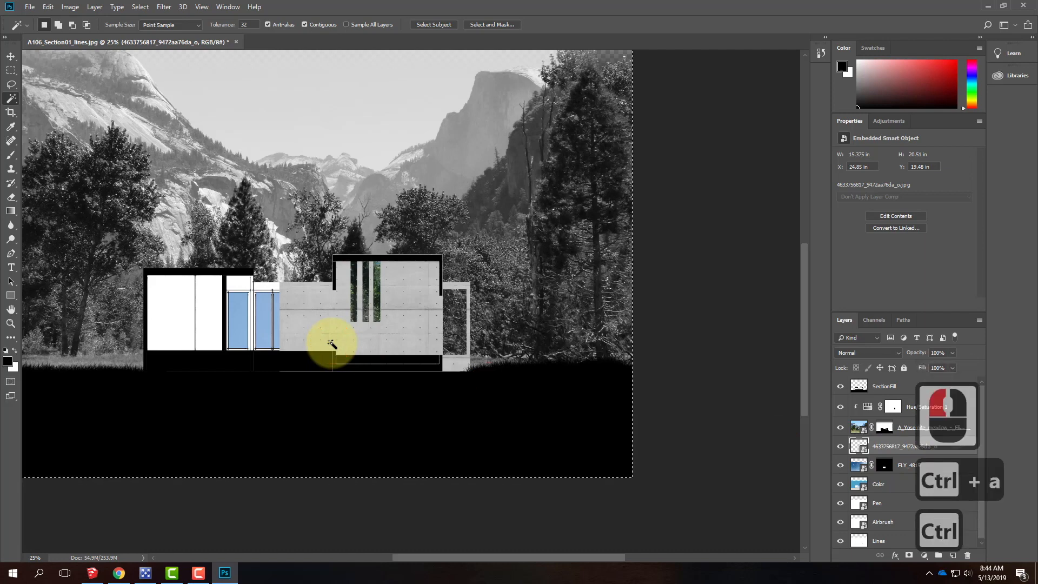
key(ctrl+v)
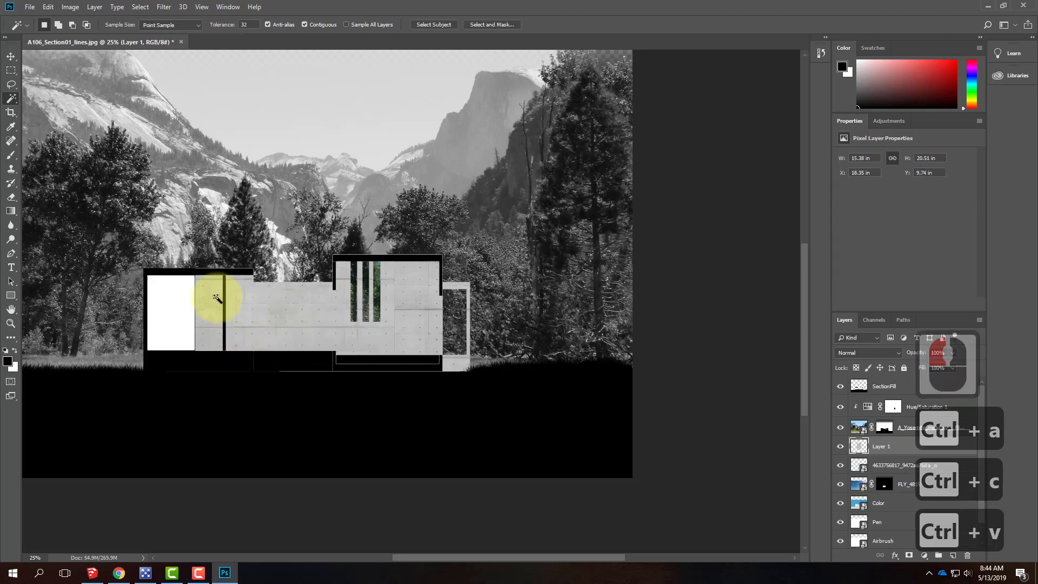
- Move the pasted concrete copy over the building's left section, aligning its panel joints with the original texture's edge
click(10, 56)
drag(257, 302, 160, 336)
click(482, 394)
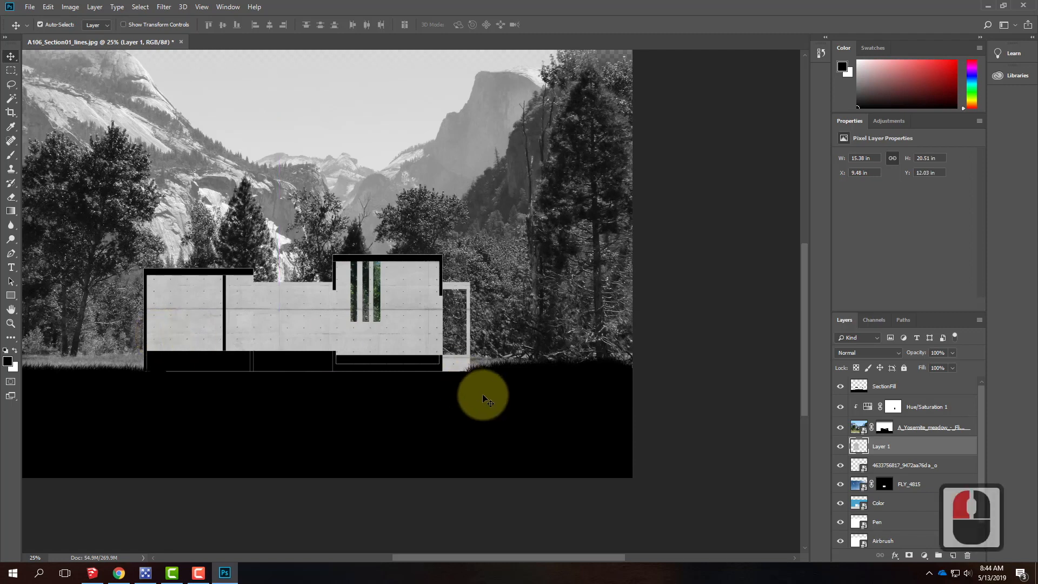
key(Down)
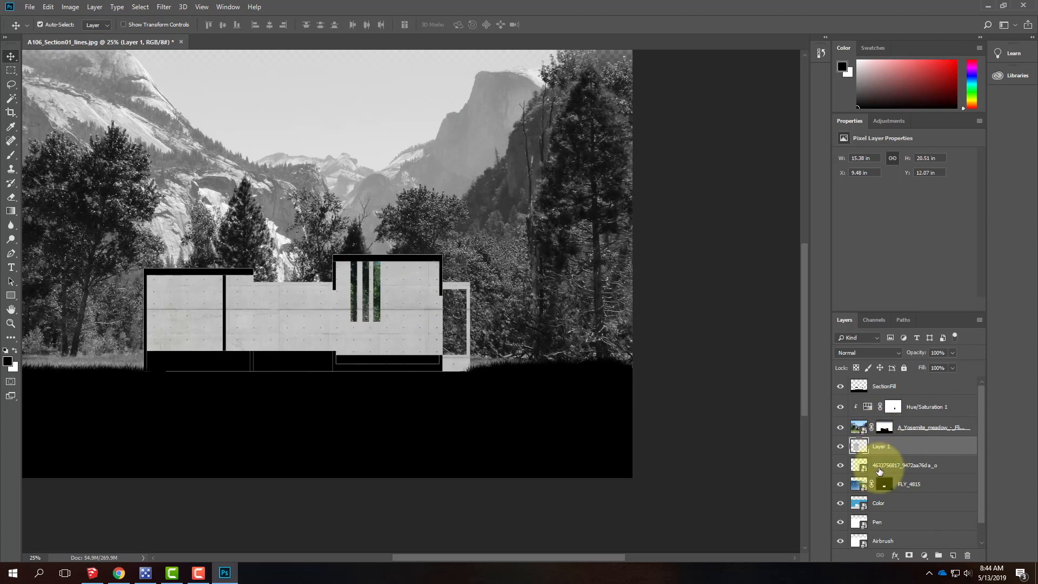
- Merge the two concrete texture layers into one and rename the merged layer Concrete
click(906, 465)
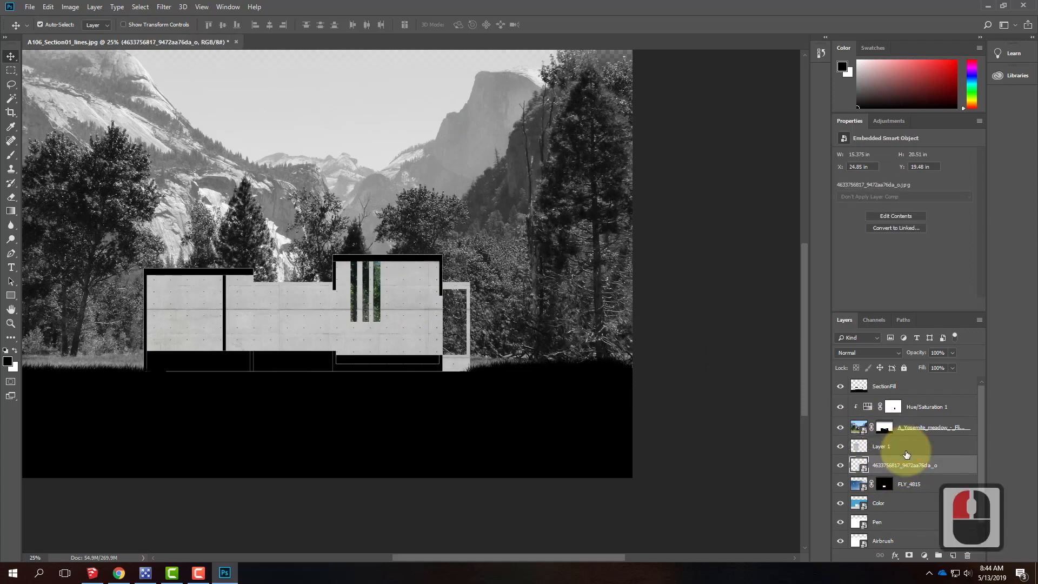
shift+click(908, 448)
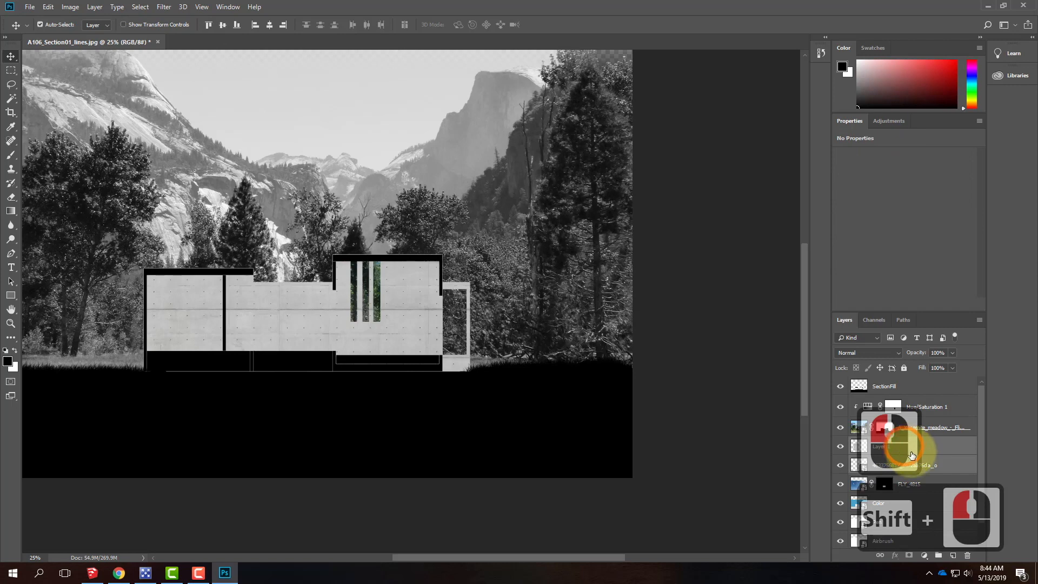
click(97, 7)
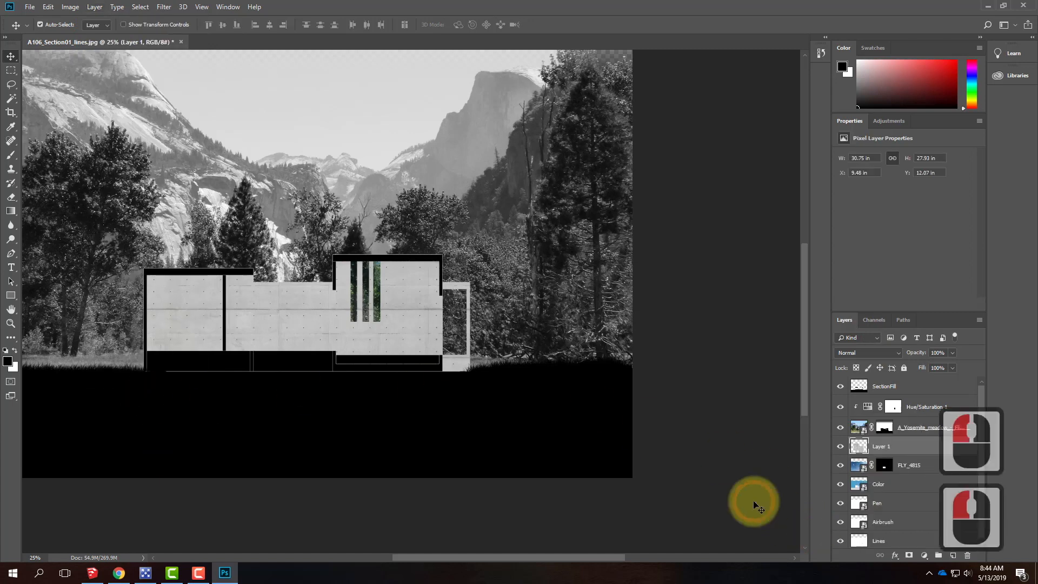
double_click(883, 446)
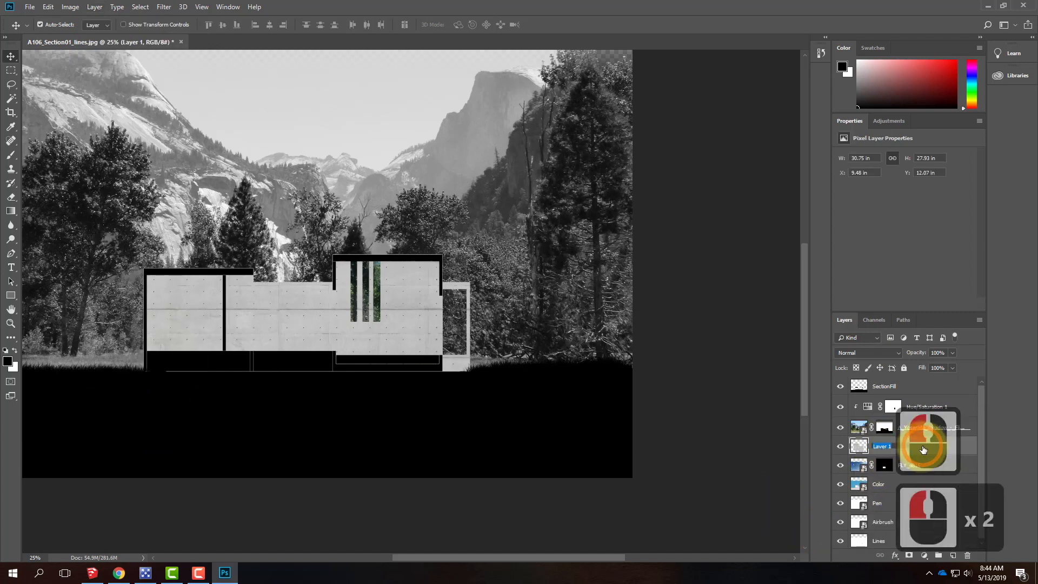
text(Concret)
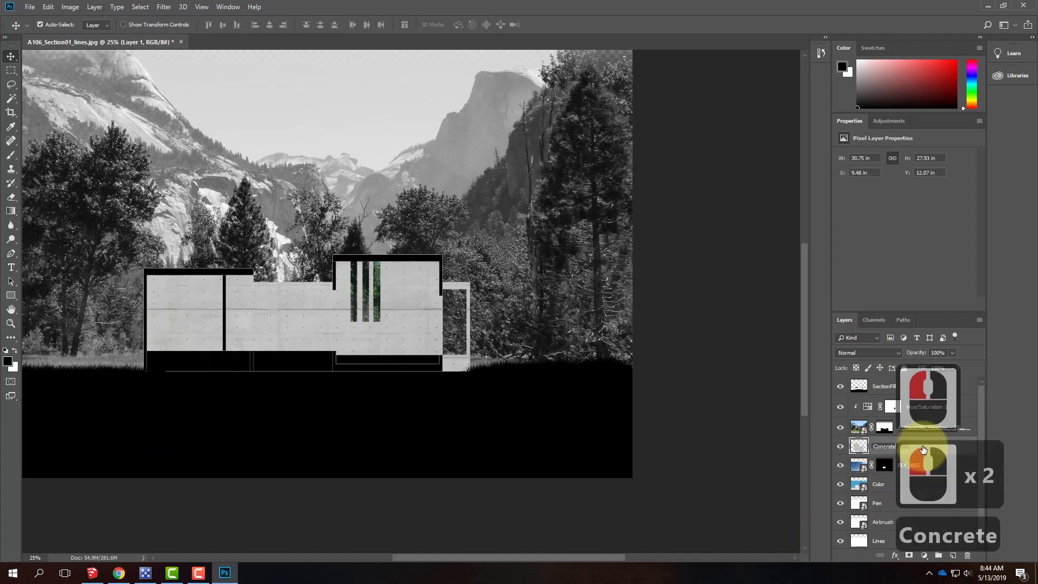
text(e)
key(Return)
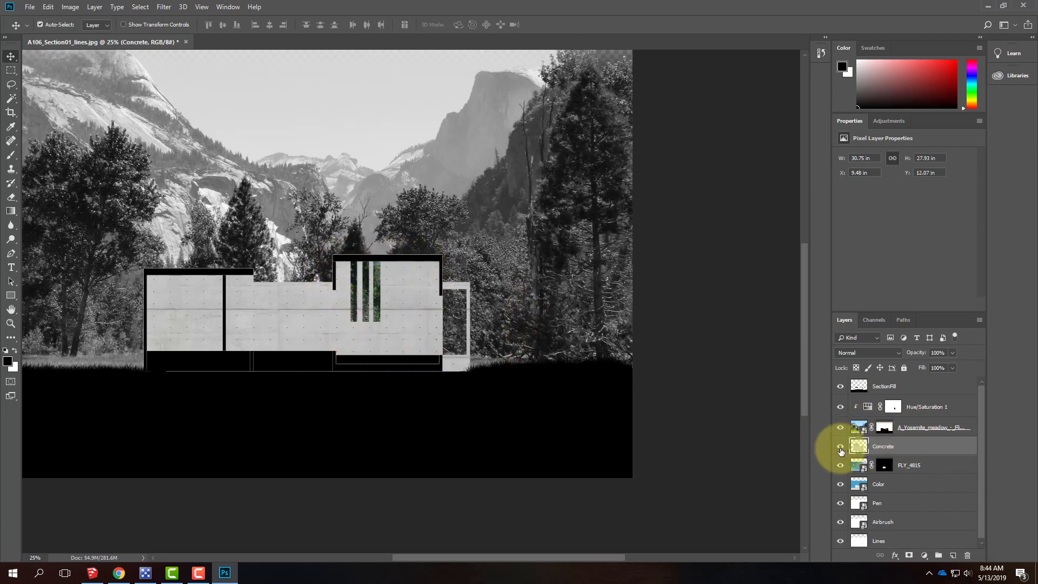
- Hide the Concrete layer and select the building's right and left white wall areas on the Lines layer with the Magic Wand
click(841, 447)
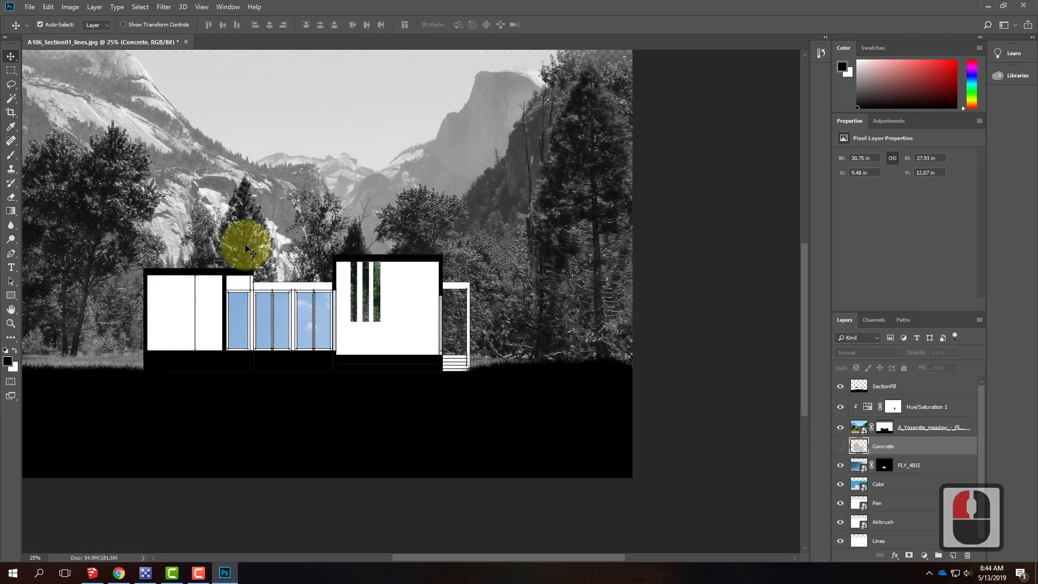
click(12, 100)
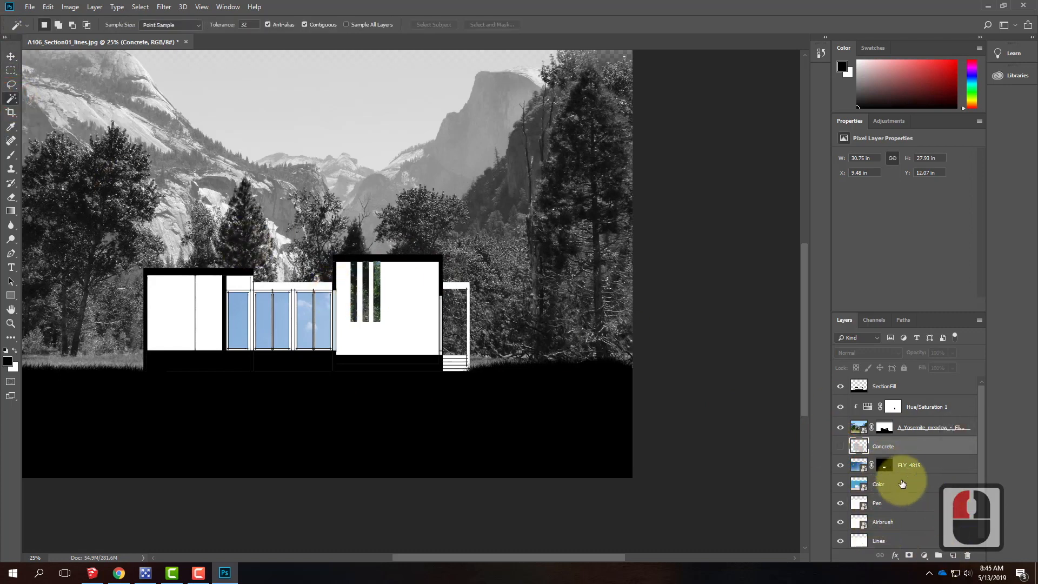
click(409, 308)
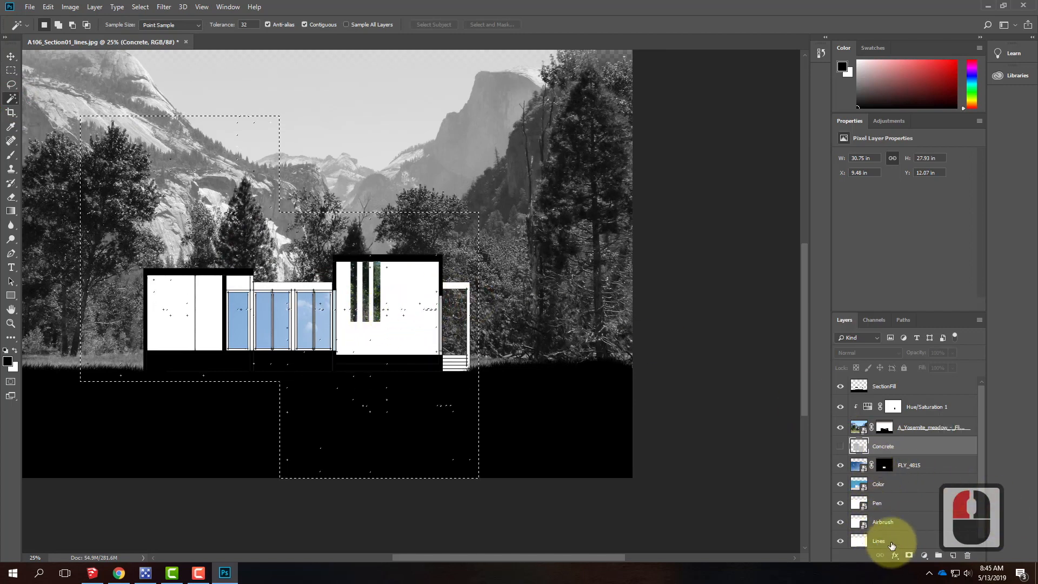
click(892, 541)
click(412, 284)
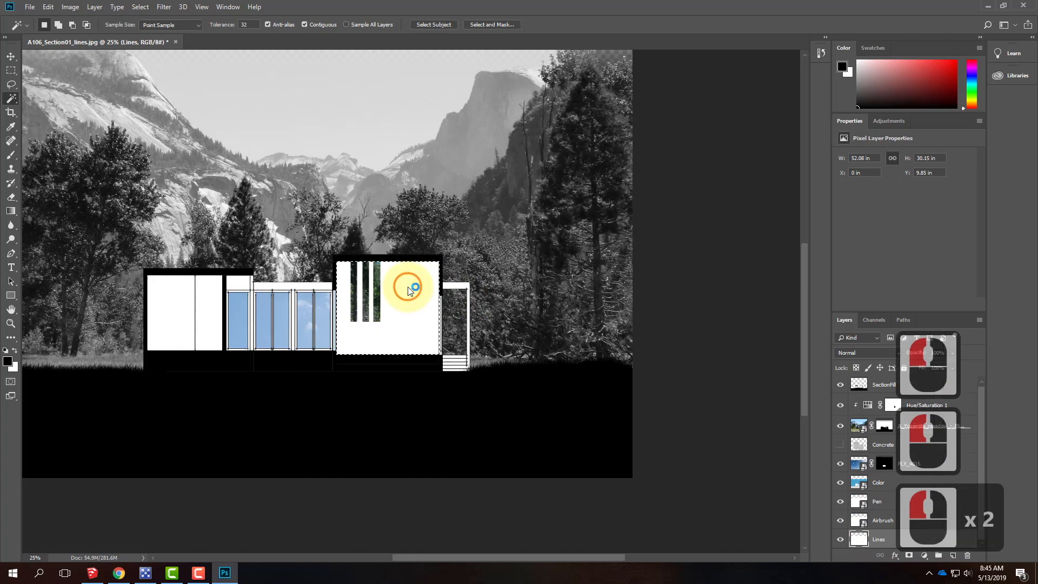
shift+click(203, 292)
shift+click(170, 293)
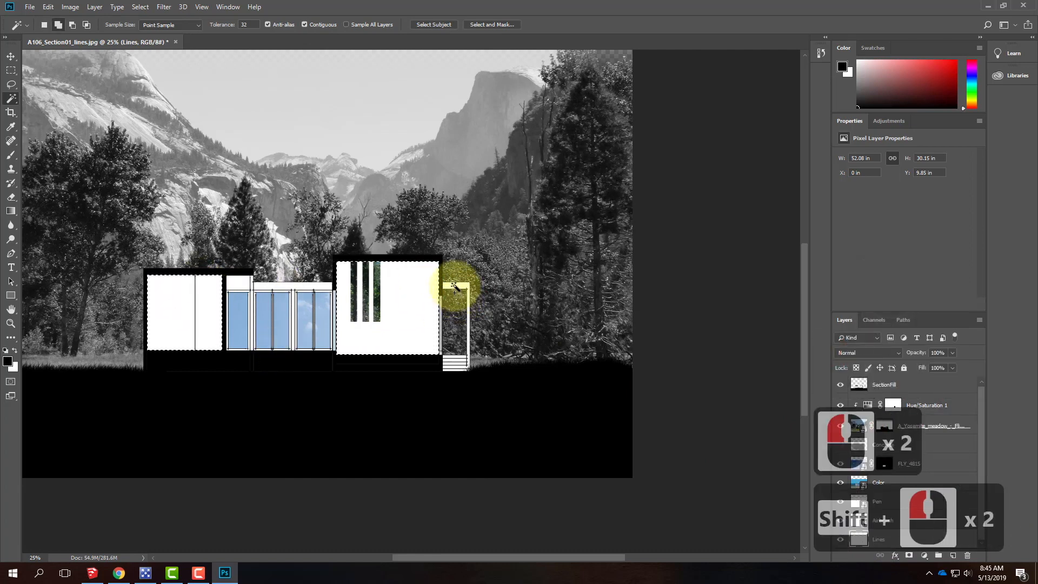
- Add the exterior frame beside the right wall and the white wall strips around the blue windows to the selection
shift+click(456, 289)
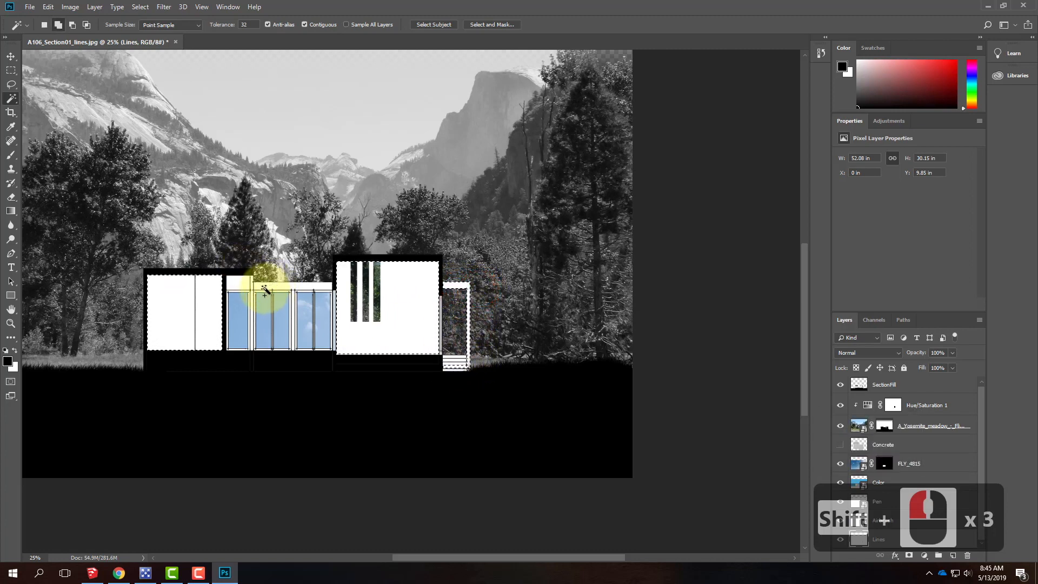
shift+click(242, 287)
shift+click(244, 284)
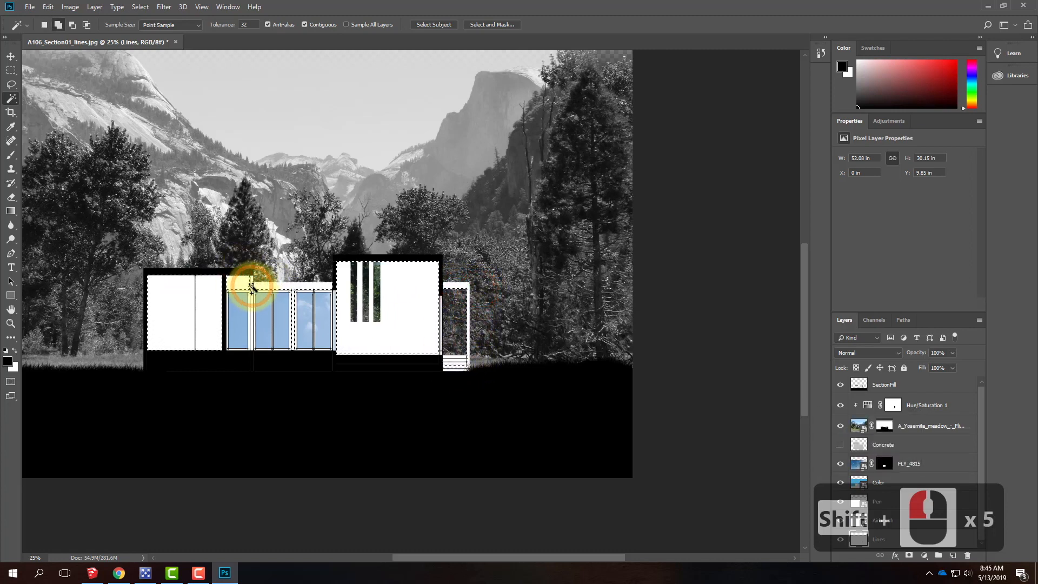
shift+click(252, 327)
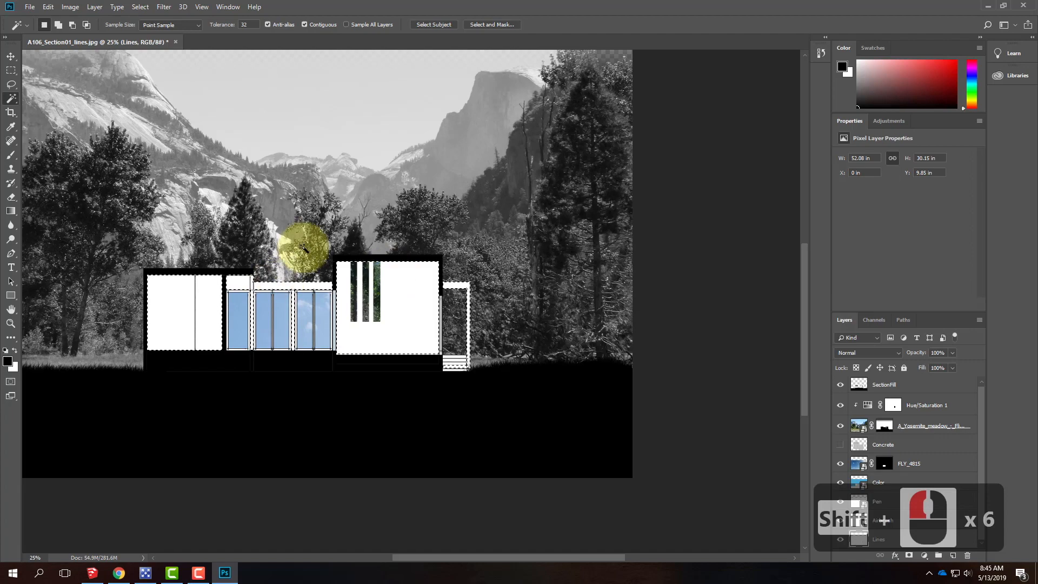
- Subtract the three vertical slot windows from the selection with rectangular marquees, and add the wall area just beneath them back in
key(ctrl+equal)
key(ctrl+equal)
key(ctrl+equal)
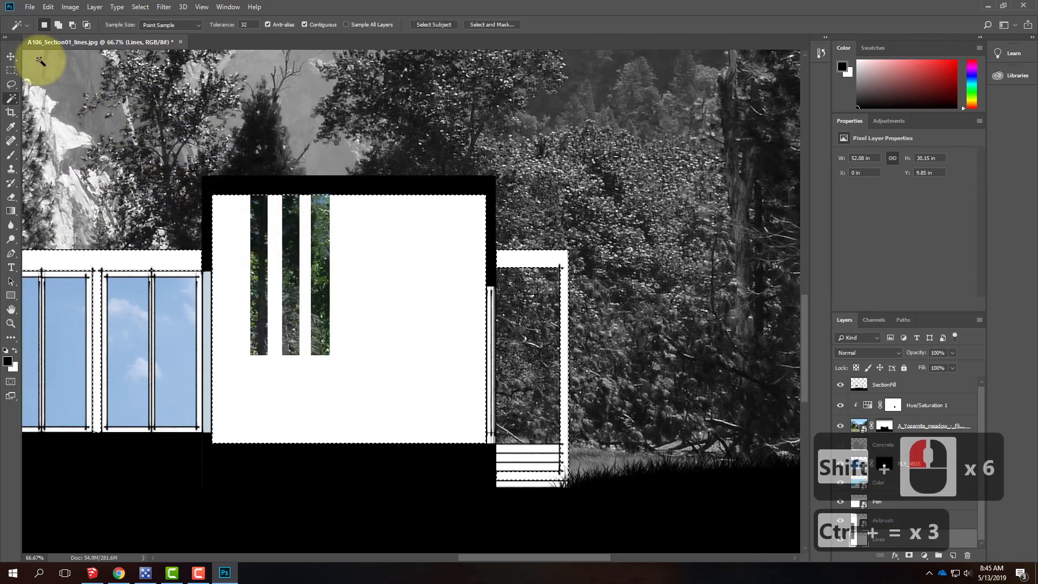
click(12, 71)
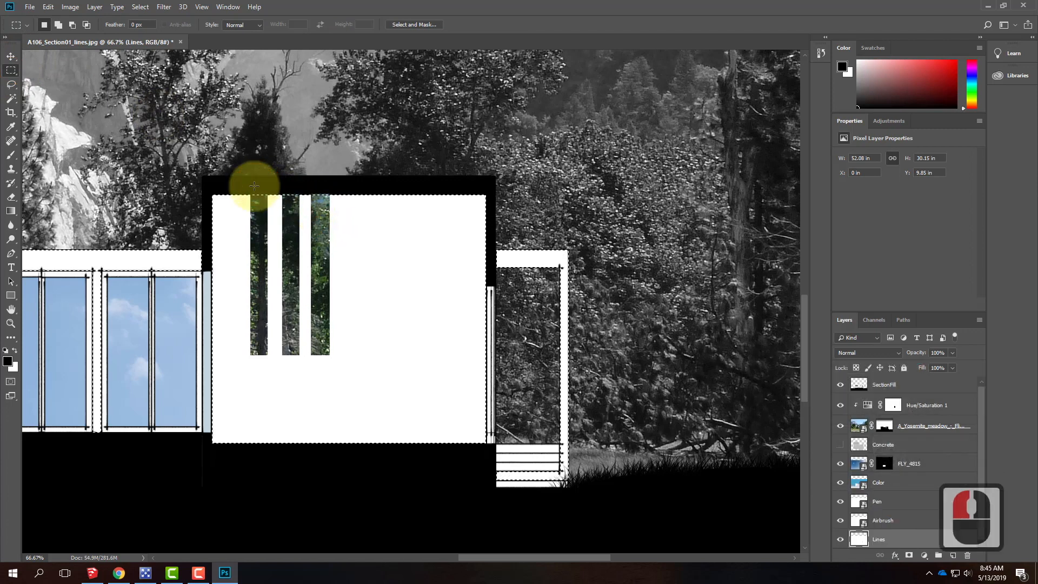
drag(250, 190, 267, 358)
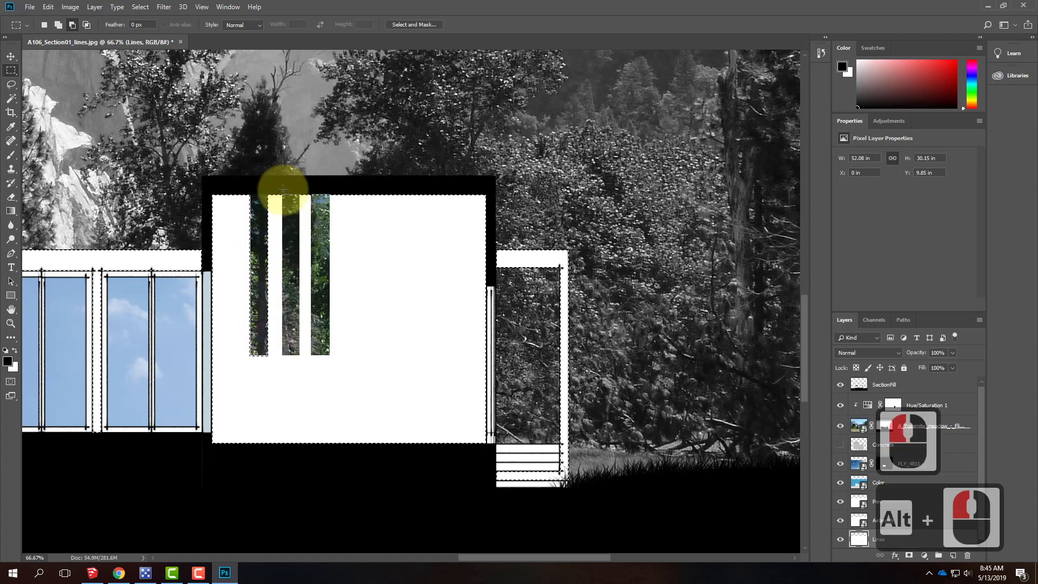
drag(283, 190, 302, 357)
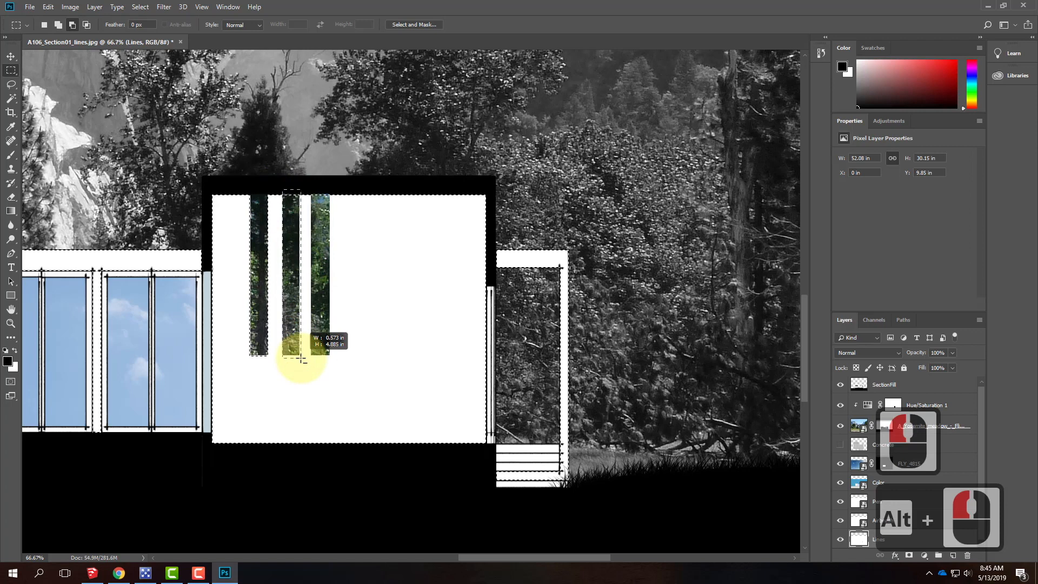
drag(301, 358, 301, 356)
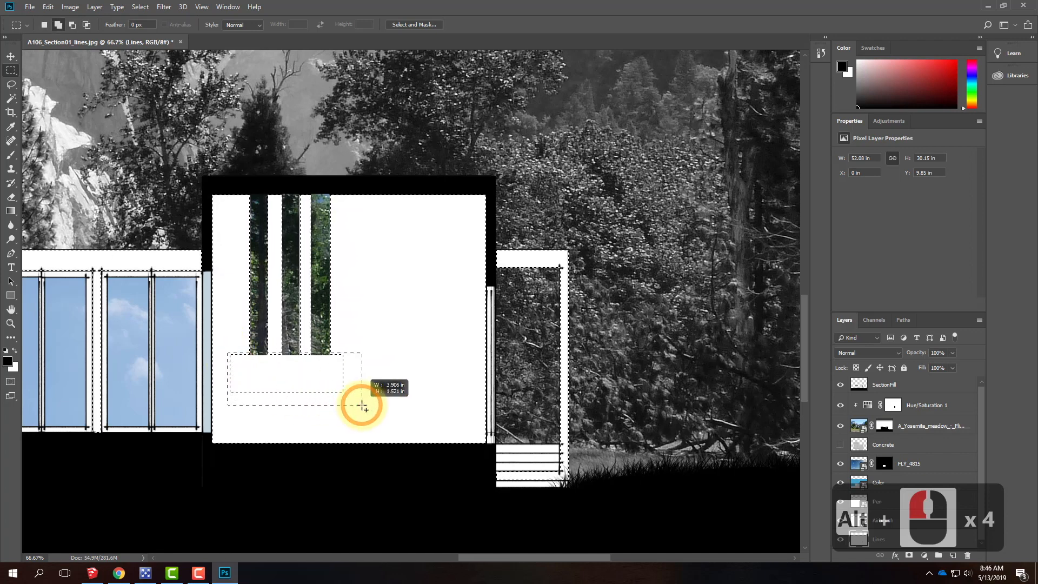
drag(363, 406, 362, 406)
shift+click(392, 383)
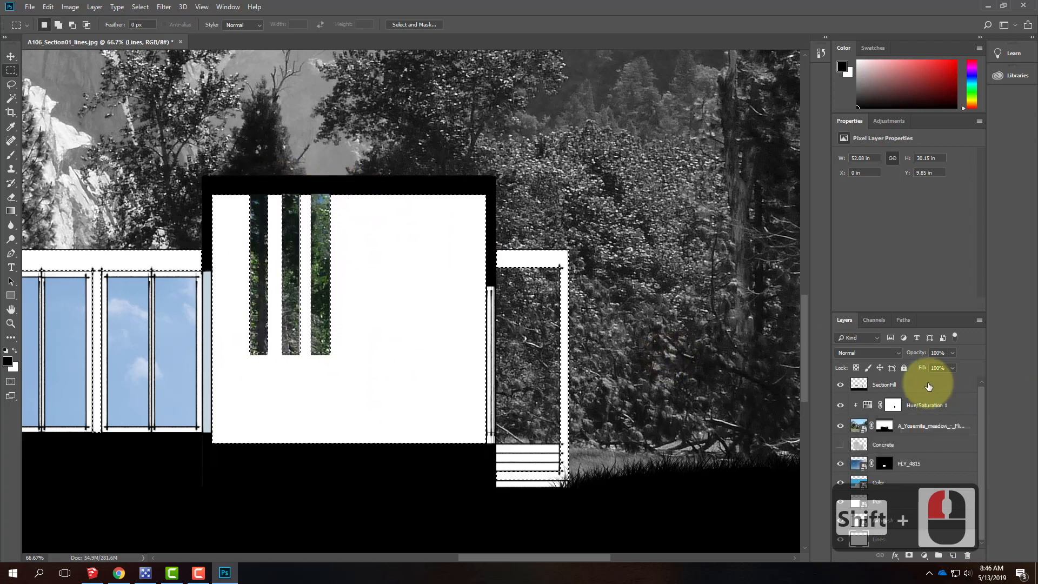
- Show the Concrete layer again and give it a layer mask made from the wall selection
click(905, 447)
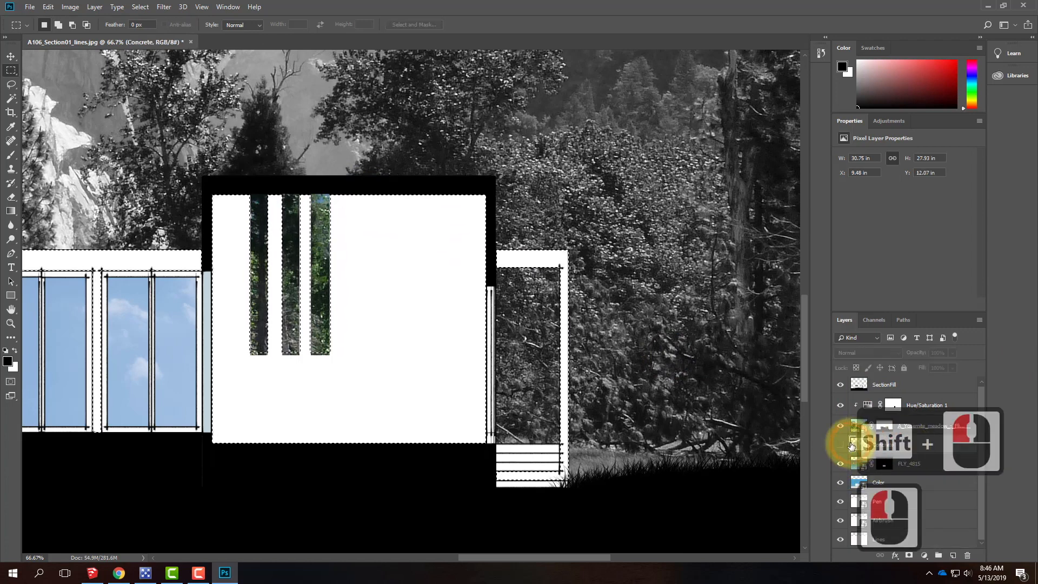
click(840, 444)
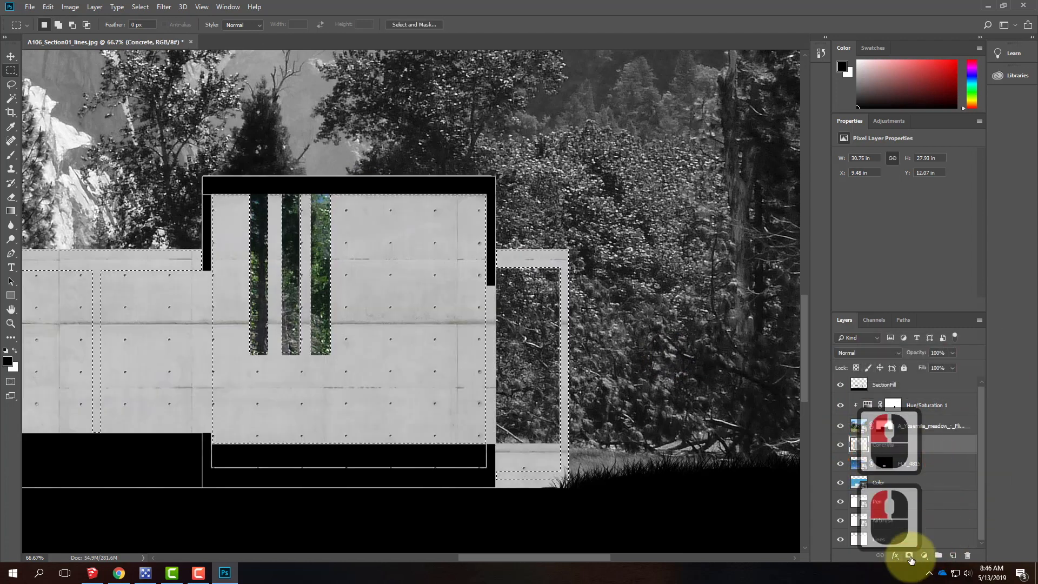
click(910, 556)
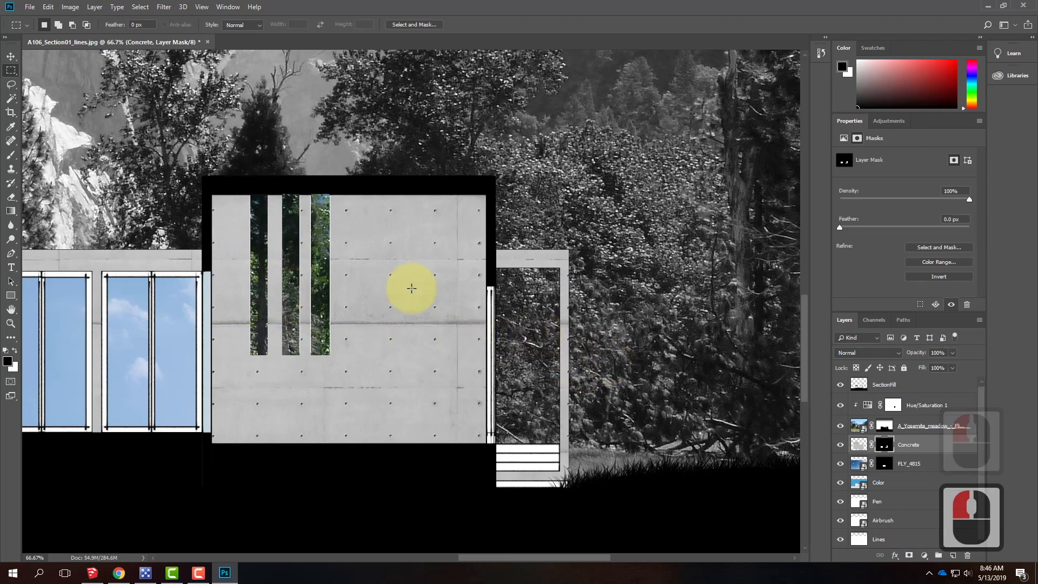
key(ctrl+minus)
key(ctrl+minus)
key(ctrl+minus)
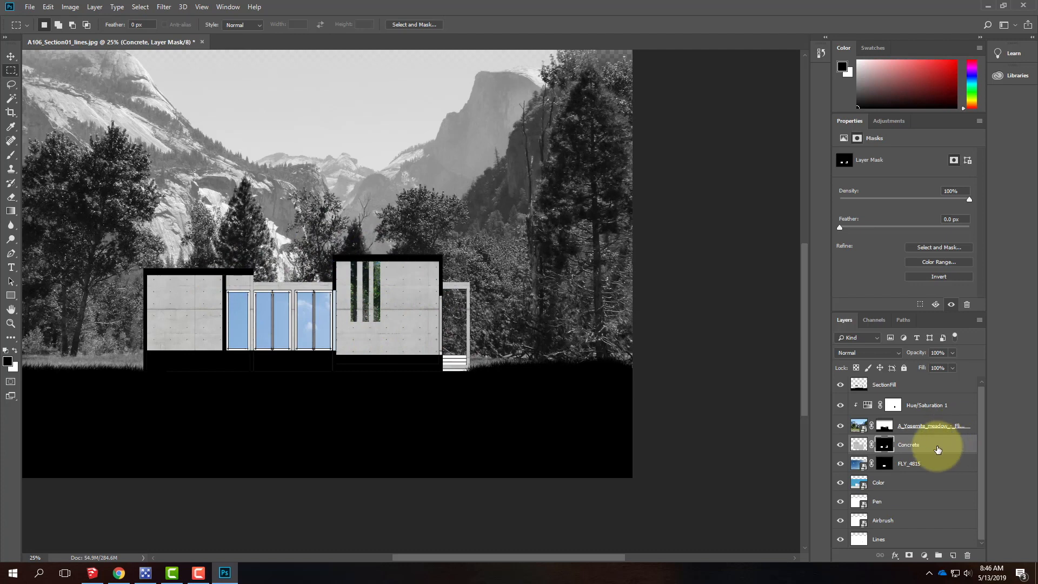
- Create a new layer above Concrete named Dodge & Burn in Overlay mode, filled with the Overlay-neutral 50% gray
click(70, 7)
click(142, 8)
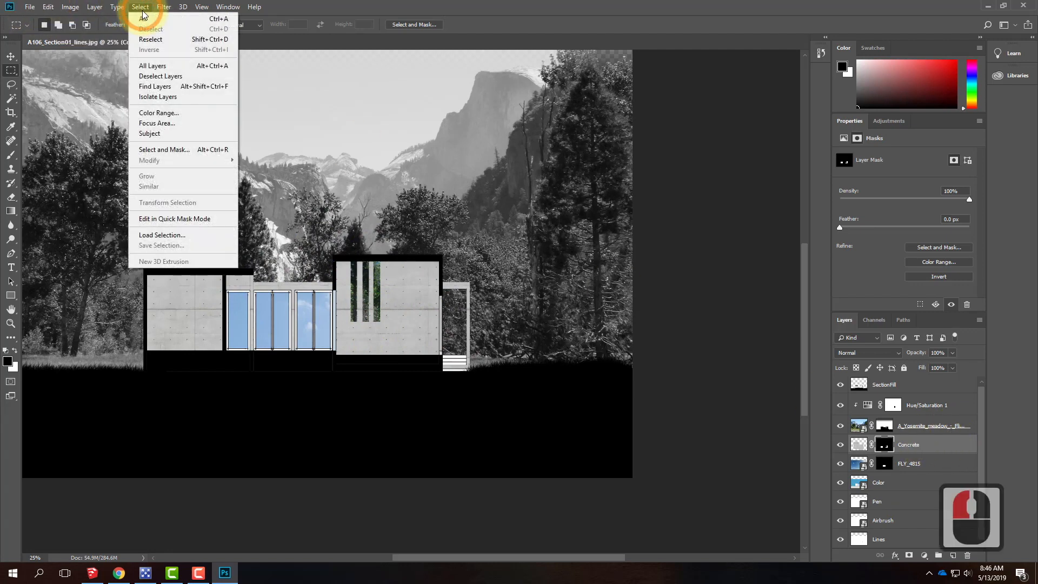
mouse_move(103, 9)
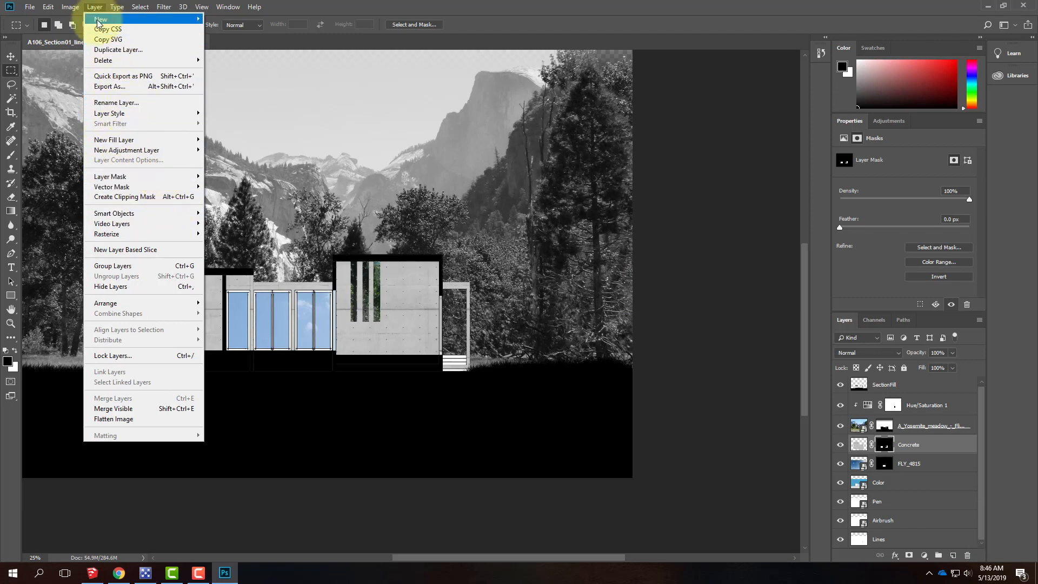
mouse_move(136, 19)
click(217, 20)
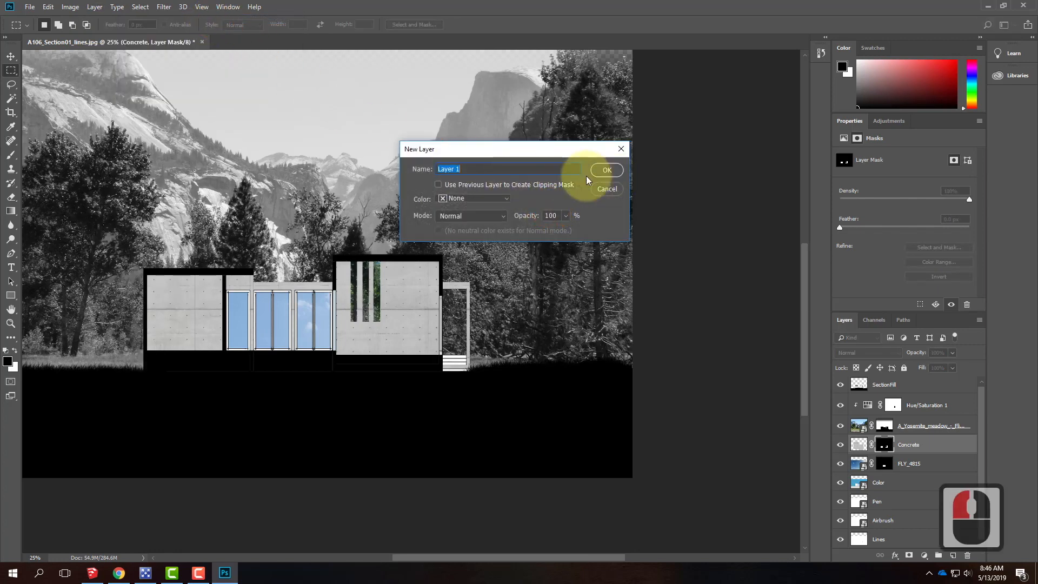
text(Dodge )
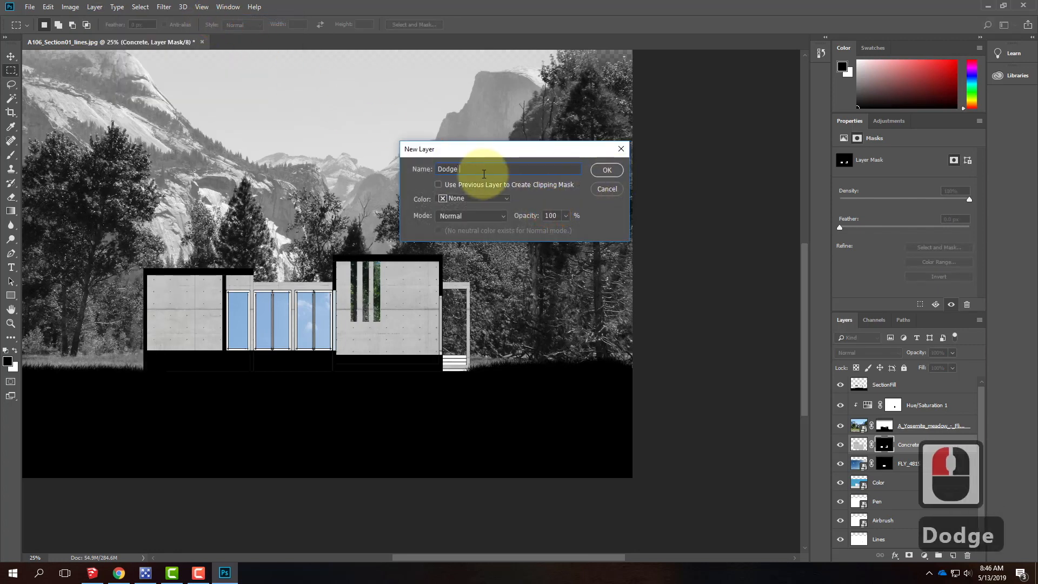
text(& Buern)
key(BackSpace)
key(BackSpace)
key(BackSpace)
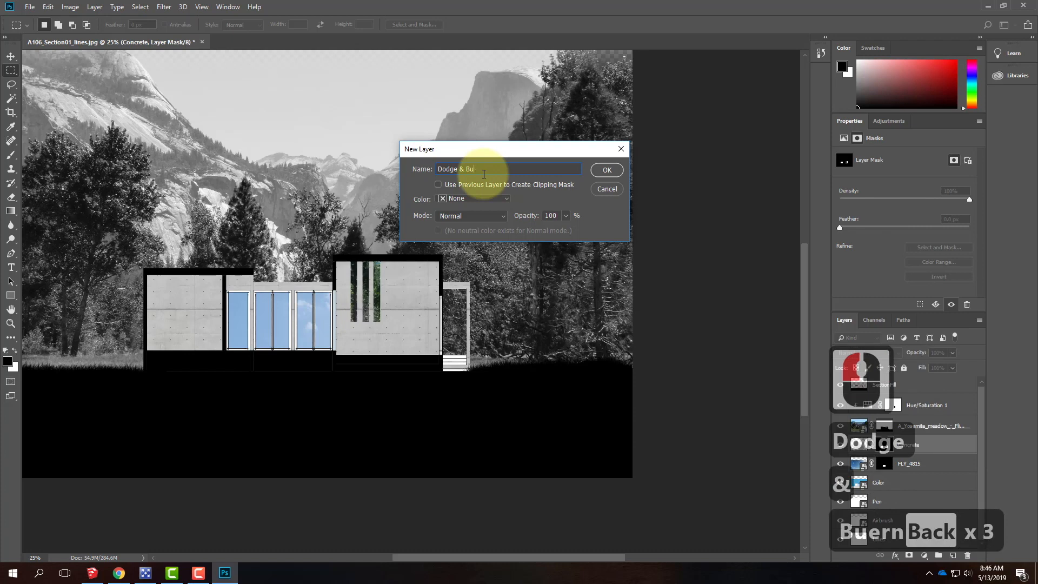
text(rn)
click(474, 216)
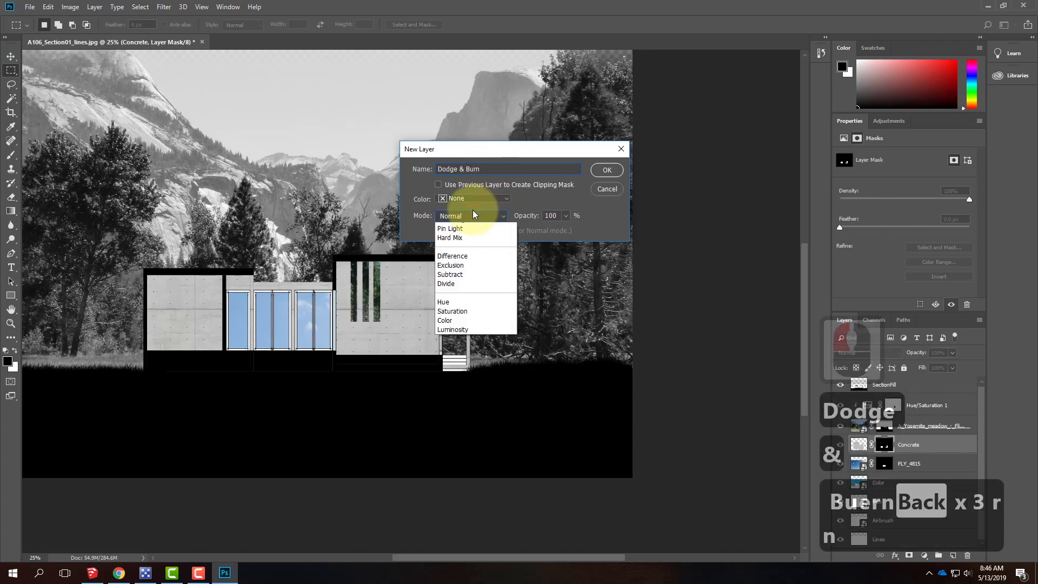
click(449, 365)
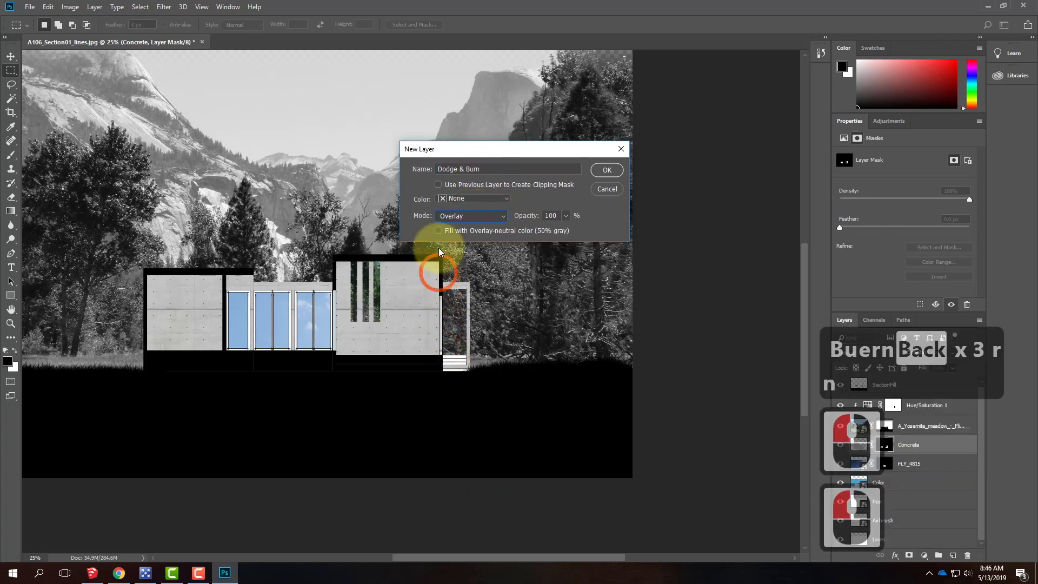
click(438, 231)
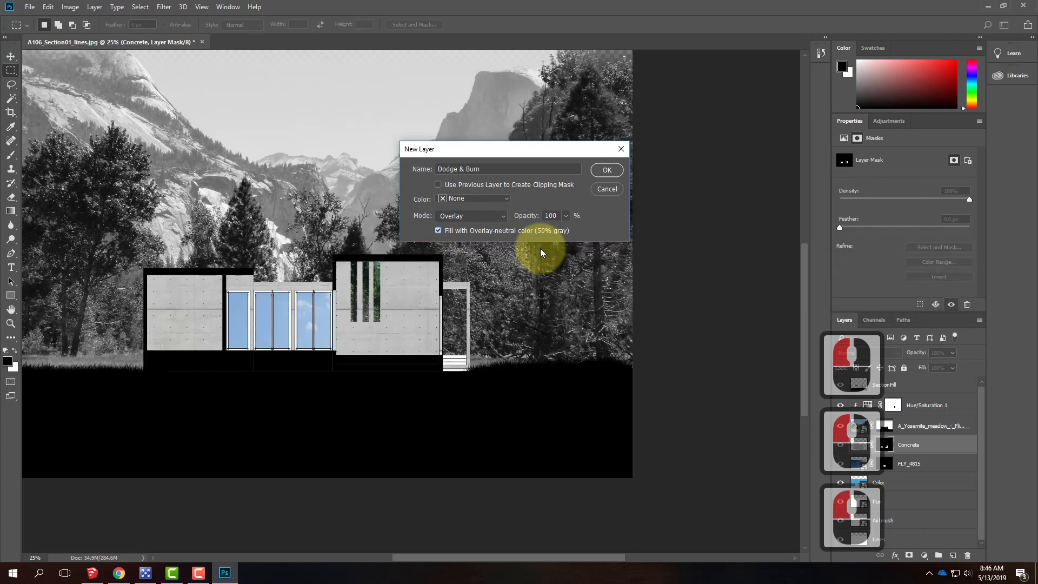
click(610, 171)
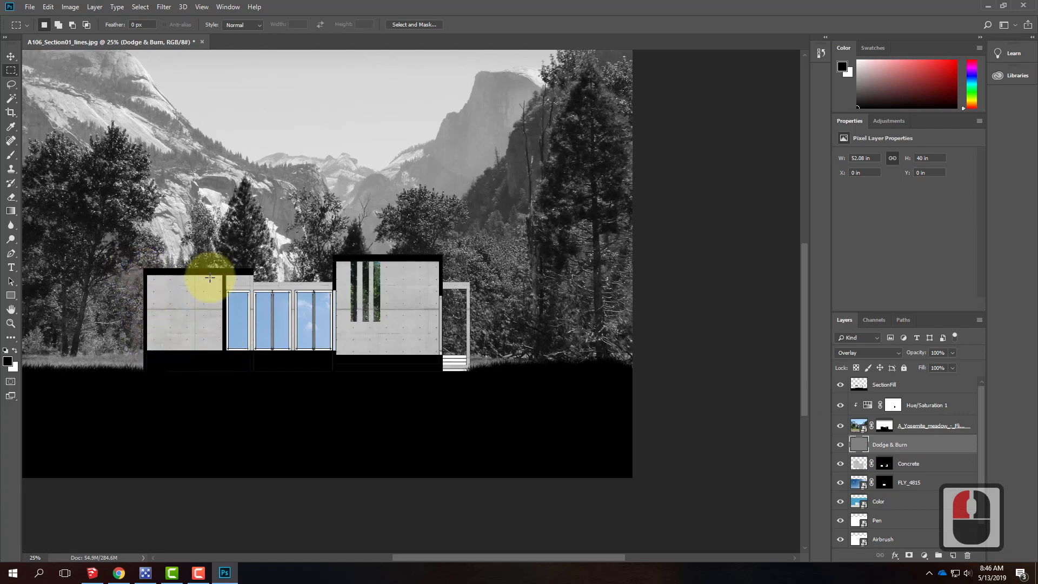
- Select the left section's two wall areas and the right section's wall on the Color layer with the Magic Wand
click(10, 98)
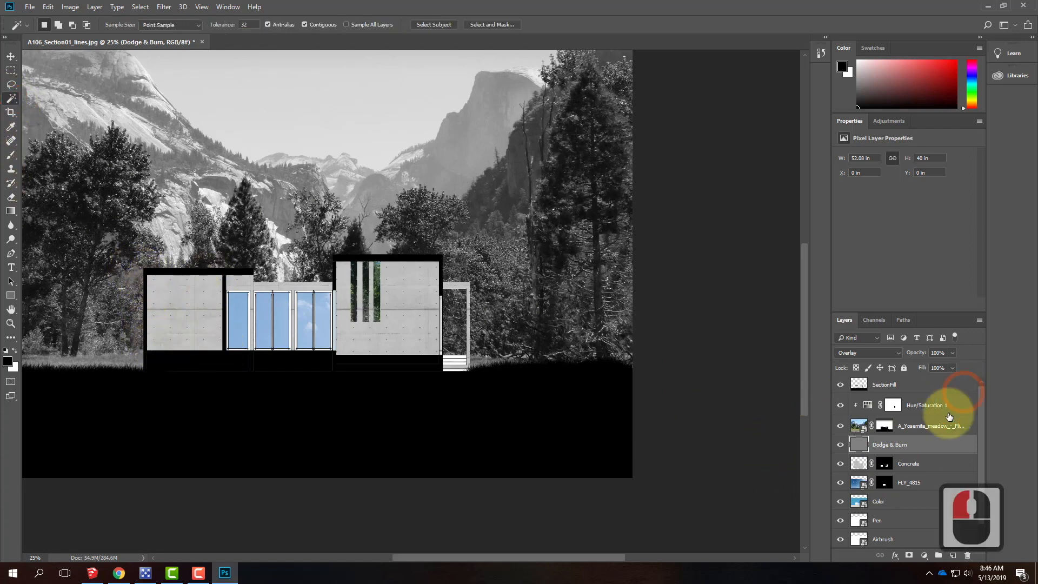
click(899, 505)
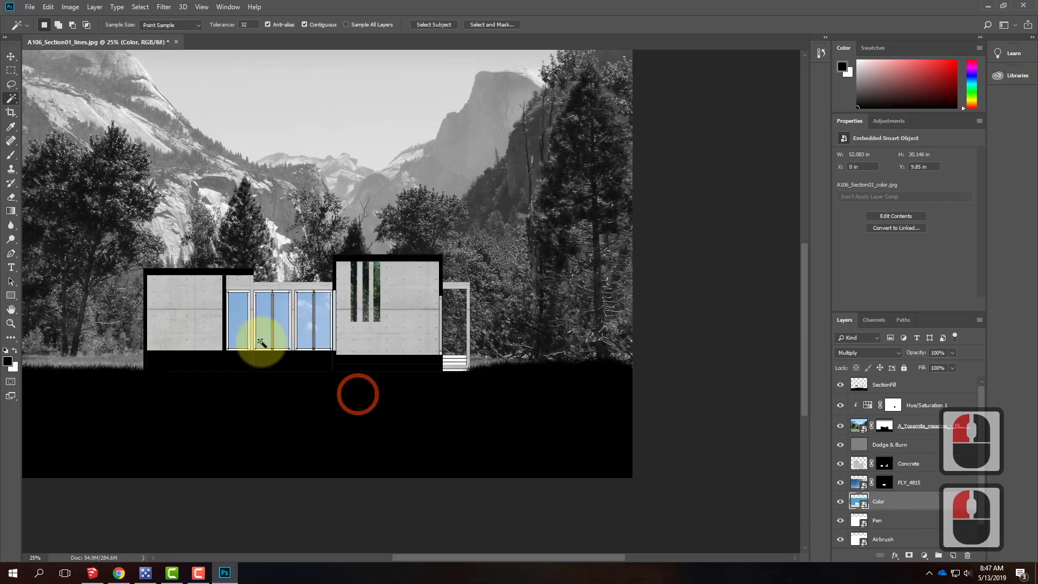
click(180, 304)
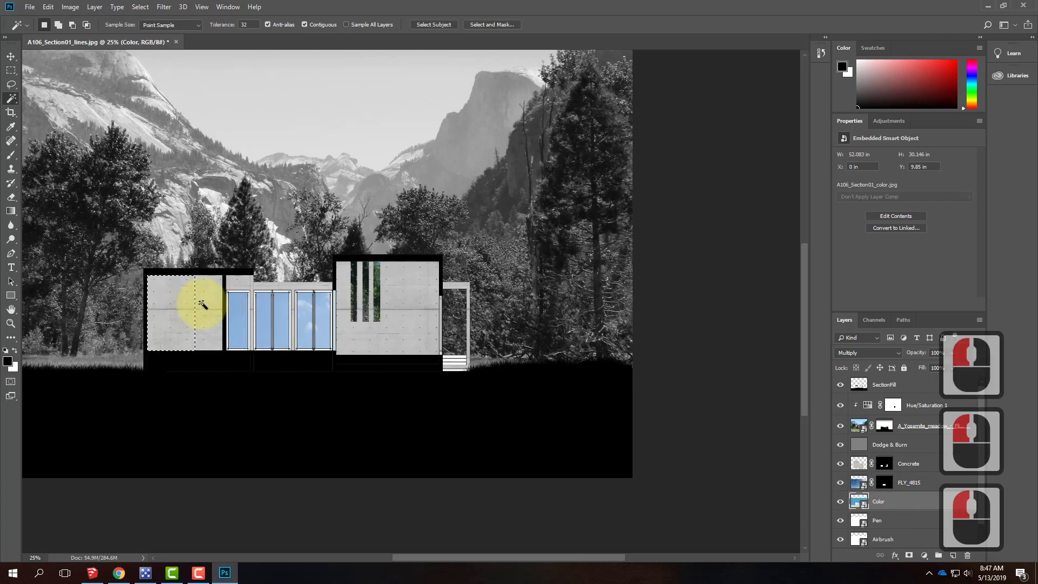
shift+click(206, 298)
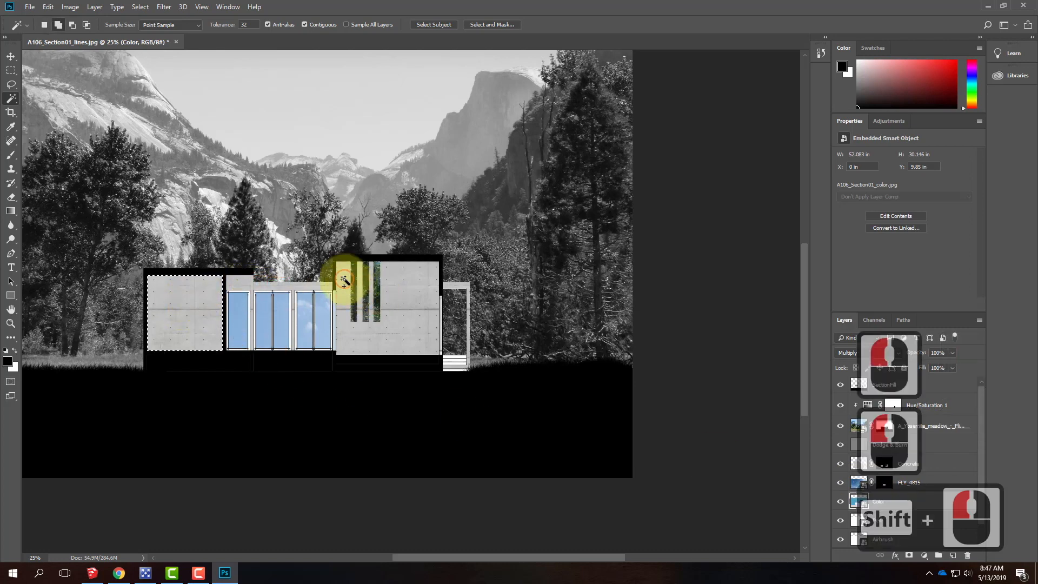
shift+click(394, 283)
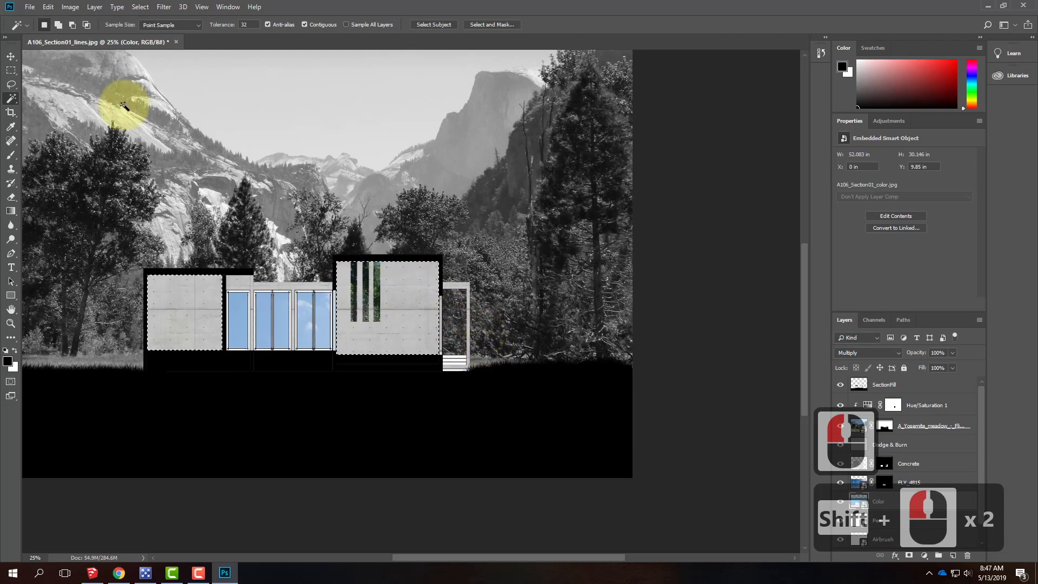
- Burn the upper and left edges of the left section's large concrete wall on the Dodge & Burn layer with a 500 px Burn brush
click(897, 445)
click(11, 240)
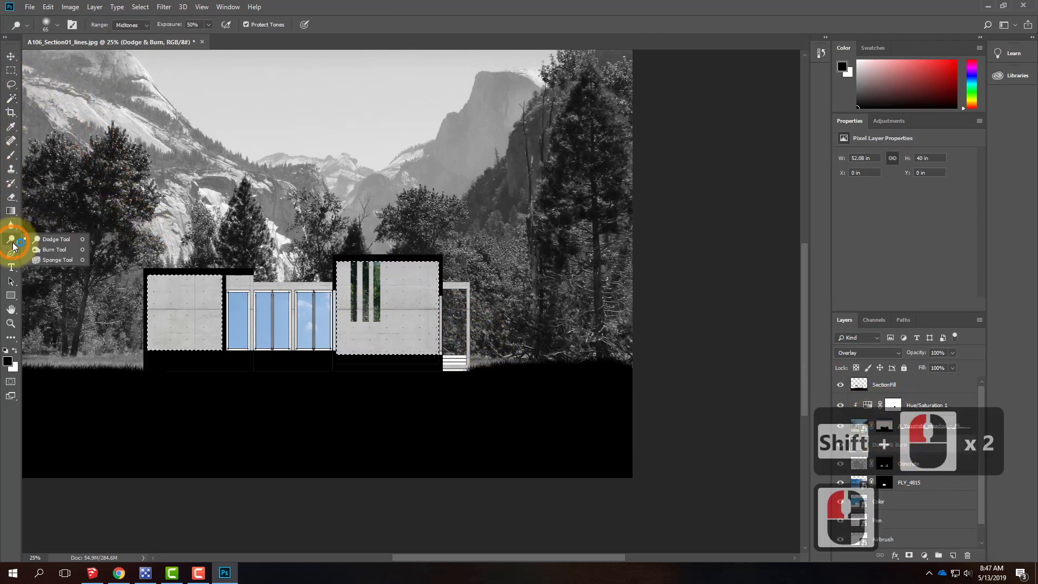
click(54, 251)
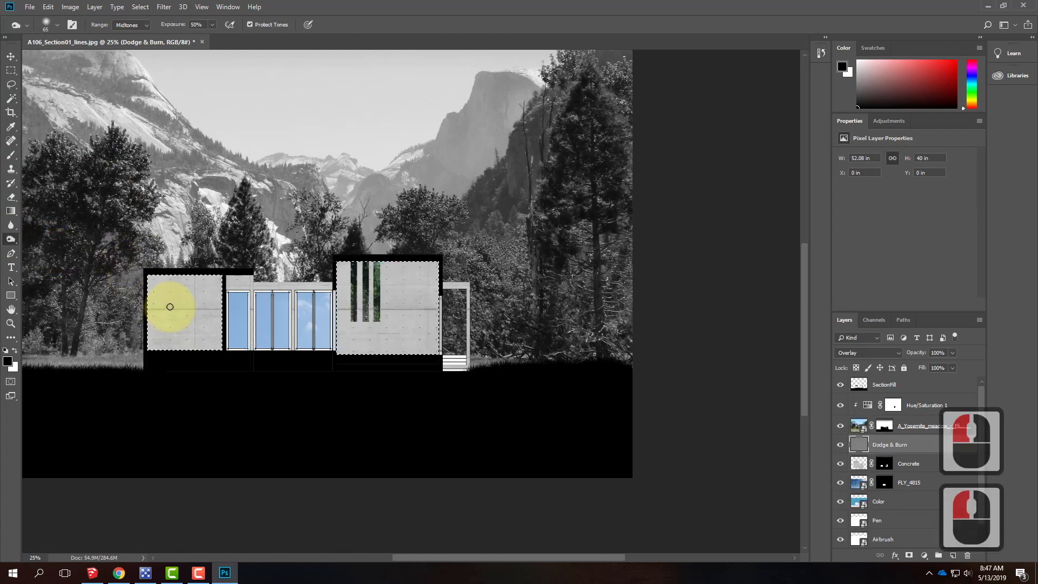
key(bracketright)
key(bracketright)
key(bracketright)
key(bracketright)
key(bracketright)
key(bracketright)
key(bracketright)
key(bracketright)
key(bracketright)
key(bracketright)
key(bracketright)
key(bracketright)
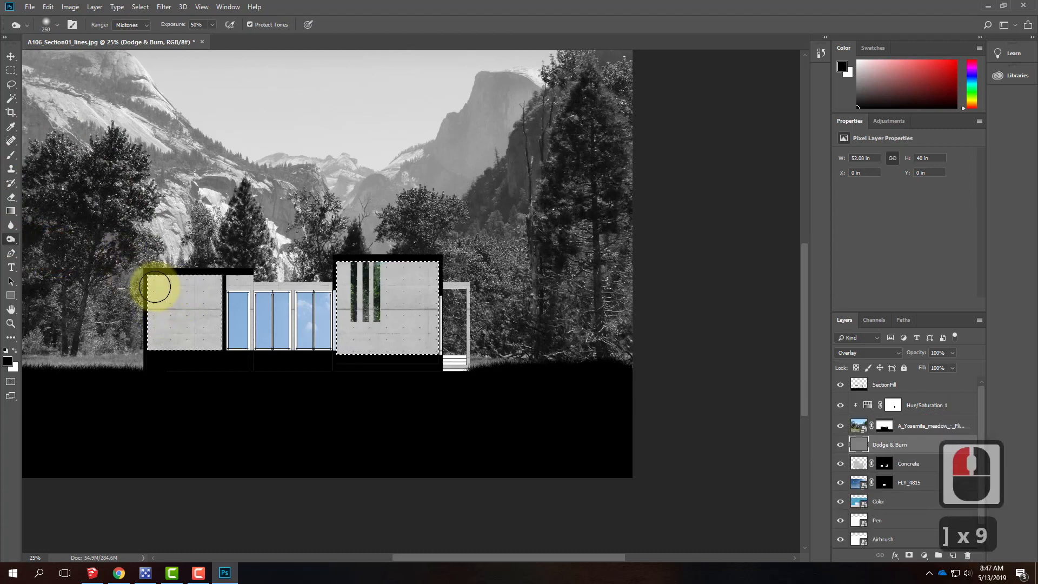
mouse_move(115, 304)
mouse_down()
mouse_move(159, 280)
mouse_move(153, 299)
mouse_move(169, 290)
mouse_up()
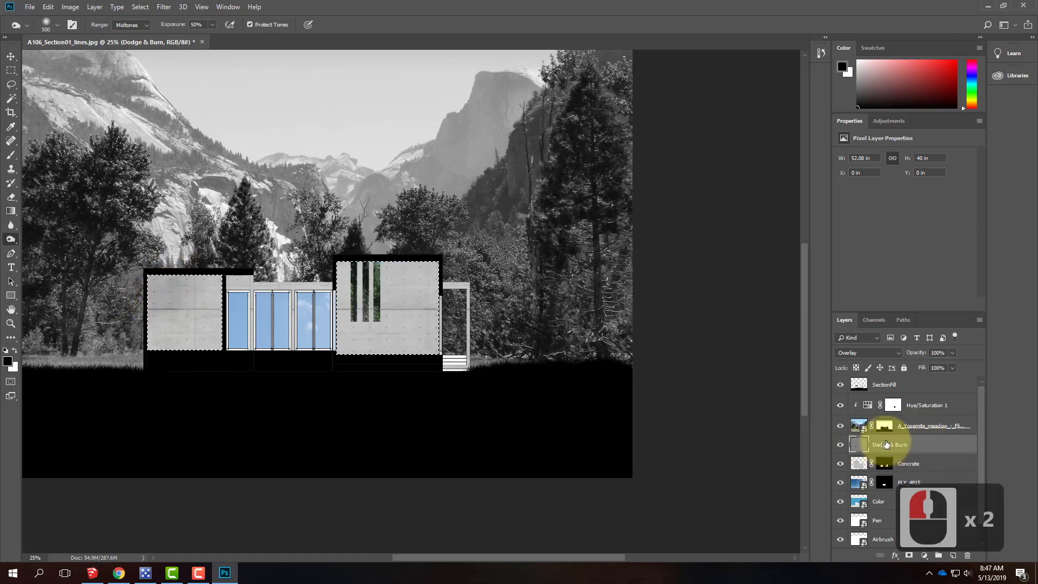
click(122, 284)
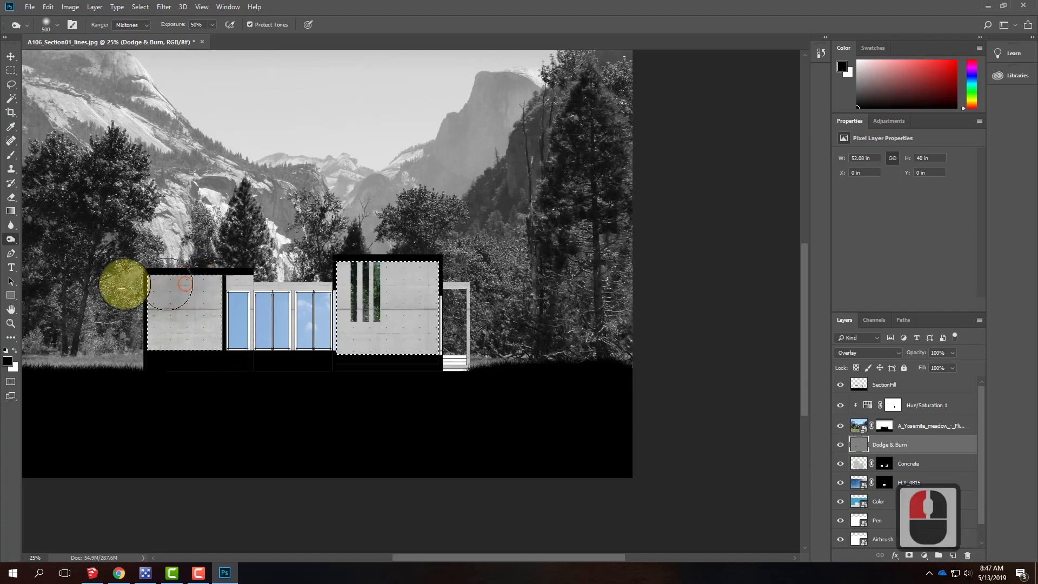
click(153, 288)
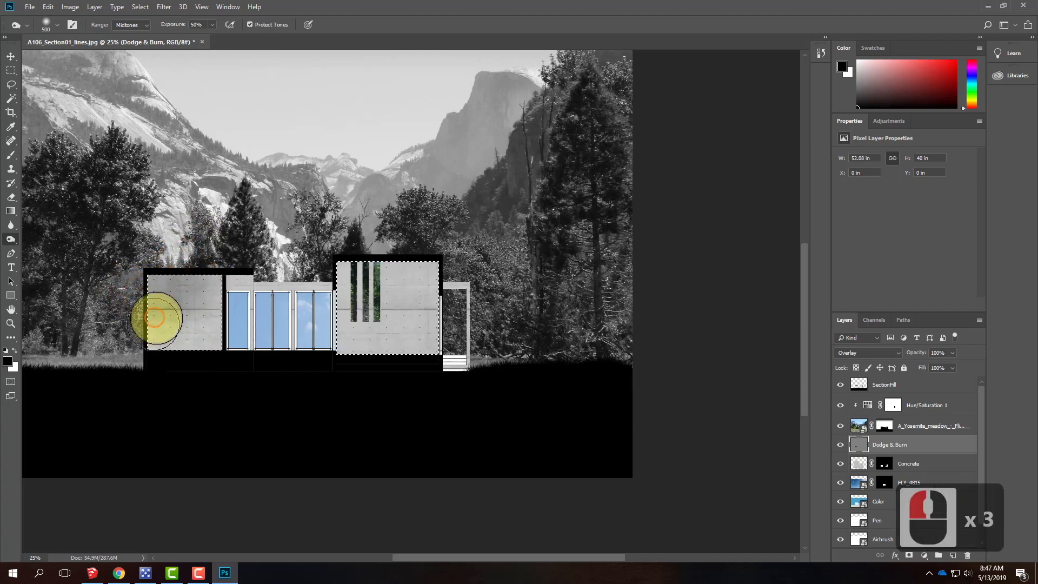
click(137, 331)
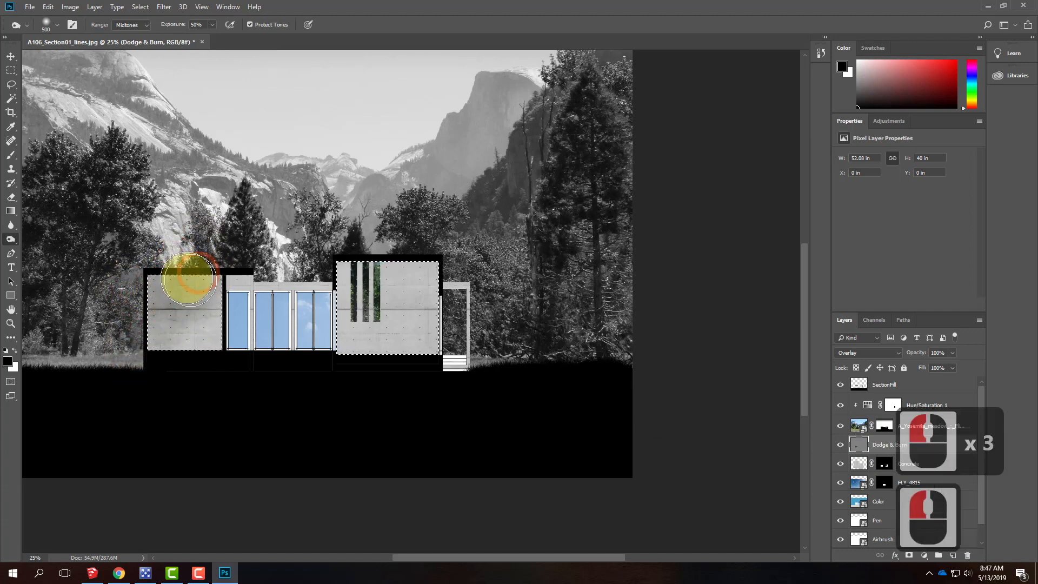
click(174, 292)
click(154, 312)
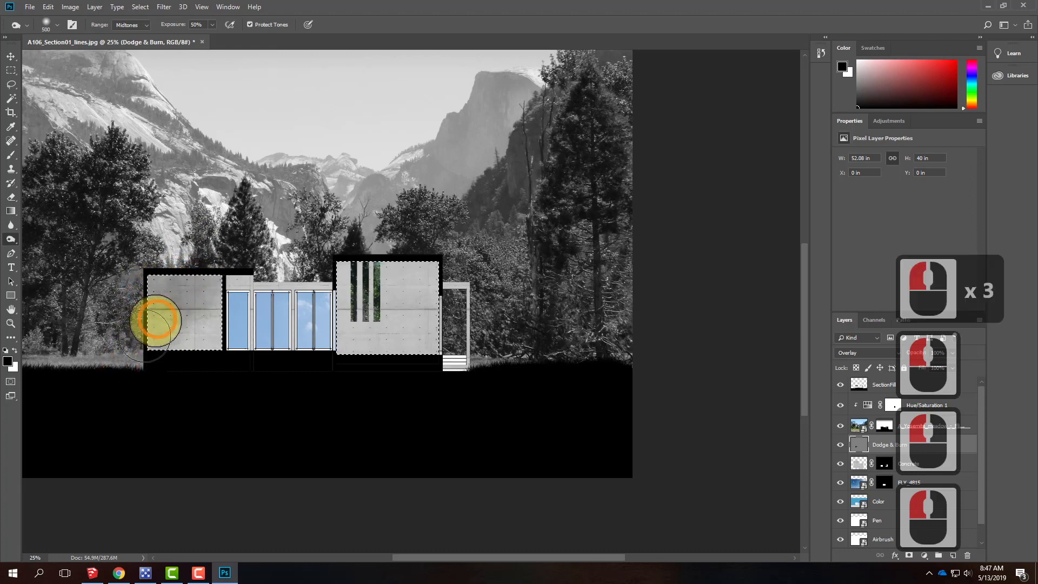
click(151, 321)
click(149, 279)
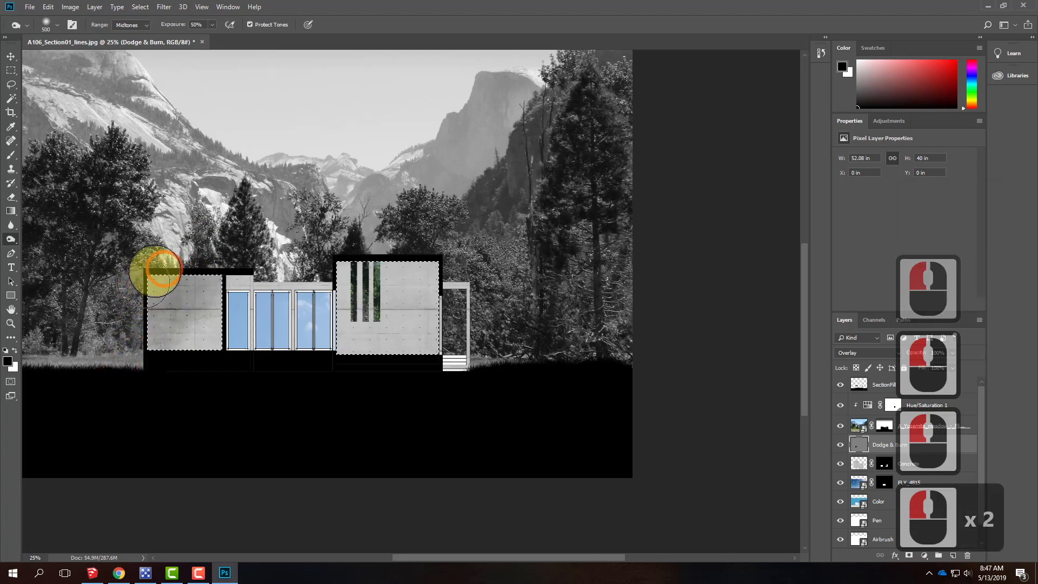
click(163, 288)
click(176, 269)
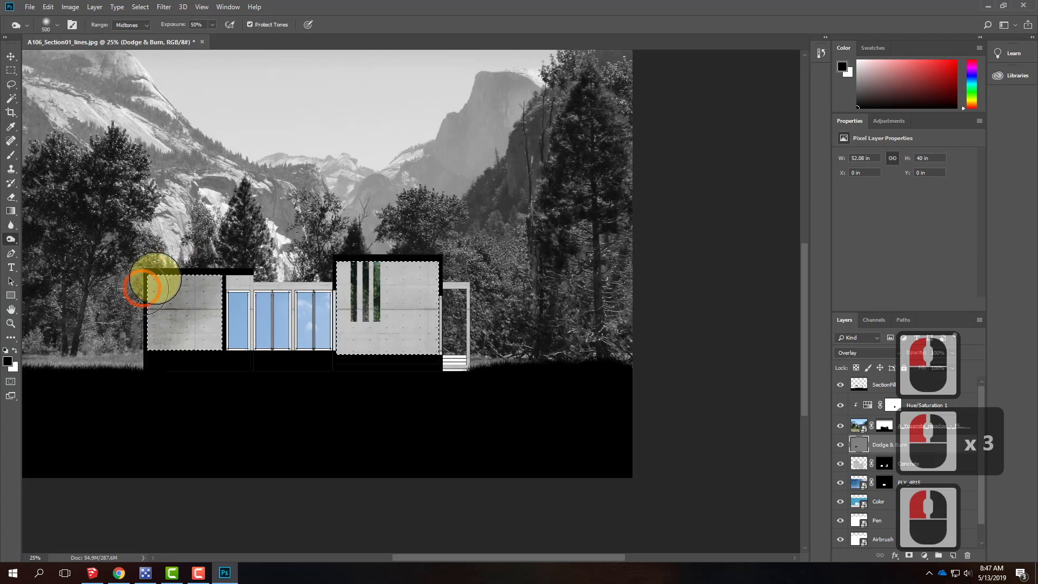
drag(149, 284, 146, 295)
click(172, 287)
- Burn the edges and upper corners of the right section's concrete wall with the same 500 px brush
drag(435, 364, 316, 366)
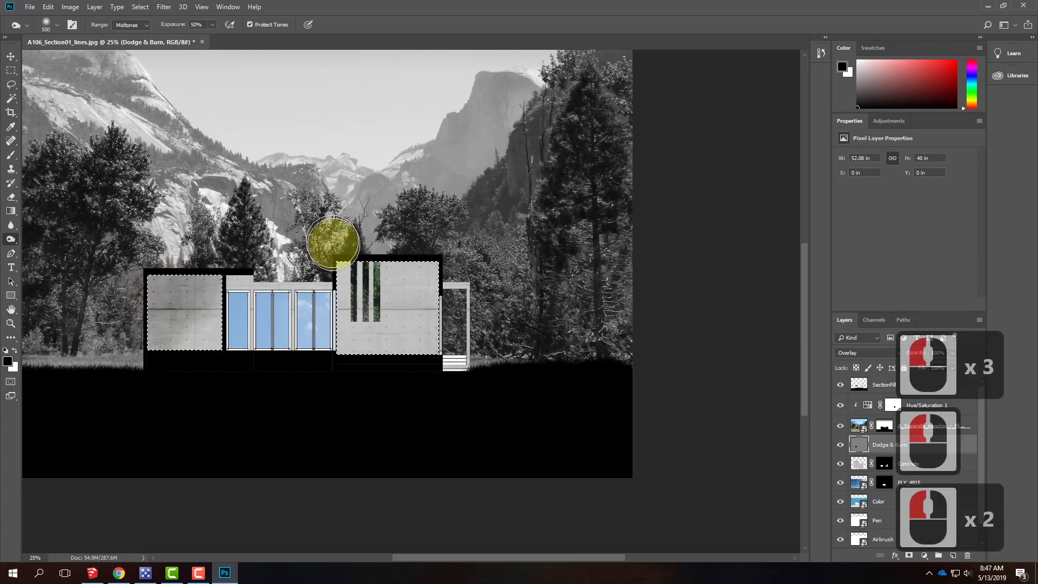
click(346, 269)
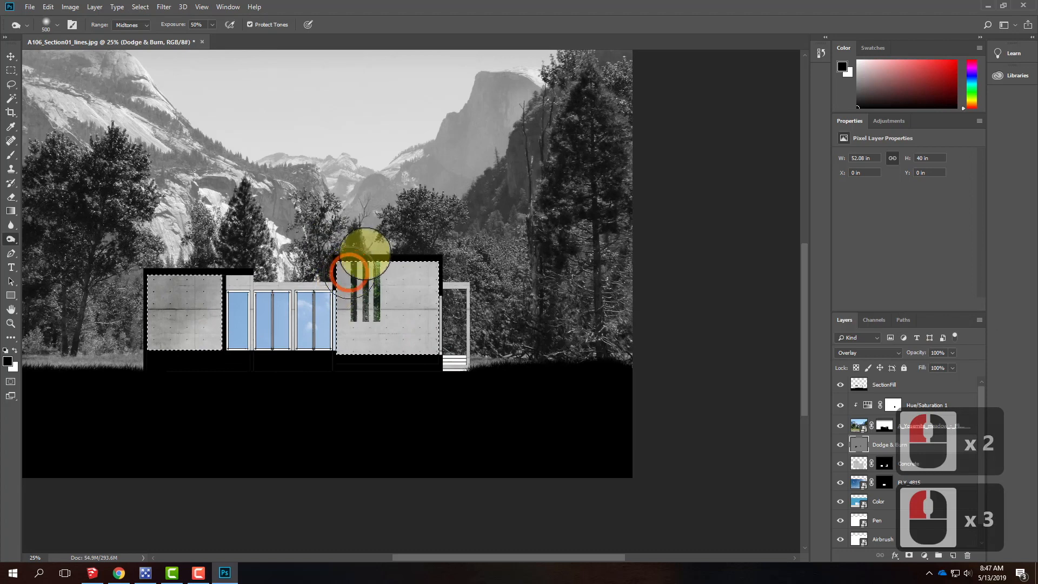
drag(364, 260, 332, 279)
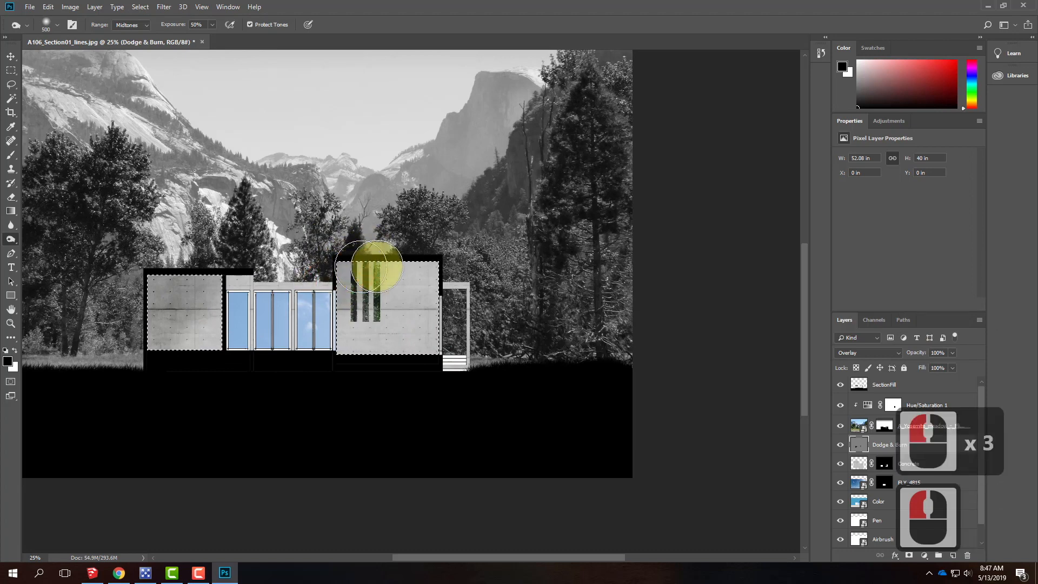
click(400, 280)
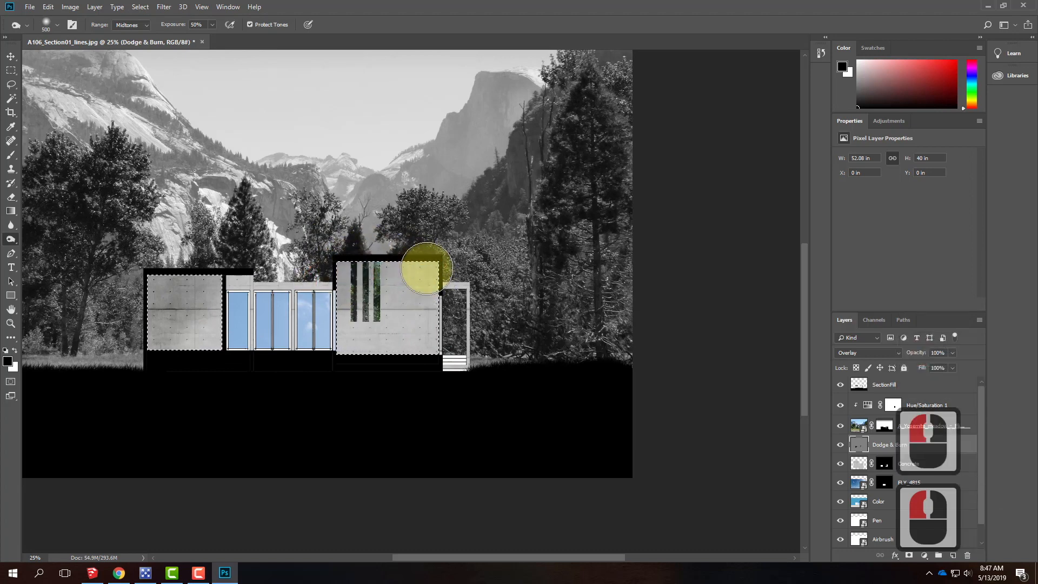
click(414, 261)
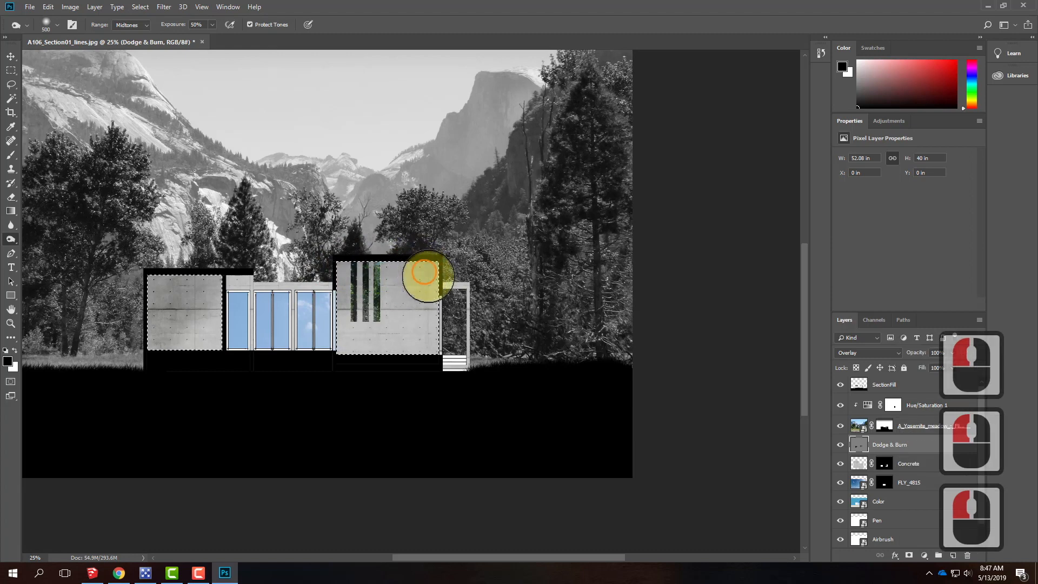
click(348, 289)
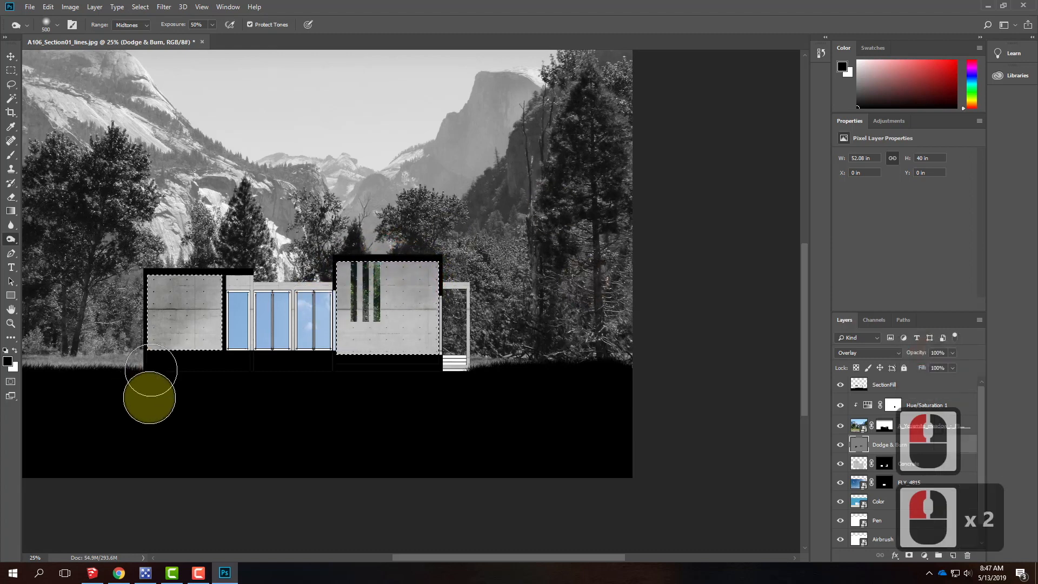
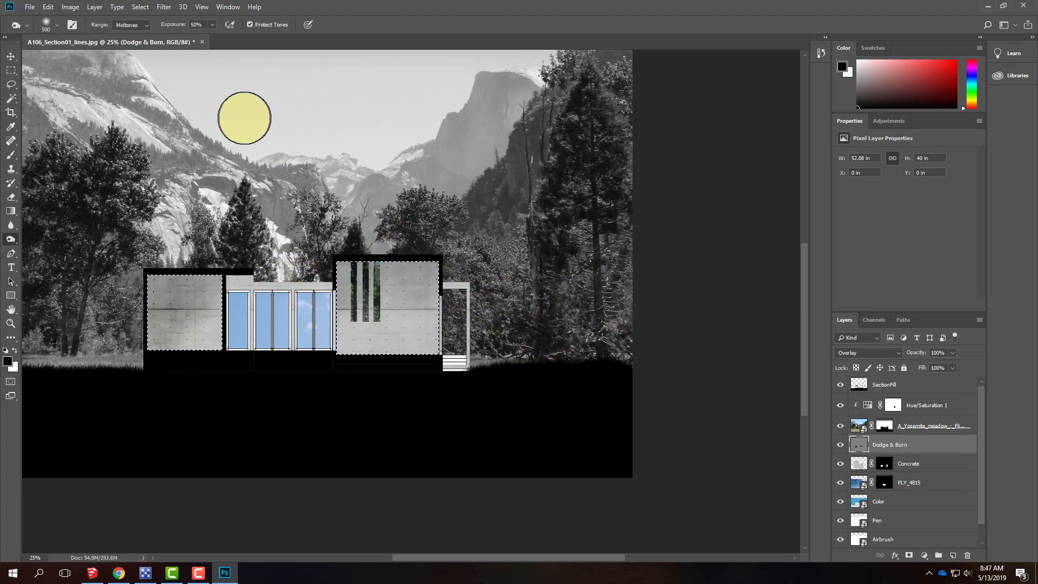
- Create a new layer named Light above Dodge & Burn and set its blend mode to Soft Light
click(95, 7)
mouse_move(100, 19)
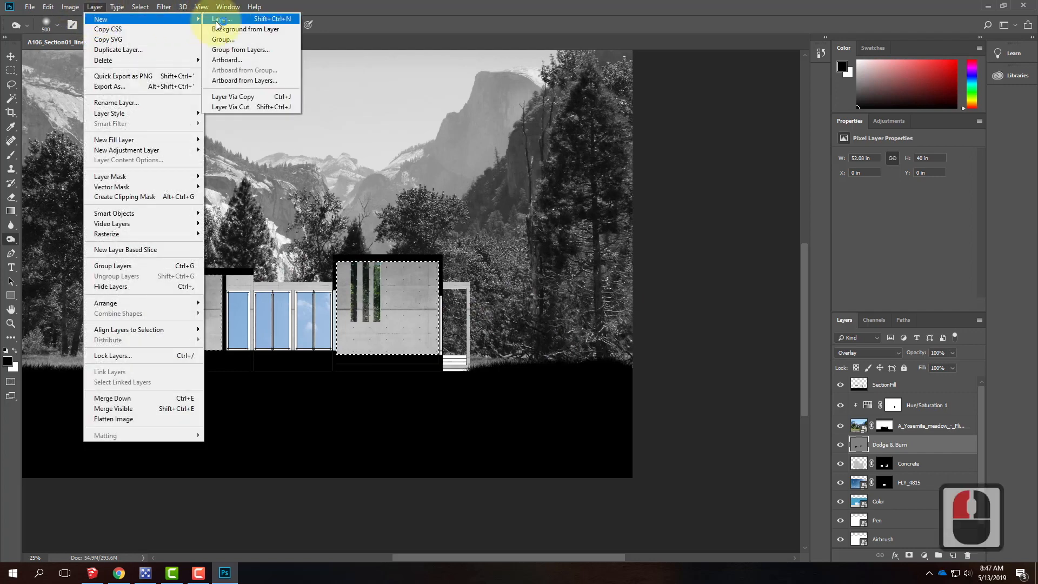
click(217, 23)
text(Light)
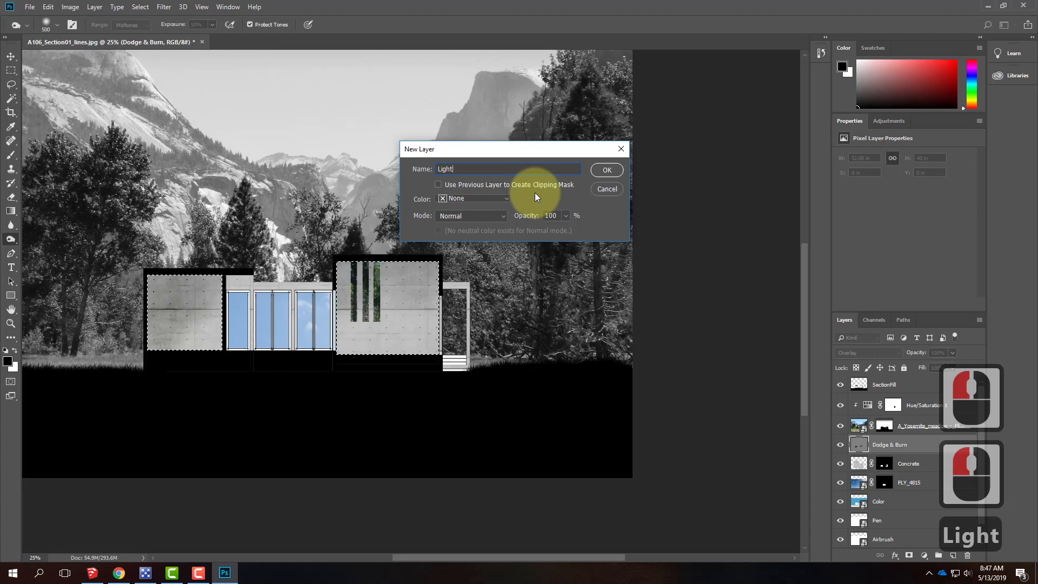
key(Return)
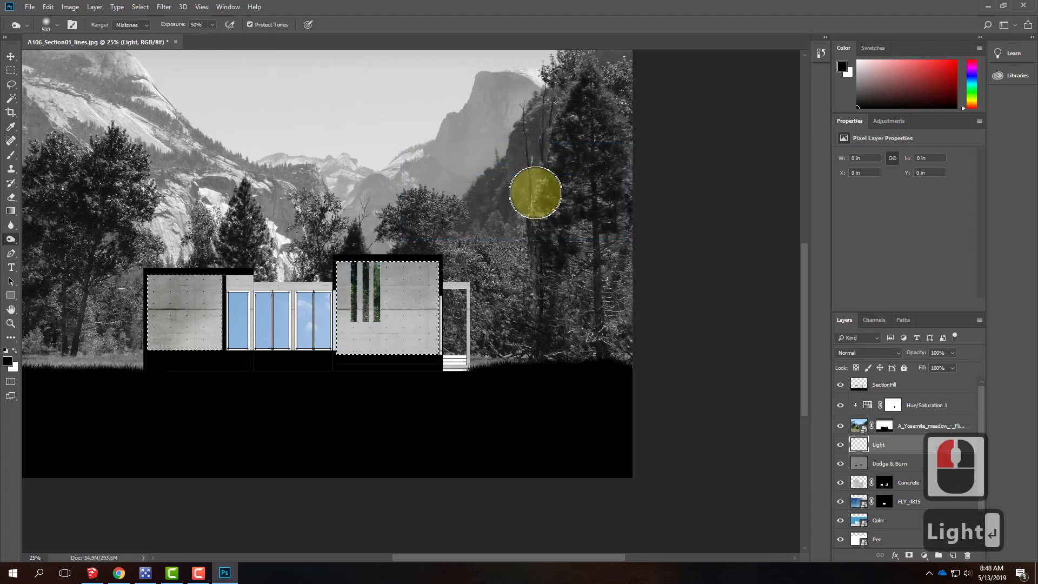
click(883, 353)
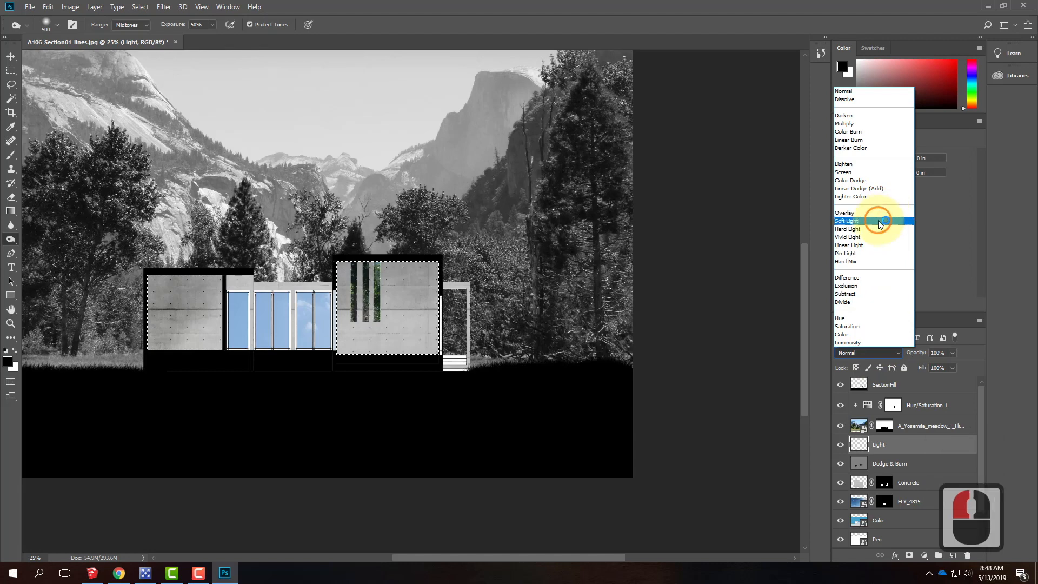
click(880, 222)
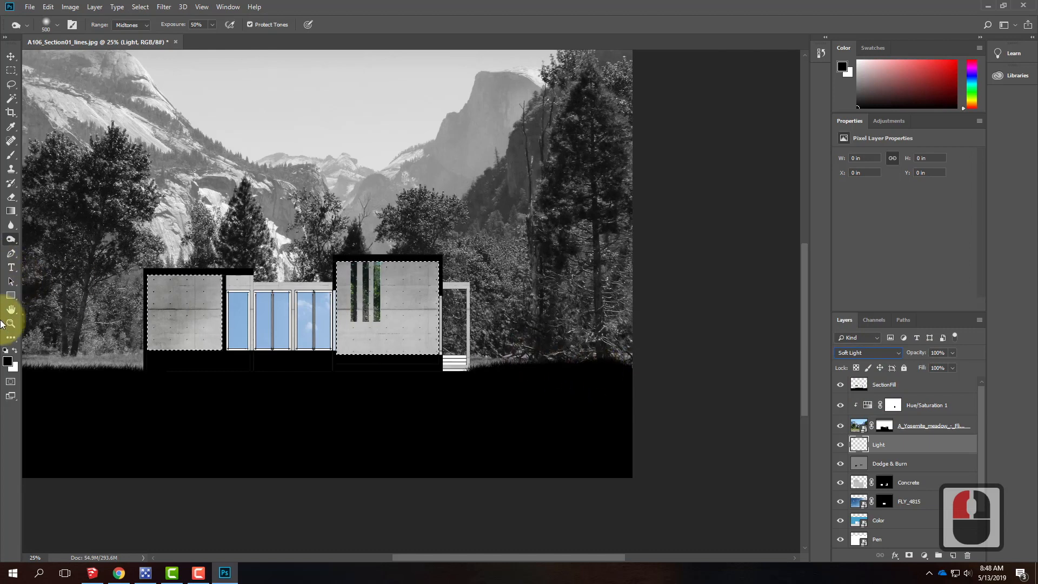
- Pick a golden-yellow foreground color with a hue of about 44° and set the Brush tool's hardness to 0%
double_click(8, 361)
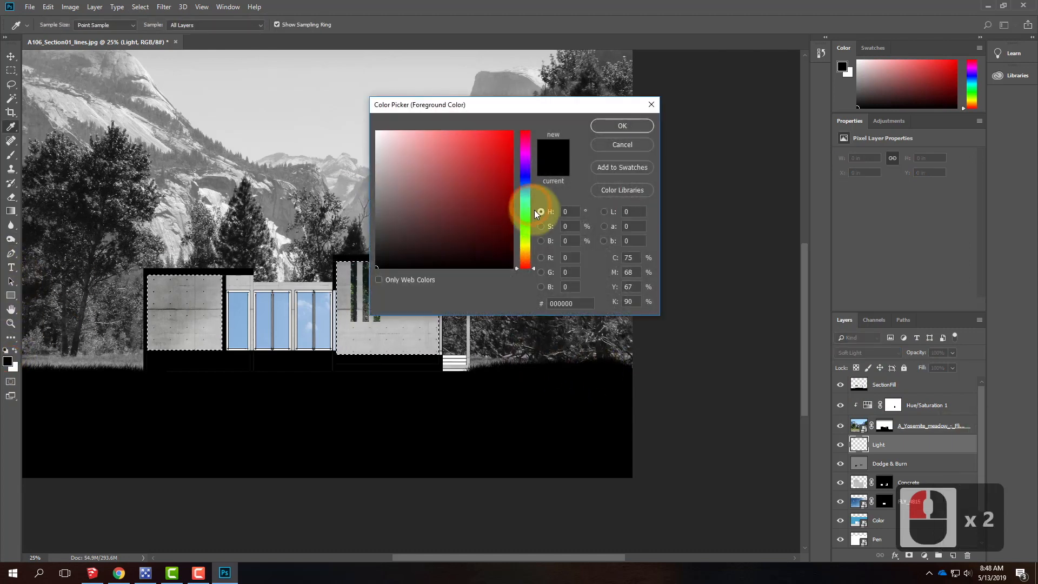
drag(524, 246, 524, 252)
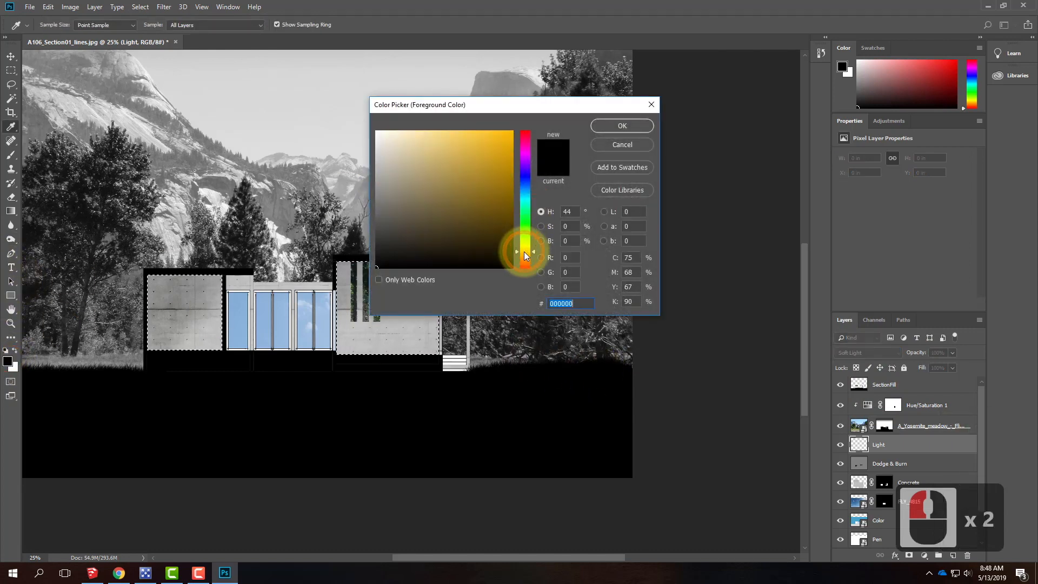
drag(487, 155, 496, 146)
click(610, 124)
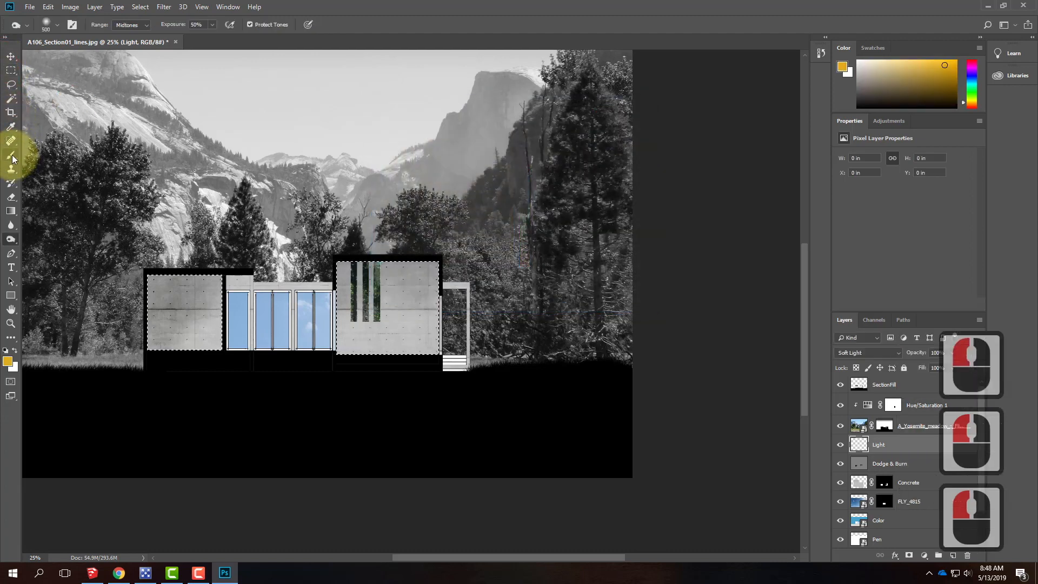
click(11, 155)
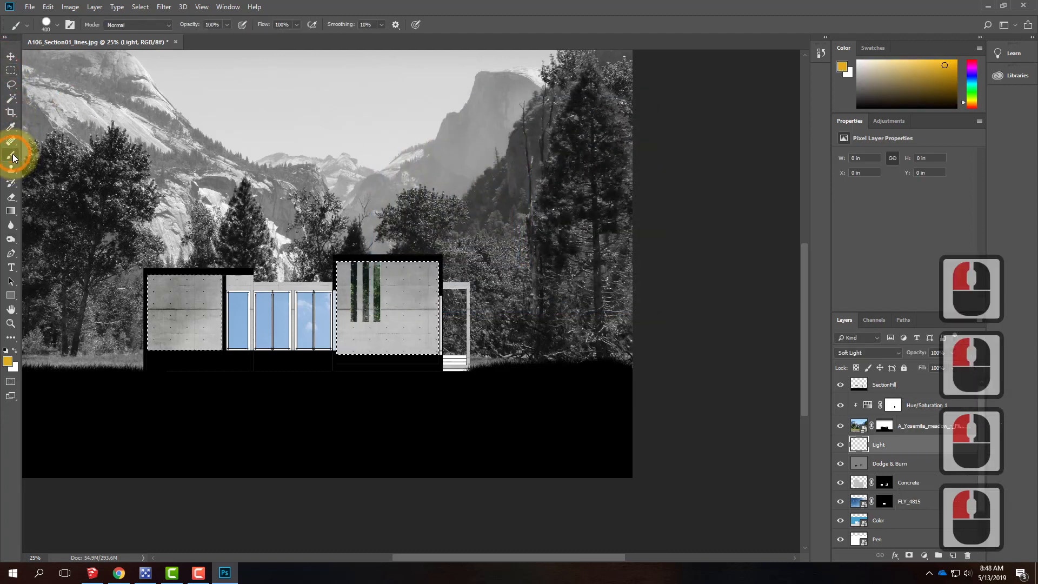
click(57, 25)
drag(128, 86, 57, 83)
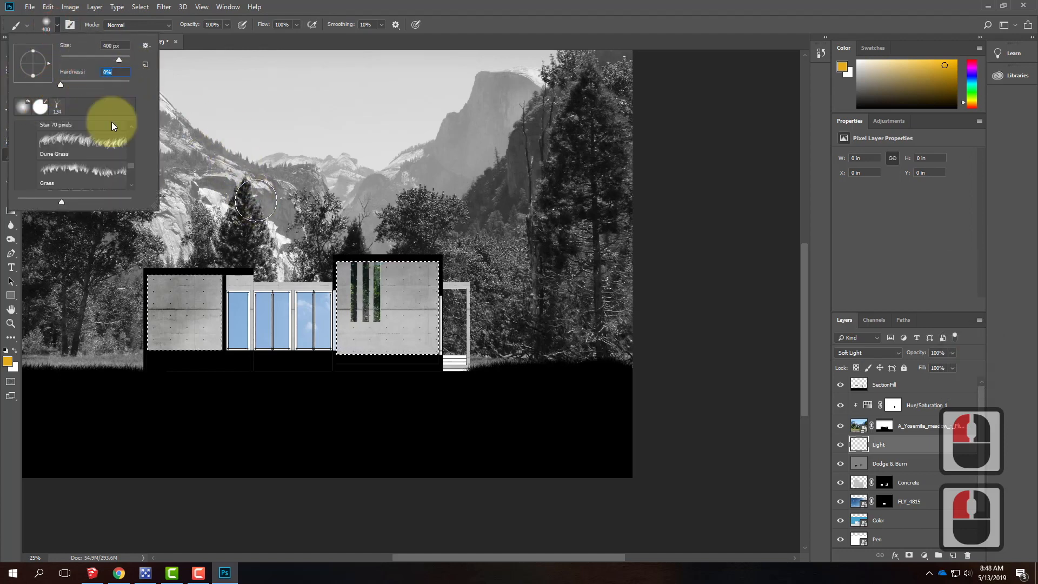
click(58, 23)
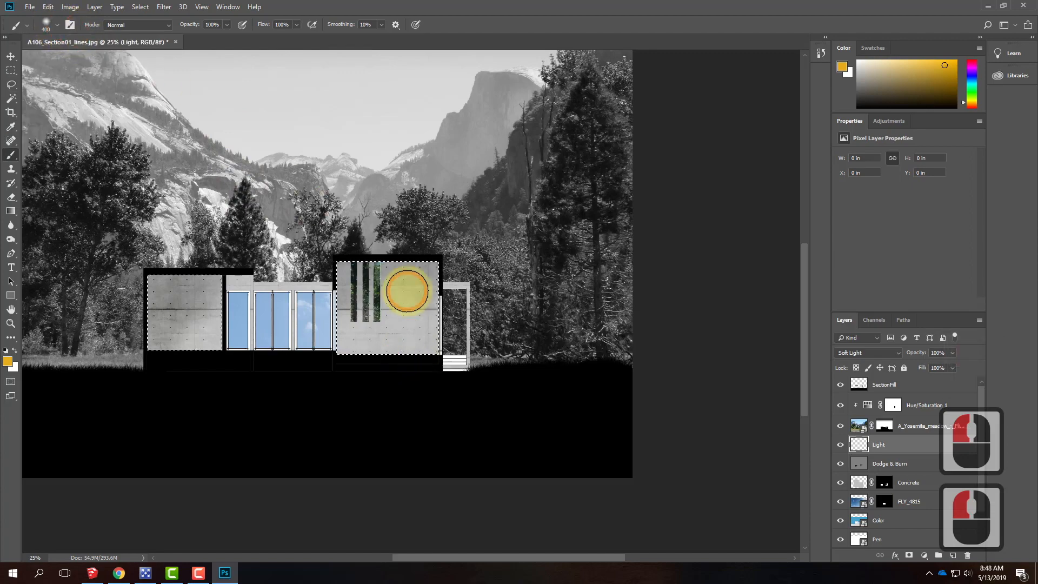
- Paint a downward-widening light cone from the ceiling on the right section's wall with single dabs, enlarging the brush from 80 to 700 px
key(ctrl+equal)
key(ctrl+equal)
key(ctrl+equal)
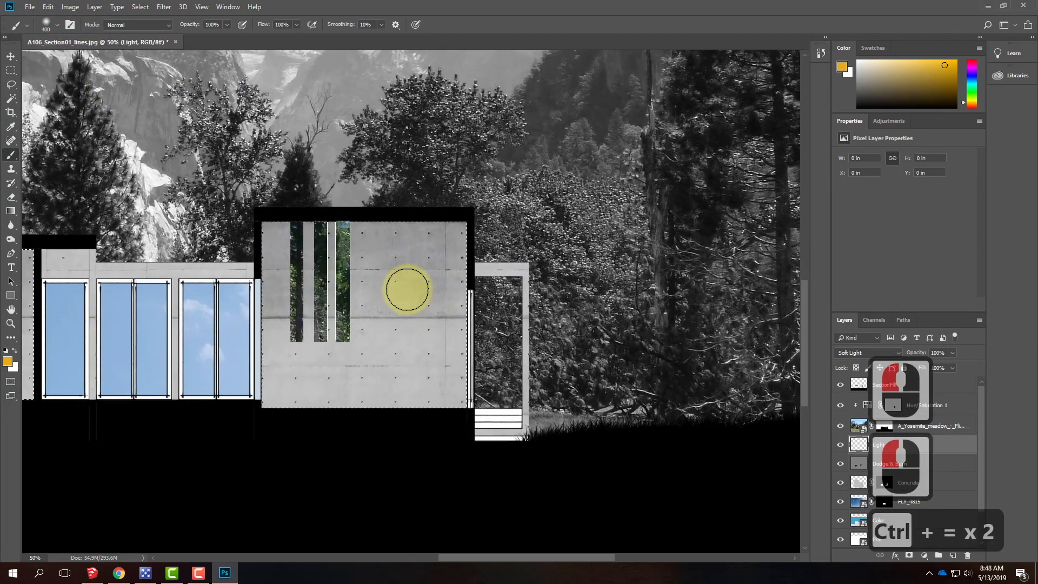
key(bracketleft)
key(bracketleft)
key(bracketleft)
key(bracketleft)
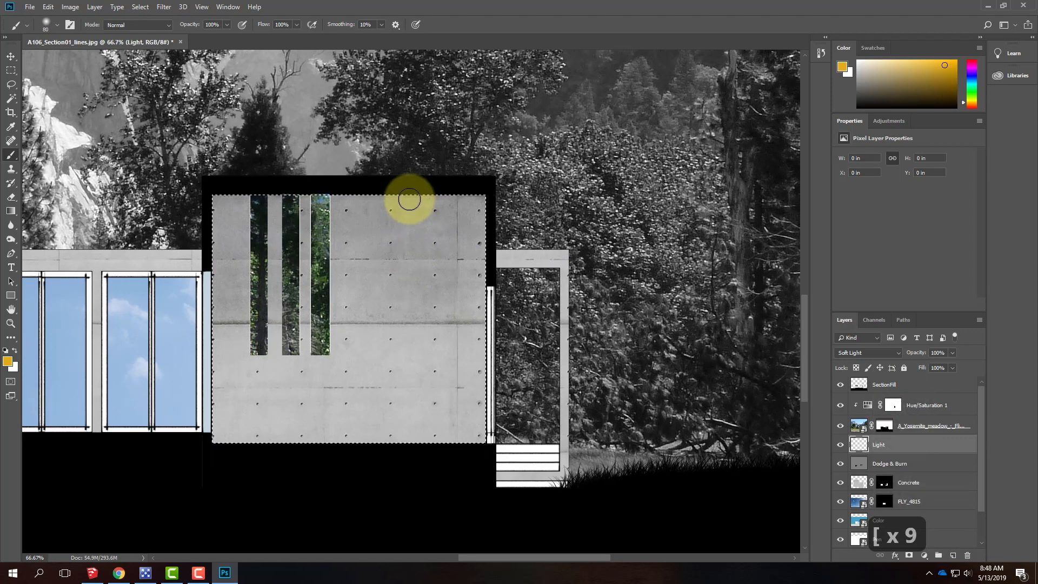
click(409, 200)
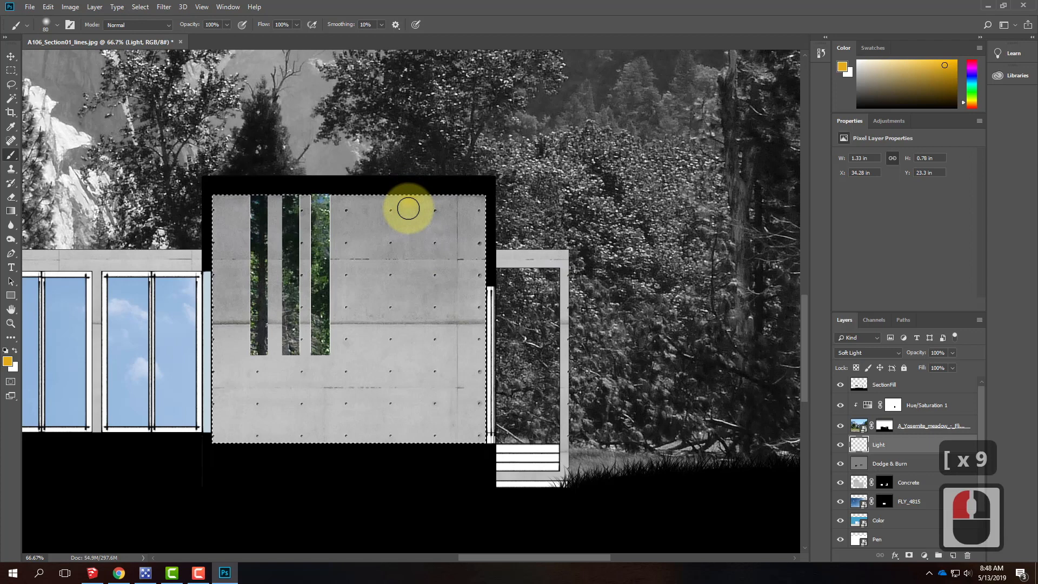
key(])
click(409, 210)
key(])
key(])
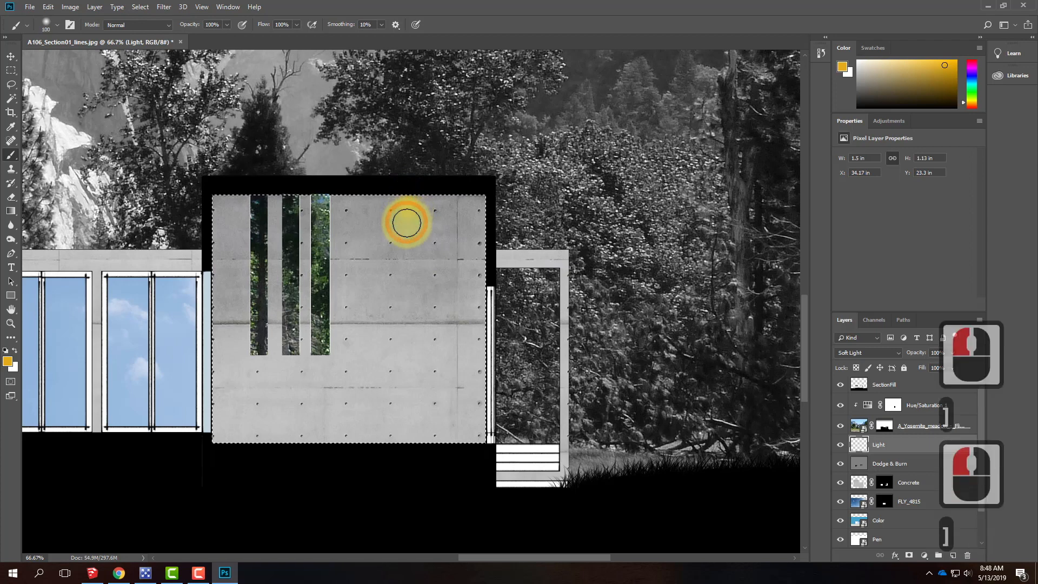
click(408, 230)
key(])
key(])
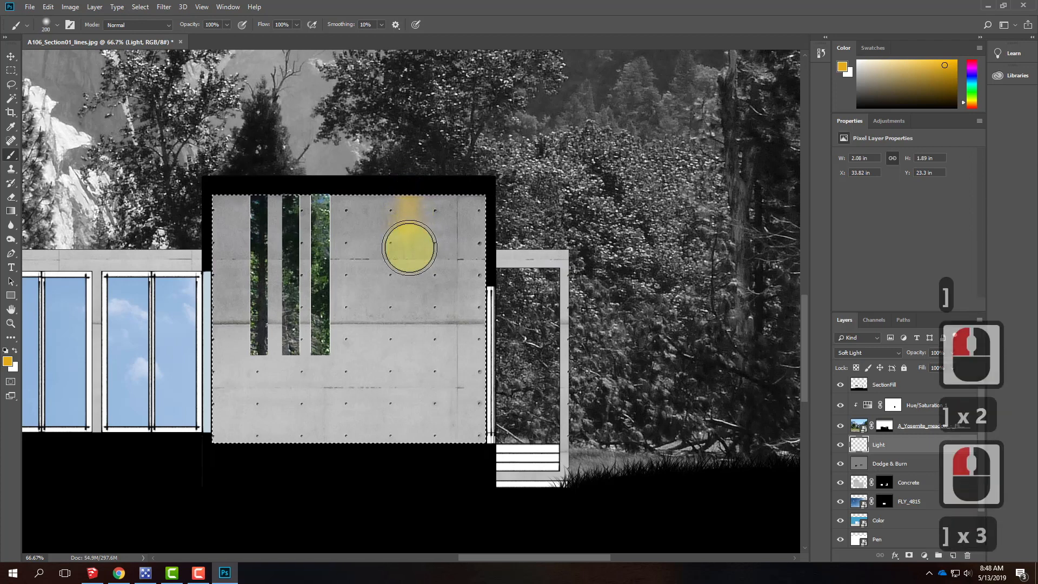
click(410, 253)
key(])
key(])
click(411, 303)
key(])
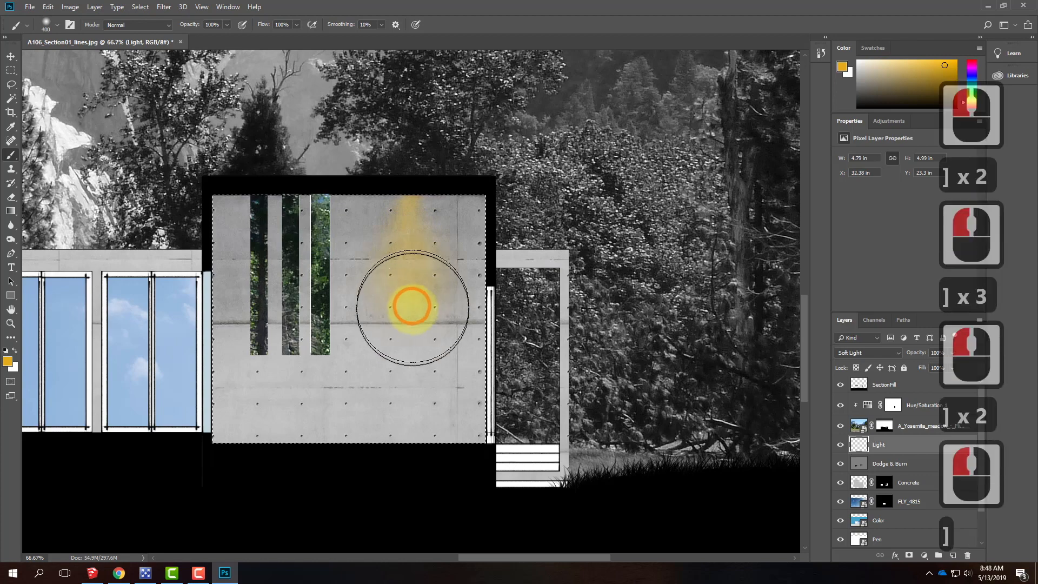
key(])
click(413, 354)
key(])
key(])
click(406, 381)
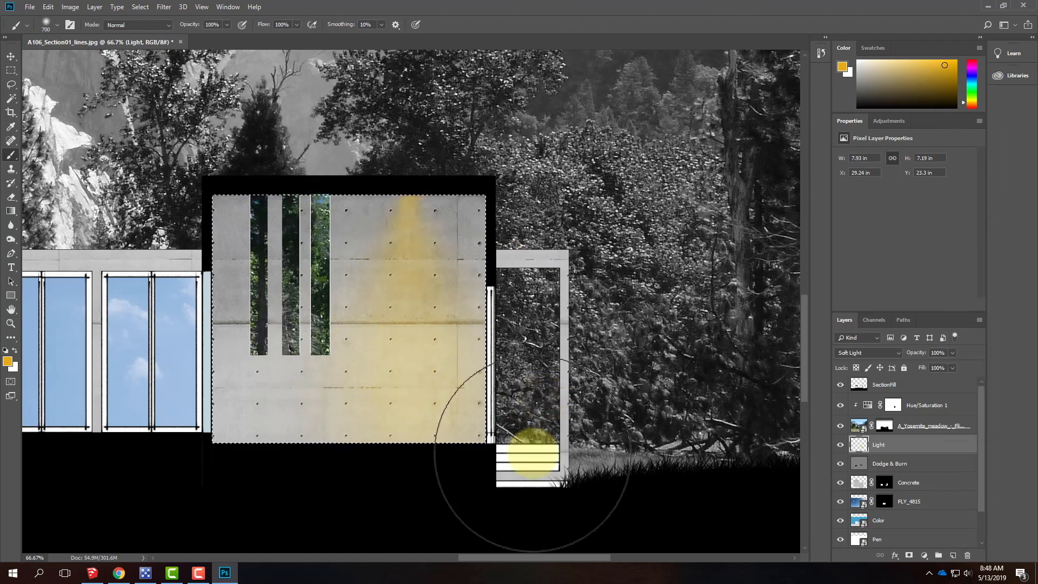
- Lower the Light layer's opacity to 73%
click(952, 352)
drag(953, 367, 939, 370)
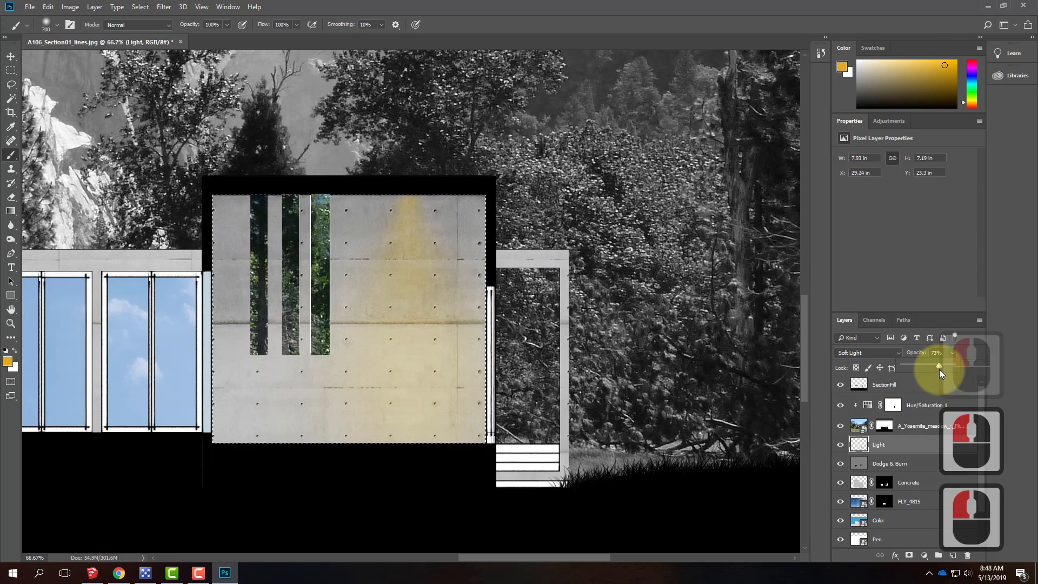
click(316, 294)
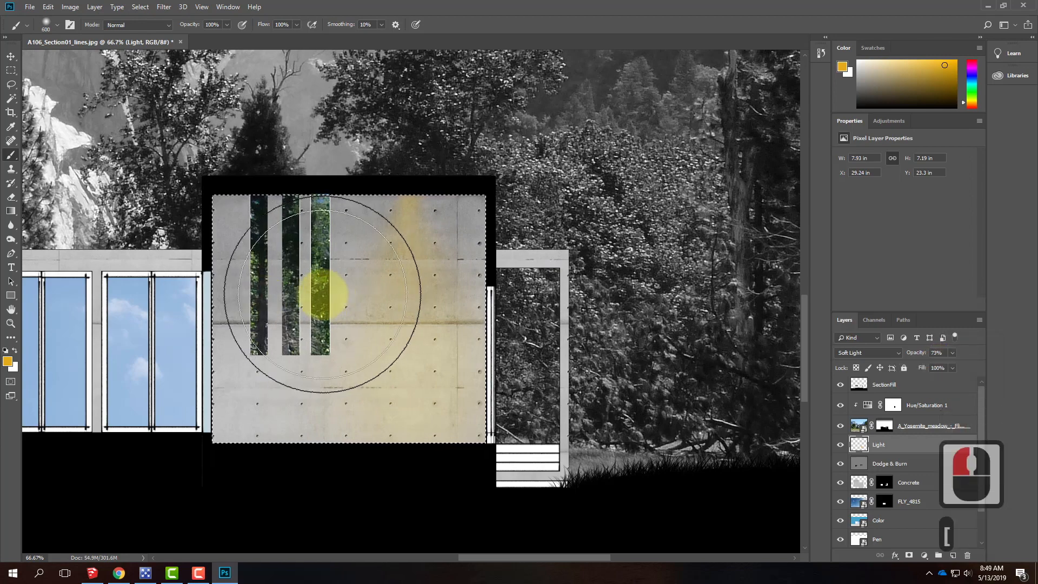
- Paint a second golden light cone over the right section's window slots with single dabs, enlarging the brush from 100 to 800 px downward
key(bracketleft)
key(bracketleft)
key(bracketleft)
key(bracketleft)
key(bracketleft)
key(bracketleft)
key(bracketleft)
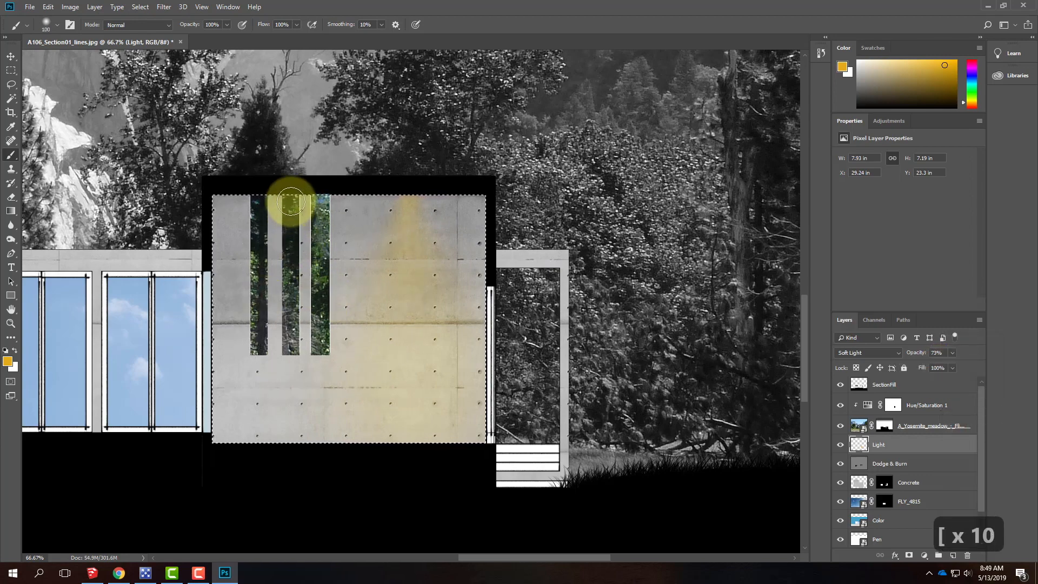
click(290, 214)
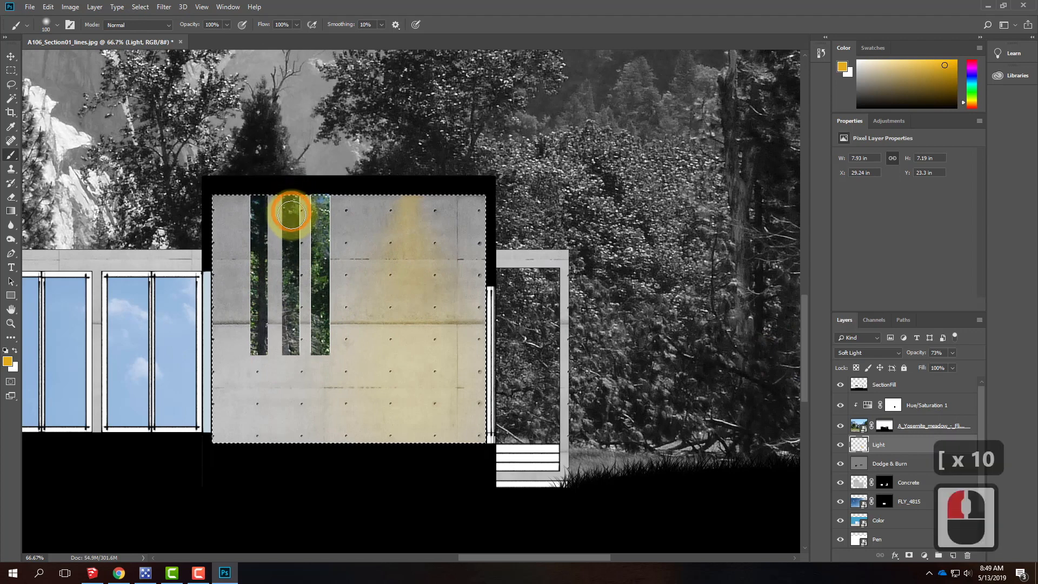
key(bracketright)
key(bracketright)
click(294, 231)
key(bracketright)
key(bracketright)
click(290, 240)
key(bracketright)
key(bracketright)
click(291, 271)
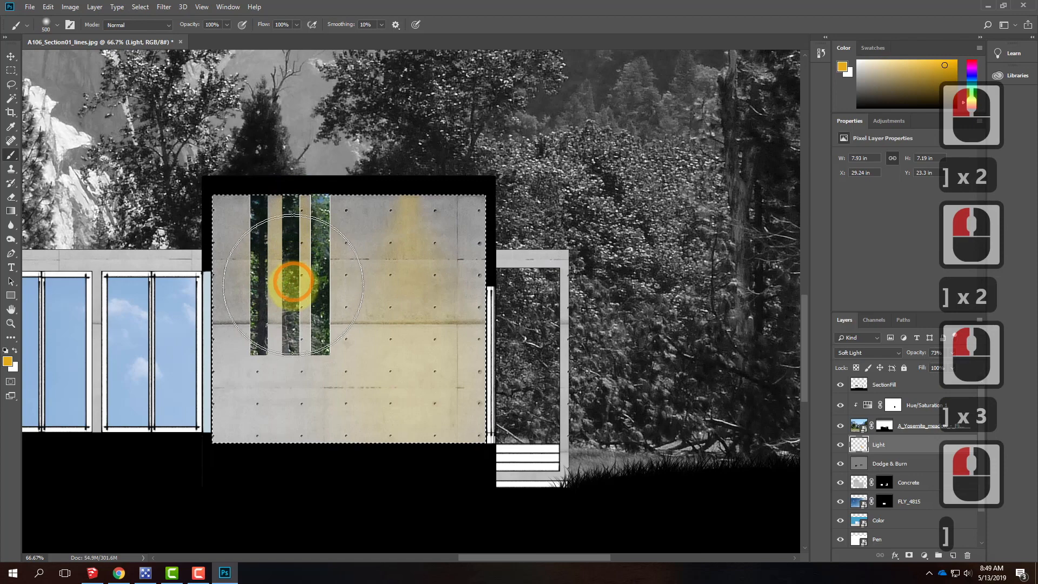
key(bracketright)
key(bracketright)
click(290, 335)
key(bracketright)
key(bracketright)
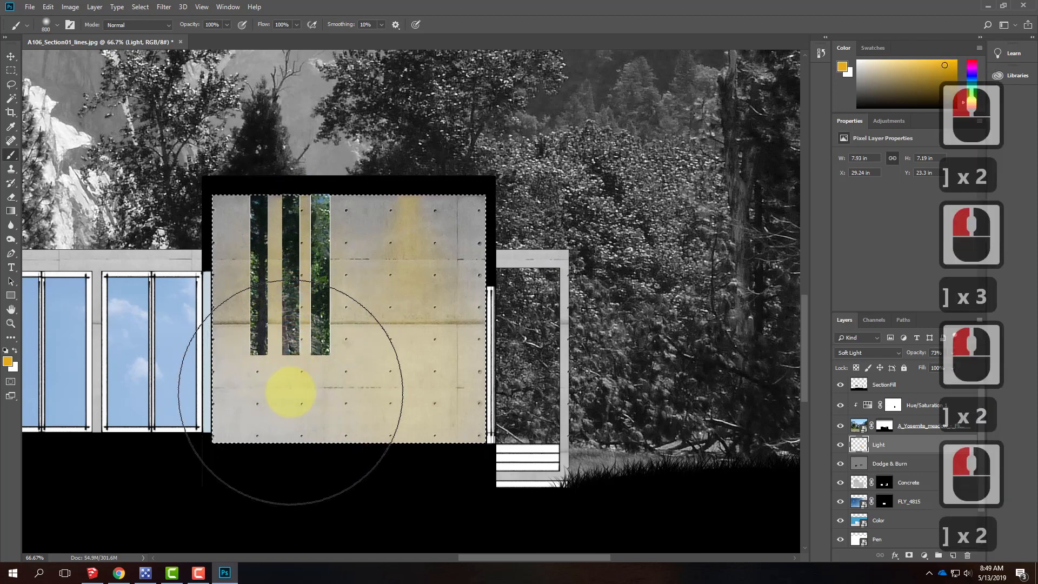
click(290, 389)
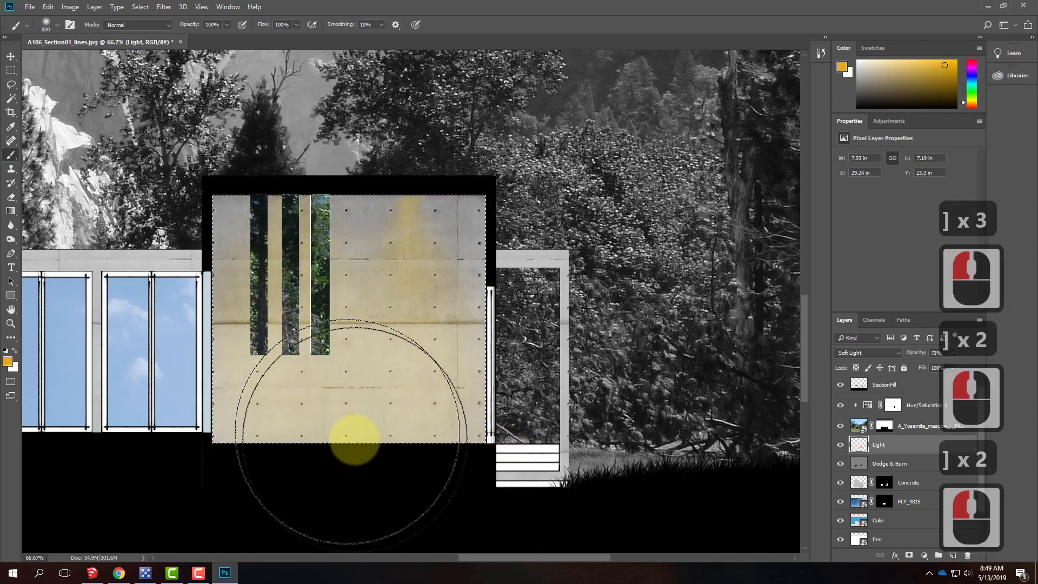
- Paint a golden light cone down the wider part of the left section's concrete wall, enlarging the brush from 100 to 600 px
drag(165, 291, 667, 294)
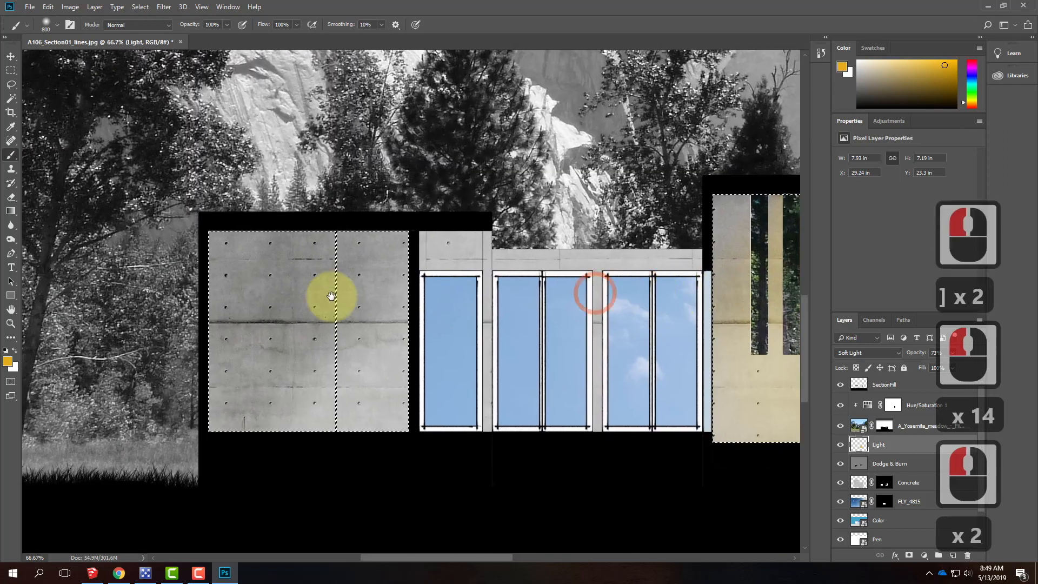
key(bracketleft)
key(bracketleft)
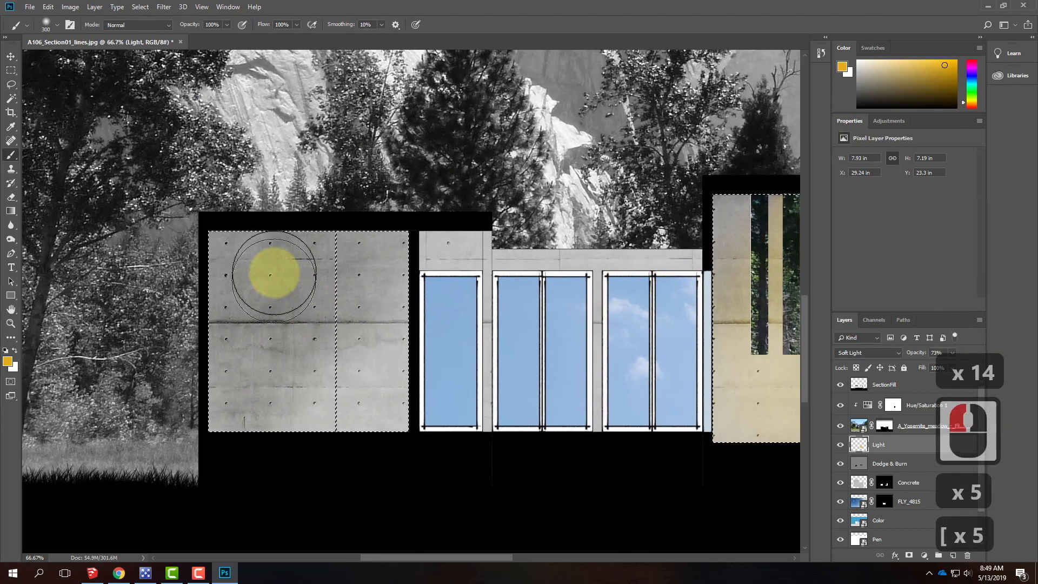
key(bracketleft)
key(bracketleft)
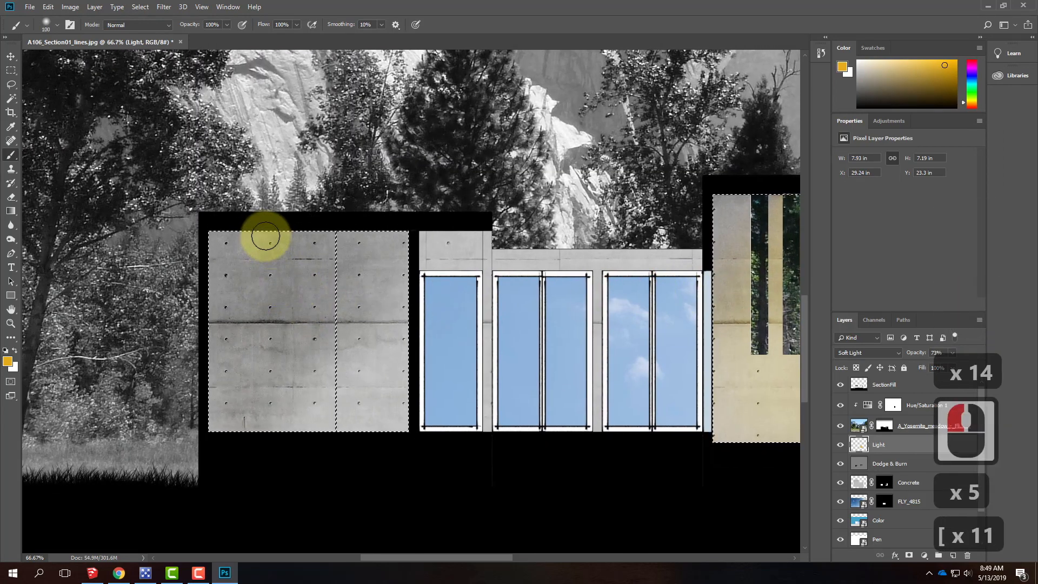
click(262, 258)
key(bracketright)
click(273, 273)
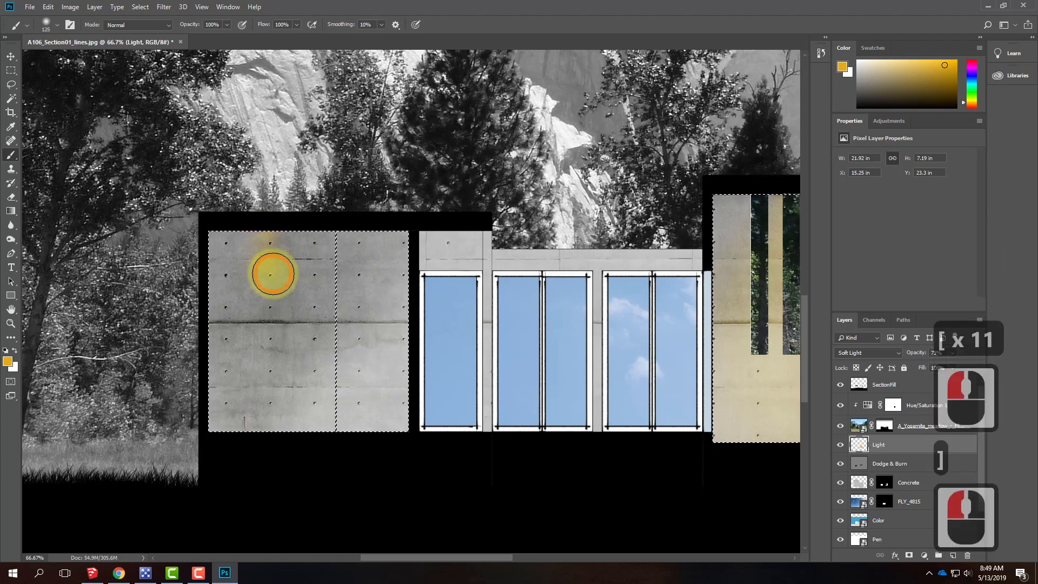
key(bracketright)
key(bracketright)
click(265, 298)
key(bracketright)
key(bracketright)
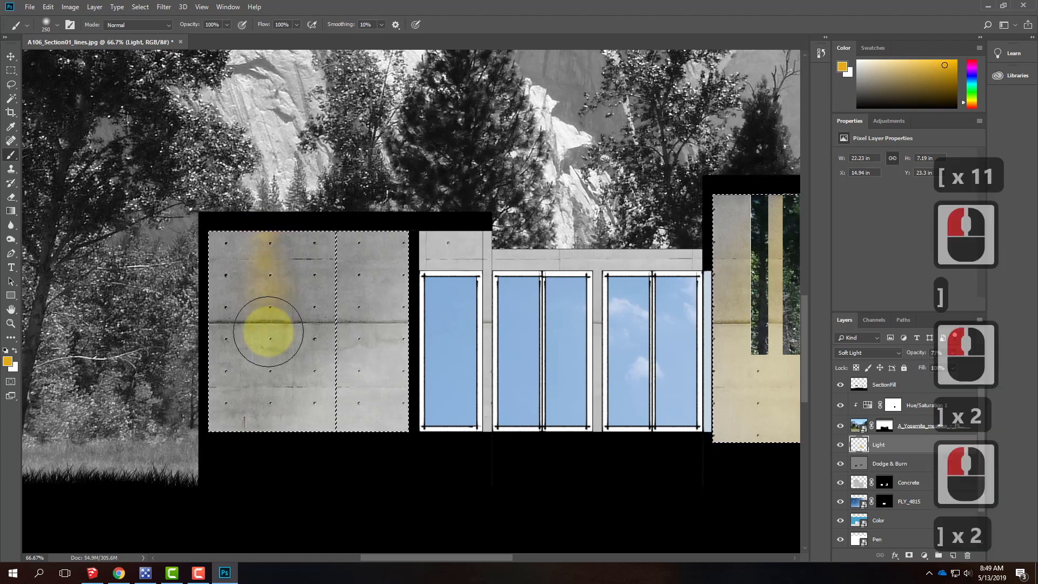
click(264, 338)
key(bracketright)
key(bracketright)
key(bracketright)
key(bracketright)
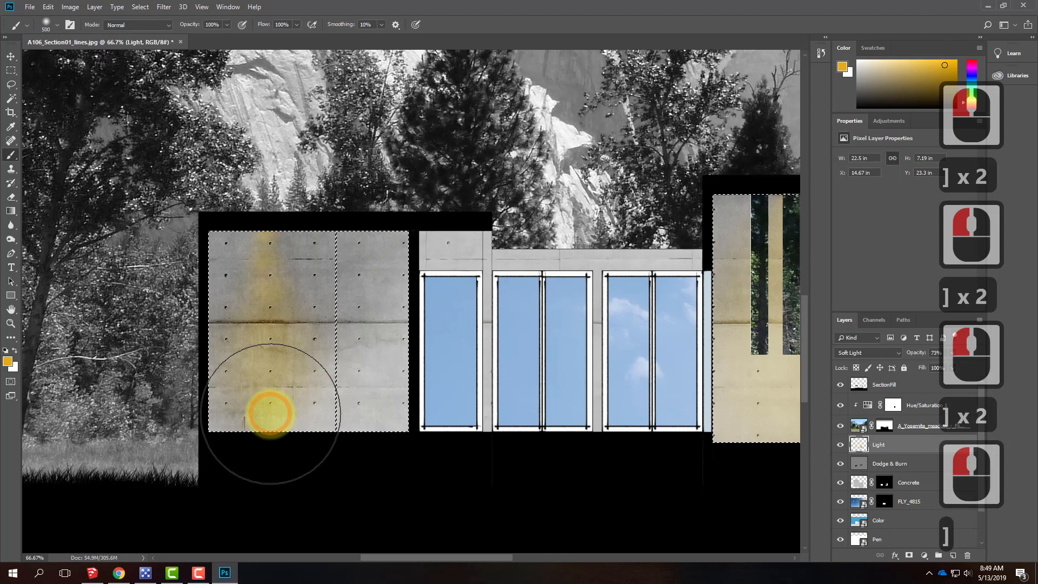
click(276, 408)
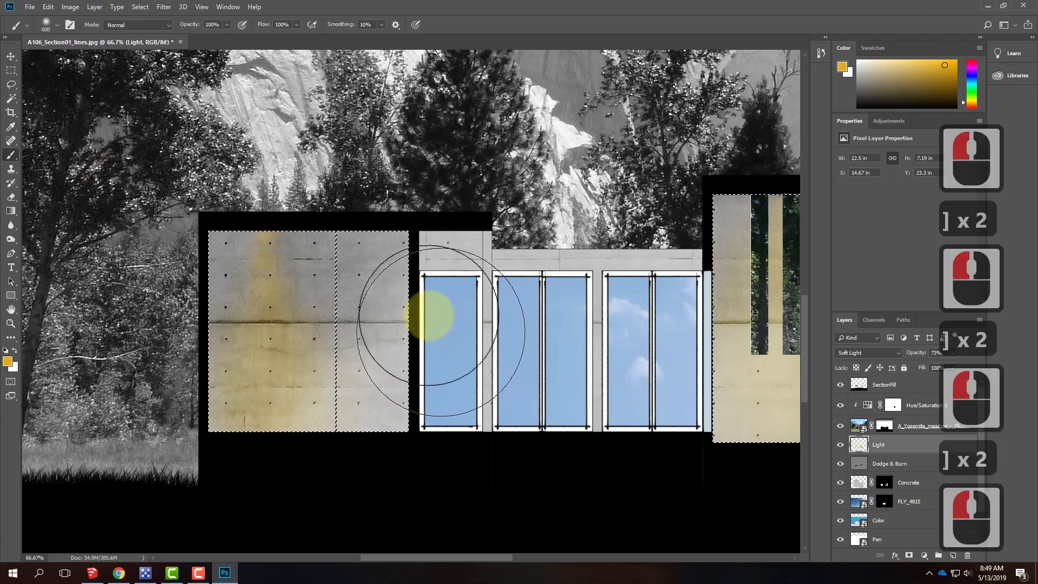
- Paint another light cone down the narrower part of the left section's wall, beginning with a 100 px brush and enlarging it to 600 px
key(bracketleft)
key(bracketleft)
key(bracketleft)
key(bracketleft)
key(bracketleft)
key(bracketleft)
key(bracketleft)
key(bracketleft)
key(bracketleft)
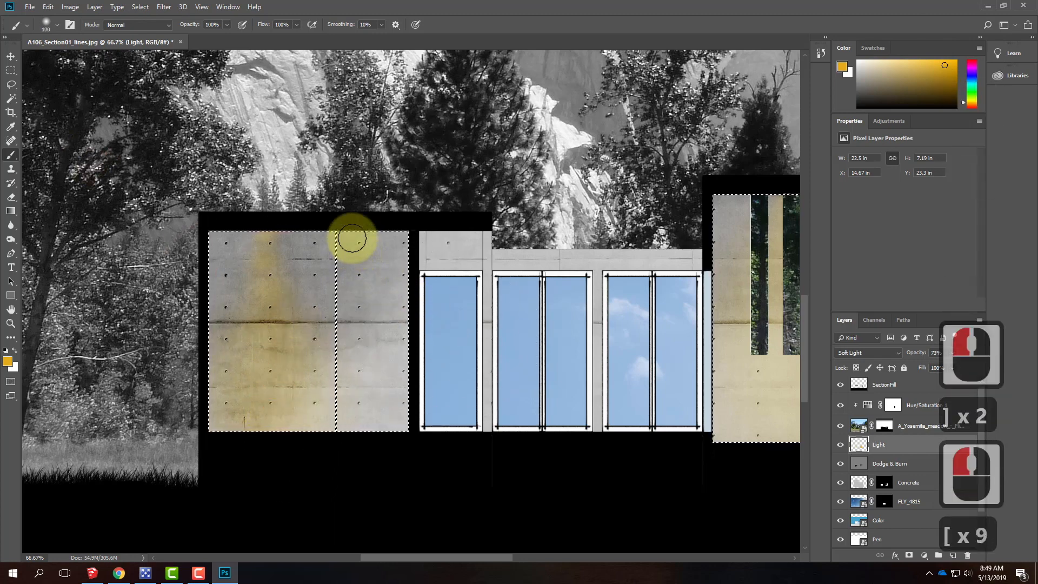
click(352, 240)
key(backslash)
key(backslash)
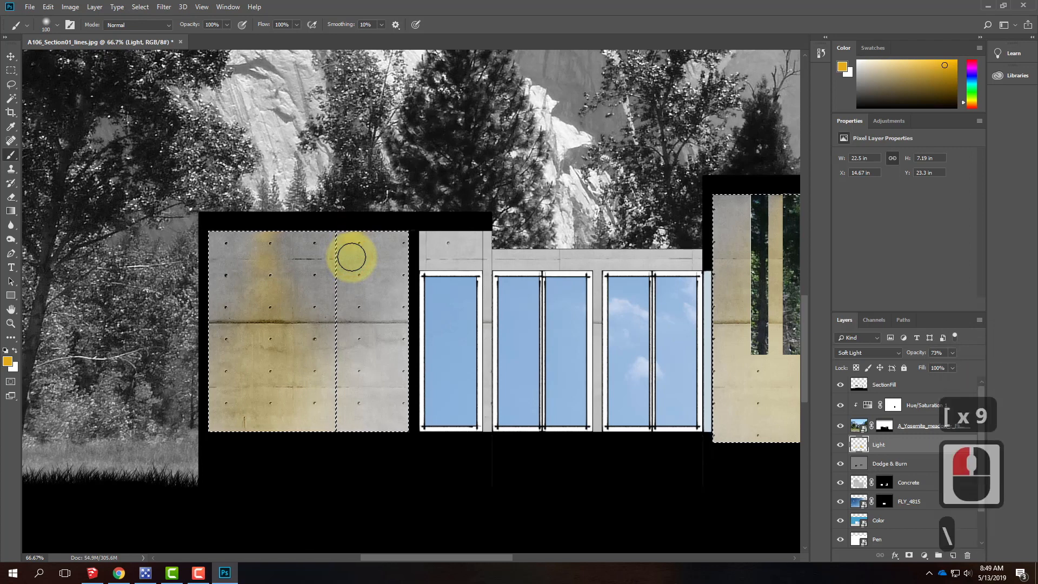
key(bracketright)
key(bracketright)
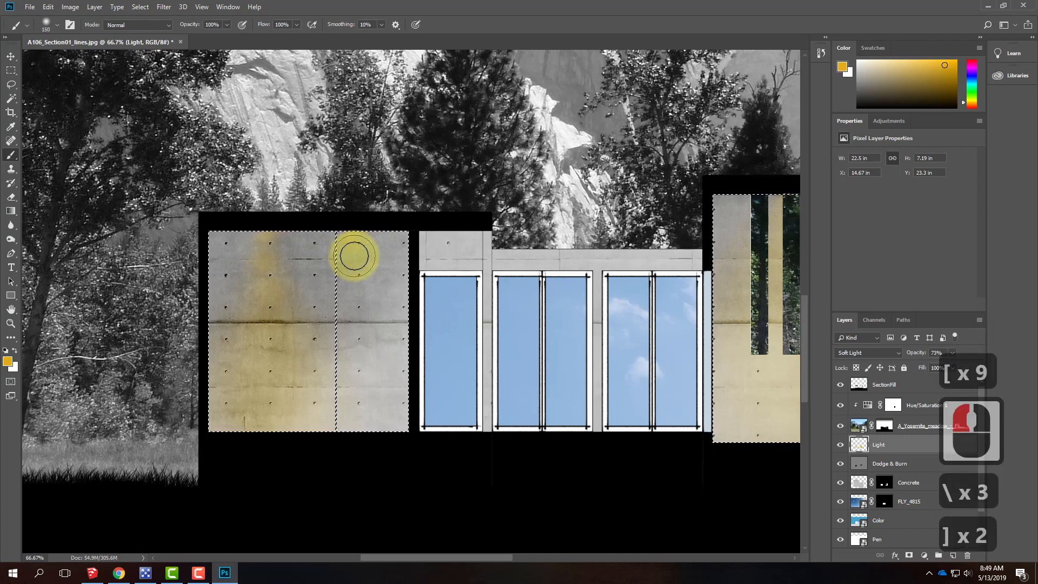
click(354, 259)
key(bracketright)
key(bracketright)
click(352, 292)
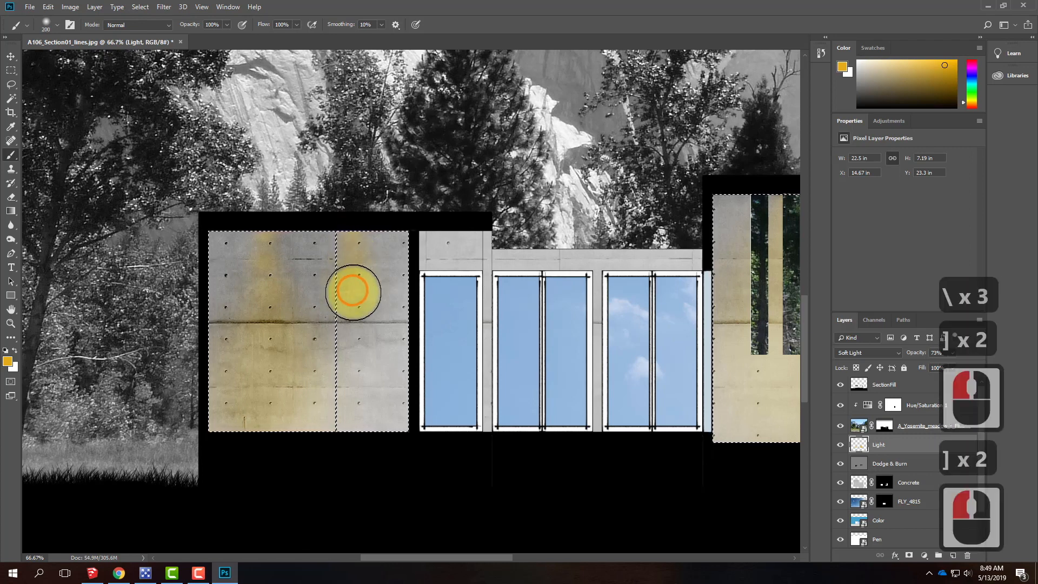
key(bracketright)
key(bracketright)
click(355, 319)
key(bracketright)
key(bracketright)
click(354, 361)
key(bracketright)
click(358, 401)
click(362, 412)
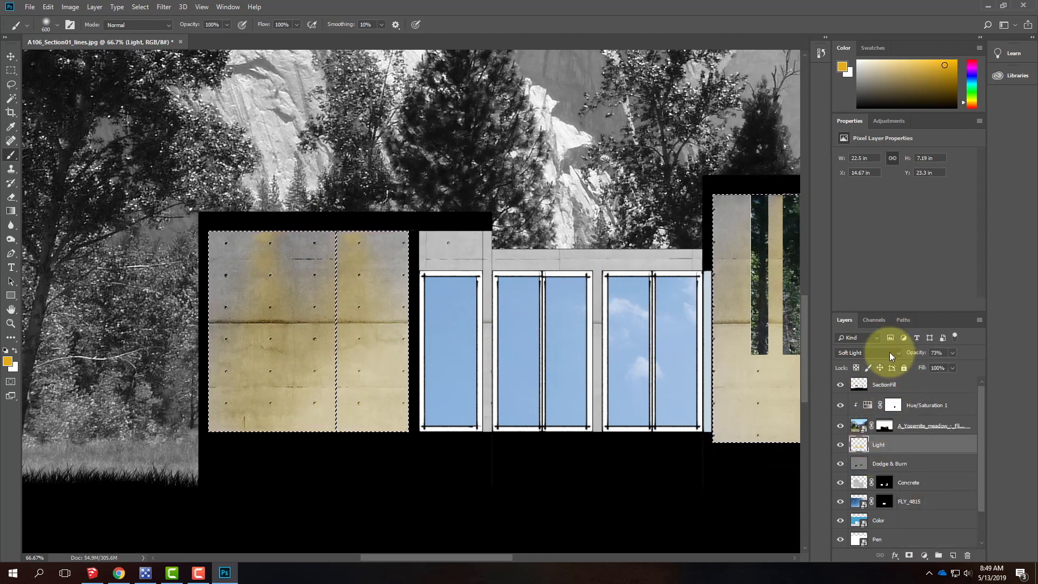
- Reduce the Light layer's opacity to 45%
mouse_move(950, 355)
mouse_down()
mouse_move(950, 371)
mouse_move(939, 368)
mouse_up()
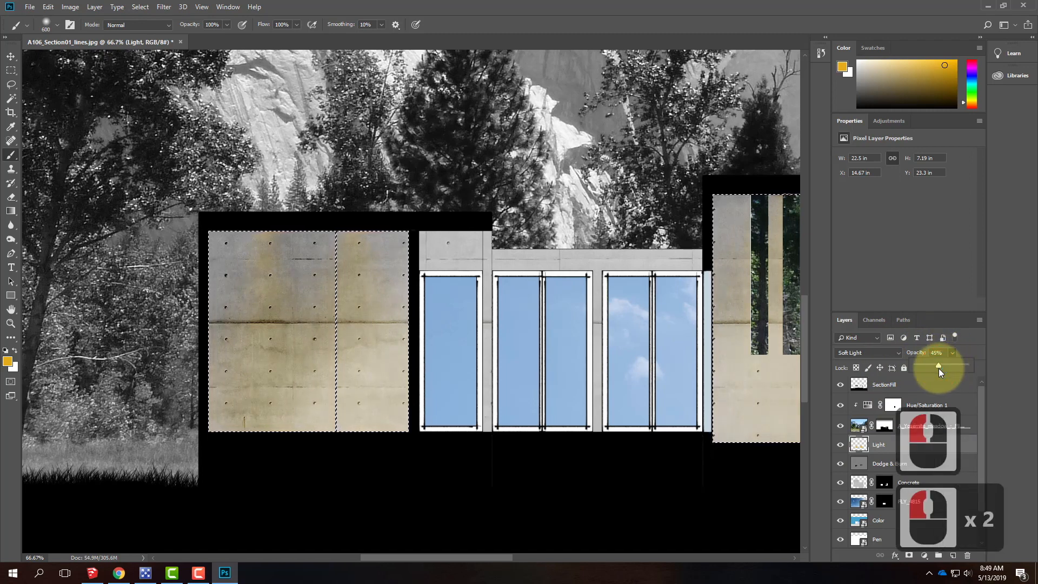
click(951, 403)
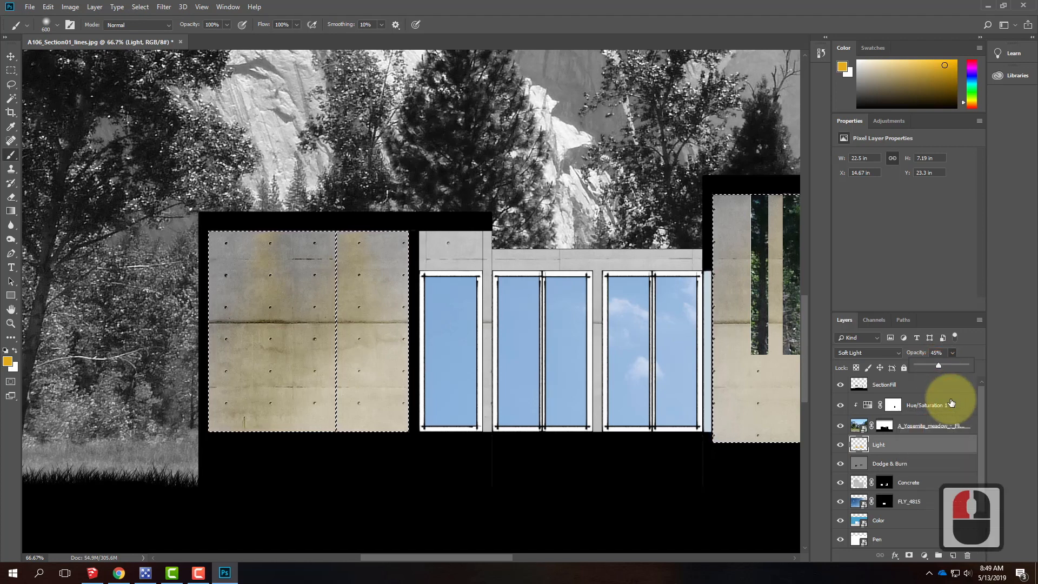
key(ctrl+0)
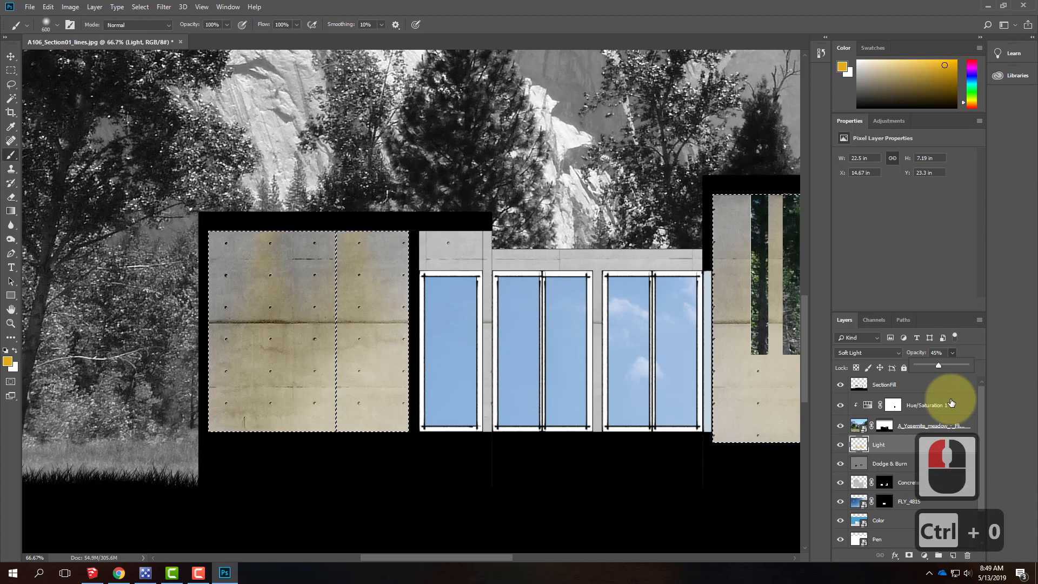
key(ctrl+0)
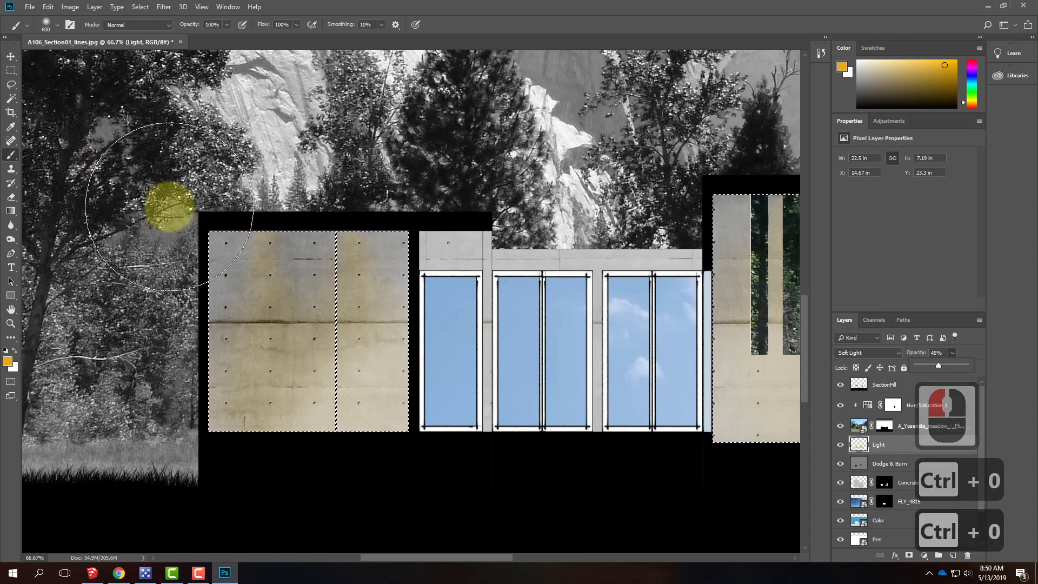
- Switch to the Rectangular Marquee tool and hide the Color layer
key(ctrl+minus)
key(ctrl+minus)
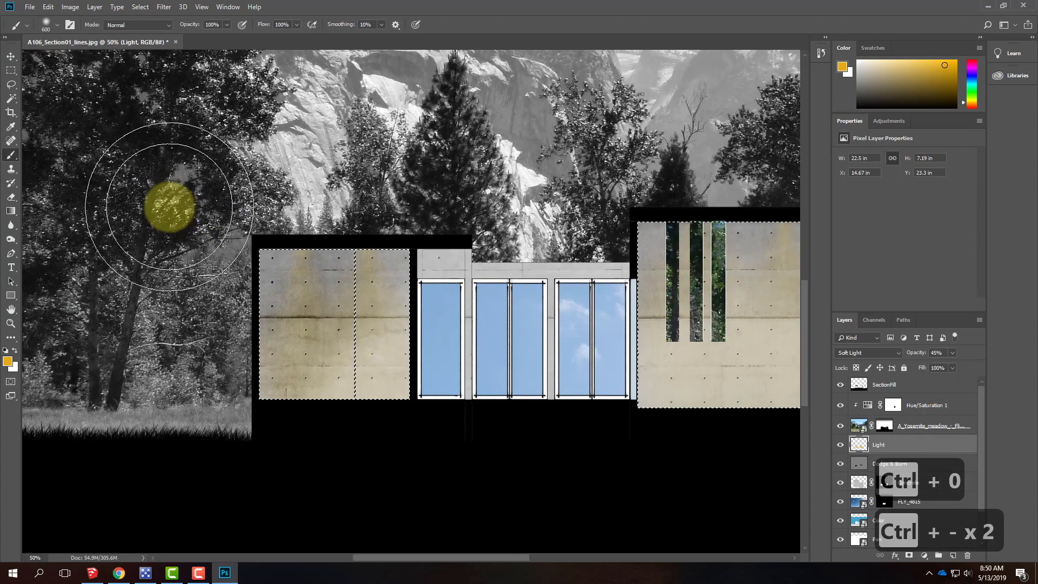
click(7, 72)
key(ctrl+0)
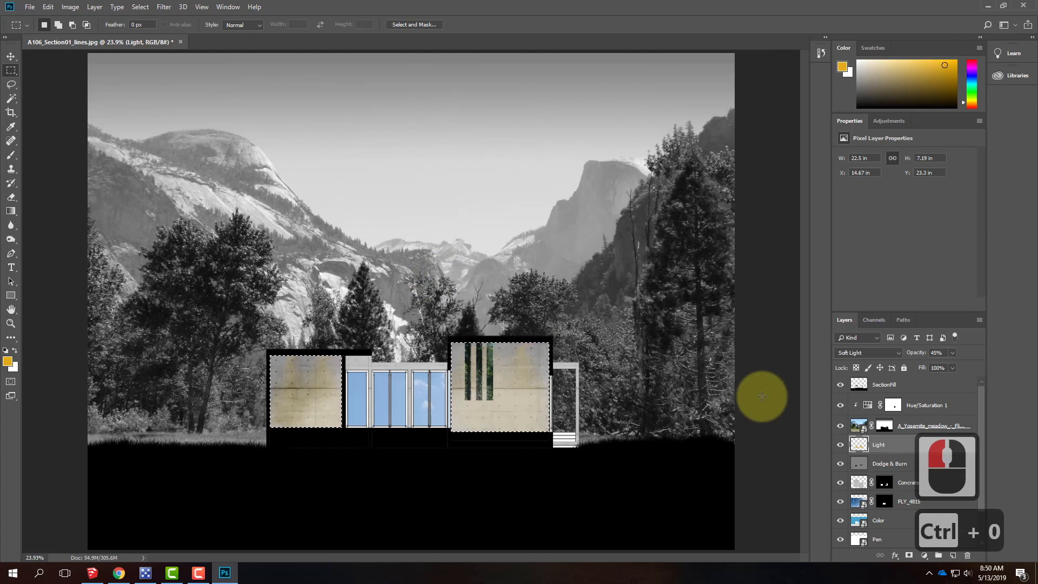
click(840, 520)
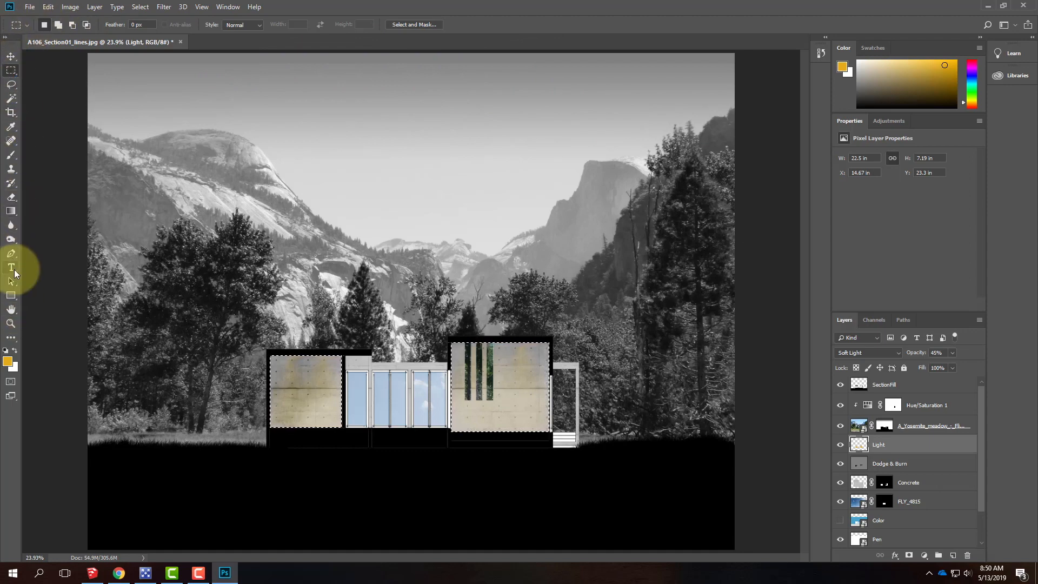
- Crop a thin strip off the image's upper edge with the Crop tool set to Ratio, leaving a height of about 39.2 in
click(11, 112)
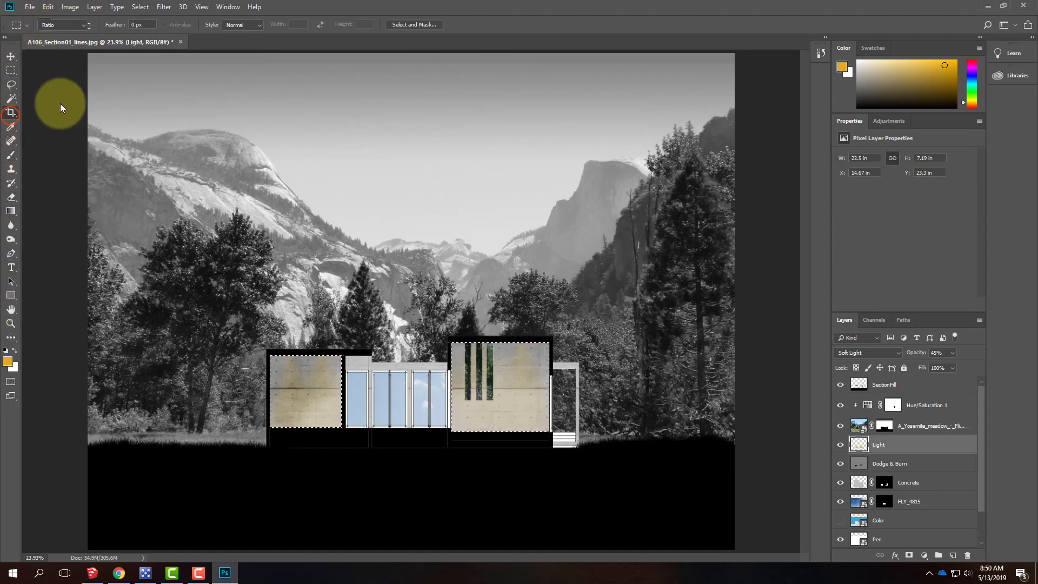
scroll(423, 83, up, 4)
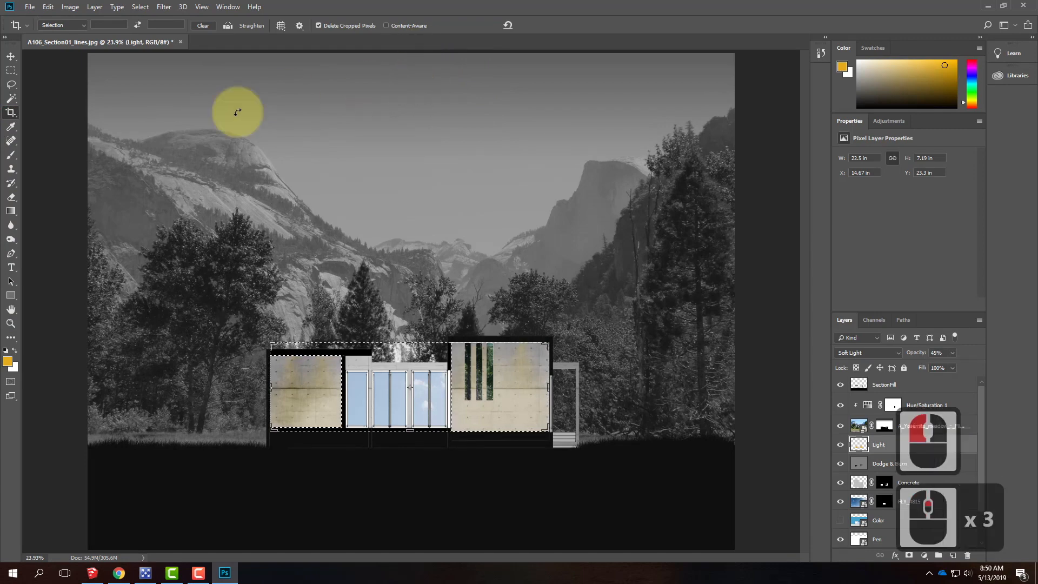
click(14, 111)
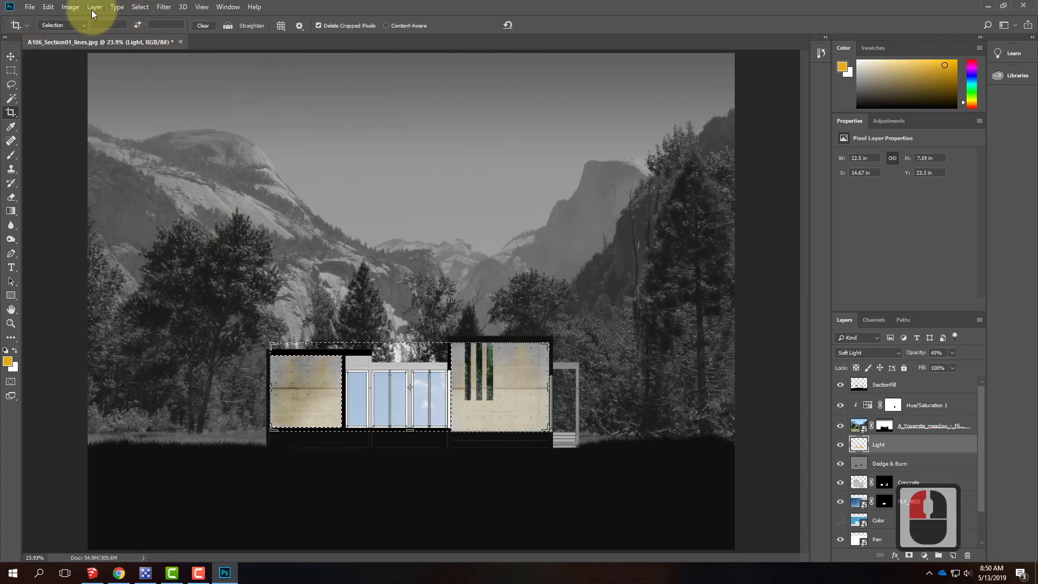
click(81, 25)
click(72, 44)
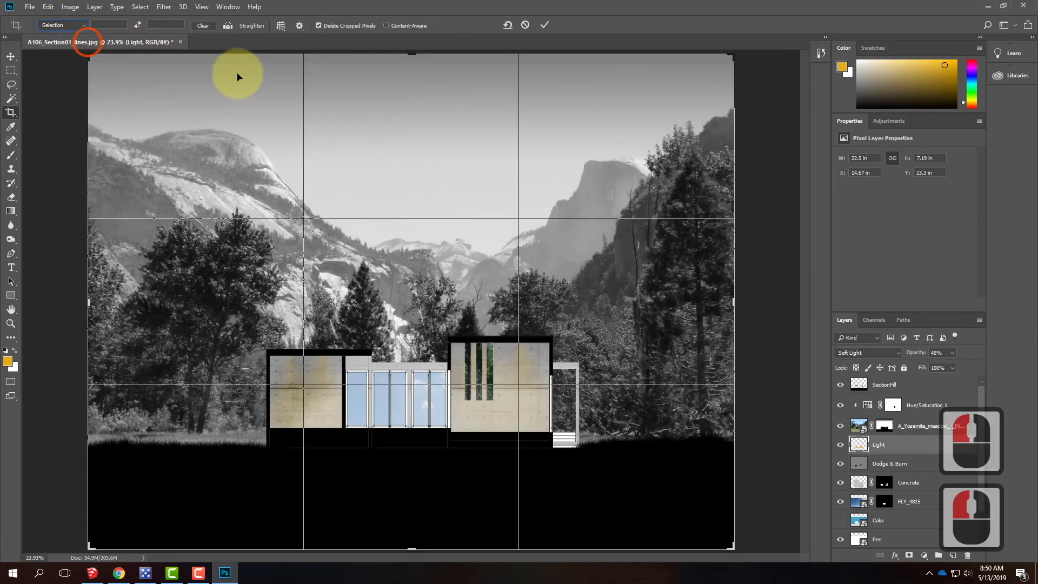
drag(409, 52, 409, 50)
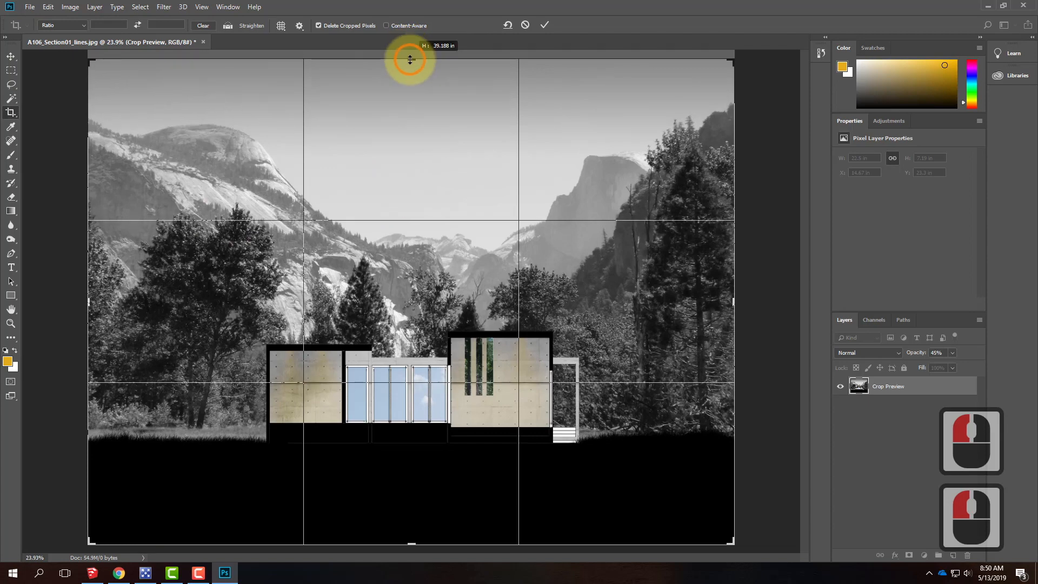
click(545, 25)
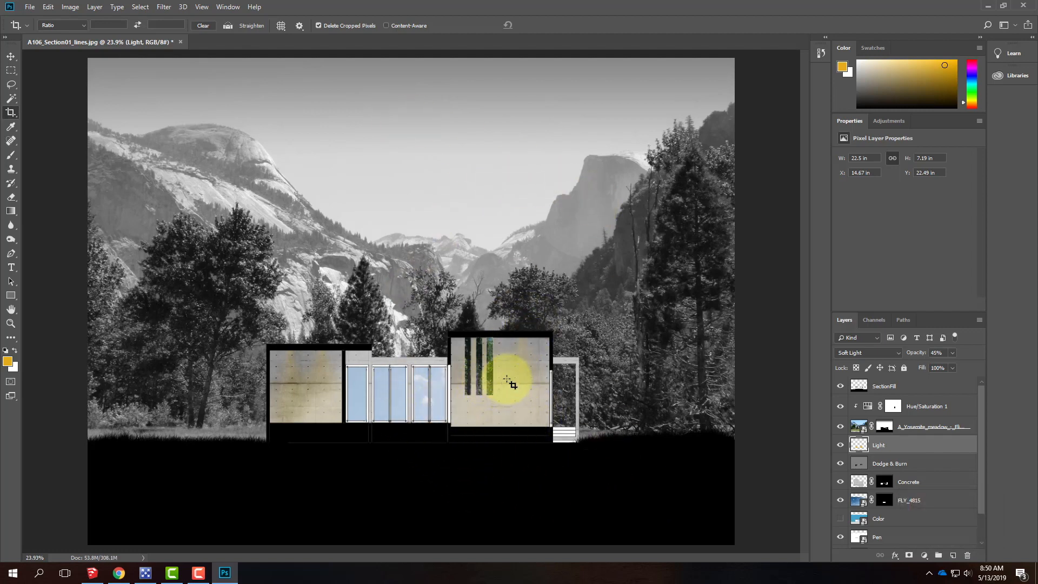
- Place the Woman_Walking_gray image from the Collage People folder as an embedded object
click(30, 7)
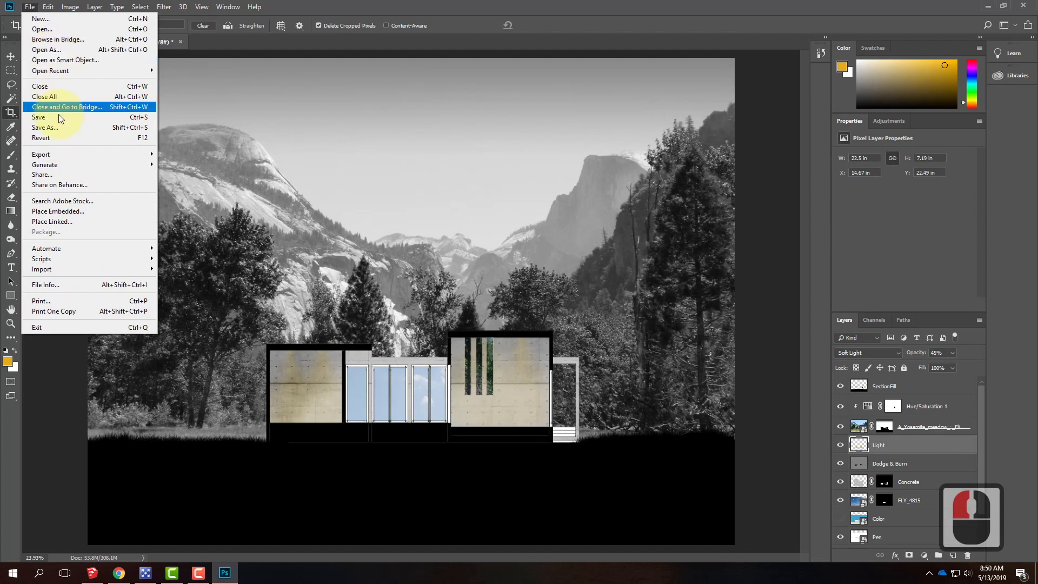
click(64, 212)
click(130, 71)
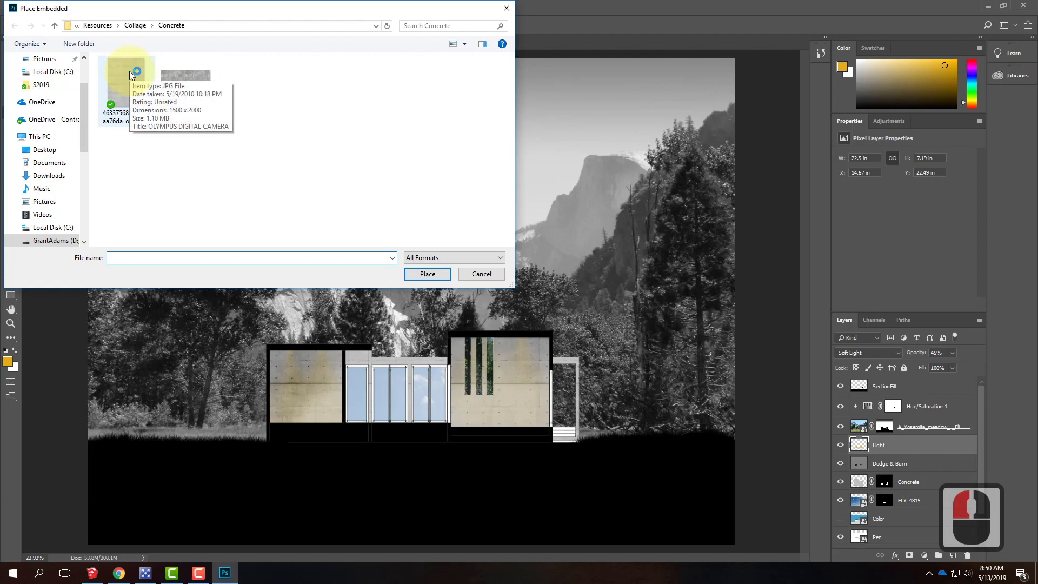
click(133, 26)
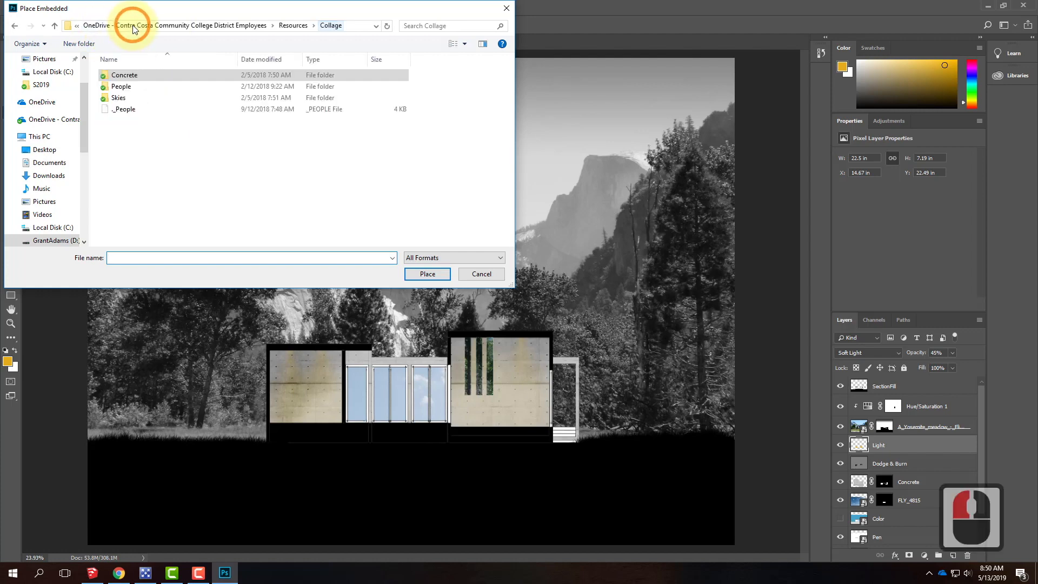
click(121, 87)
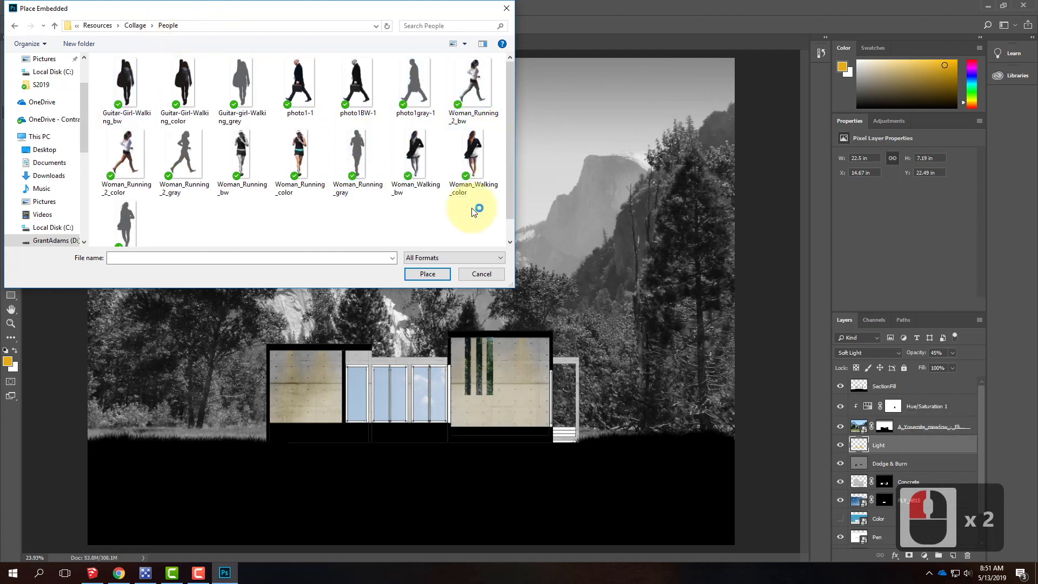
click(121, 214)
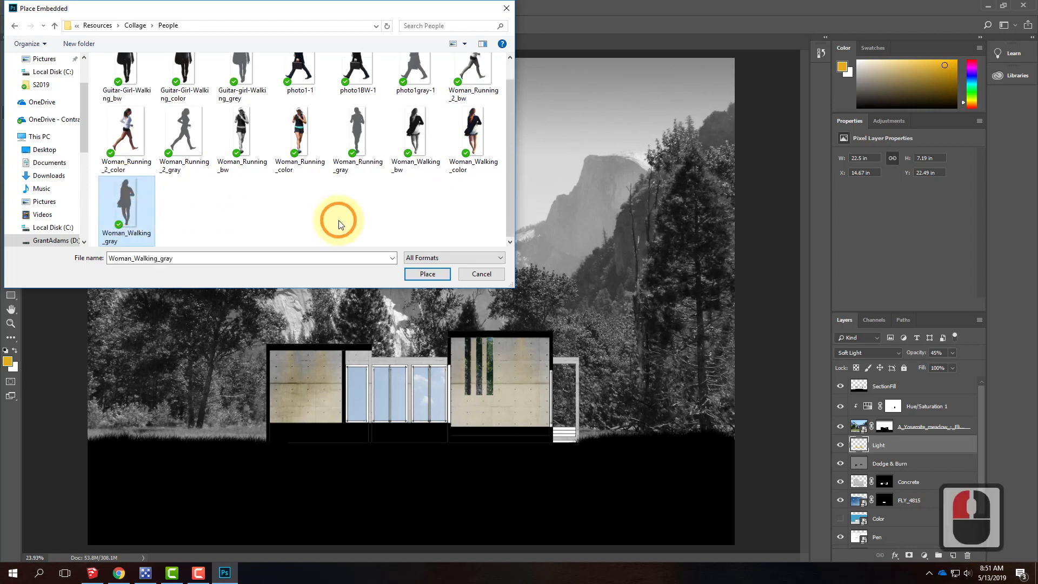
click(427, 274)
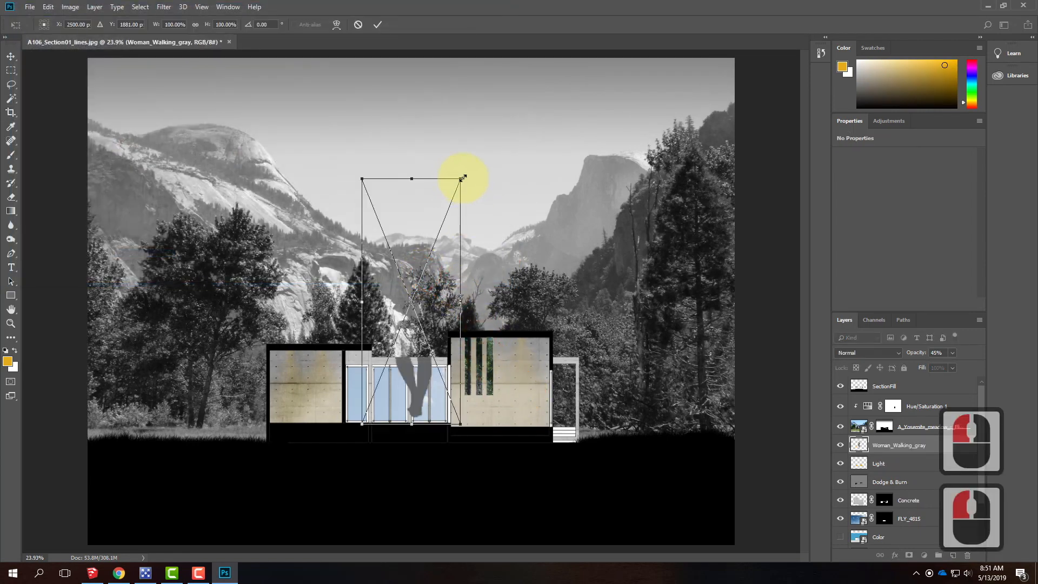
- Scale the walking woman down proportionally to about 14% and set her on the floor of the section with the three slit windows
drag(445, 199, 526, 400)
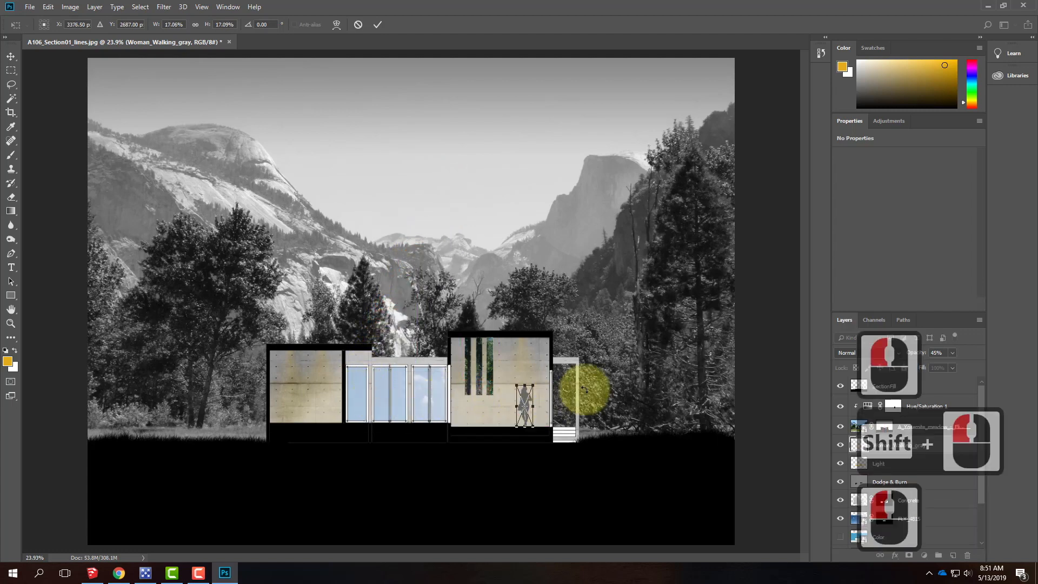
key(ctrl+equal)
key(ctrl+equal)
key(ctrl+equal)
key(ctrl+equal)
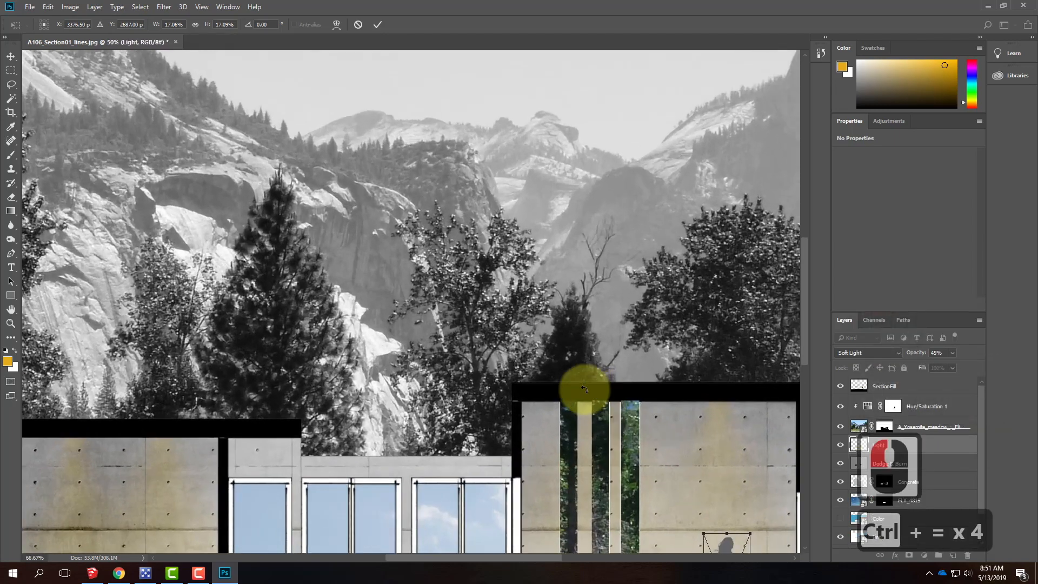
drag(591, 386, 413, 98)
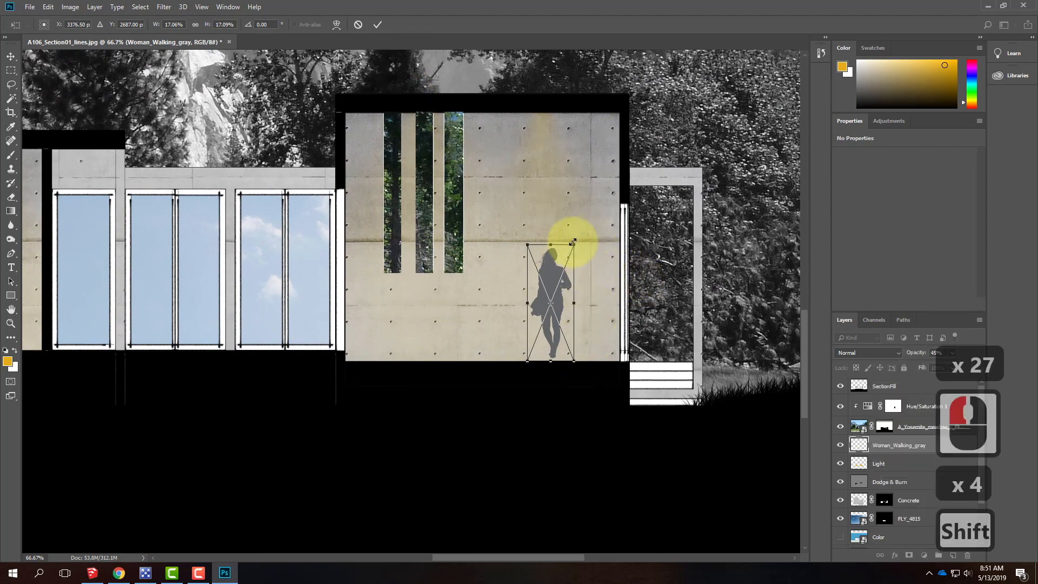
drag(574, 245, 567, 262)
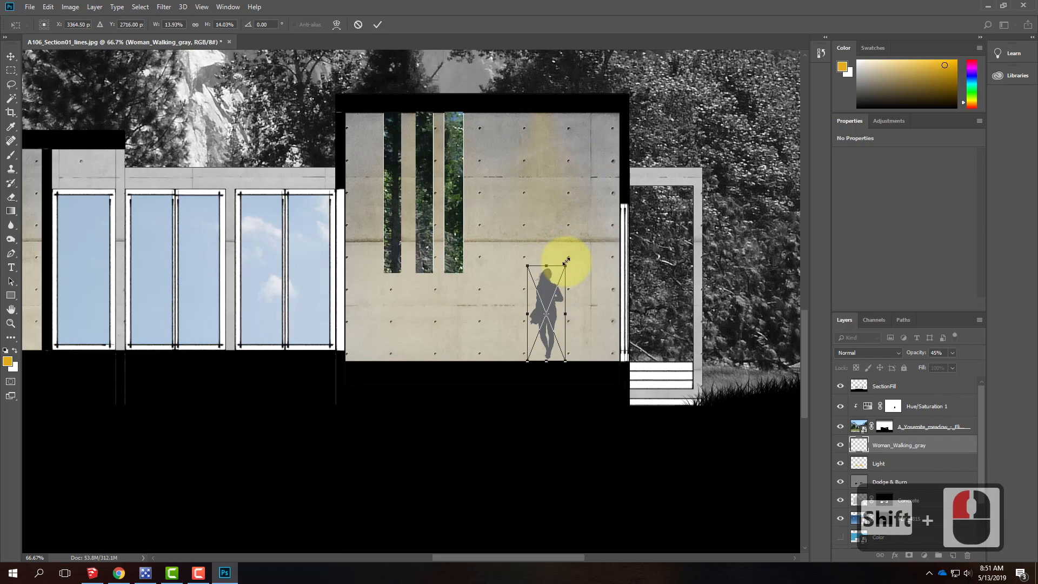
drag(549, 295, 552, 301)
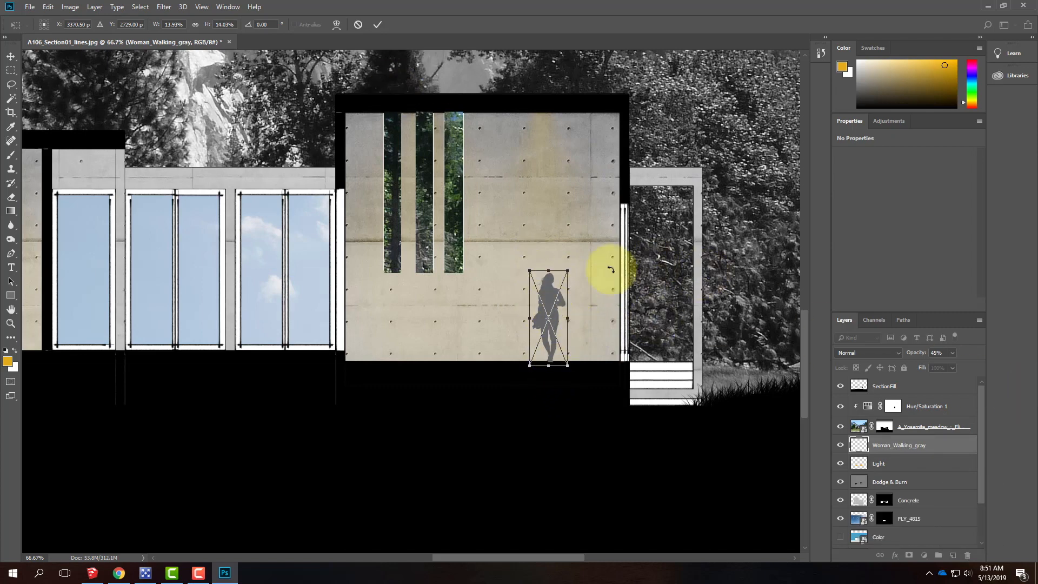
drag(558, 300, 589, 309)
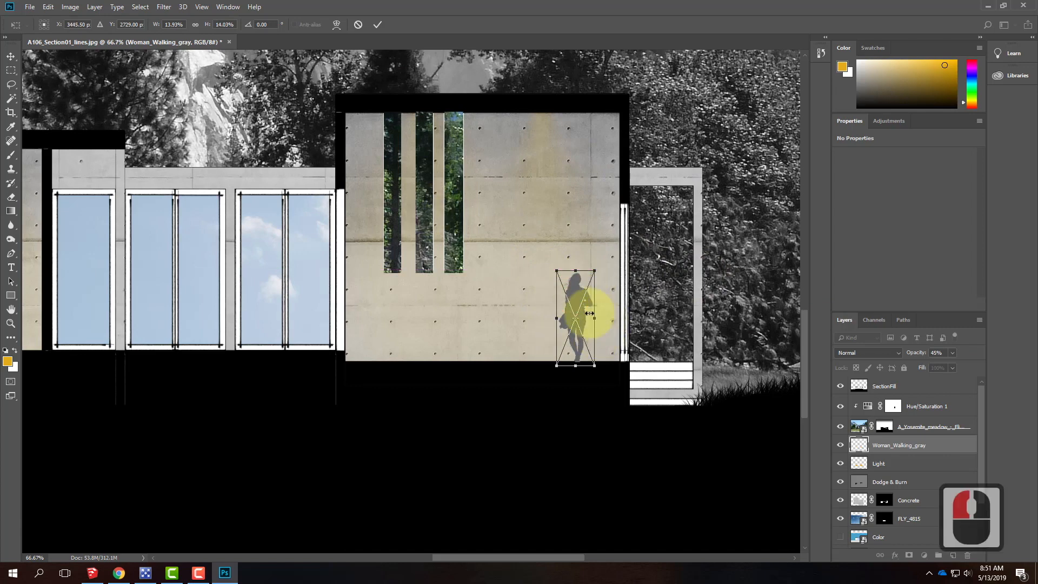
- Try the walking woman against the outer wall of the lower concrete room, then bring her back to the taller room
scroll(382, 259, left, 14)
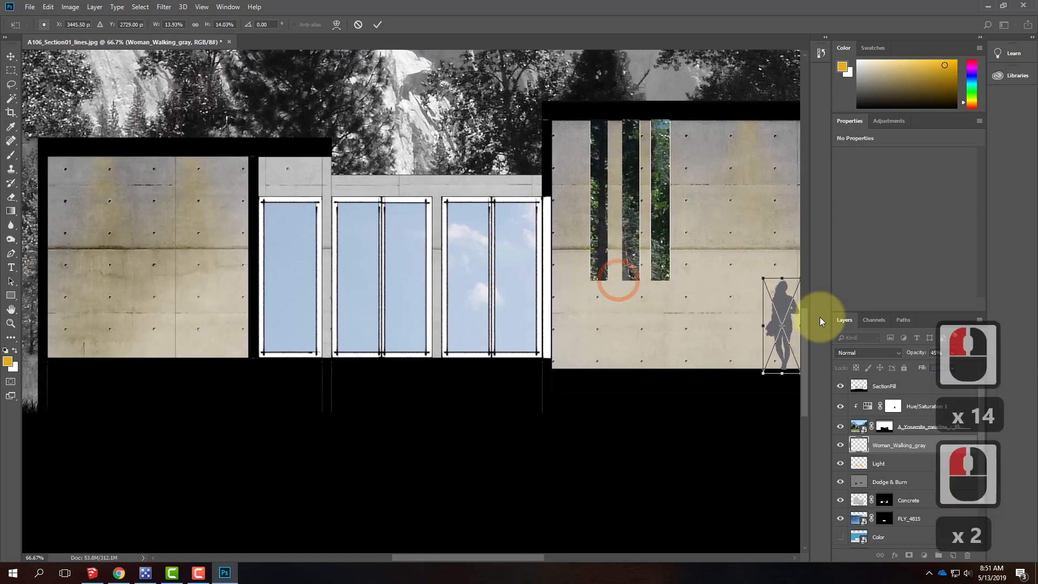
drag(798, 308, 67, 297)
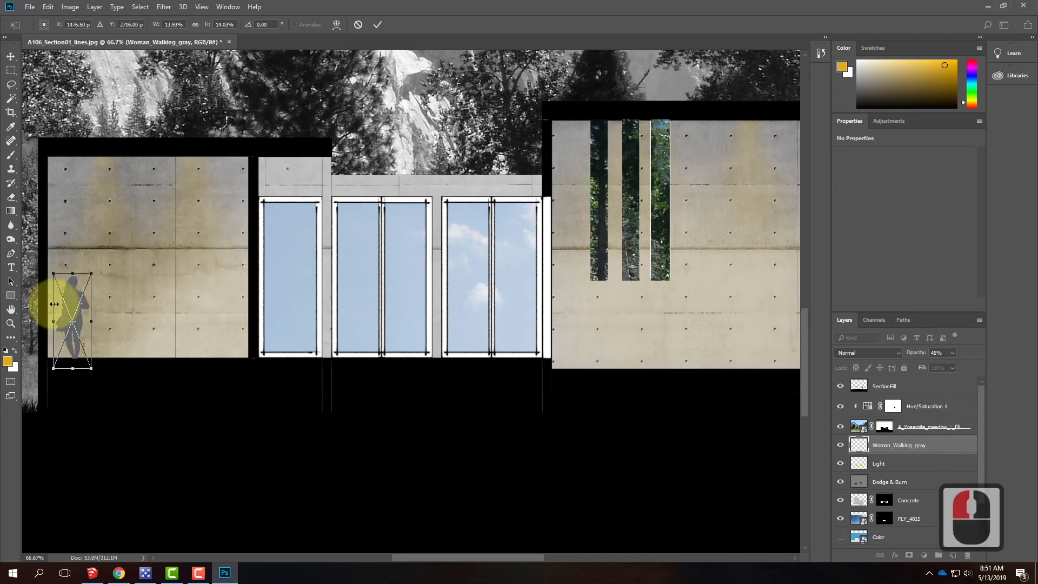
drag(70, 299, 737, 297)
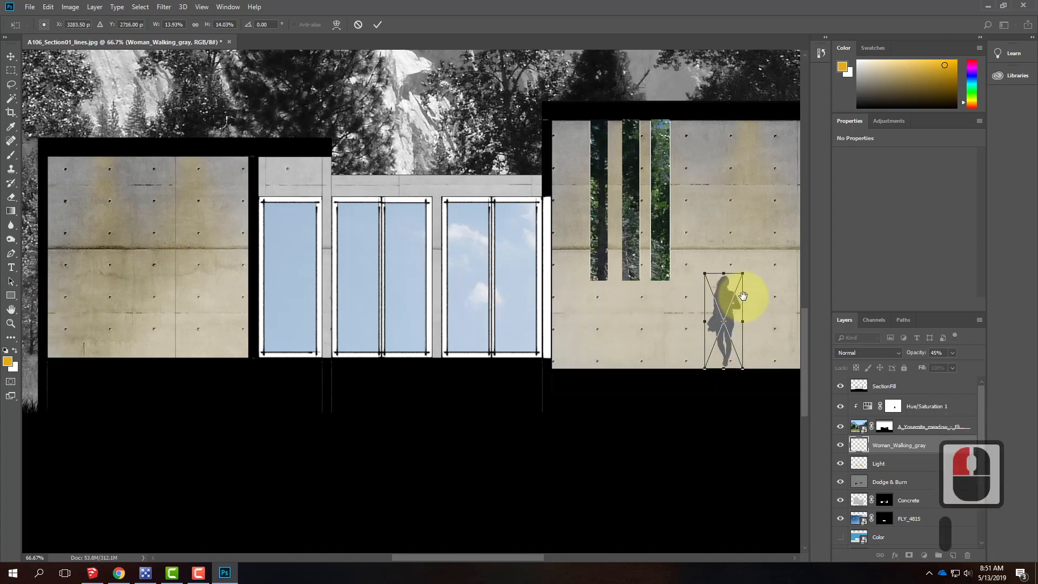
- Position the walking woman beside the taller room's outer door, feet on the floor, at about X 3476.5 px, Y 2729 px
scroll(464, 294, right, 5)
scroll(464, 293, right, 11)
drag(454, 297, 512, 300)
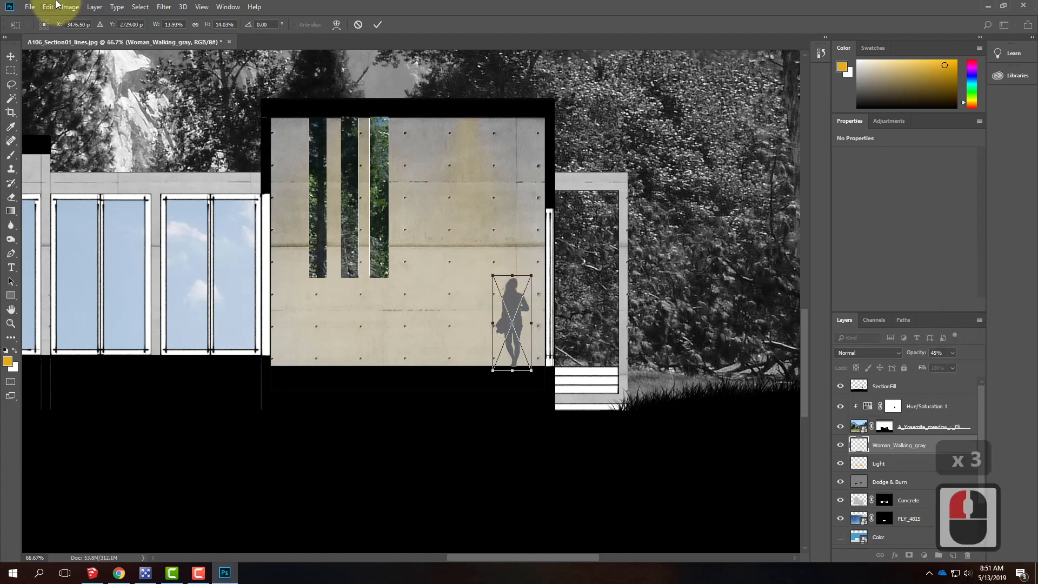
- Flip the walking woman horizontally and commit the placement
click(54, 6)
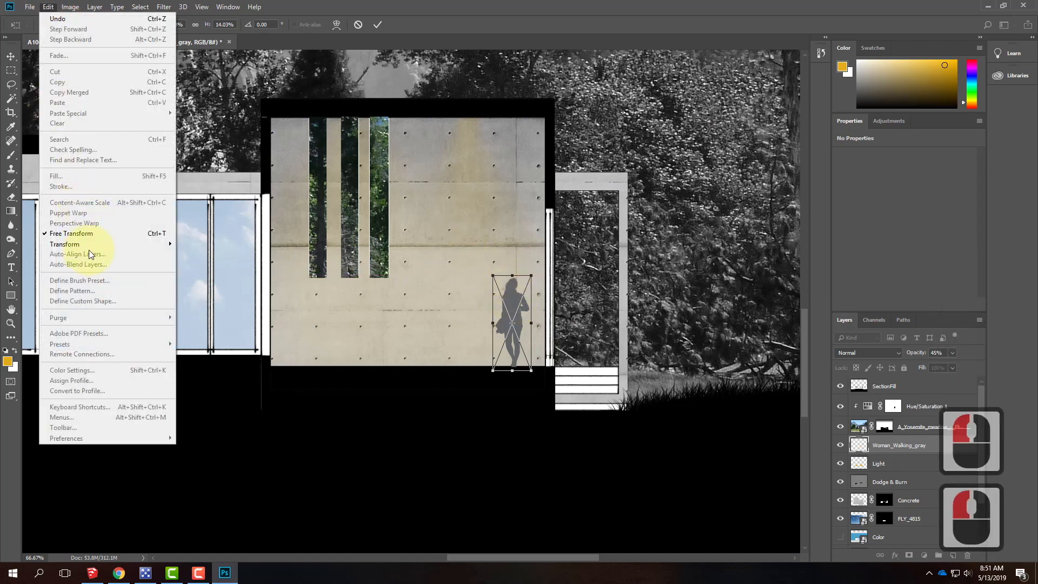
mouse_move(86, 244)
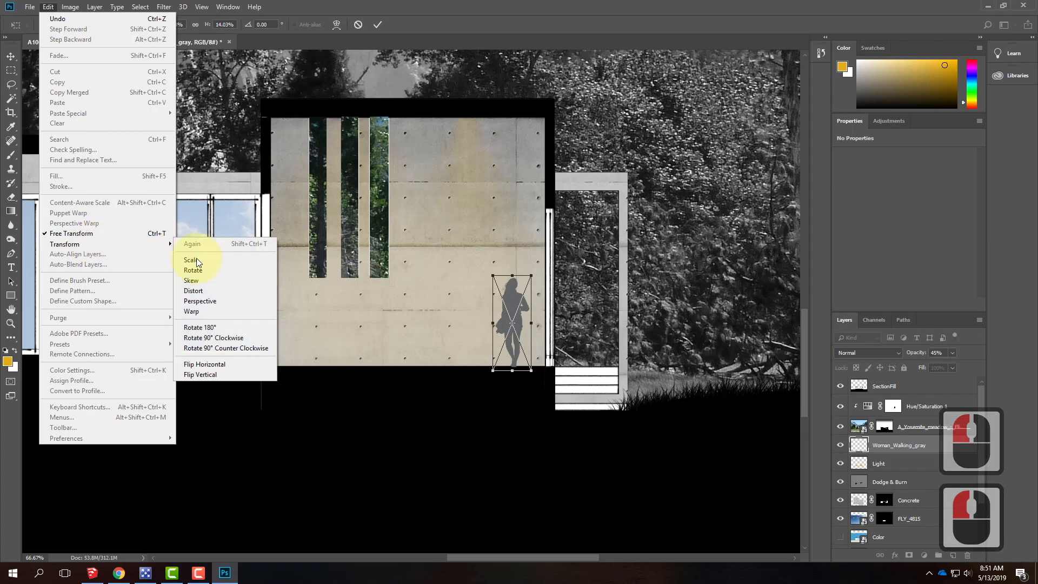
click(248, 375)
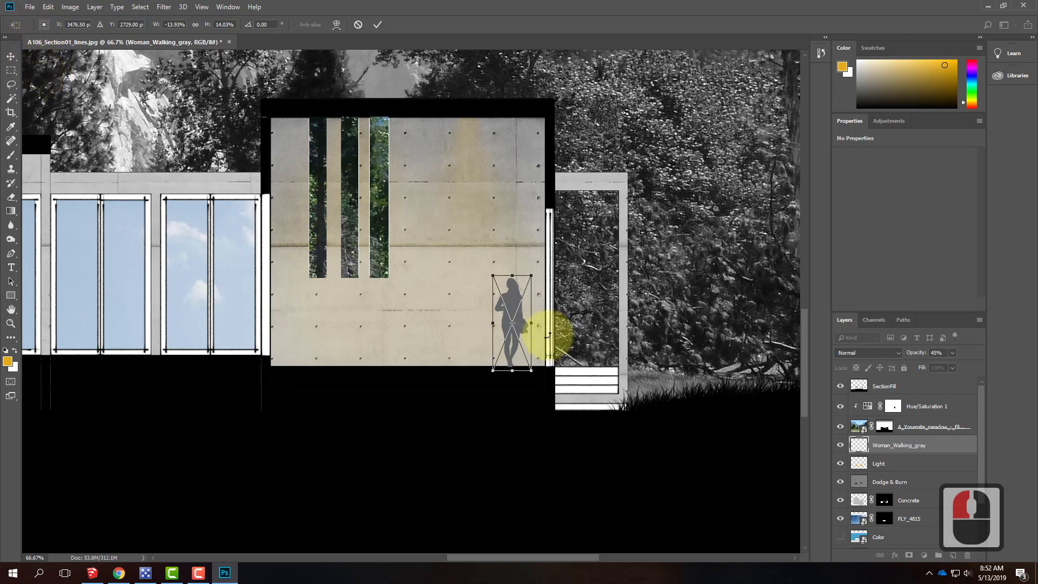
click(510, 279)
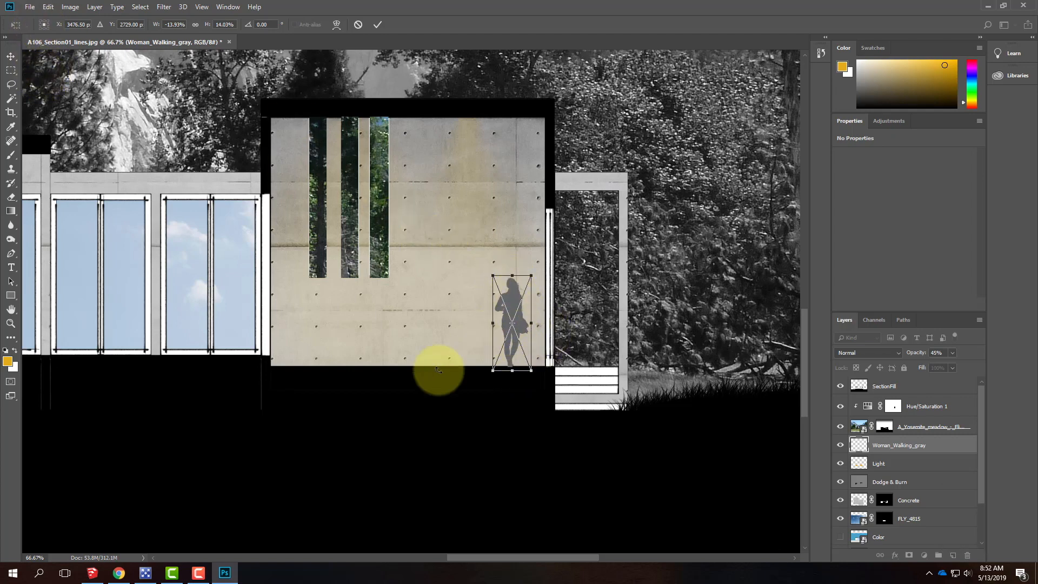
click(378, 24)
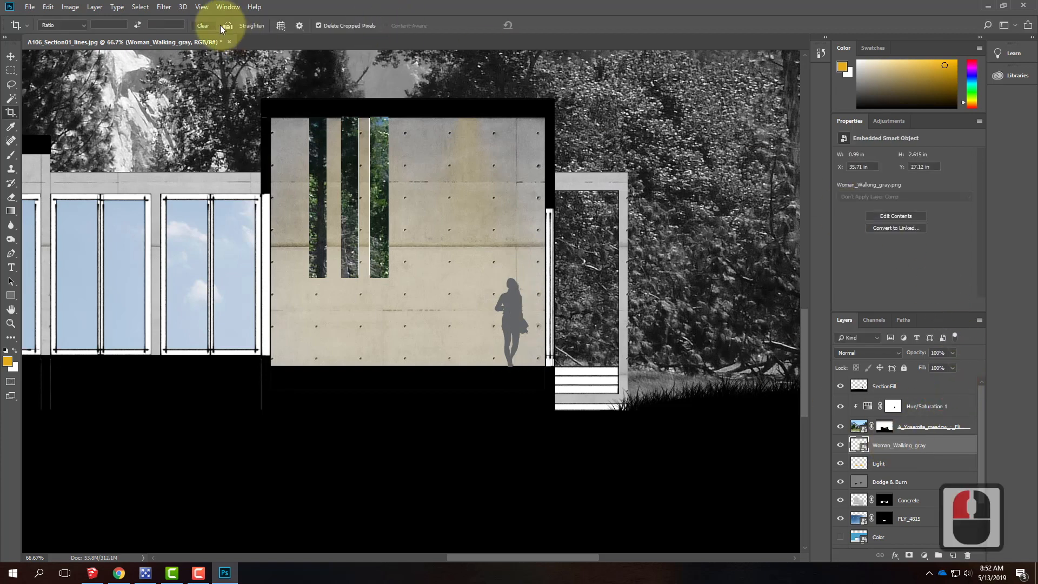
- Add a Levels adjustment layer above Woman_Walking_gray and clip it to that layer
click(95, 7)
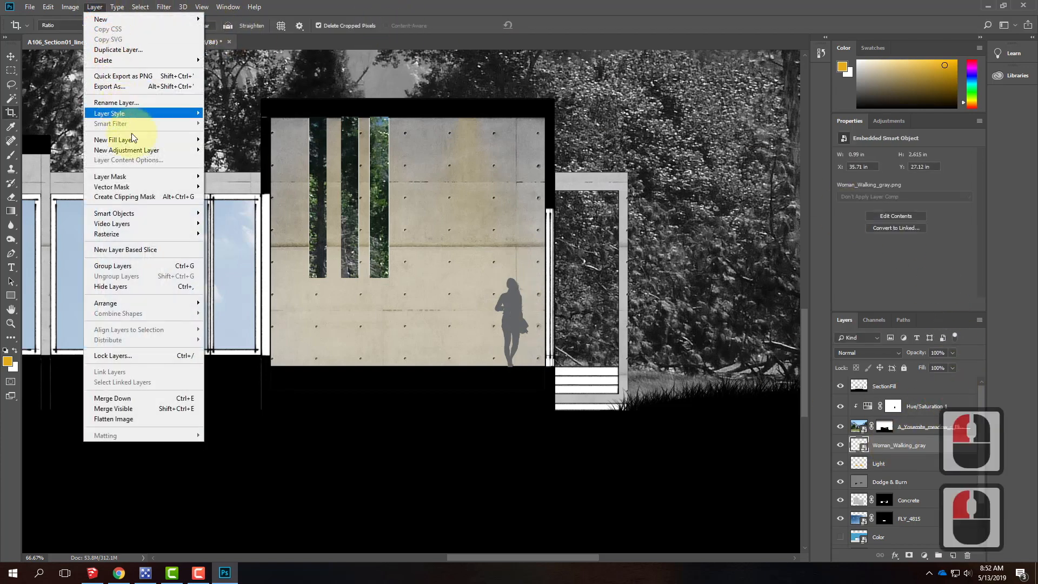
mouse_move(138, 142)
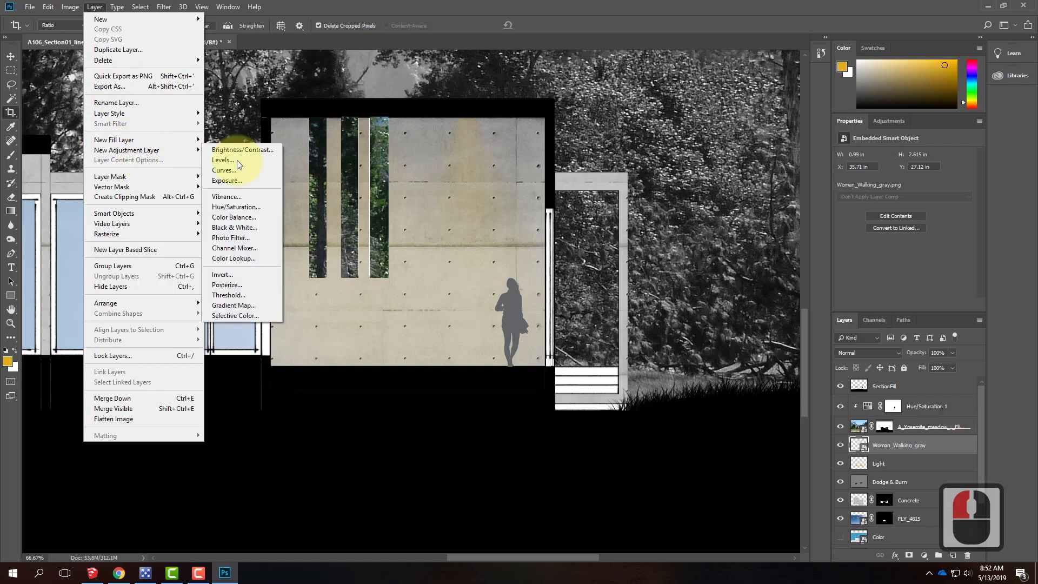
click(224, 159)
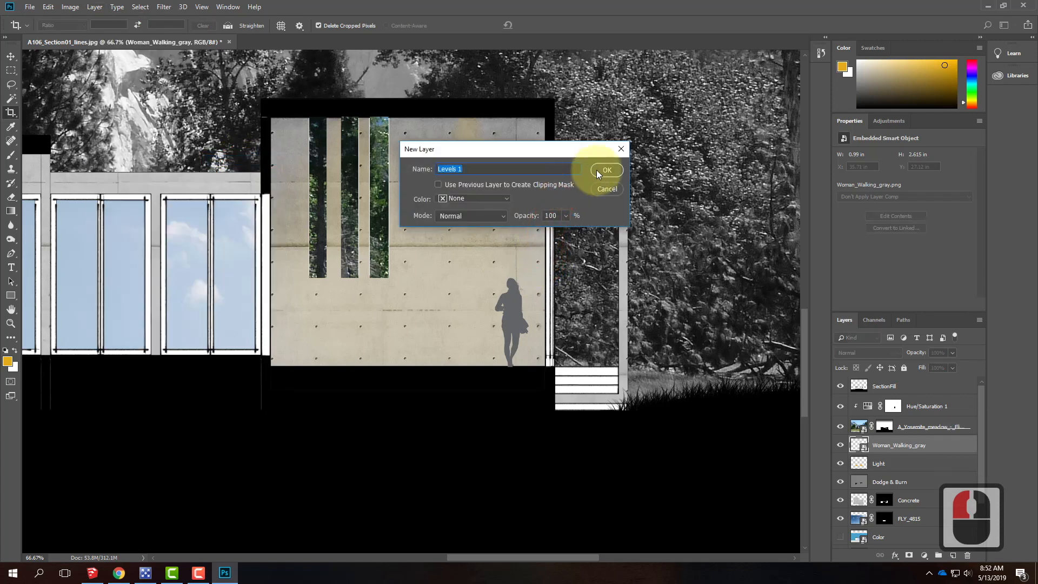
click(615, 174)
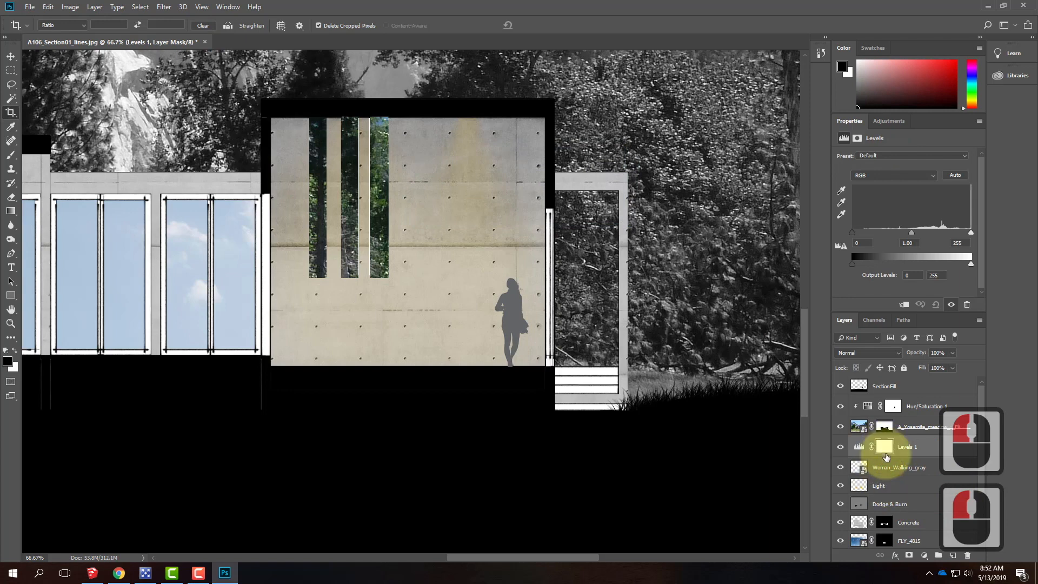
key(ctrl+alt+g)
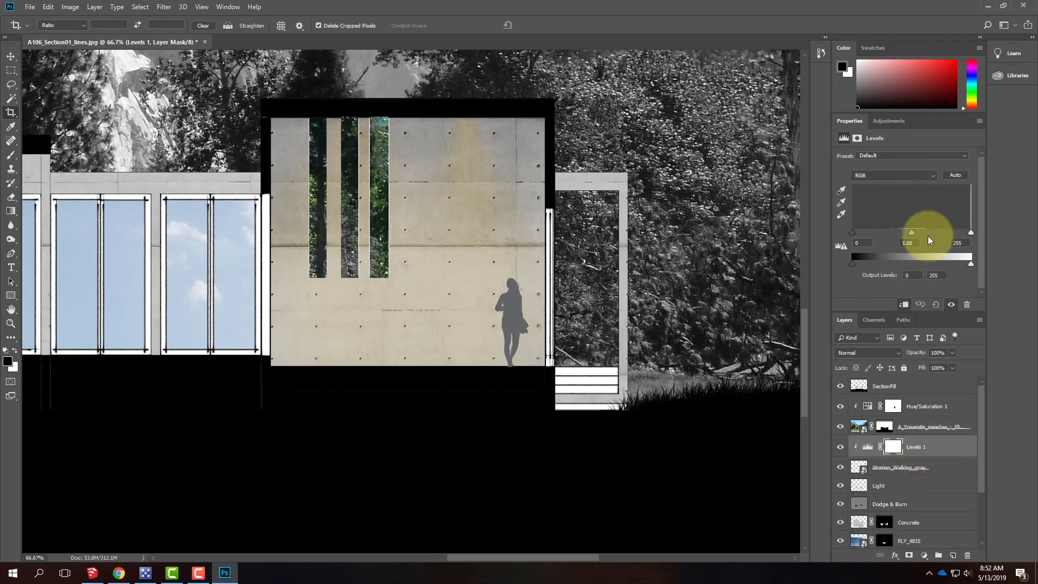
- Lower the Levels adjustment's white output level to 0 to make the walking woman a solid black silhouette
drag(972, 264, 832, 261)
click(931, 350)
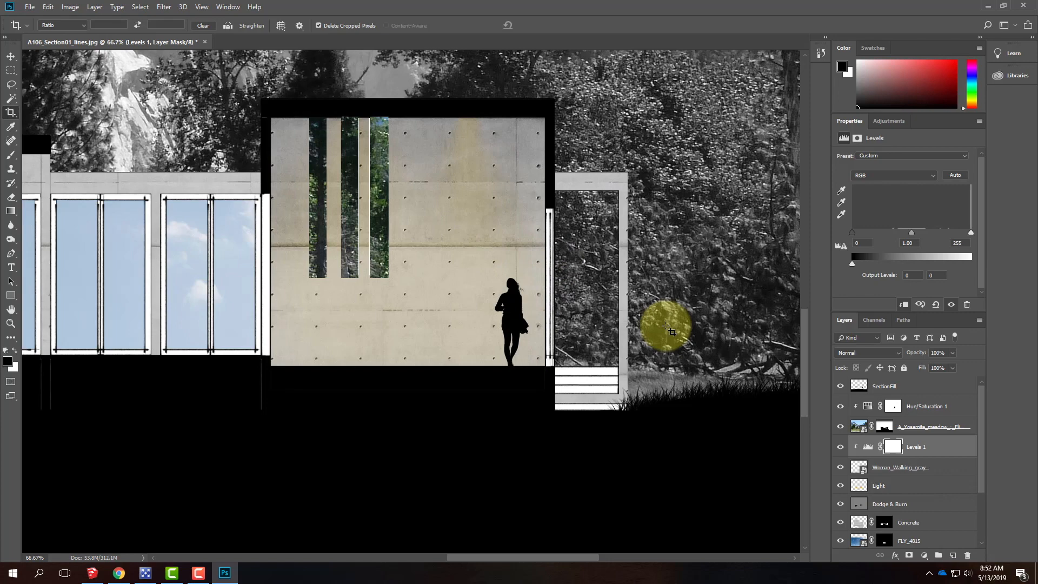
key(ctrl+0)
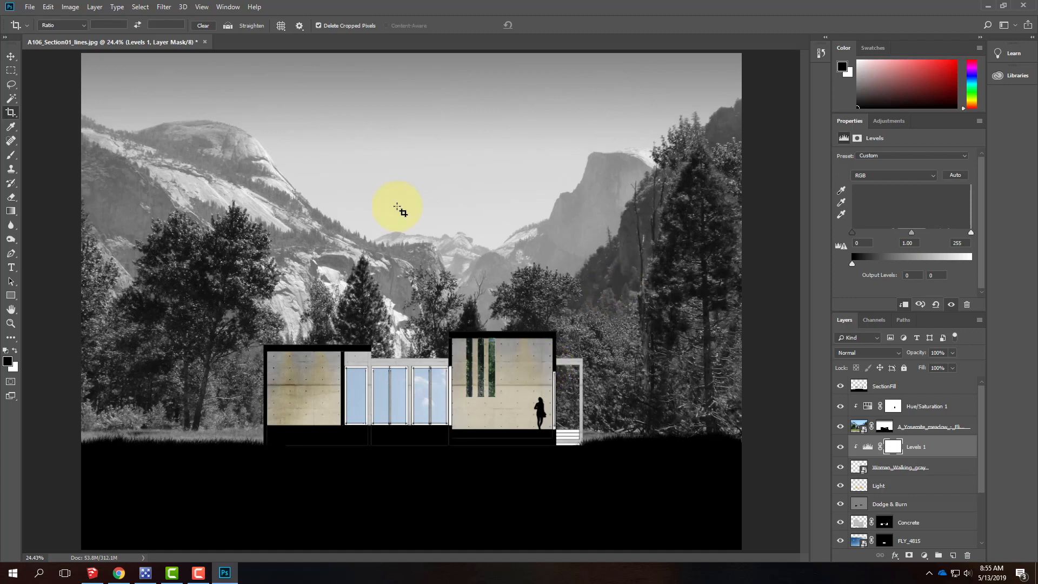
click(199, 573)
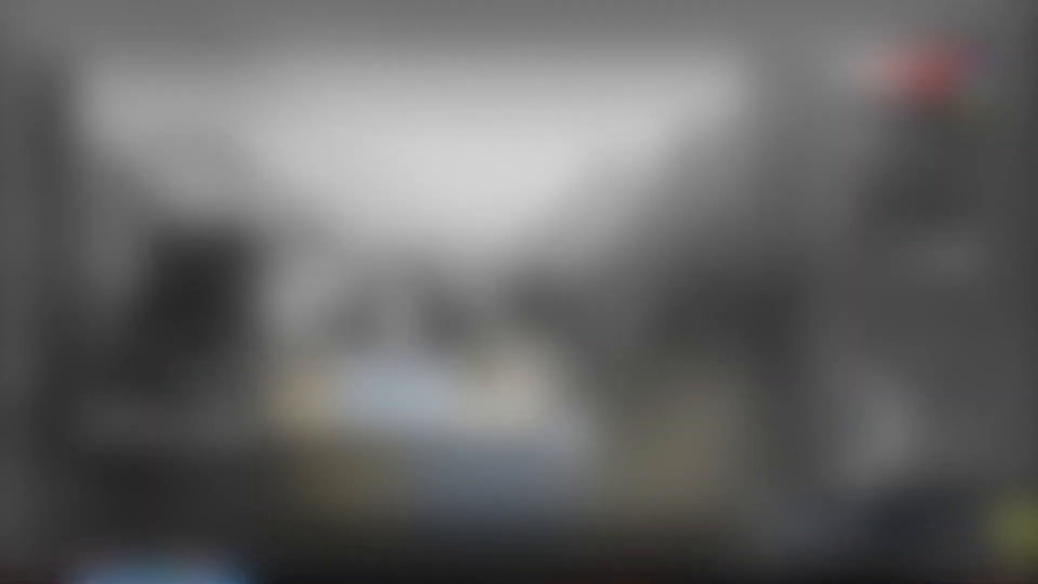